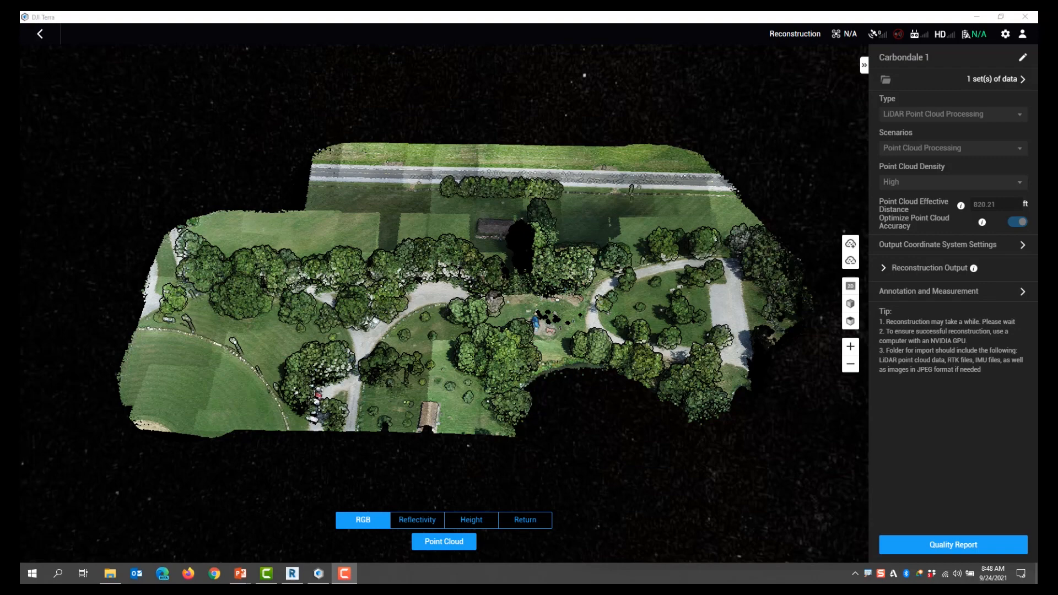
# Survey the whole RGB point cloud of the Carbondale 1 site and review its output coordinate system settings
pyautogui.moveTo(417, 404); pyautogui.dragTo(422, 406)
pyautogui.scroll(1, 440, 408)
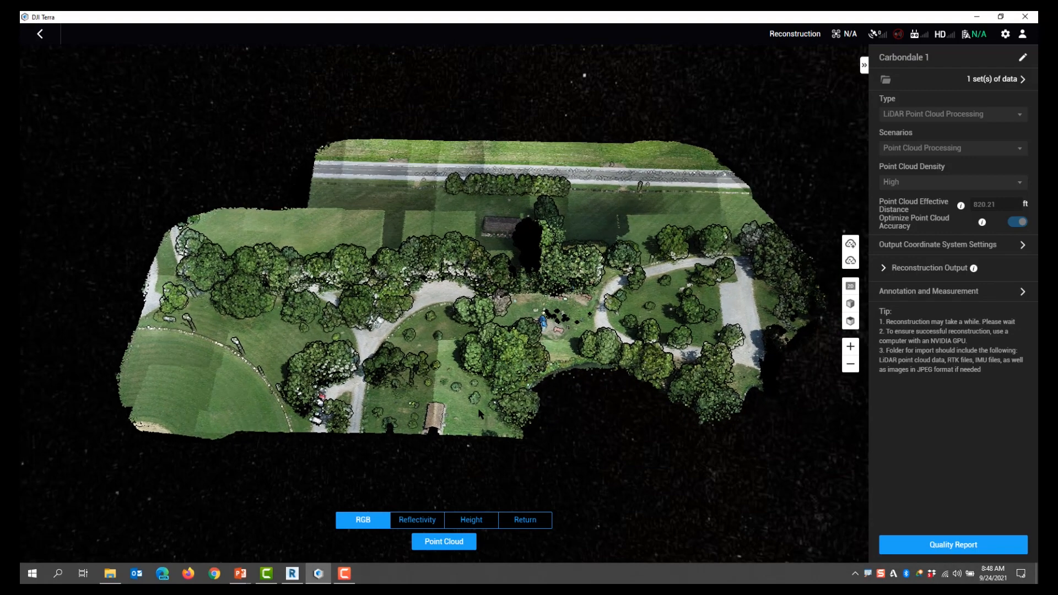
pyautogui.scroll(-1, 474, 405)
pyautogui.moveTo(466, 402); pyautogui.dragTo(661, 358, button='middle')
pyautogui.scroll(-3, 695, 331)
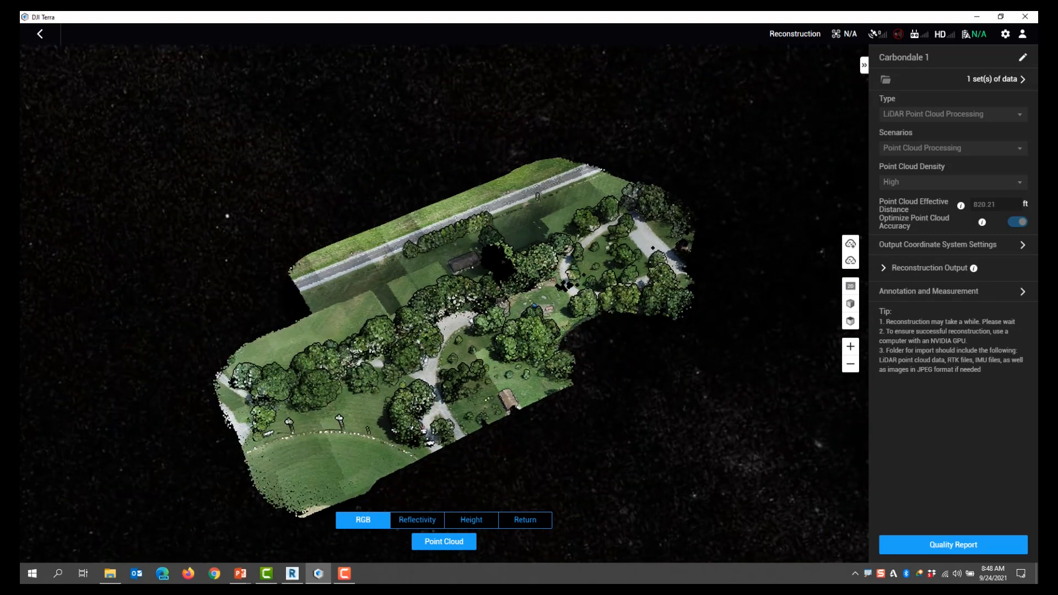
pyautogui.scroll(1, 468, 339)
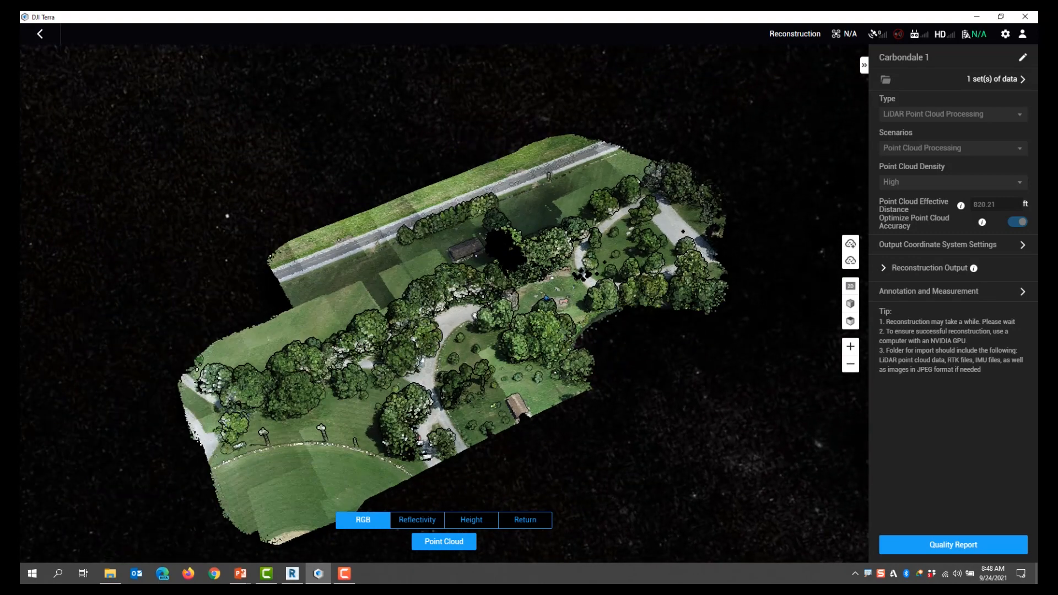
pyautogui.click(1021, 248)
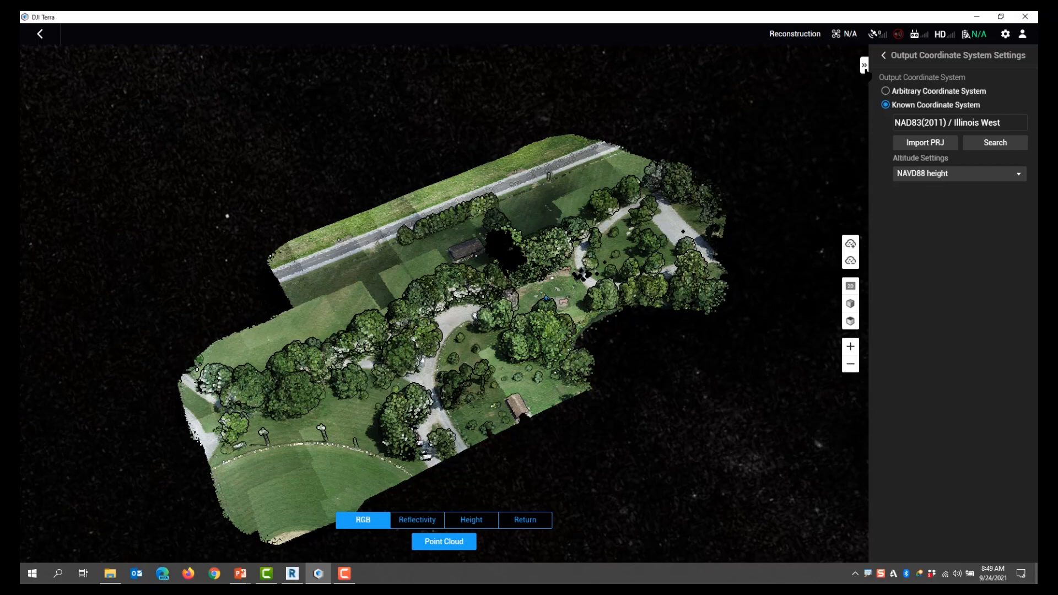
pyautogui.click(883, 56)
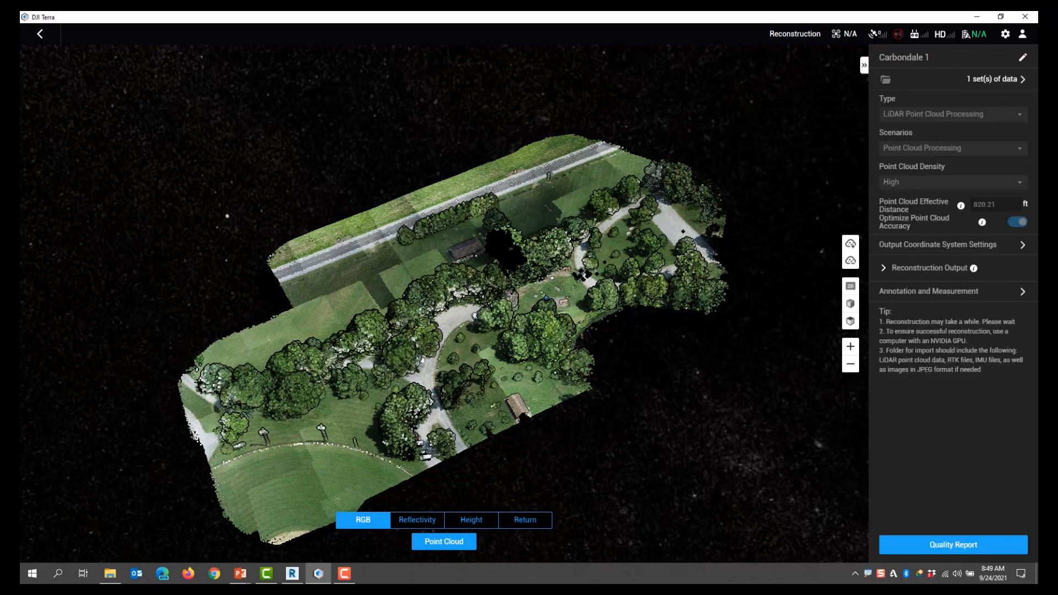
# Inspect the road, the open grass field and the adjoining tree line up close in the RGB point cloud
pyautogui.scroll(5, 333, 318)
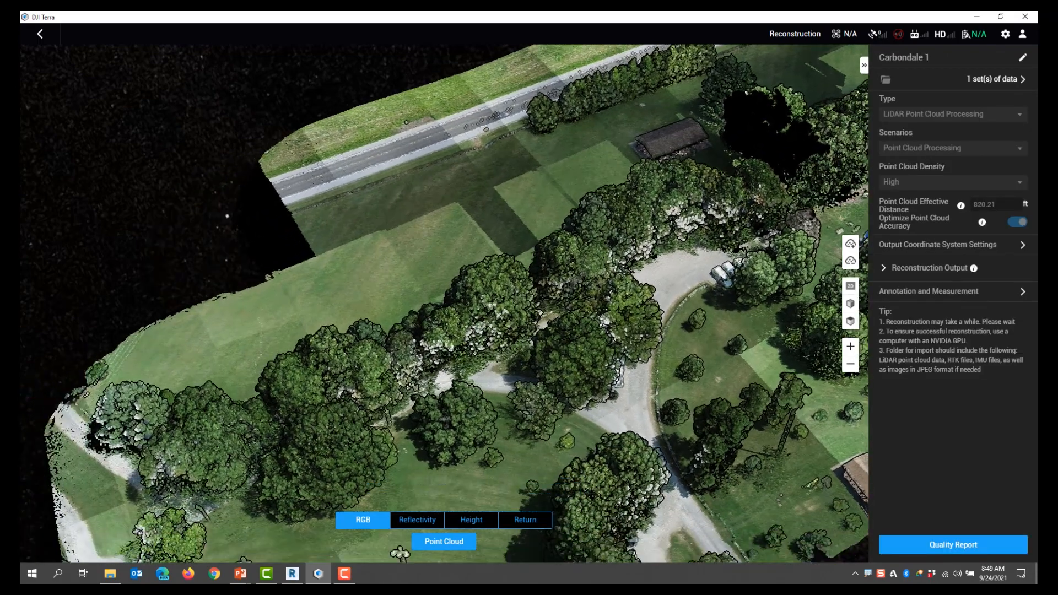
pyautogui.scroll(-1, 503, 308)
pyautogui.moveTo(503, 308)
pyautogui.mouseDown(button='middle')
pyautogui.moveTo(589, 292)
pyautogui.moveTo(642, 267)
pyautogui.mouseUp(button='middle')
pyautogui.moveTo(323, 267); pyautogui.dragTo(435, 264, button='middle')
pyautogui.scroll(3, 294, 273)
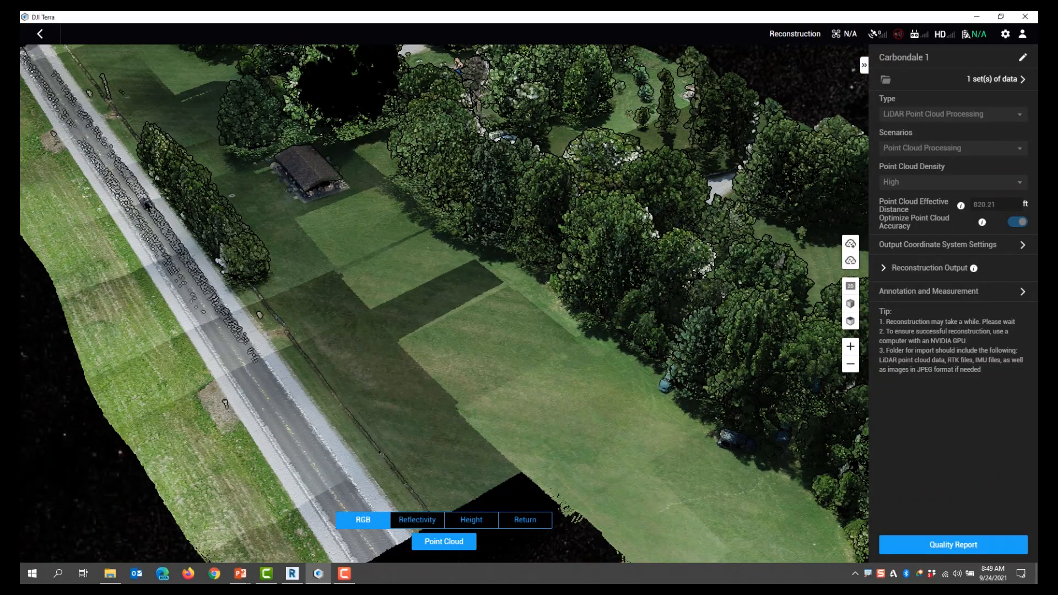
pyautogui.moveTo(339, 376); pyautogui.dragTo(365, 347, button='middle')
pyautogui.scroll(3, 492, 375)
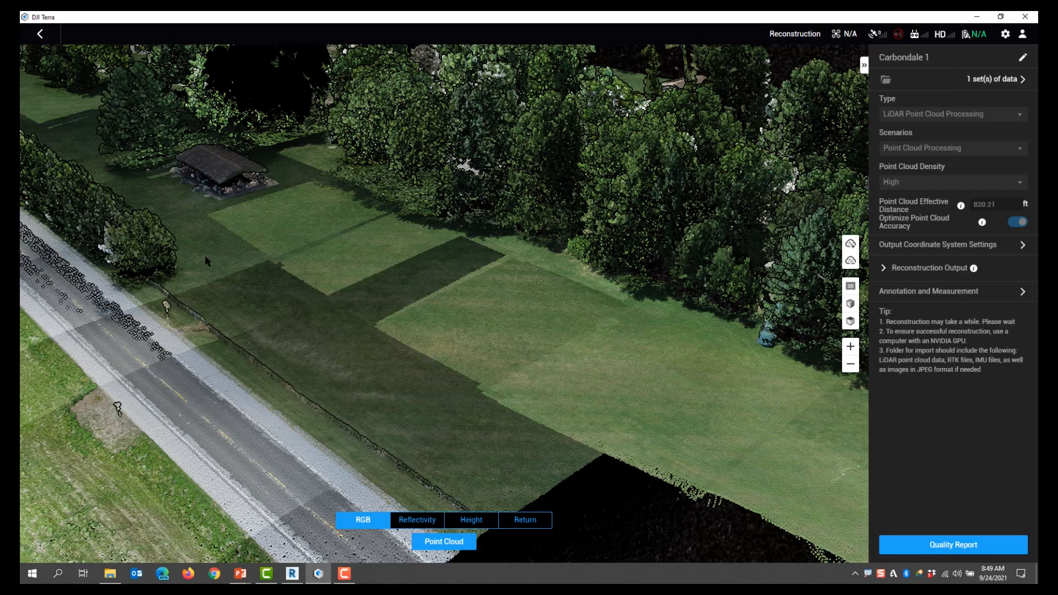
pyautogui.scroll(-2, 427, 281)
pyautogui.scroll(-3, 427, 282)
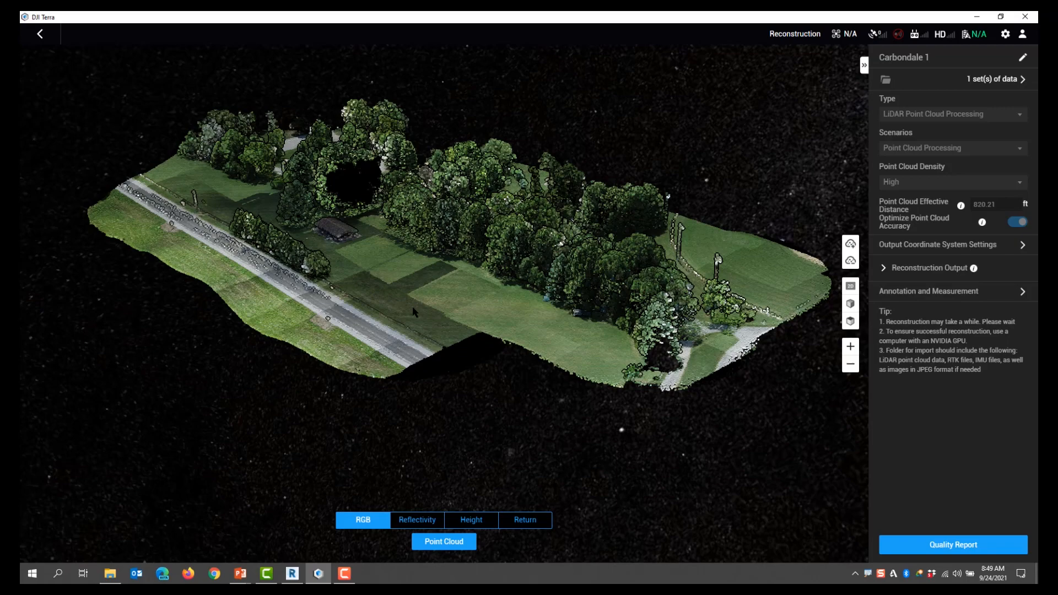
pyautogui.moveTo(468, 331)
pyautogui.mouseDown()
pyautogui.moveTo(443, 355)
pyautogui.moveTo(308, 394)
pyautogui.mouseUp()
pyautogui.scroll(3, 296, 398)
pyautogui.scroll(2, 325, 386)
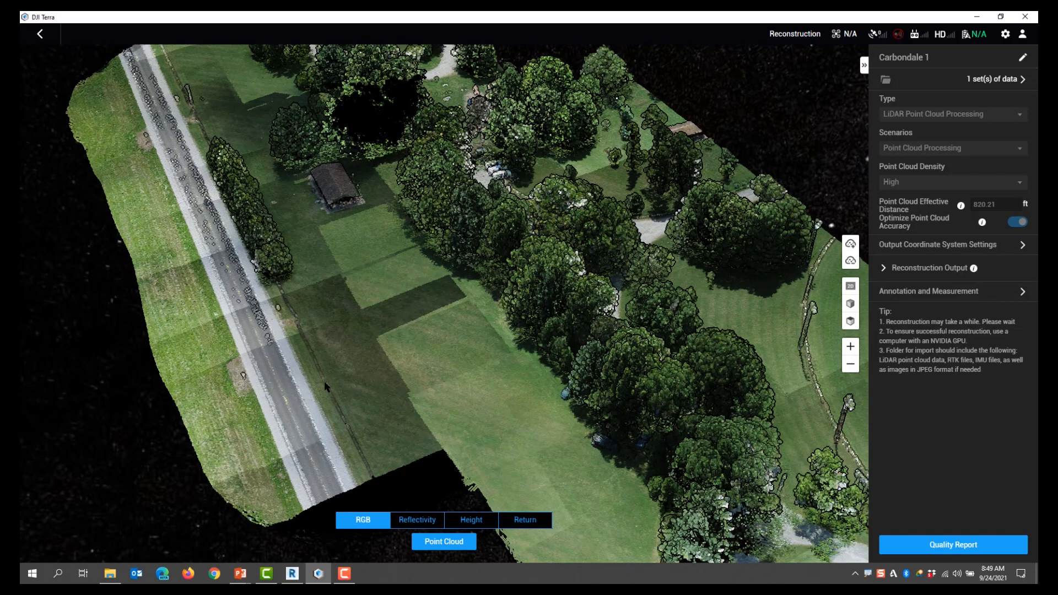
# Display the point cloud by reflectivity and examine the road surface and its edge lines up close
pyautogui.moveTo(362, 376); pyautogui.dragTo(385, 369)
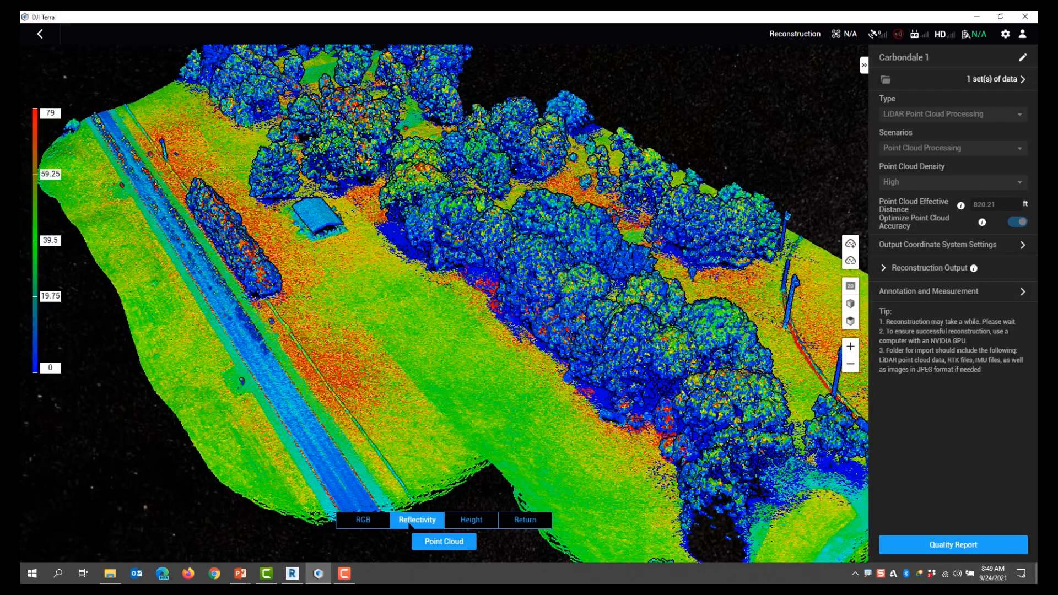
pyautogui.scroll(3, 338, 454)
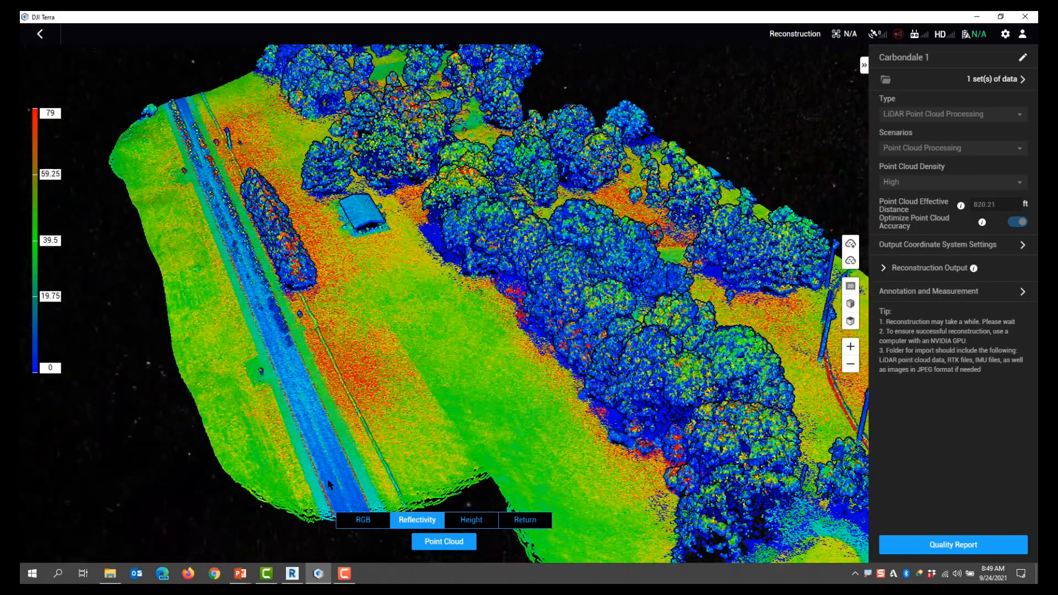
pyautogui.scroll(3, 325, 490)
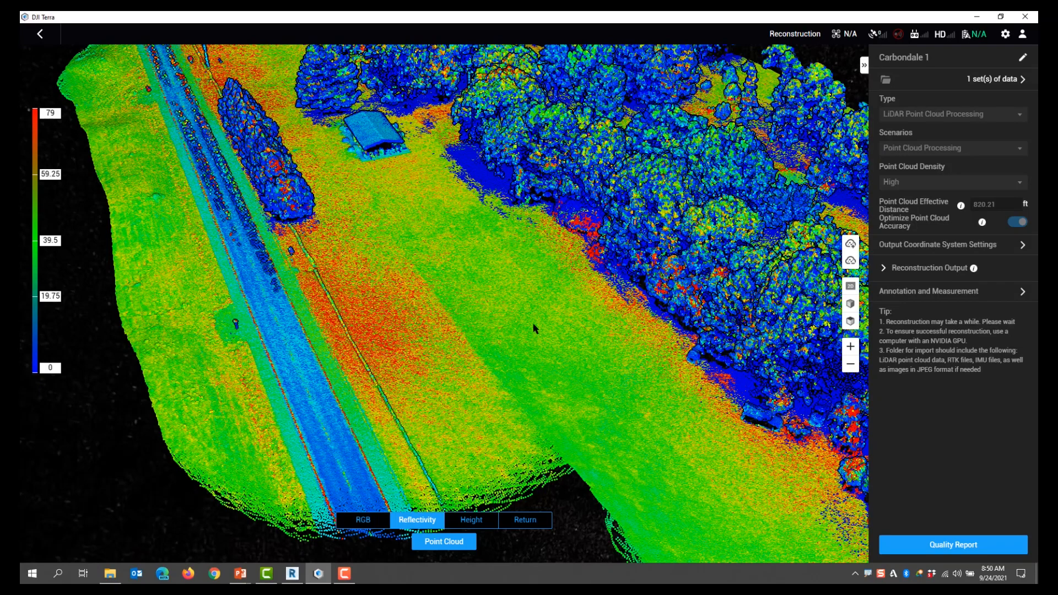
pyautogui.scroll(2, 269, 435)
pyautogui.scroll(2, 270, 436)
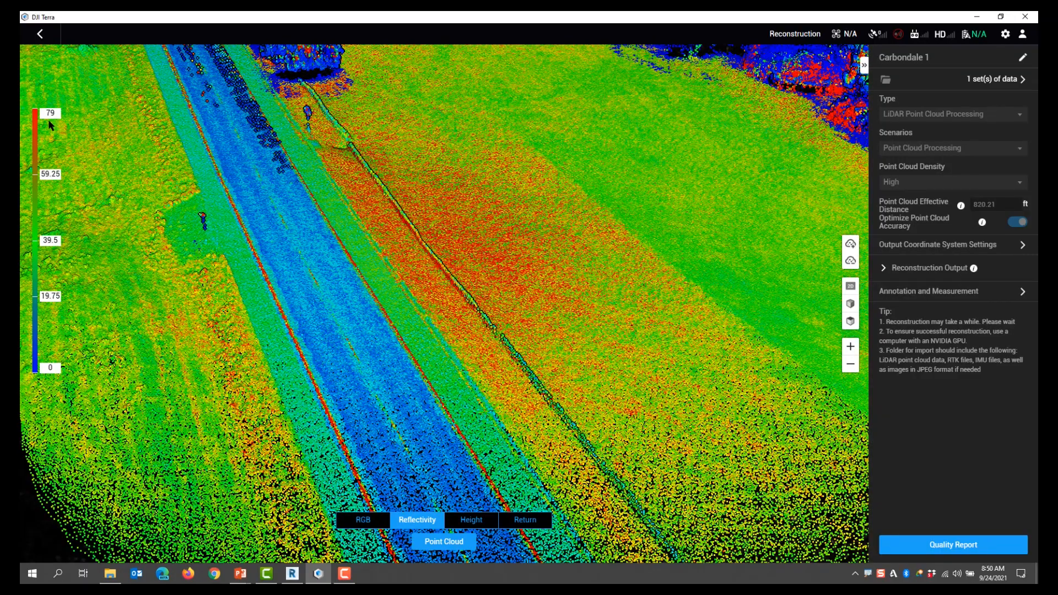
pyautogui.scroll(-4, 48, 120)
pyautogui.scroll(3, 310, 282)
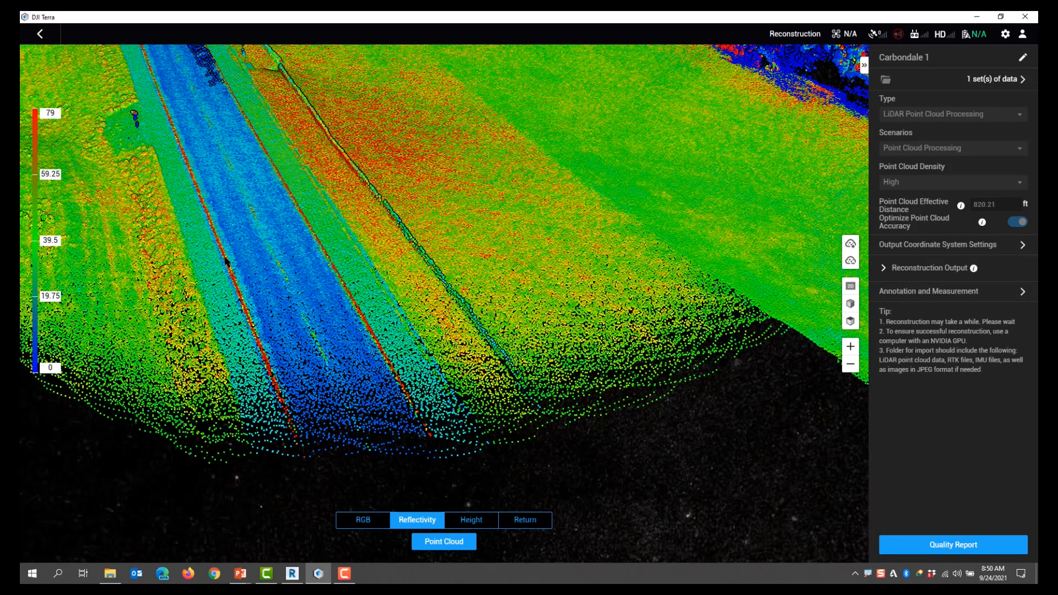
pyautogui.scroll(-2, 216, 319)
pyautogui.scroll(-2, 322, 310)
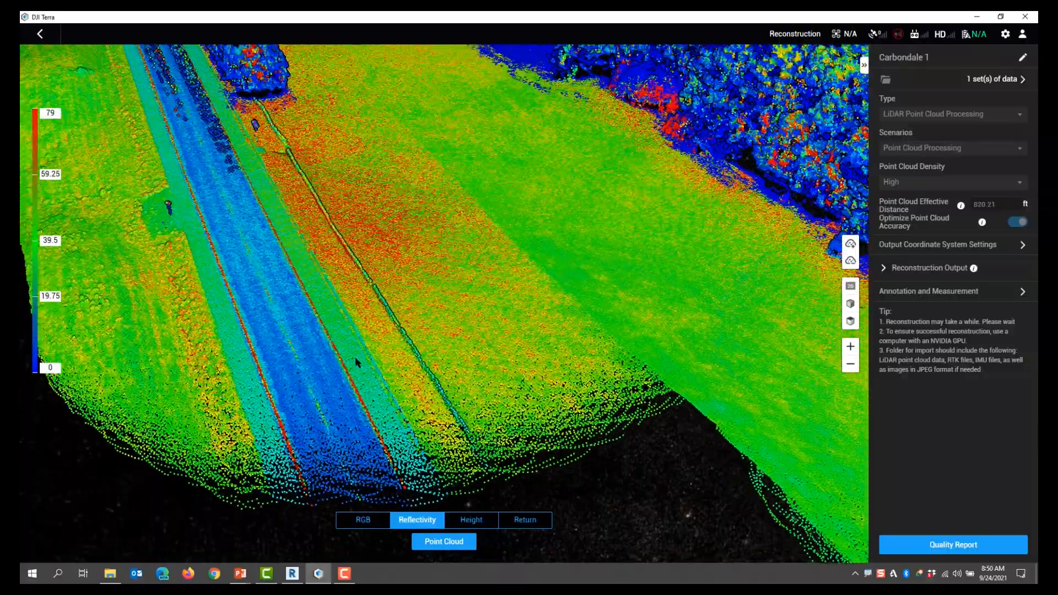
# Inspect the reflectivity of the small building beside the trees and of the site as a whole
pyautogui.scroll(-2, 388, 272)
pyautogui.moveTo(407, 316); pyautogui.dragTo(363, 444)
pyautogui.moveTo(340, 177); pyautogui.dragTo(427, 468)
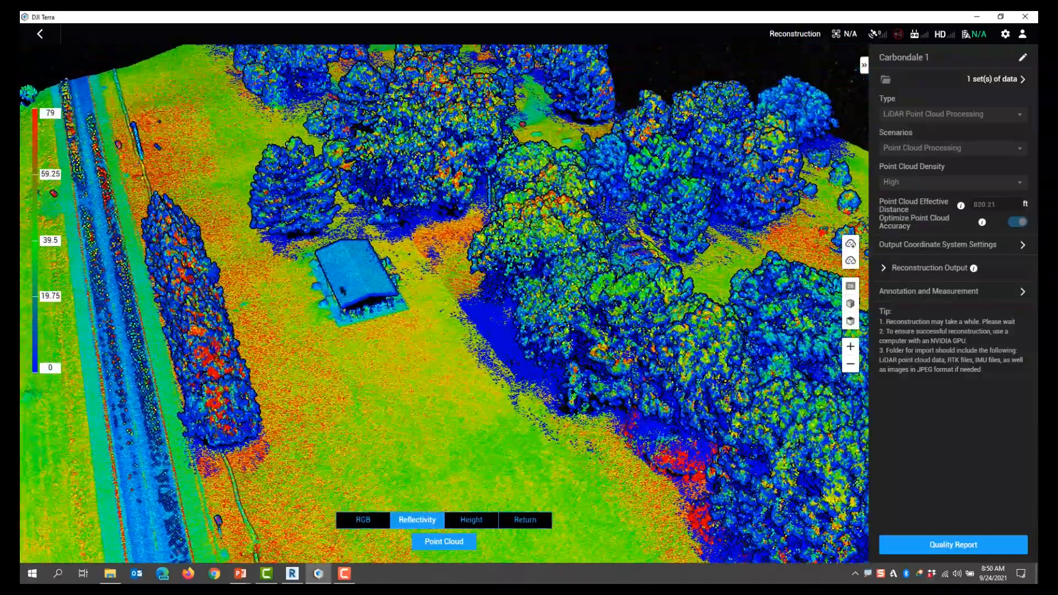
pyautogui.scroll(-6, 379, 276)
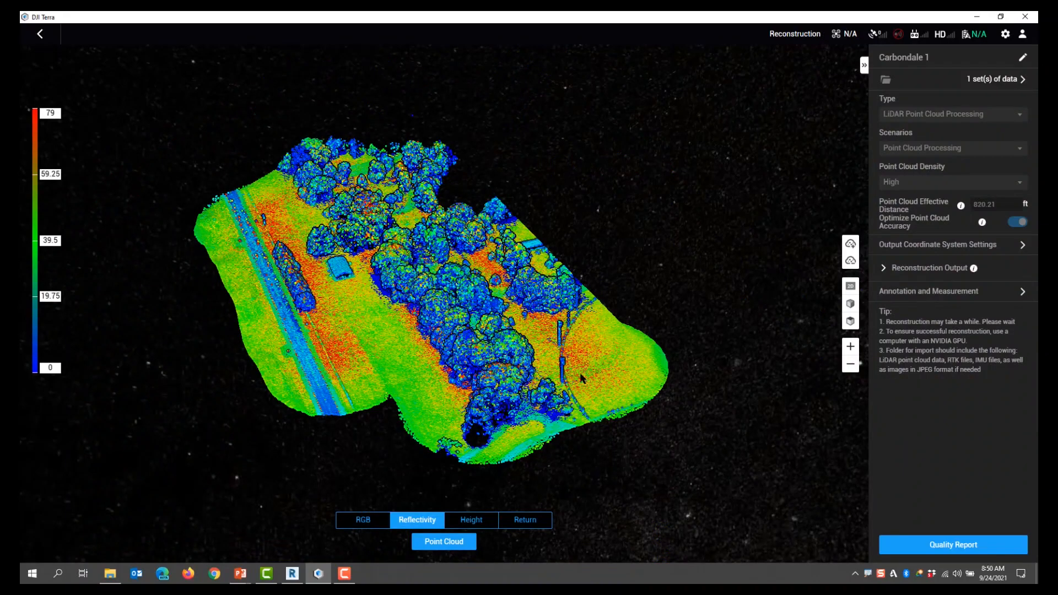
pyautogui.scroll(3, 310, 350)
pyautogui.scroll(1, 402, 415)
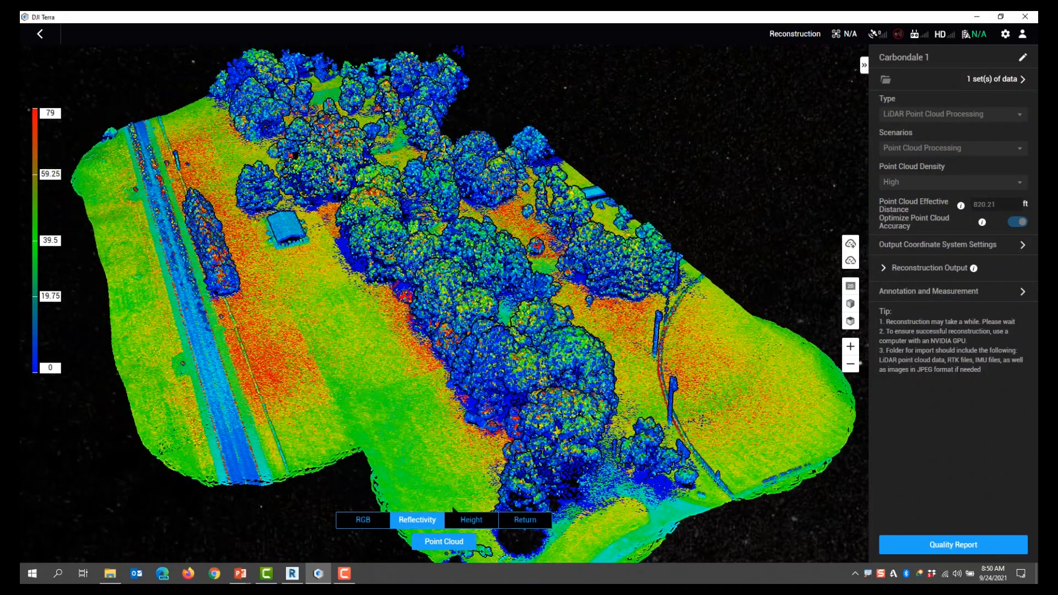
# Display the point cloud by height and view the trees and poles from a lower angle
pyautogui.click(465, 520)
pyautogui.moveTo(405, 424); pyautogui.dragTo(447, 384)
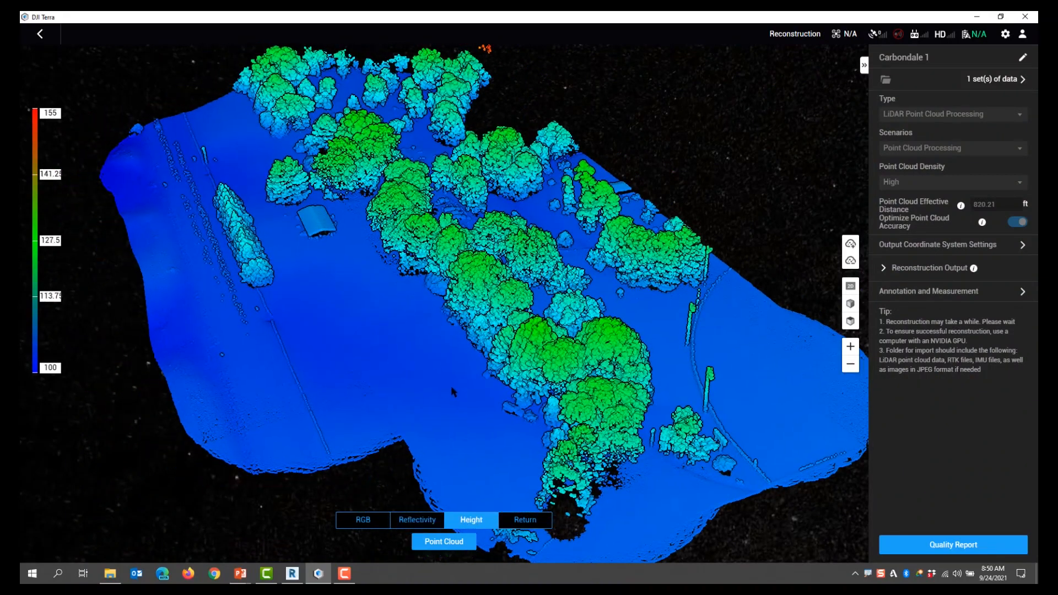
pyautogui.moveTo(452, 386)
pyautogui.mouseDown(button='middle')
pyautogui.moveTo(500, 324)
pyautogui.moveTo(455, 354)
pyautogui.moveTo(418, 347)
pyautogui.moveTo(420, 361)
pyautogui.mouseUp(button='middle')
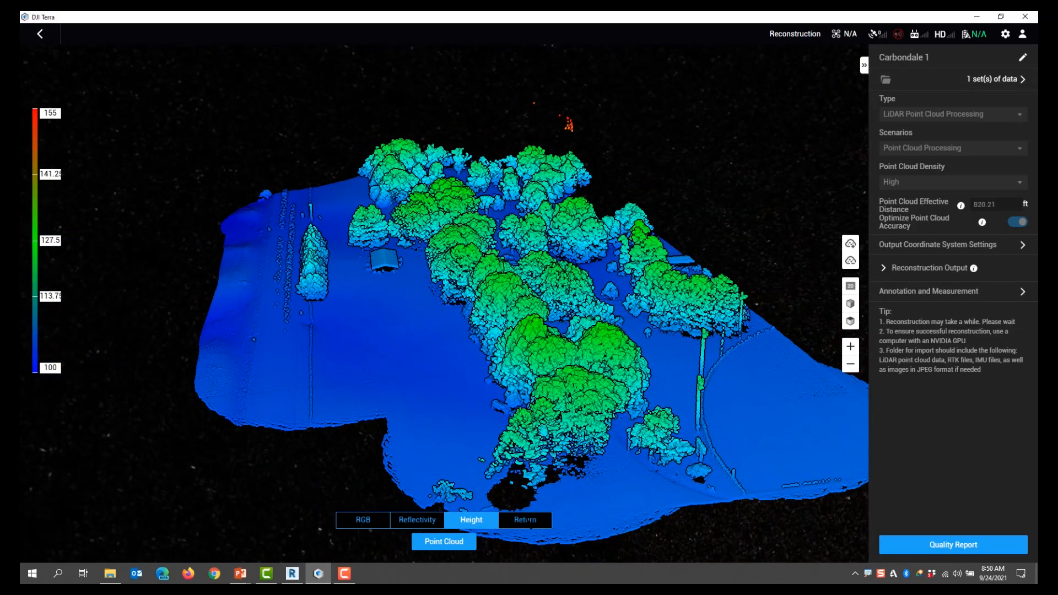
pyautogui.moveTo(465, 421); pyautogui.dragTo(473, 405)
# Display the point cloud by return number and examine the tree canopy from above, both close up and overall
pyautogui.click(524, 520)
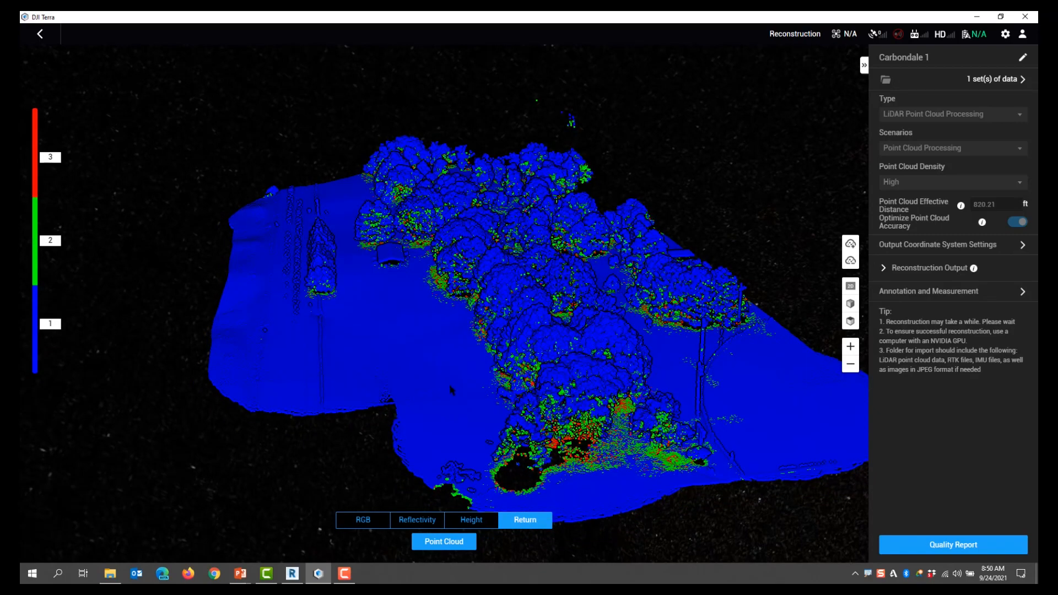
pyautogui.moveTo(449, 383); pyautogui.dragTo(452, 377, button='middle')
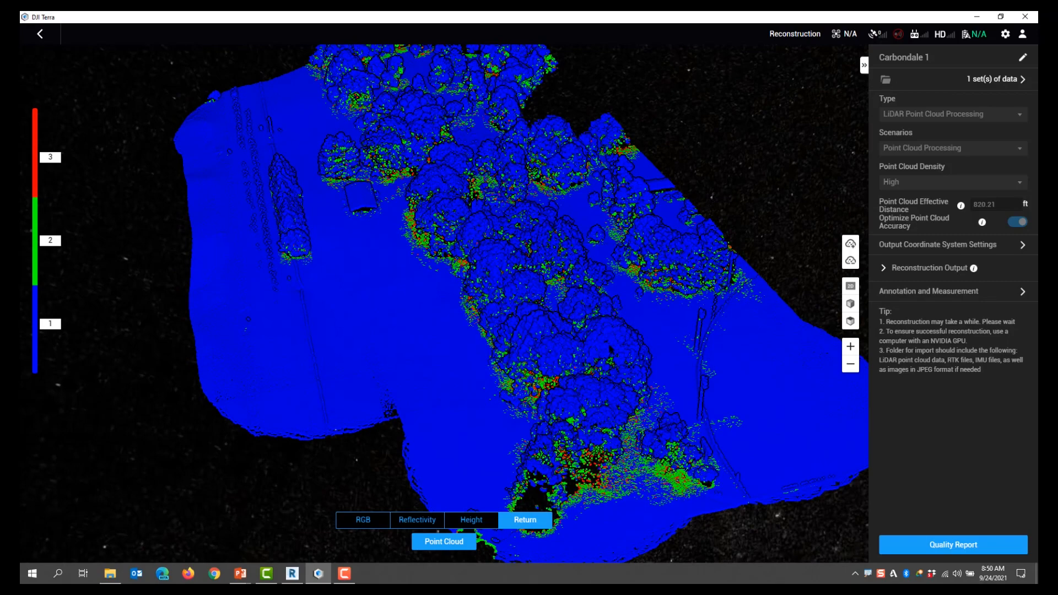
pyautogui.scroll(5, 610, 350)
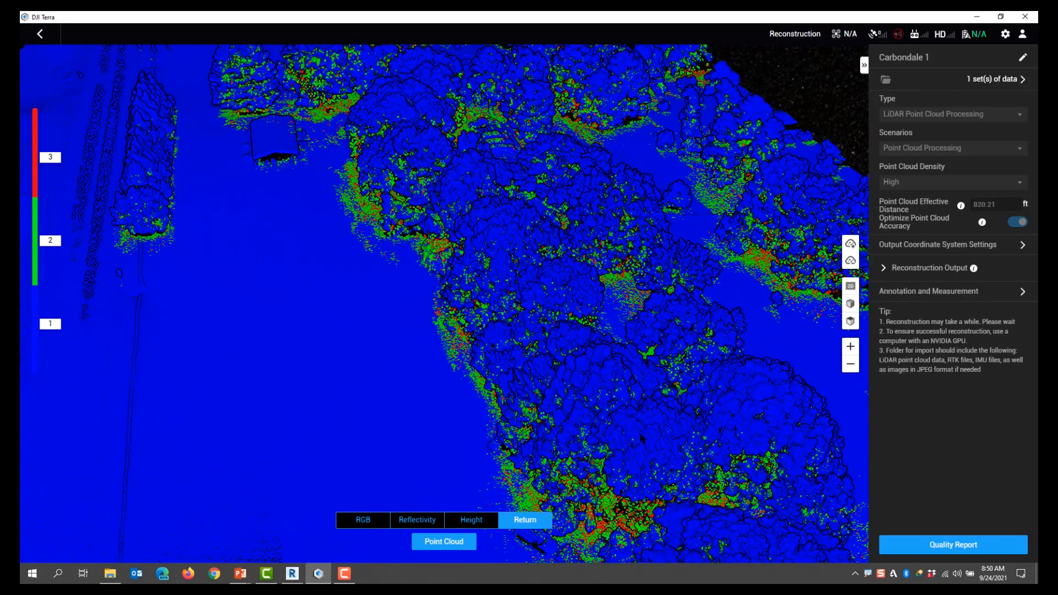
pyautogui.scroll(-10, 642, 438)
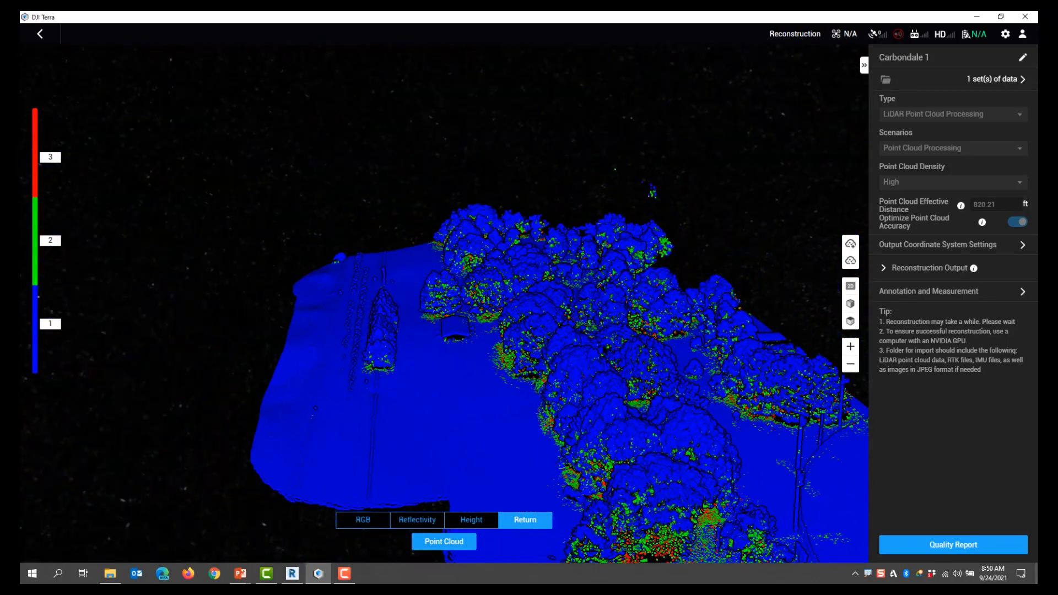
pyautogui.scroll(5, 551, 358)
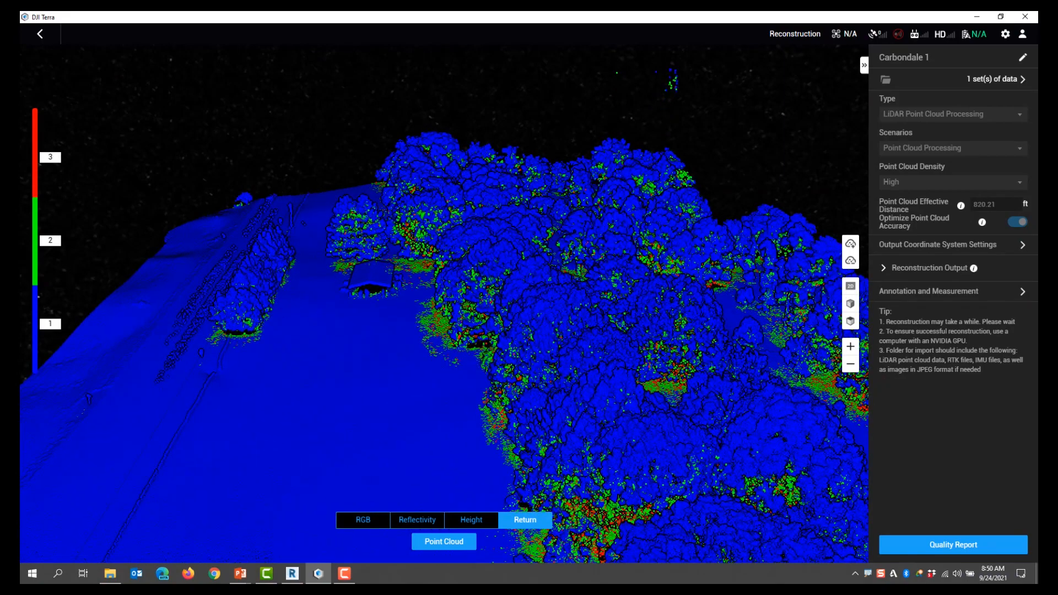
pyautogui.scroll(-5, 551, 331)
pyautogui.scroll(-3, 551, 331)
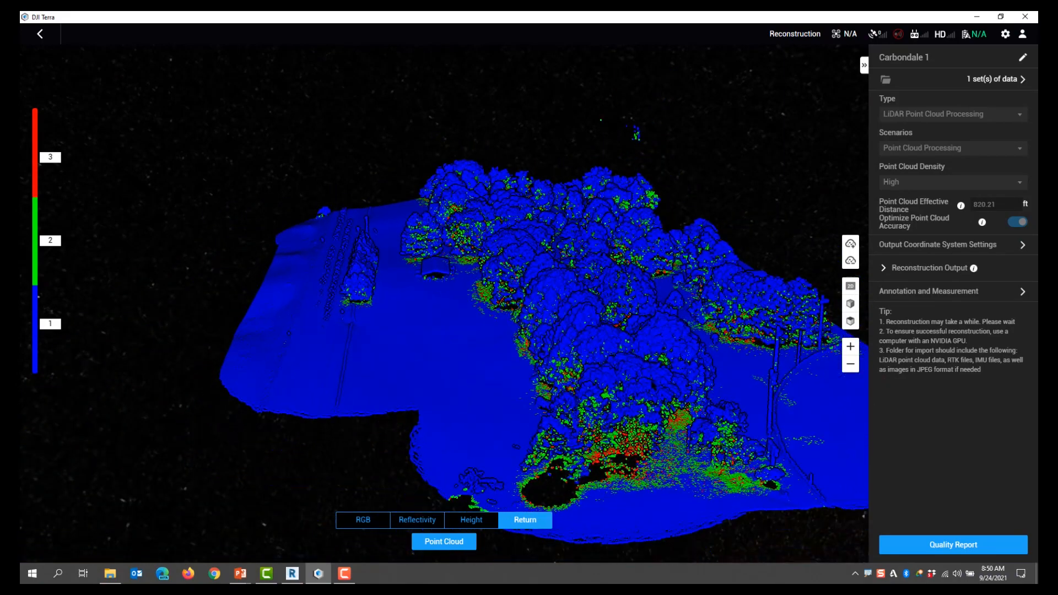
# Examine the second and third returns beneath the tree canopy from a low, near-ground viewpoint
pyautogui.moveTo(652, 400); pyautogui.dragTo(646, 354, button='middle')
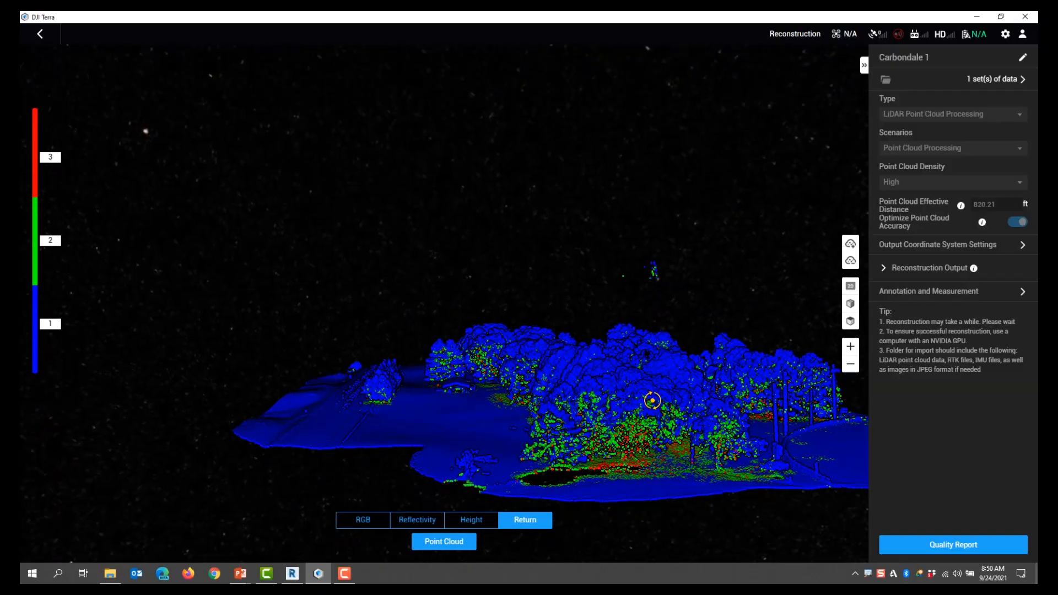
pyautogui.scroll(2, 647, 458)
pyautogui.scroll(6, 613, 483)
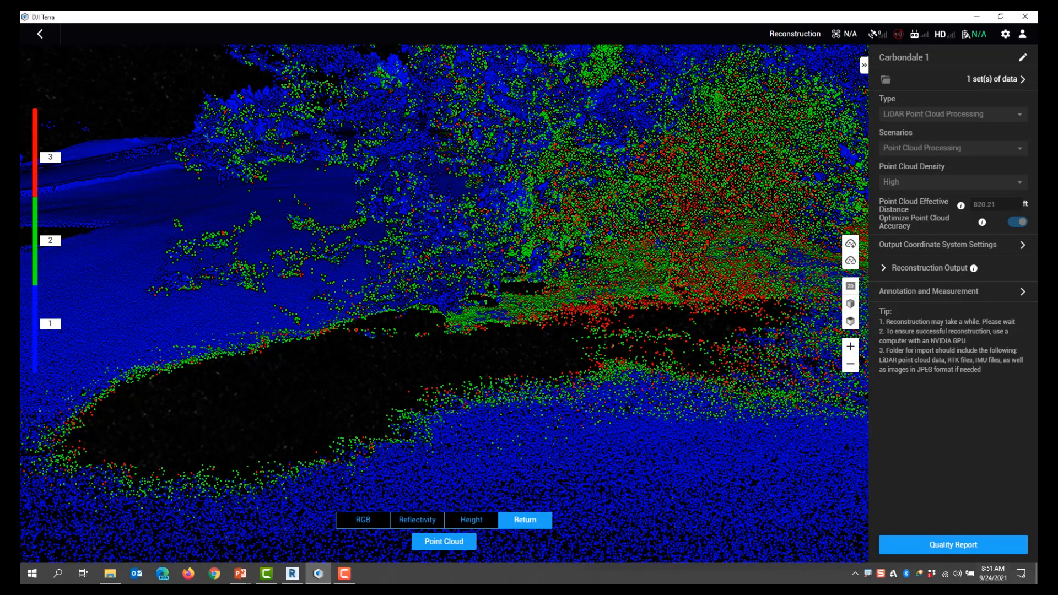
pyautogui.scroll(-6, 625, 402)
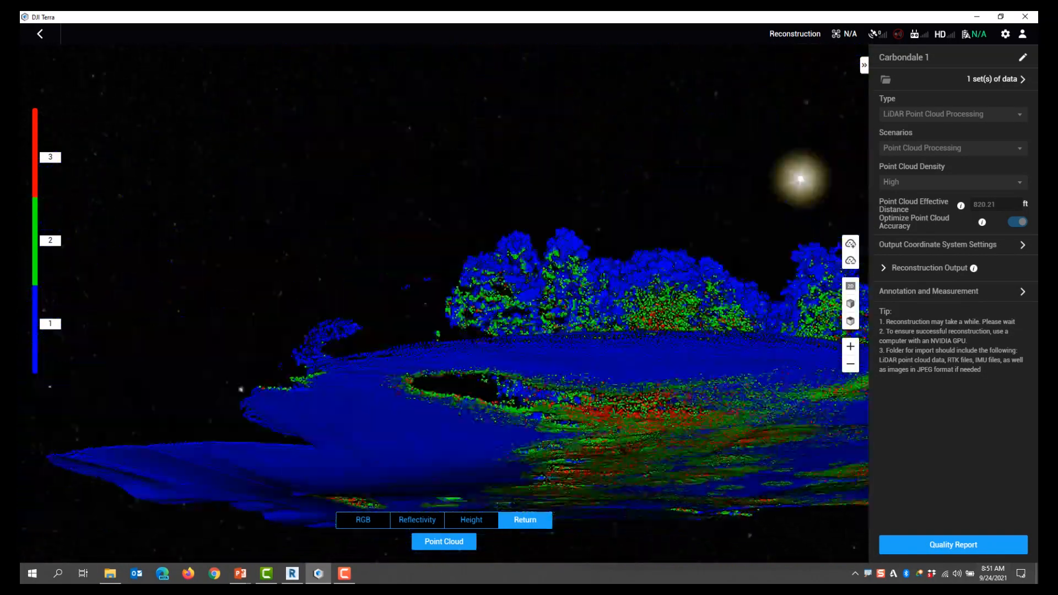
pyautogui.scroll(8, 800, 179)
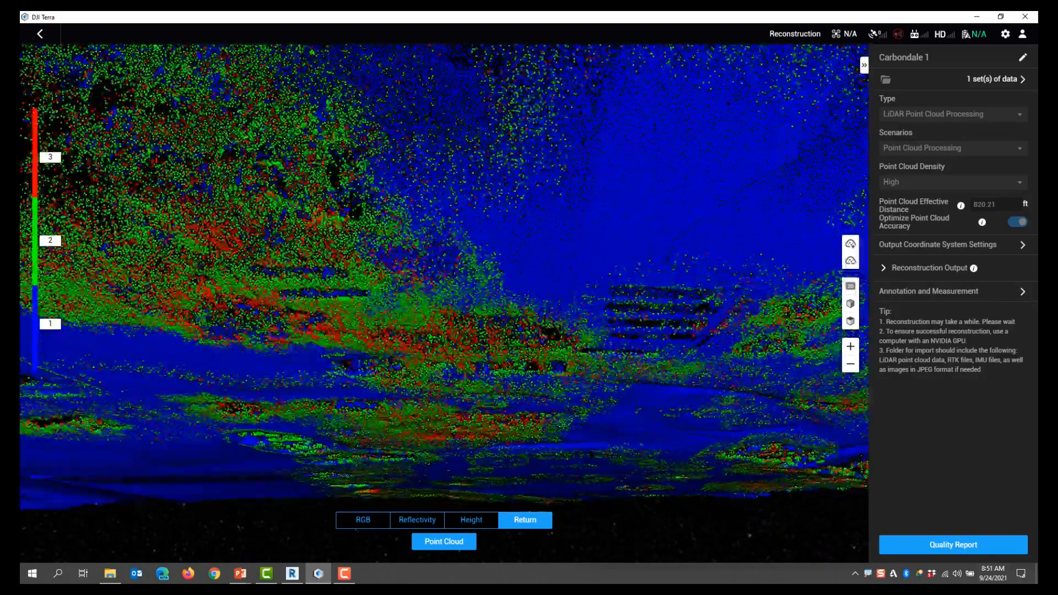
pyautogui.scroll(-3, 803, 174)
pyautogui.scroll(-4, 549, 387)
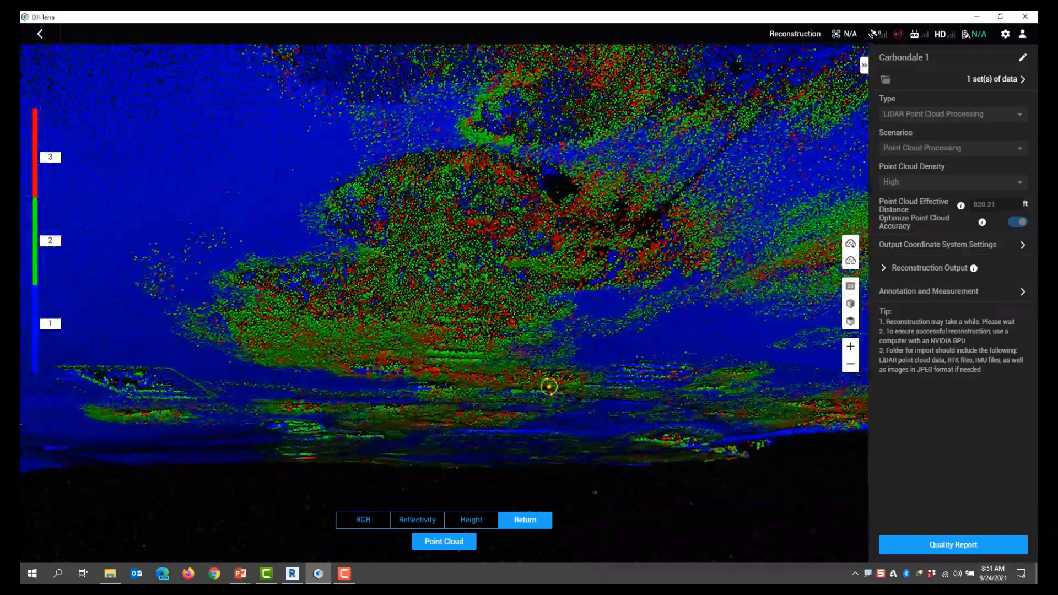
pyautogui.moveTo(549, 387)
pyautogui.mouseDown(button='middle')
pyautogui.moveTo(653, 356)
pyautogui.moveTo(524, 375)
pyautogui.moveTo(504, 366)
pyautogui.mouseUp(button='middle')
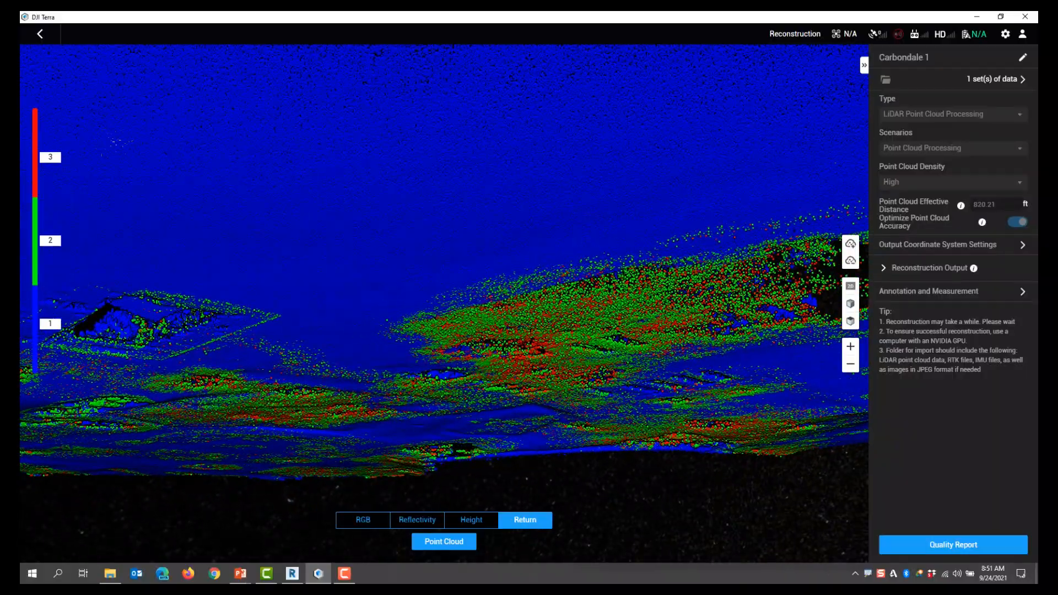
pyautogui.moveTo(586, 371)
pyautogui.mouseDown(button='middle')
pyautogui.moveTo(507, 337)
pyautogui.moveTo(557, 361)
pyautogui.mouseUp(button='middle')
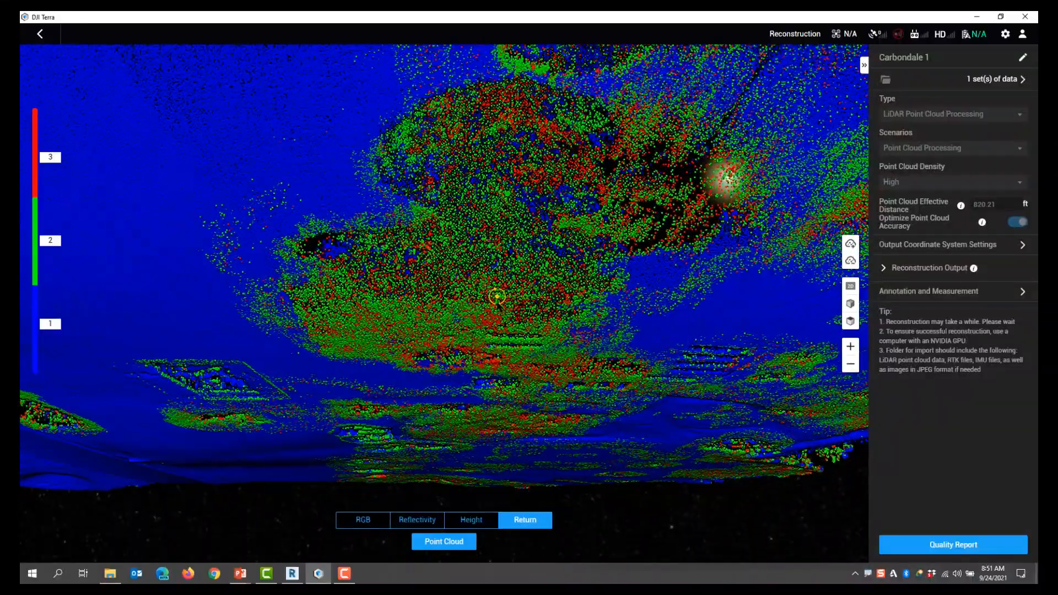
pyautogui.scroll(5, 496, 296)
pyautogui.scroll(-5, 504, 435)
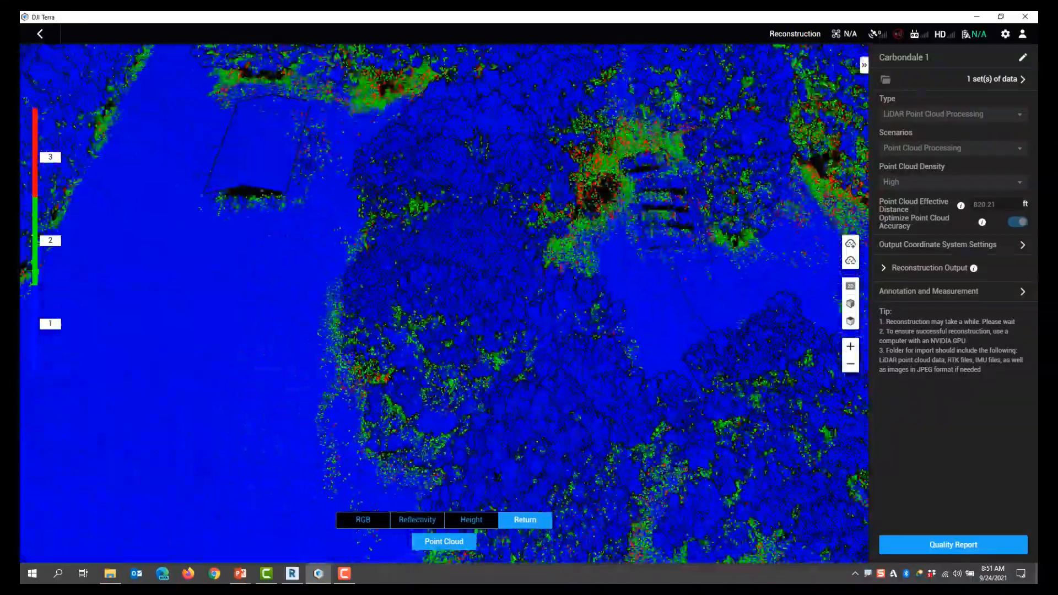
# Examine the second and third returns in the tree row beside the road, from above and from near ground level
pyautogui.moveTo(506, 433); pyautogui.dragTo(584, 363, button='middle')
pyautogui.scroll(-3, 595, 361)
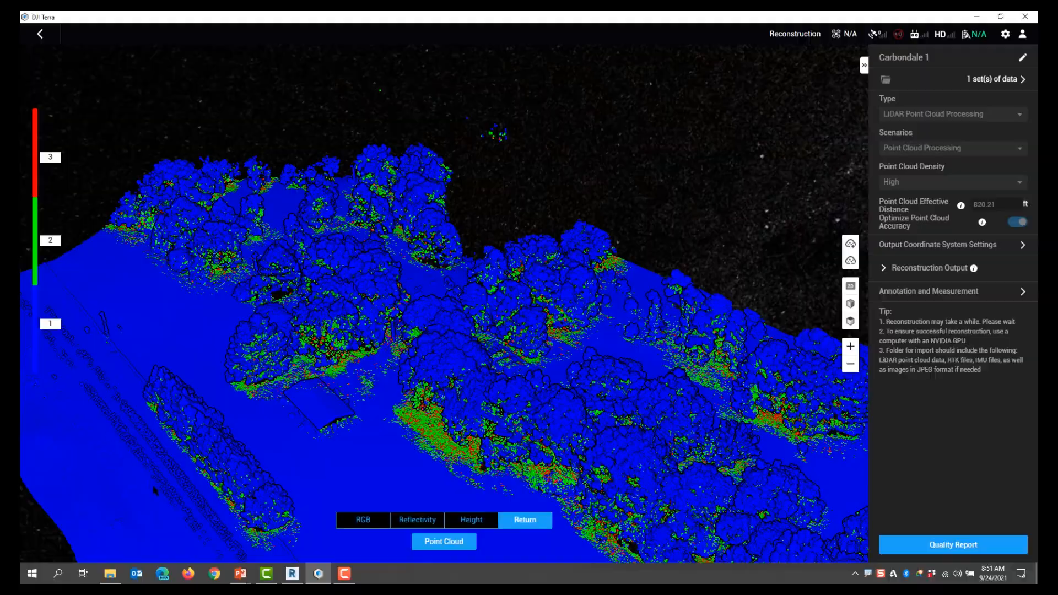
pyautogui.scroll(6, 325, 429)
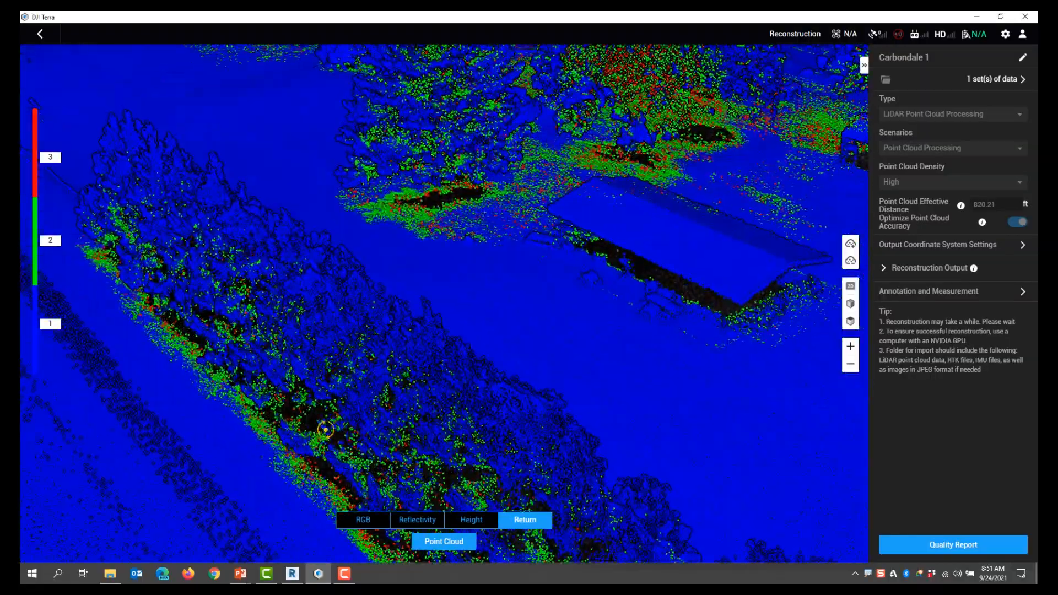
pyautogui.scroll(8, 326, 430)
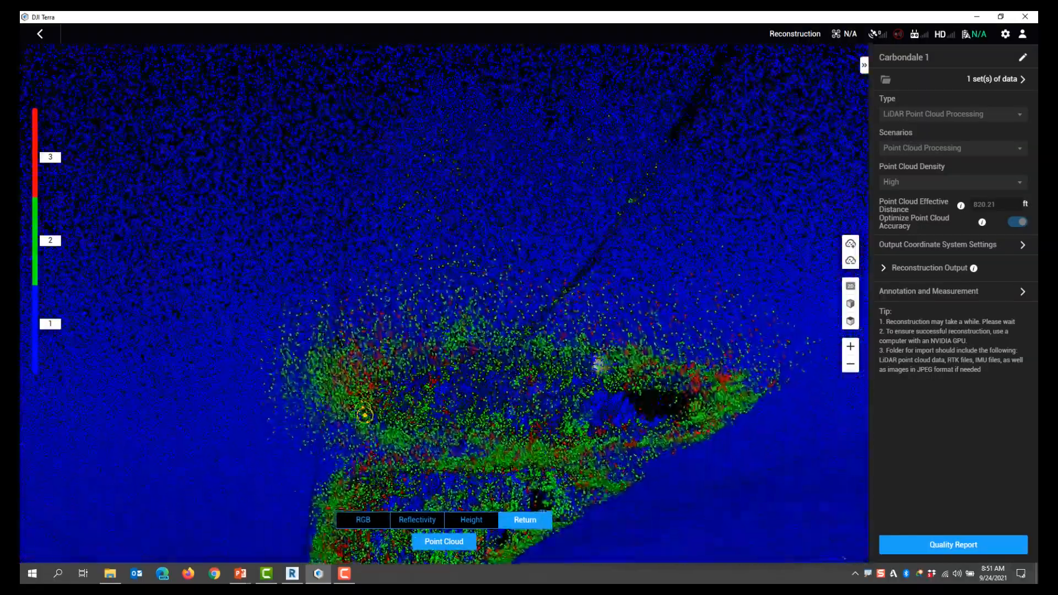
pyautogui.scroll(-2, 365, 415)
pyautogui.moveTo(402, 357)
pyautogui.mouseDown(button='middle')
pyautogui.moveTo(513, 377)
pyautogui.moveTo(573, 372)
pyautogui.mouseUp(button='middle')
pyautogui.moveTo(403, 357)
pyautogui.mouseDown(button='middle')
pyautogui.moveTo(578, 377)
pyautogui.moveTo(838, 359)
pyautogui.mouseUp(button='middle')
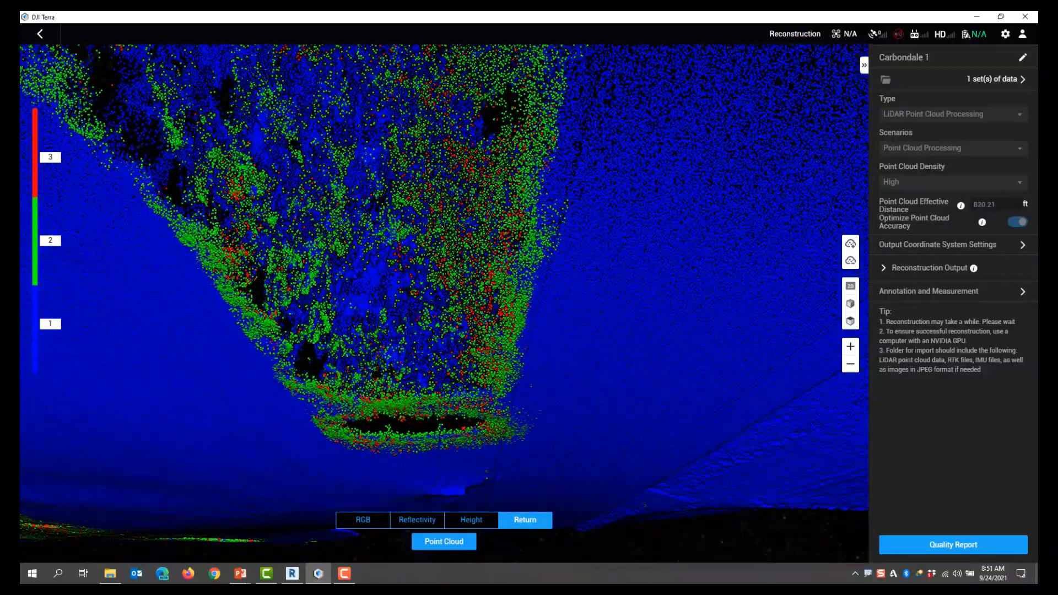
pyautogui.moveTo(291, 146); pyautogui.dragTo(98, 171, button='middle')
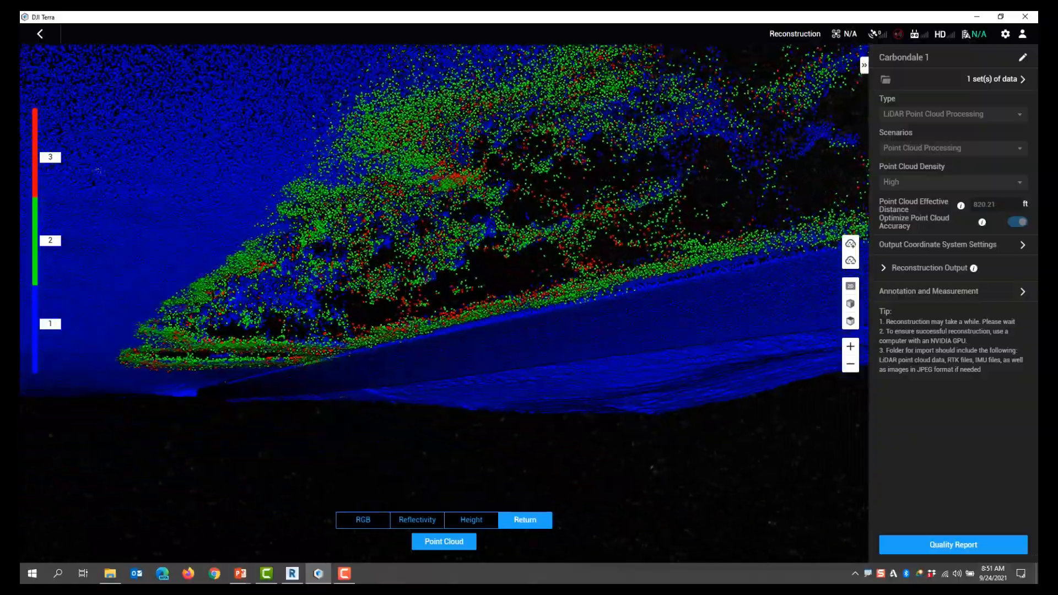
pyautogui.moveTo(398, 164)
pyautogui.mouseDown(button='middle')
pyautogui.moveTo(380, 145)
pyautogui.moveTo(221, 342)
pyautogui.moveTo(312, 463)
pyautogui.moveTo(298, 408)
pyautogui.mouseUp(button='middle')
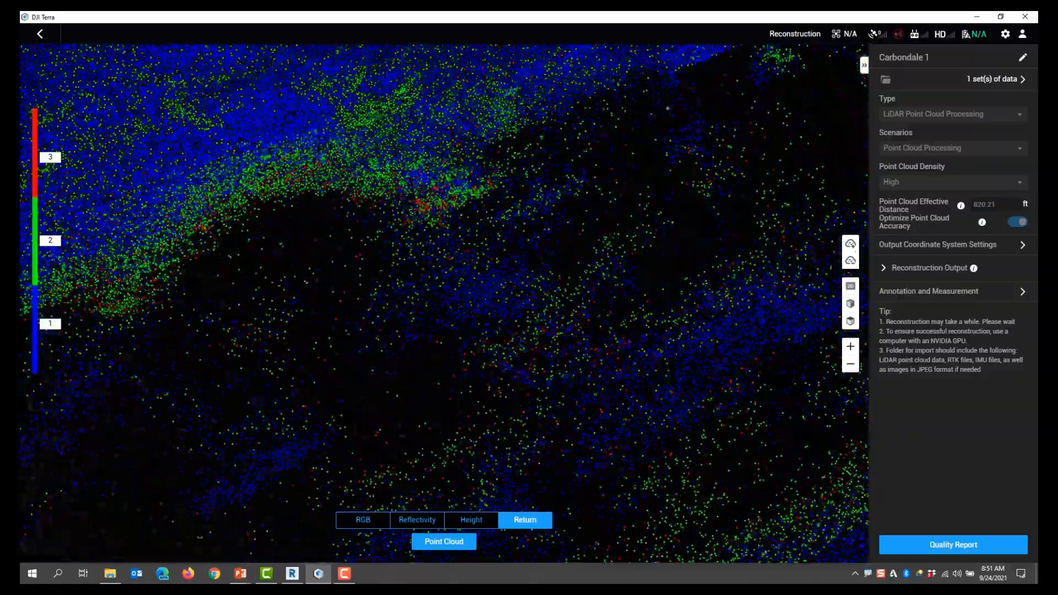
# Show the reconstruction output formats of the Carbondale 1 point cloud
pyautogui.scroll(-10, 297, 352)
pyautogui.moveTo(368, 302); pyautogui.dragTo(655, 341, button='middle')
pyautogui.scroll(3, 655, 340)
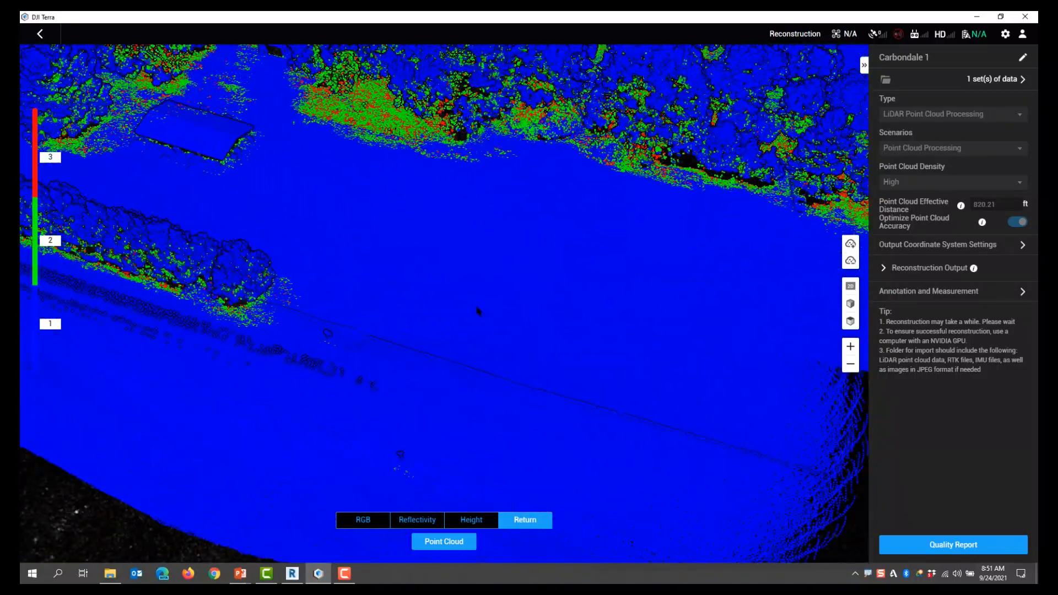
pyautogui.scroll(2, 439, 296)
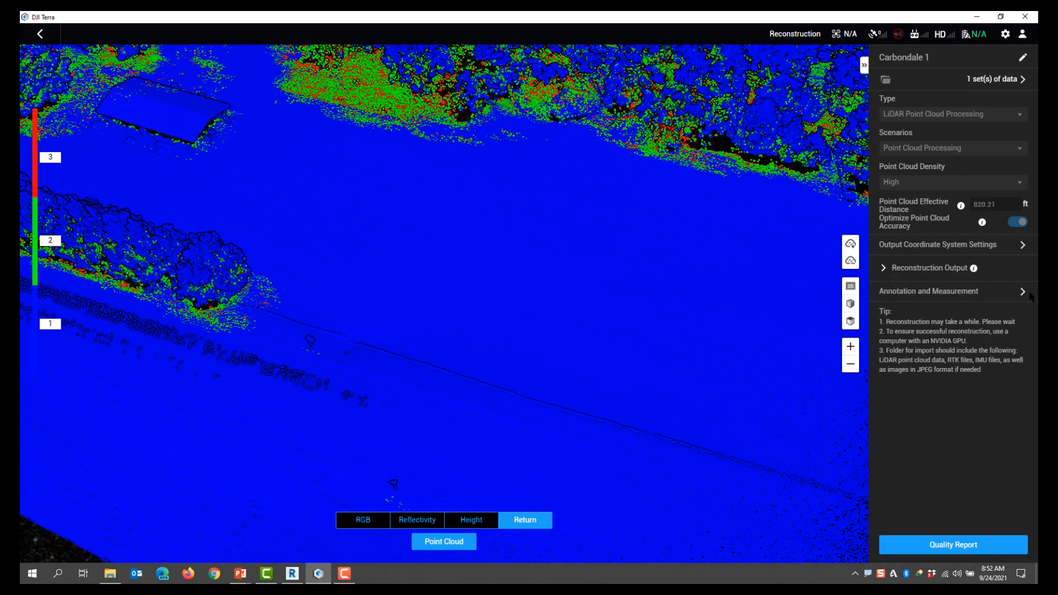
pyautogui.click(884, 270)
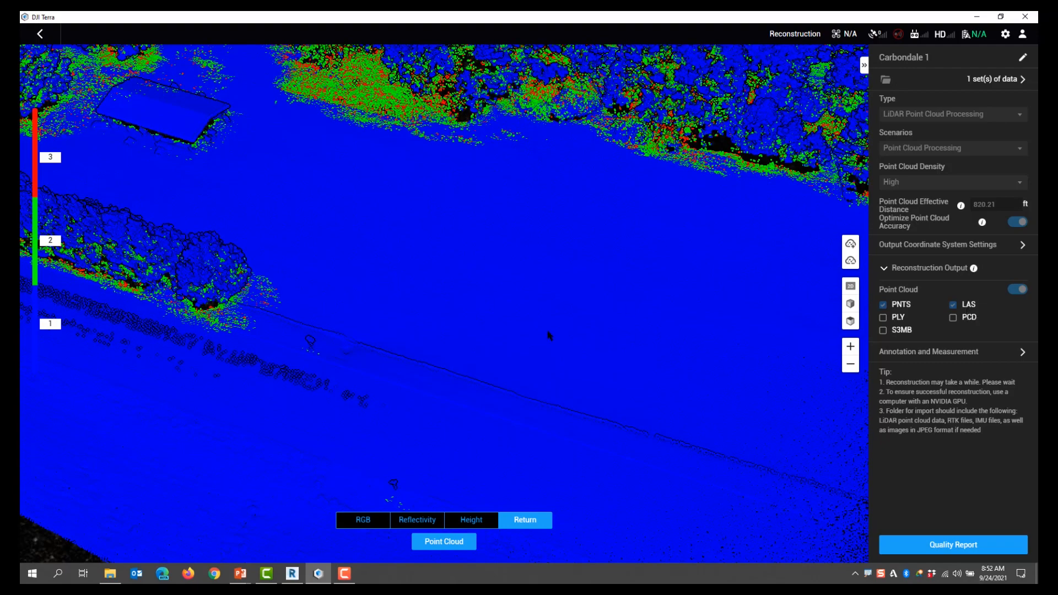
pyautogui.scroll(-3, 388, 262)
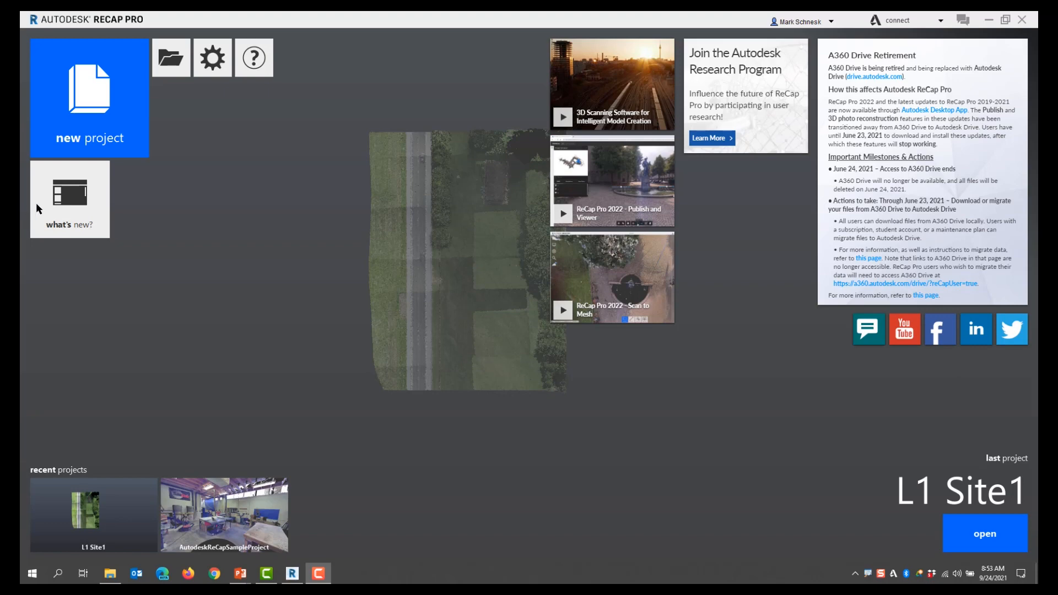
# Switch to Autodesk ReCap Pro and create a new project named LidarSite
pyautogui.click(101, 140)
pyautogui.click(475, 286)
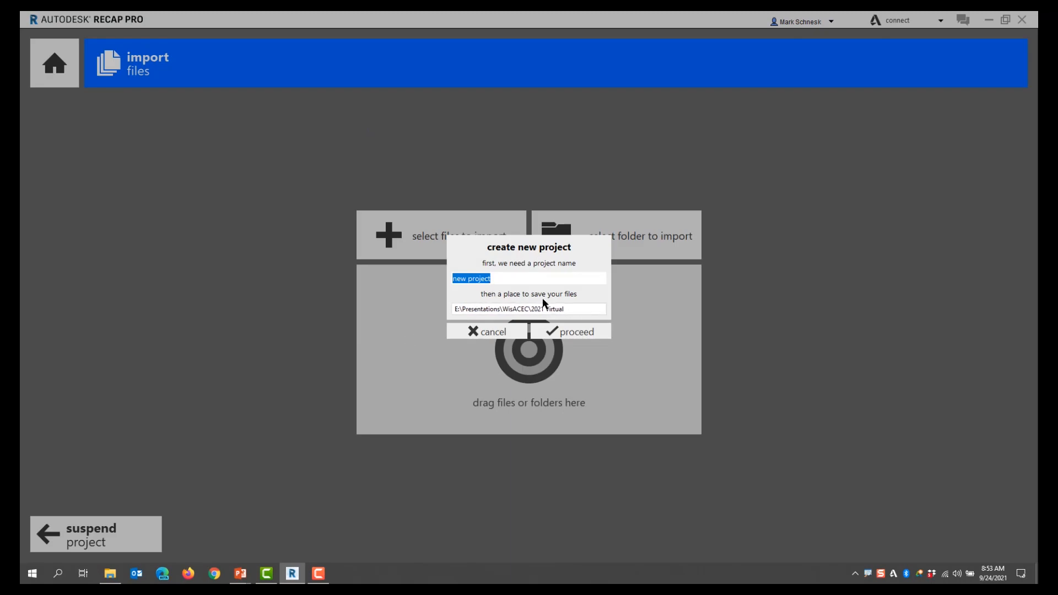
pyautogui.write('L')
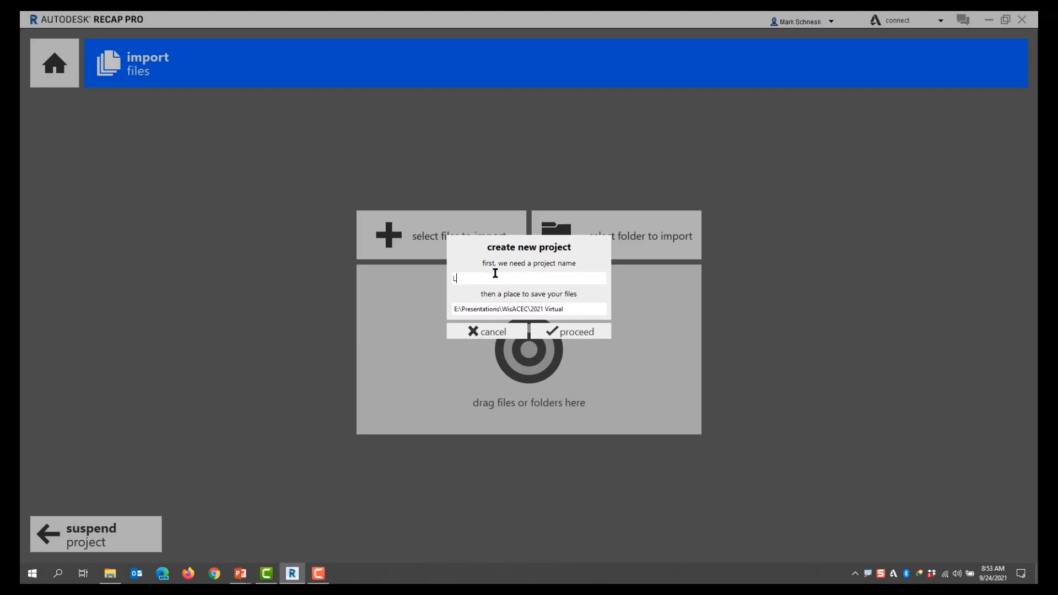
pyautogui.write('idarSite')
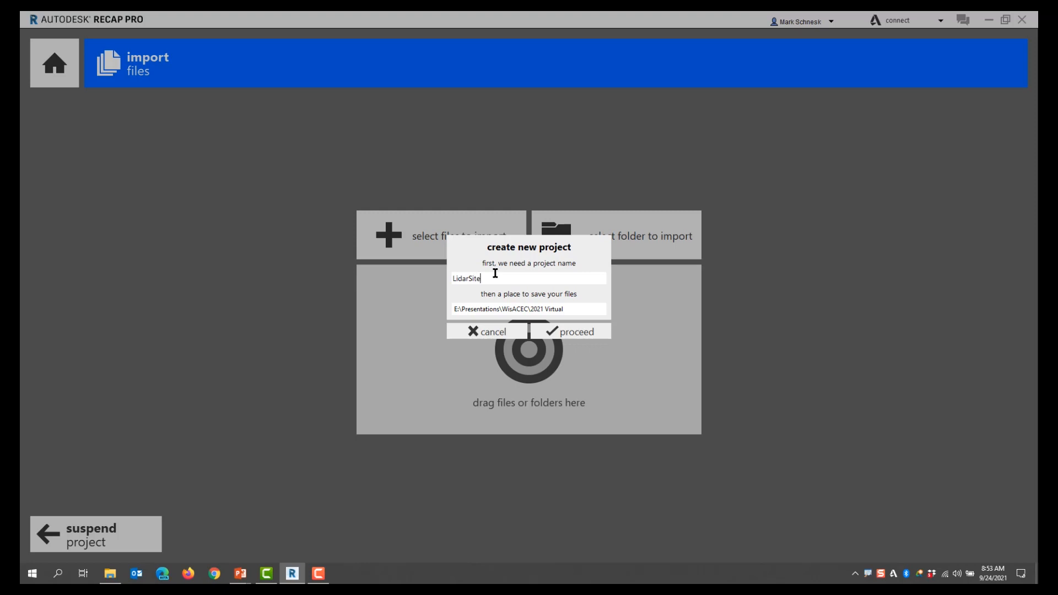
pyautogui.click(570, 333)
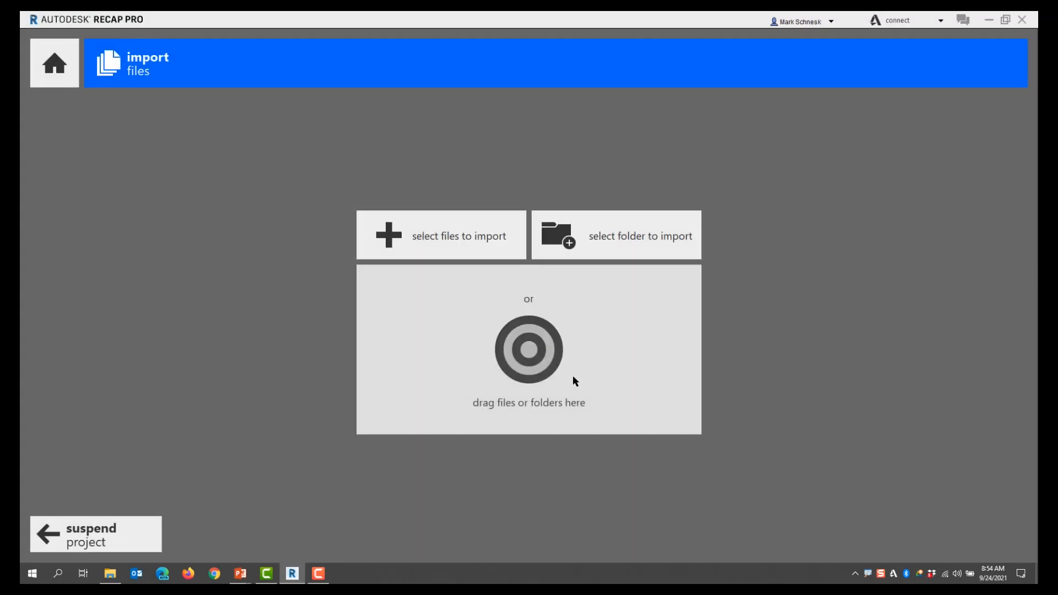
# Choose the file cloud_-5f3d0f55.las from the 2021 Virtual folder for import
pyautogui.click(439, 237)
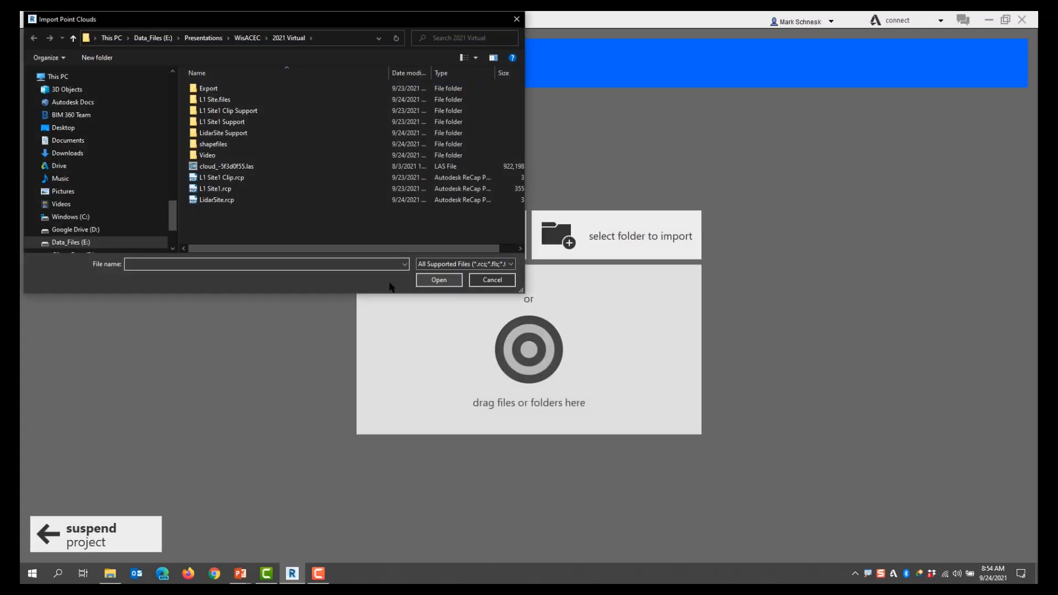
pyautogui.click(224, 166)
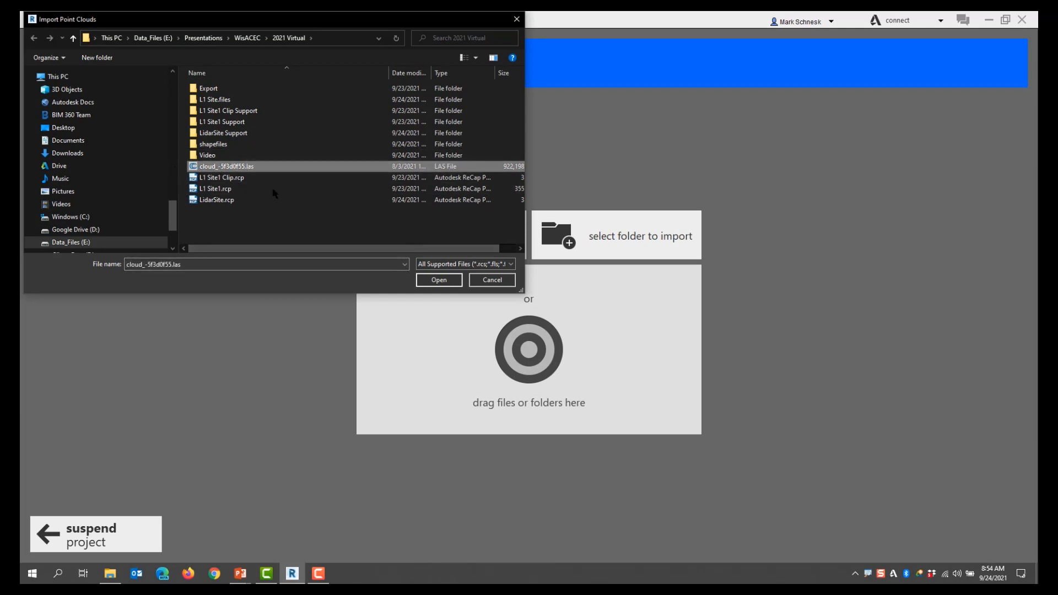
pyautogui.click(439, 280)
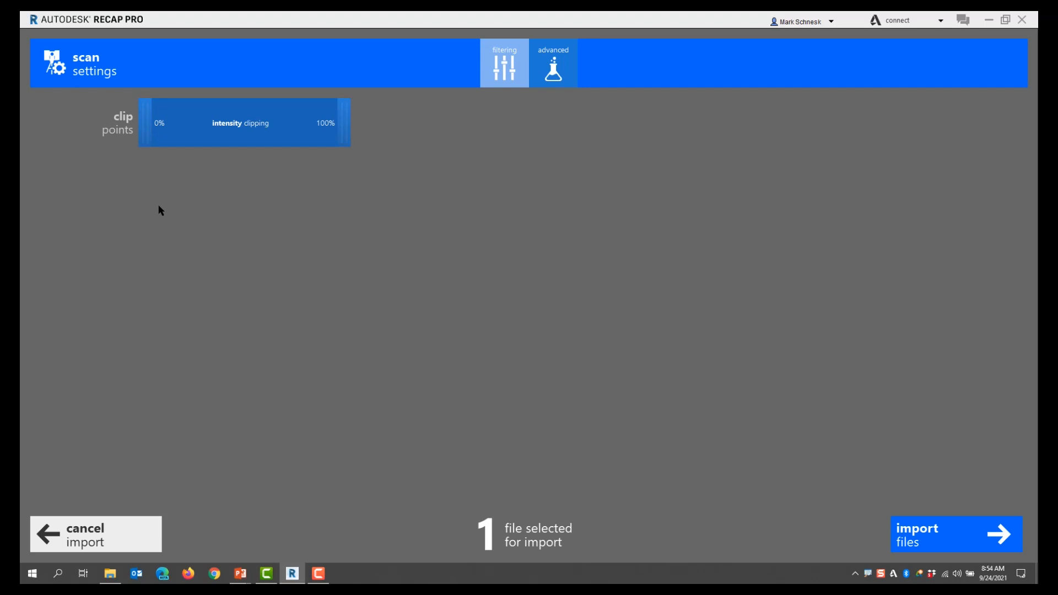
# Set the lower intensity clipping limit to 10% and import the file after checking its advanced scan settings
pyautogui.moveTo(153, 127); pyautogui.dragTo(171, 135)
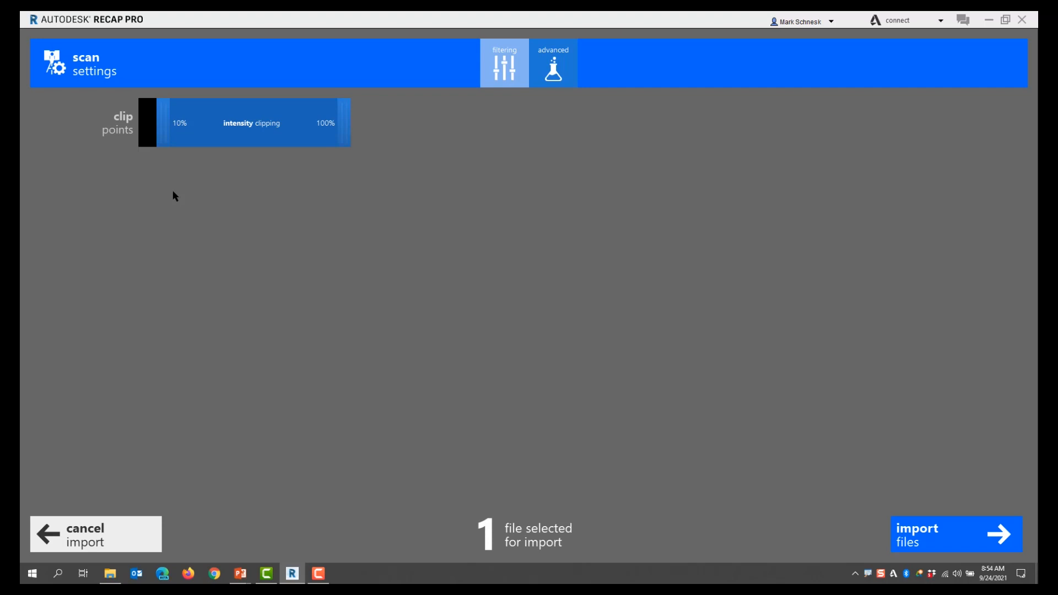
pyautogui.click(559, 64)
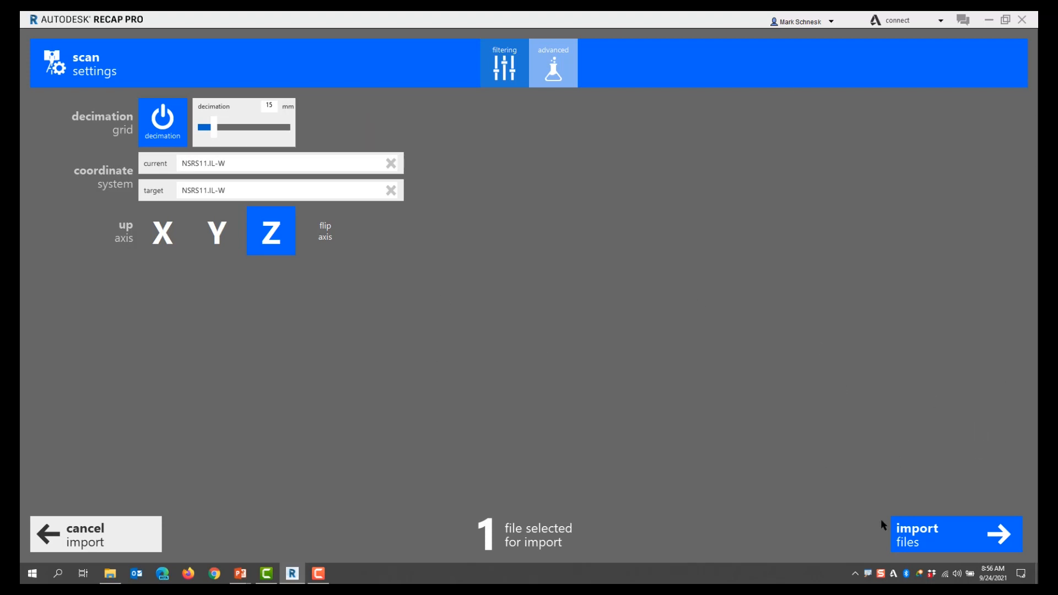
pyautogui.click(980, 531)
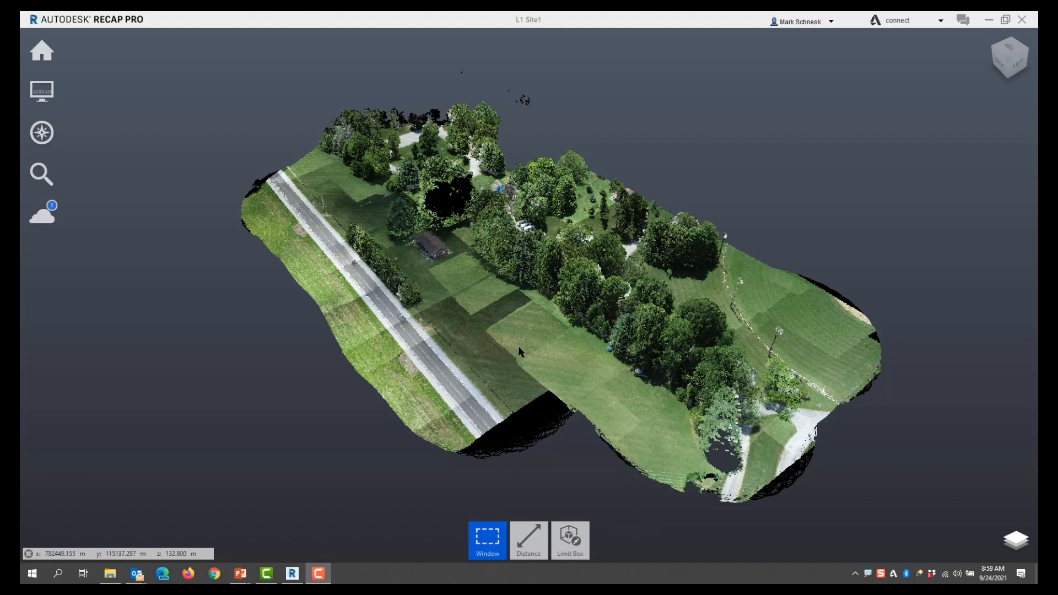
# Color the L1 Site1 point cloud by elevation and view the available color gradients
pyautogui.scroll(2, 519, 351)
pyautogui.scroll(1, 519, 351)
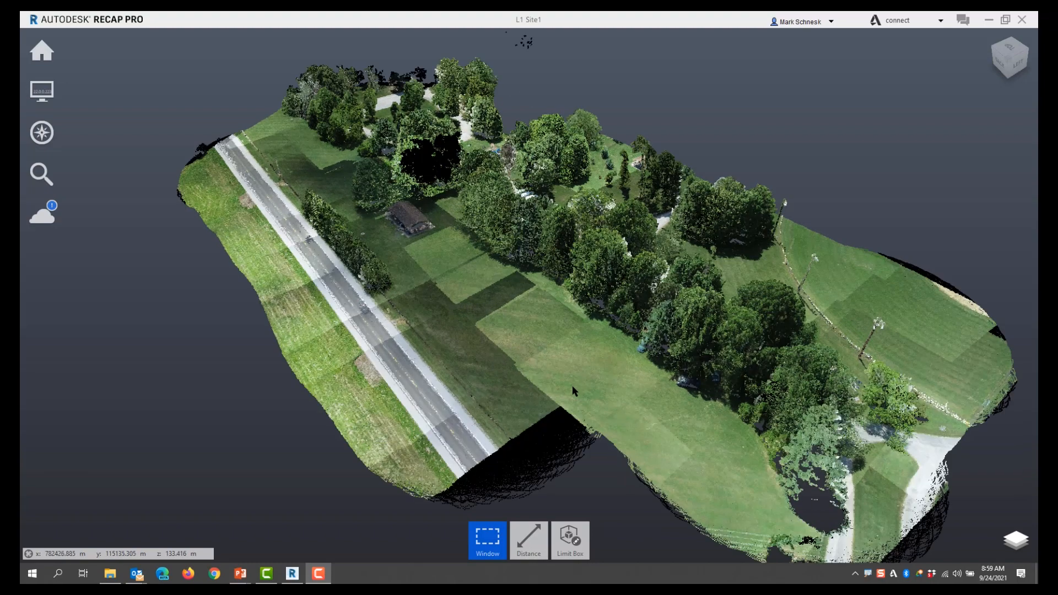
pyautogui.keyDown('shift'); pyautogui.moveTo(571, 386); pyautogui.dragTo(426, 329, button='middle'); pyautogui.keyUp('shift')
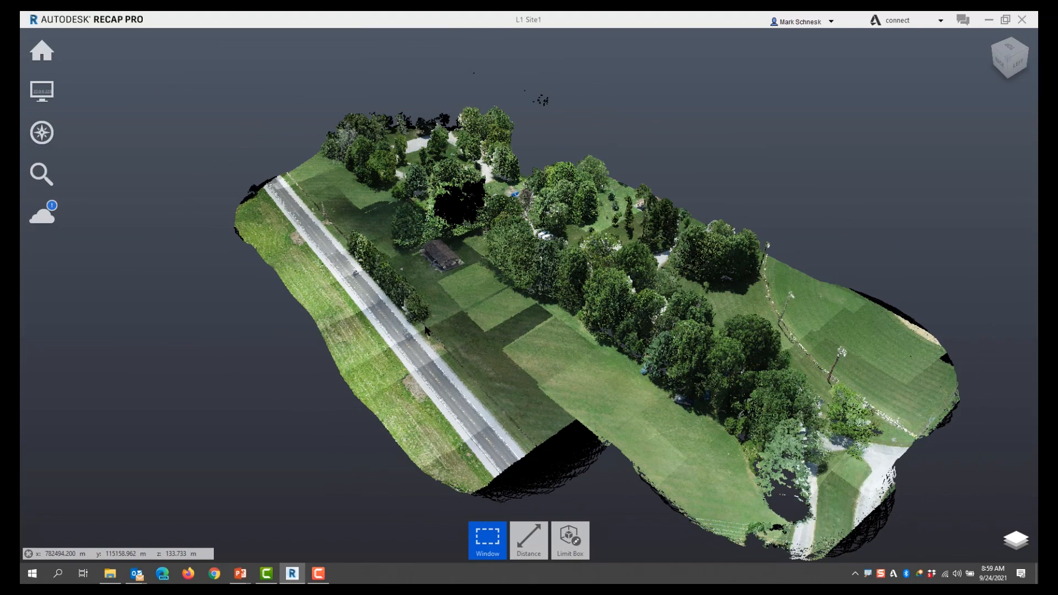
pyautogui.moveTo(32, 138)
pyautogui.moveTo(42, 91)
pyautogui.moveTo(86, 91)
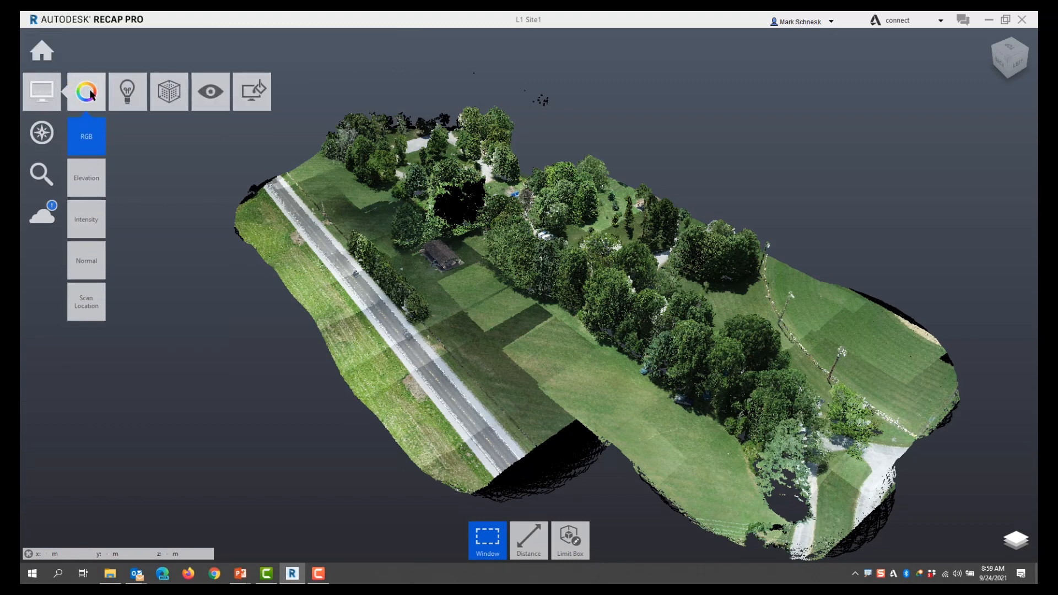
pyautogui.click(83, 180)
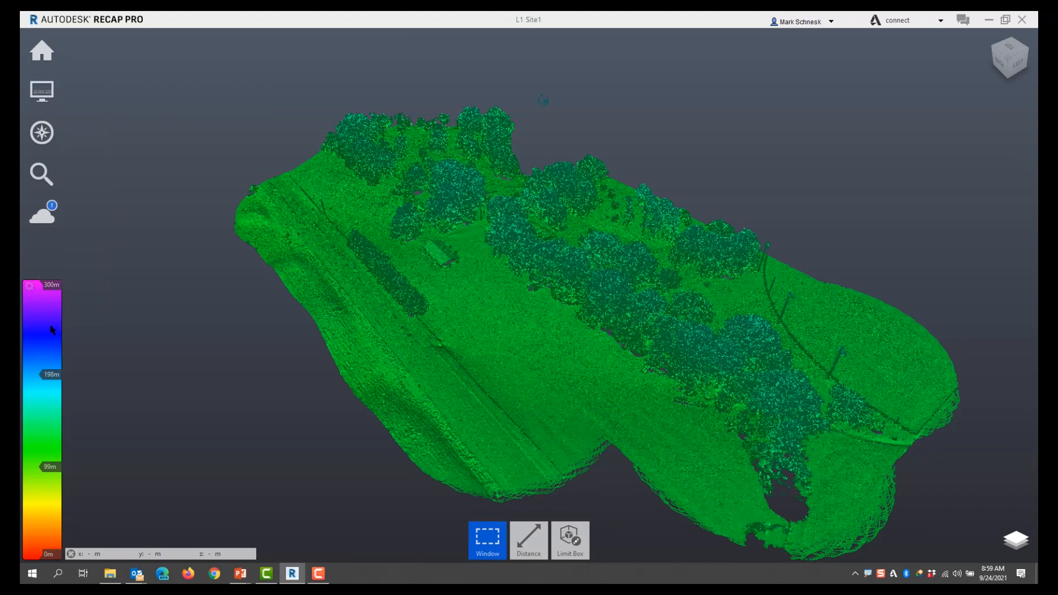
pyautogui.click(30, 286)
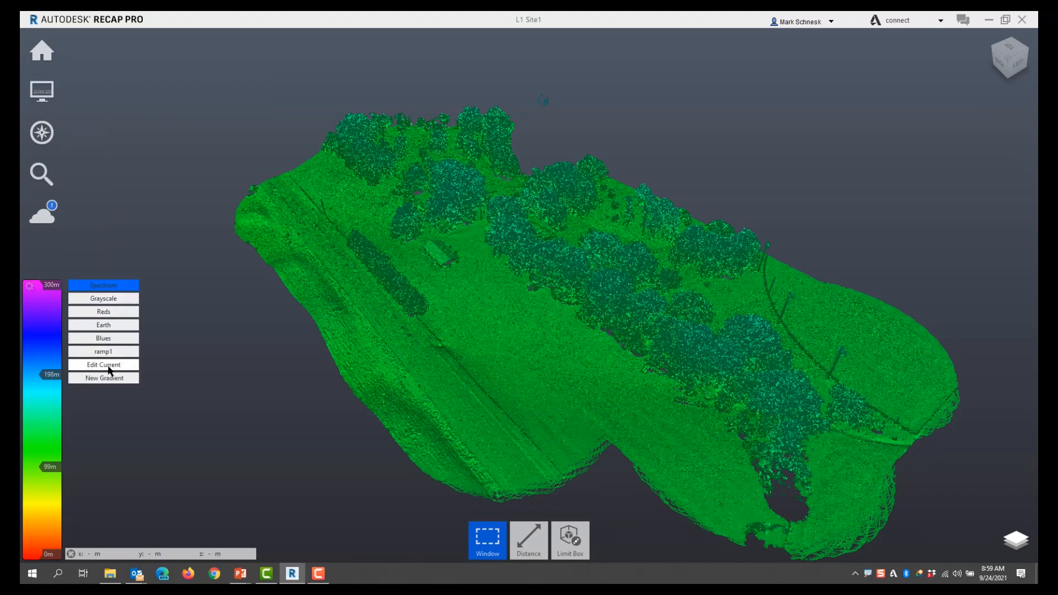
# Color the point cloud by intensity and examine the road close up, clearing the point selection made beside it
pyautogui.moveTo(40, 91)
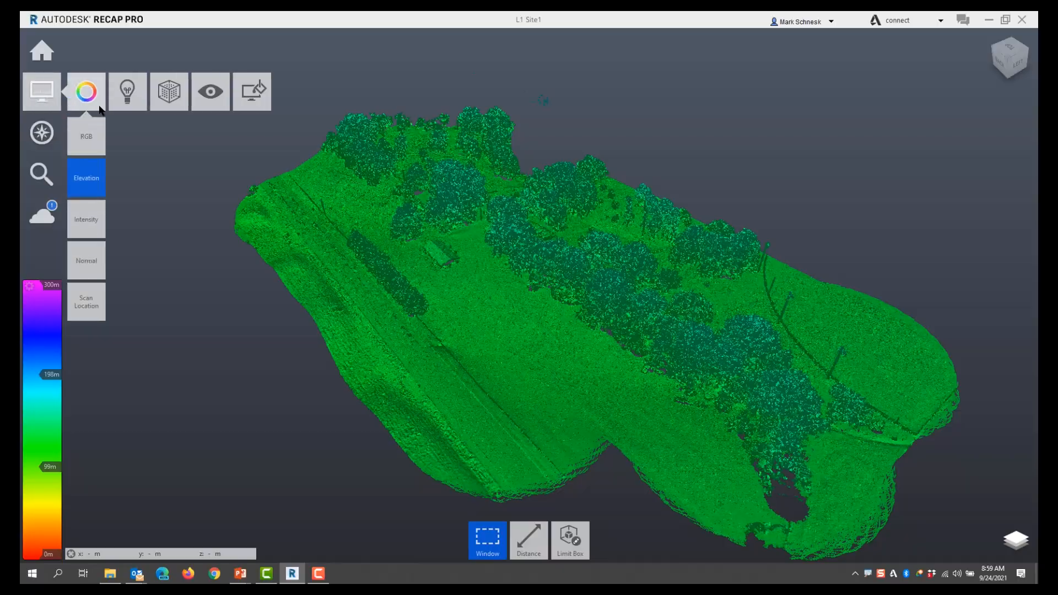
pyautogui.click(84, 223)
pyautogui.scroll(6, 398, 448)
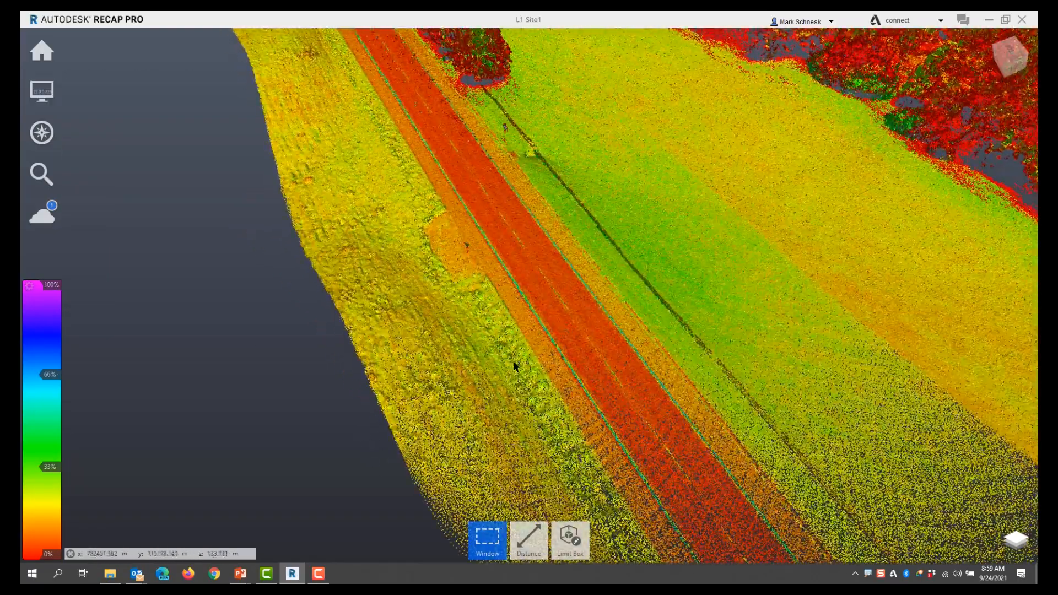
pyautogui.moveTo(488, 356)
pyautogui.mouseDown()
pyautogui.moveTo(557, 376)
pyautogui.moveTo(480, 349)
pyautogui.mouseUp()
pyautogui.scroll(2, 623, 384)
pyautogui.scroll(1, 624, 381)
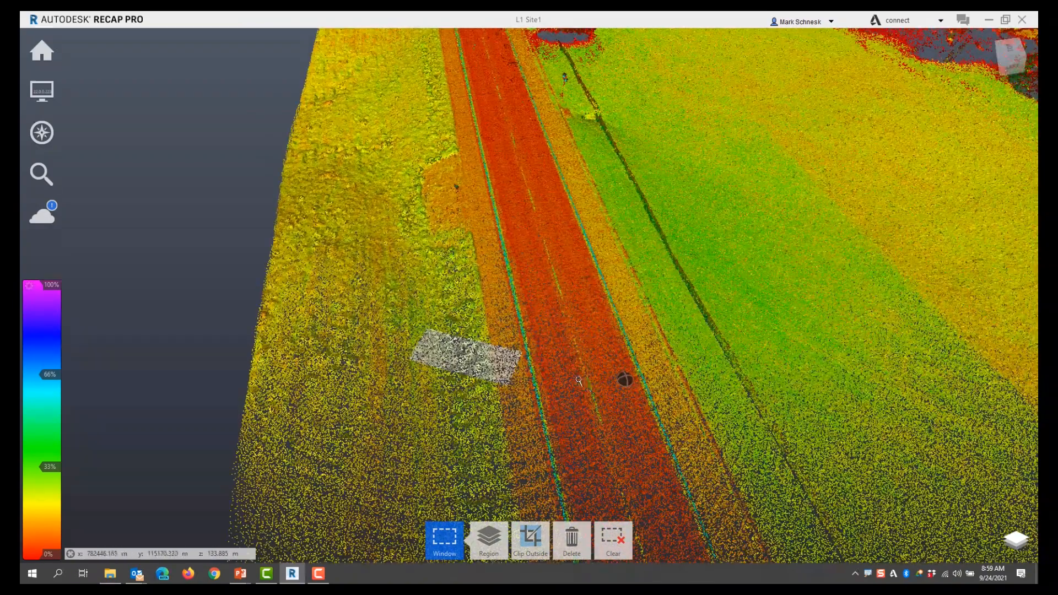
pyautogui.press('Escape')
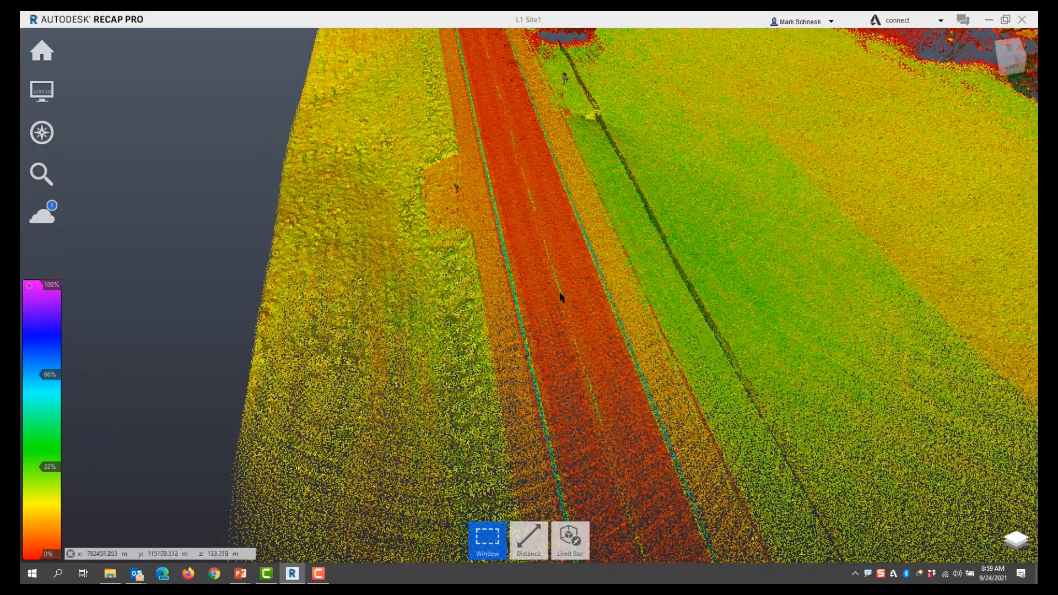
# Inspect the intensity of the road, its striping and the adjacent grass from several angles and from directly above
pyautogui.moveTo(477, 156); pyautogui.dragTo(590, 329)
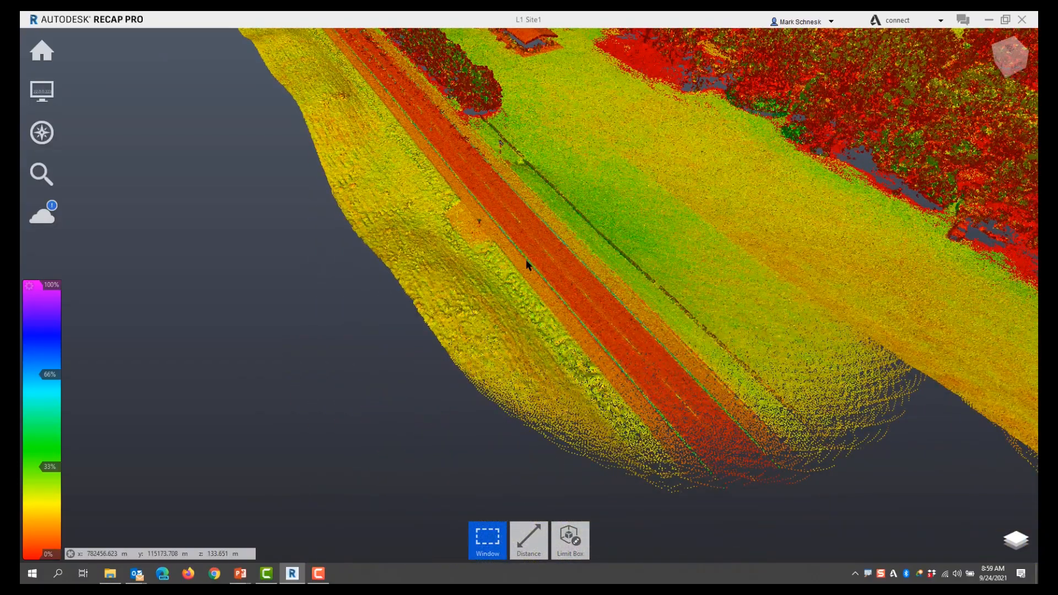
pyautogui.scroll(3, 526, 258)
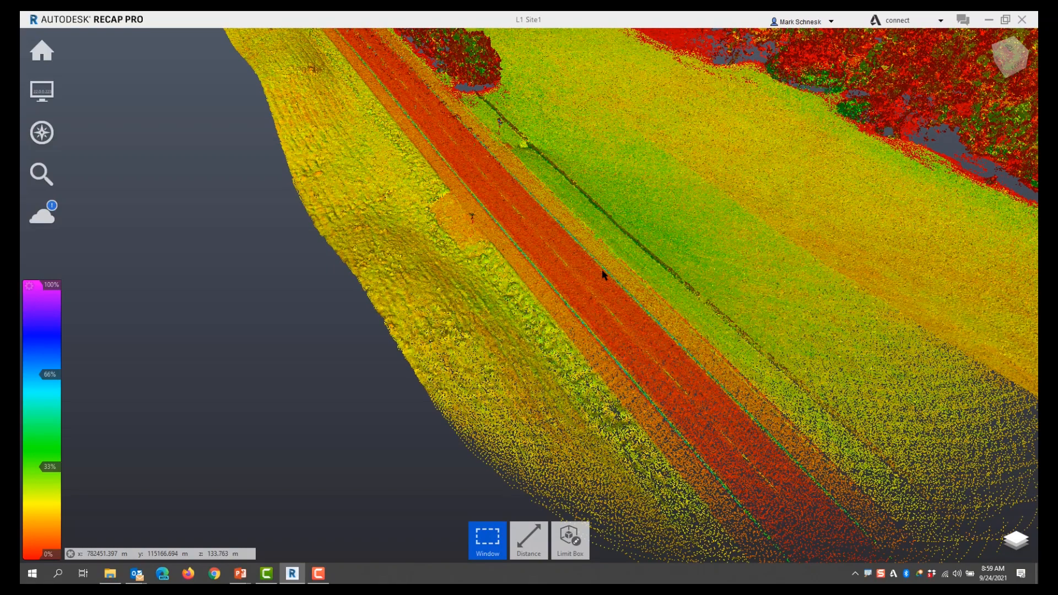
pyautogui.scroll(-3, 223, 240)
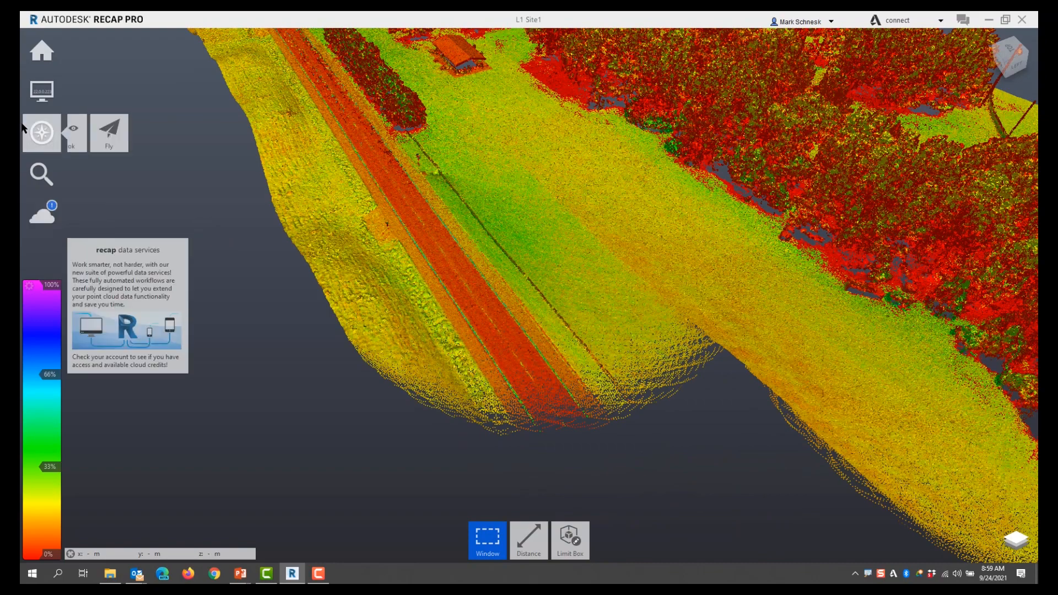
pyautogui.moveTo(51, 98)
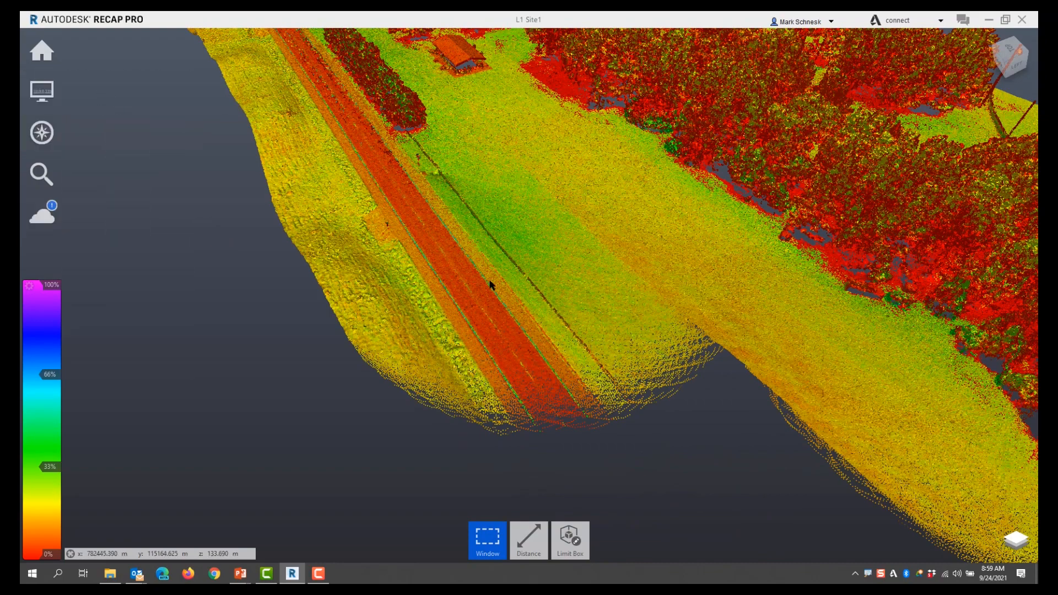
pyautogui.moveTo(478, 307); pyautogui.dragTo(427, 288)
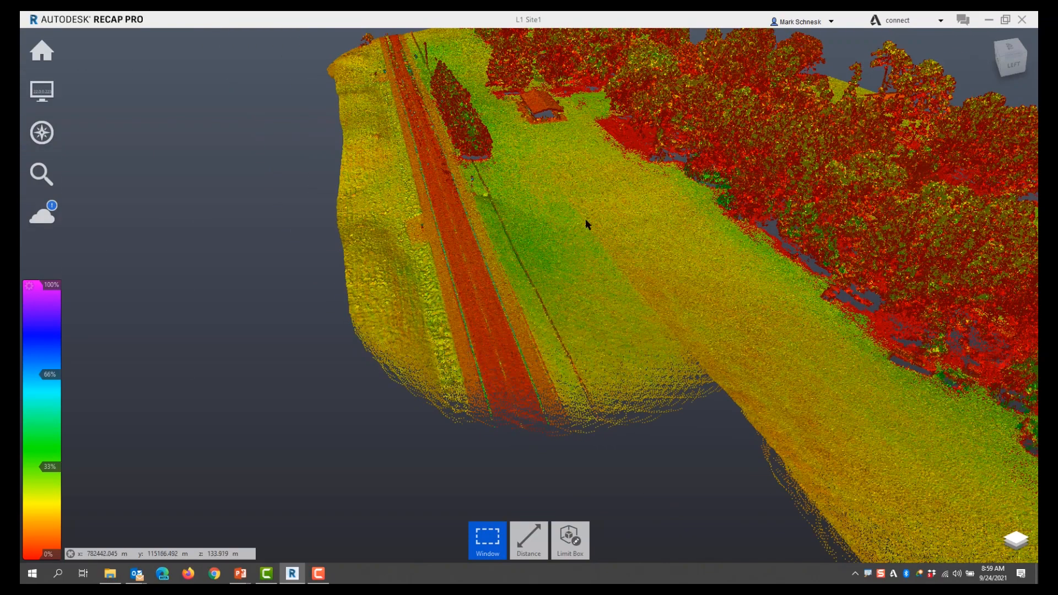
pyautogui.scroll(5, 484, 202)
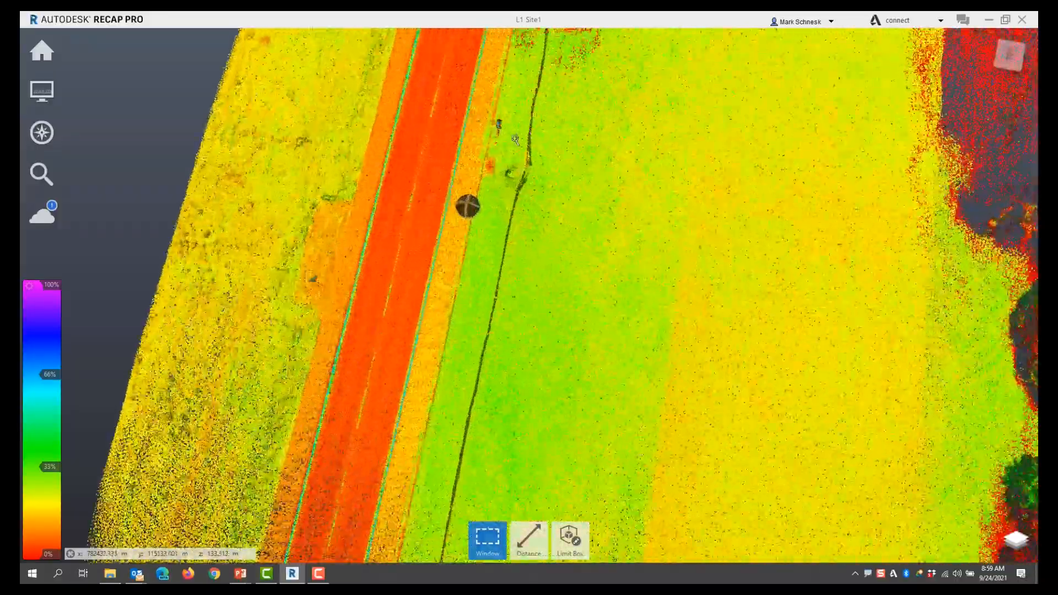
# Examine the intensity coloring beside the road close up and across the whole site, obliquely and from directly above
pyautogui.moveTo(516, 139); pyautogui.dragTo(498, 220)
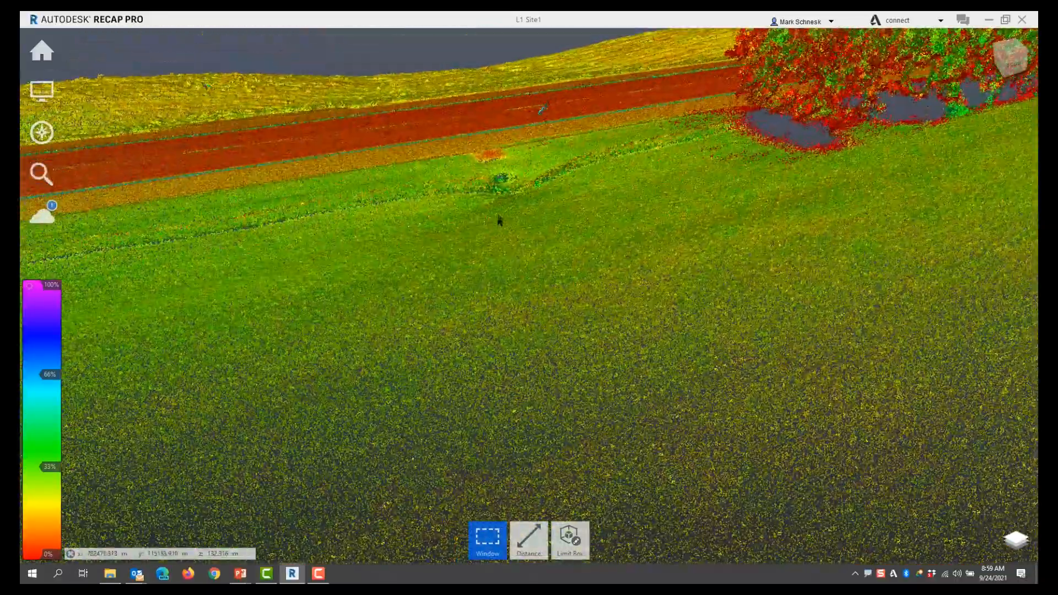
pyautogui.keyDown('shift'); pyautogui.moveTo(478, 156); pyautogui.dragTo(561, 208, button='middle'); pyautogui.keyUp('shift')
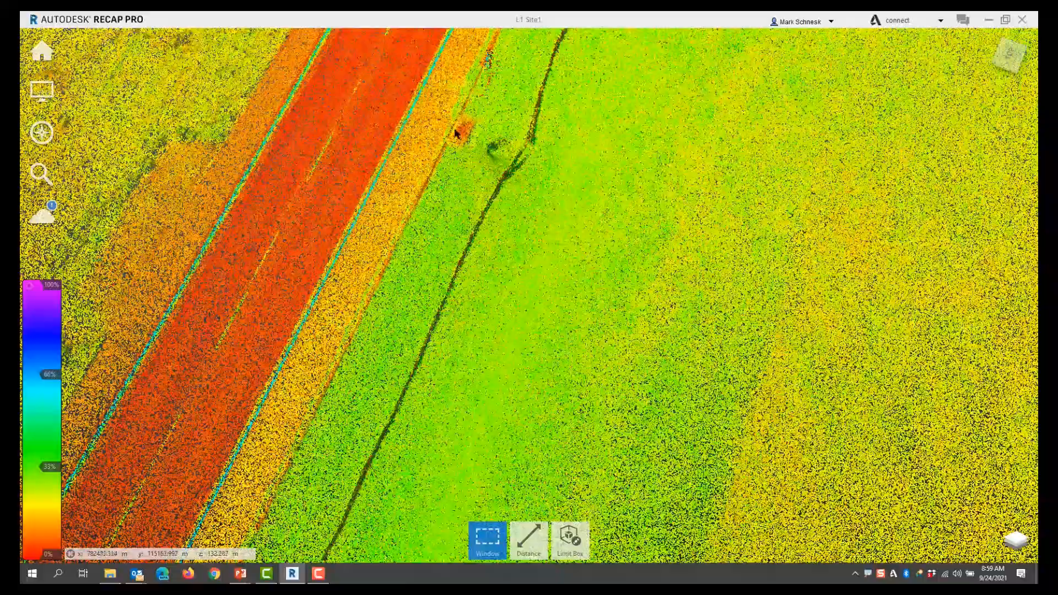
pyautogui.scroll(-6, 400, 154)
pyautogui.moveTo(437, 187)
pyautogui.keyDown('shift'); pyautogui.mouseDown(button='middle')
pyautogui.moveTo(619, 194)
pyautogui.moveTo(562, 216)
pyautogui.moveTo(595, 217)
pyautogui.moveTo(562, 190)
pyautogui.moveTo(573, 320)
pyautogui.mouseUp(button='middle'); pyautogui.keyUp('shift')
pyautogui.scroll(-3, 562, 216)
pyautogui.keyDown('shift'); pyautogui.moveTo(567, 300); pyautogui.dragTo(613, 319, button='middle'); pyautogui.keyUp('shift')
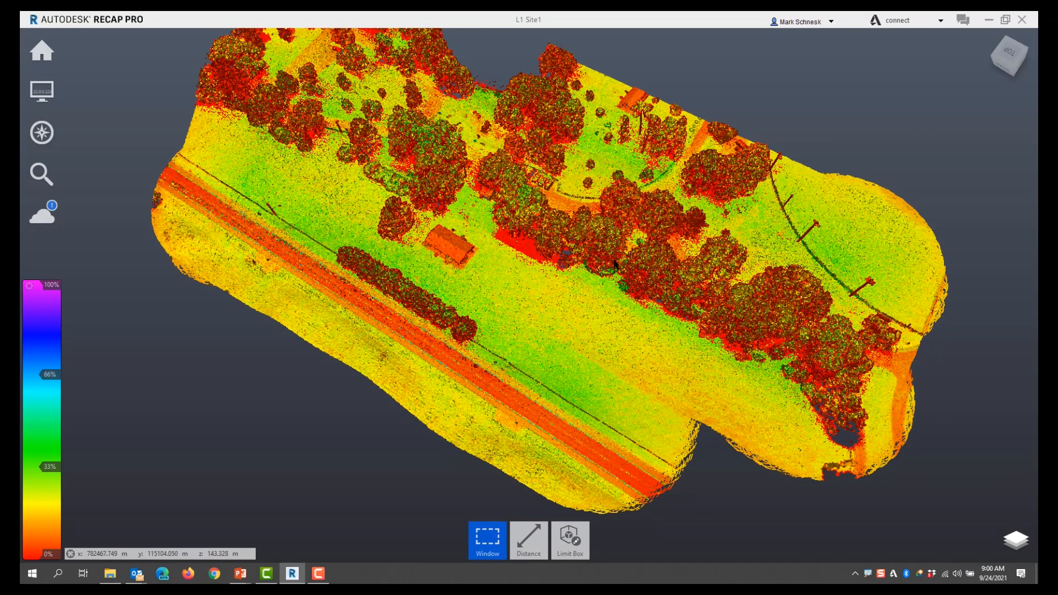
pyautogui.keyDown('shift'); pyautogui.moveTo(622, 370); pyautogui.dragTo(696, 392, button='middle'); pyautogui.keyUp('shift')
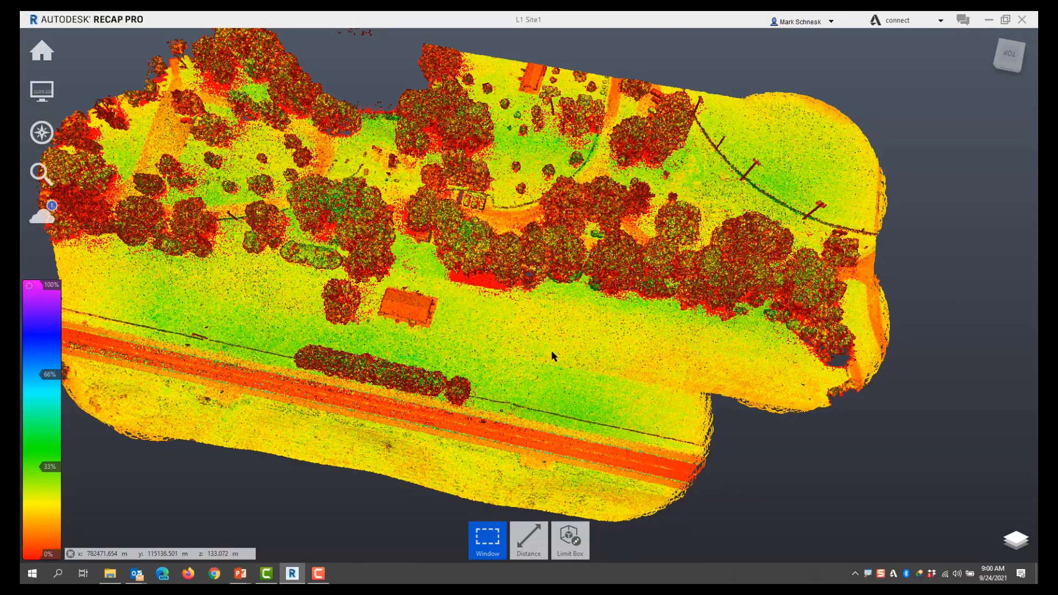
pyautogui.moveTo(588, 402)
pyautogui.mouseDown(button='right')
pyautogui.moveTo(598, 383)
pyautogui.moveTo(613, 427)
pyautogui.mouseUp(button='right')
pyautogui.scroll(-1, 616, 269)
pyautogui.moveTo(671, 409); pyautogui.dragTo(685, 414, button='right')
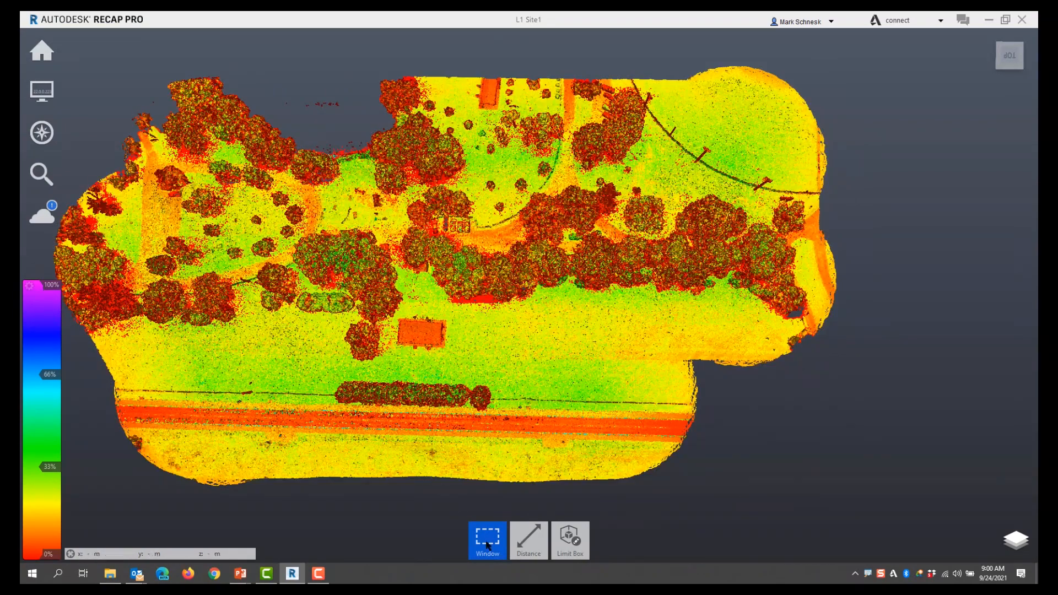
# Try clipping the point cloud to a rectangular window over the road and open field beyond the hedge row, and unclip it again
pyautogui.moveTo(492, 555)
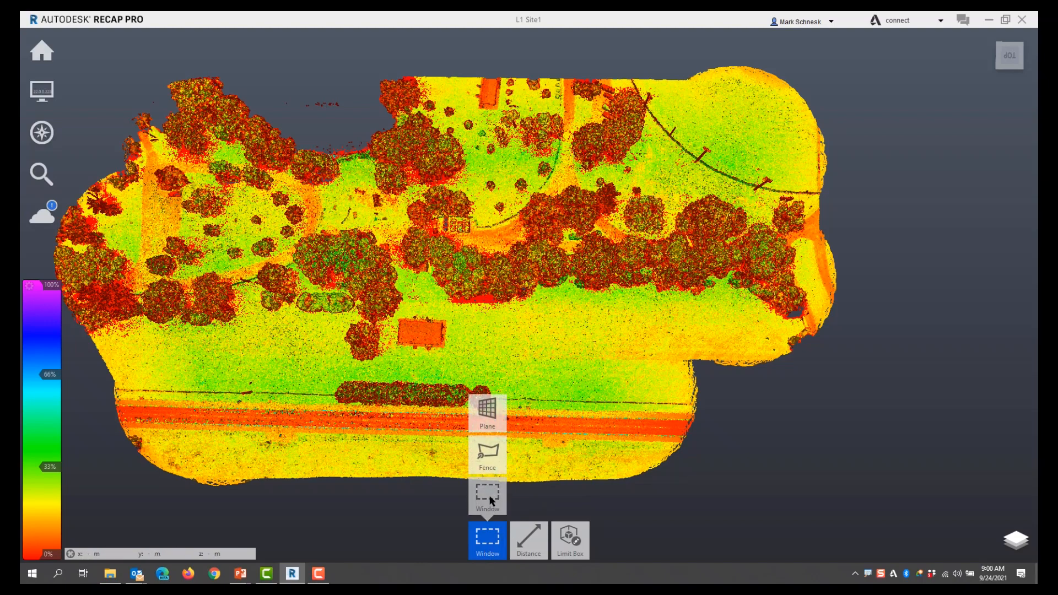
pyautogui.moveTo(499, 306); pyautogui.dragTo(652, 467)
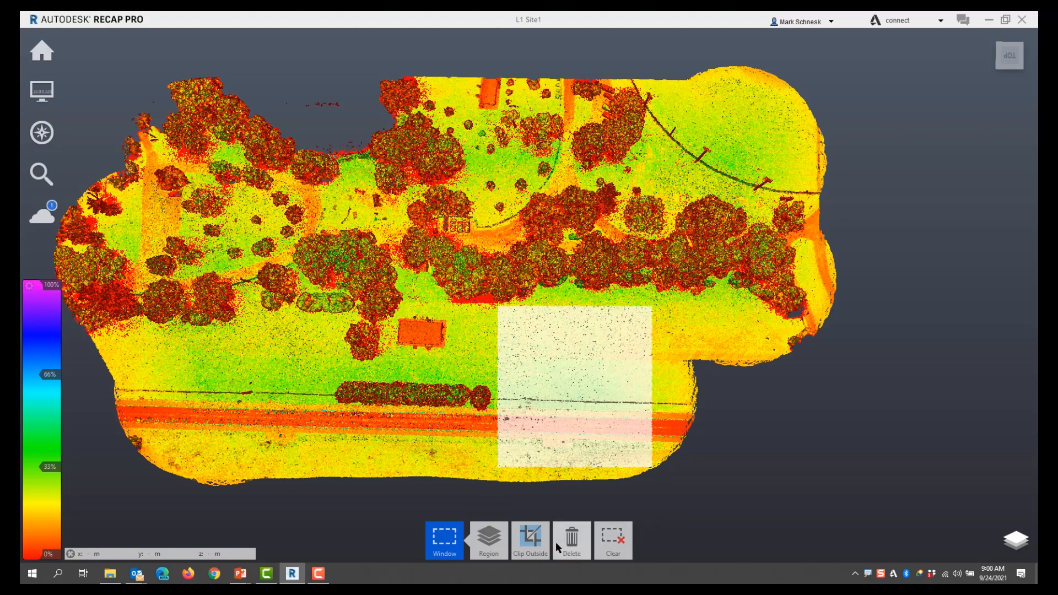
pyautogui.click(531, 537)
pyautogui.keyDown('shift'); pyautogui.moveTo(699, 451); pyautogui.dragTo(602, 428, button='middle'); pyautogui.keyUp('shift')
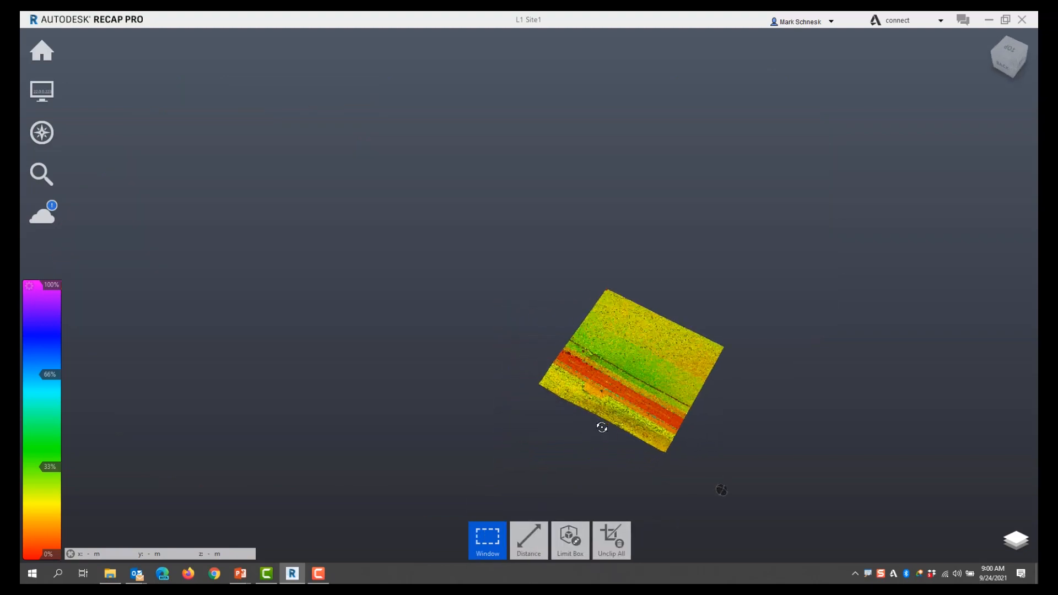
pyautogui.scroll(5, 742, 432)
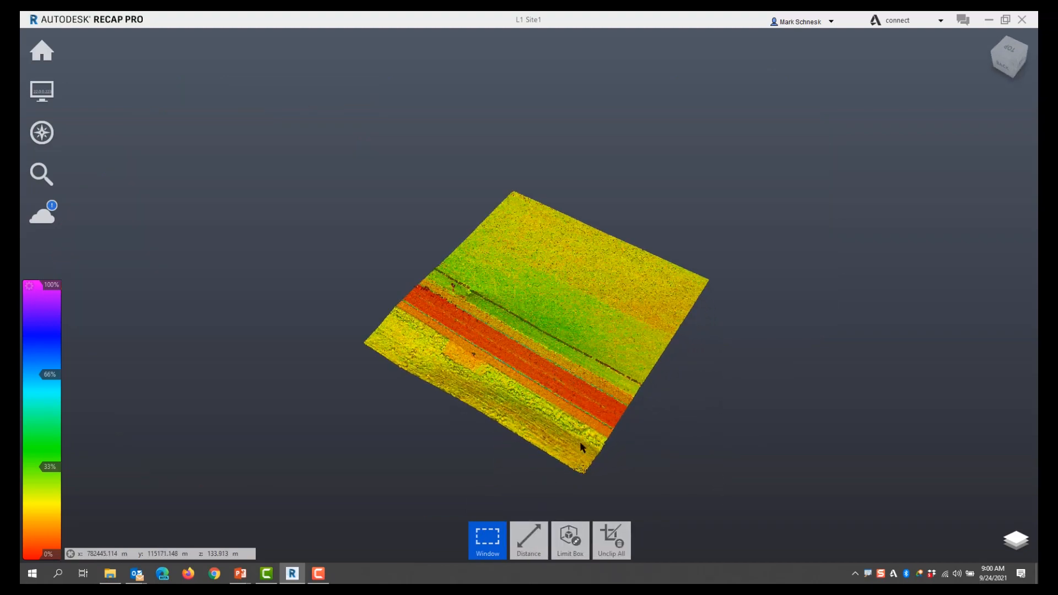
pyautogui.moveTo(621, 548)
pyautogui.click(627, 498)
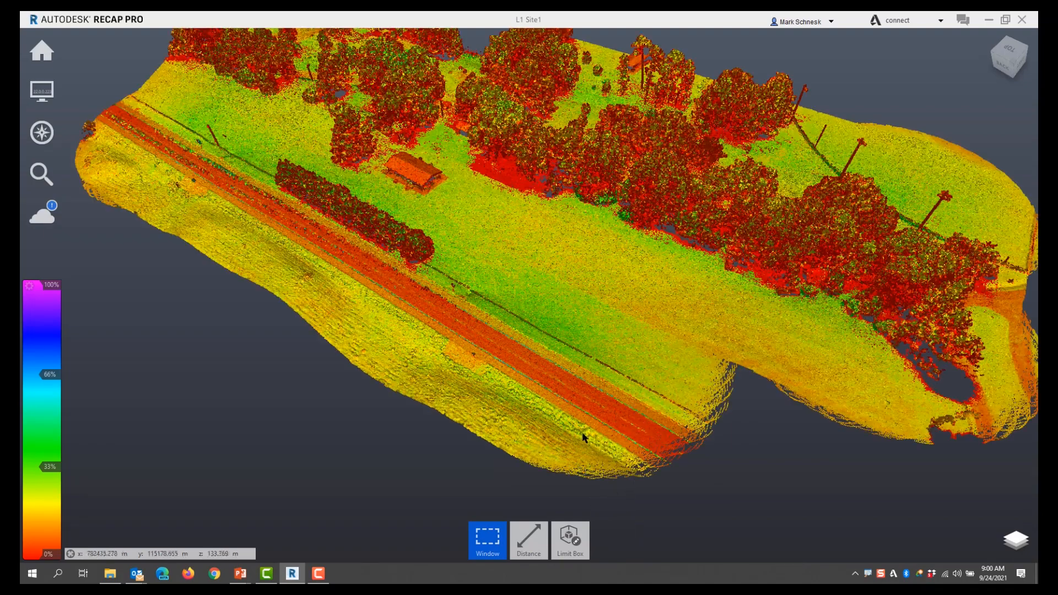
# Clip away all points outside a rectangular window covering the road, part of the hedge row, the building and the near tree line
pyautogui.keyDown('shift'); pyautogui.moveTo(582, 432); pyautogui.dragTo(706, 511, button='middle'); pyautogui.keyUp('shift')
pyautogui.scroll(-3, 708, 514)
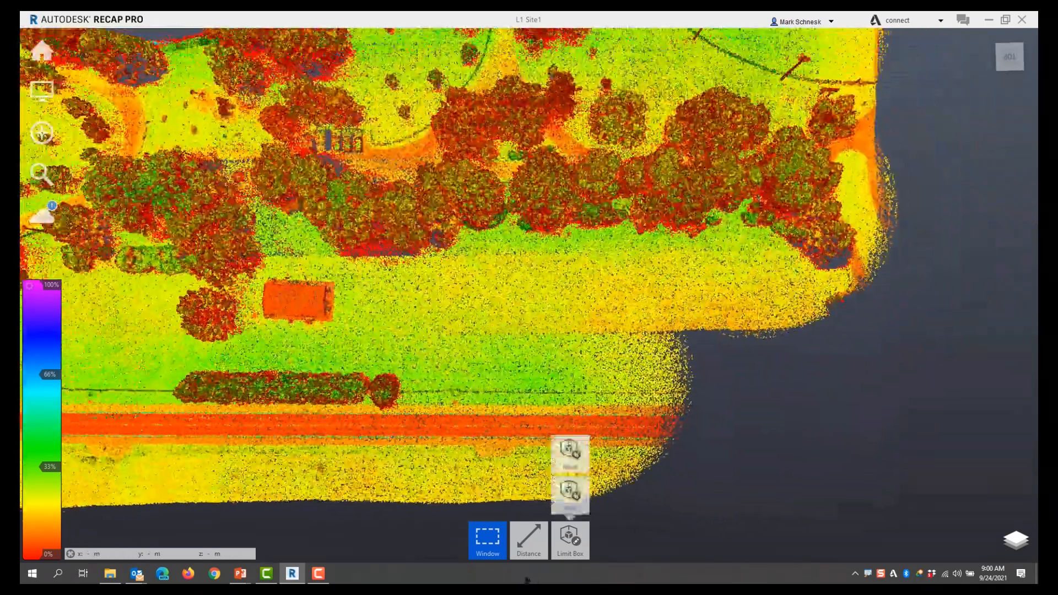
pyautogui.moveTo(488, 539)
pyautogui.moveTo(248, 492); pyautogui.dragTo(633, 182)
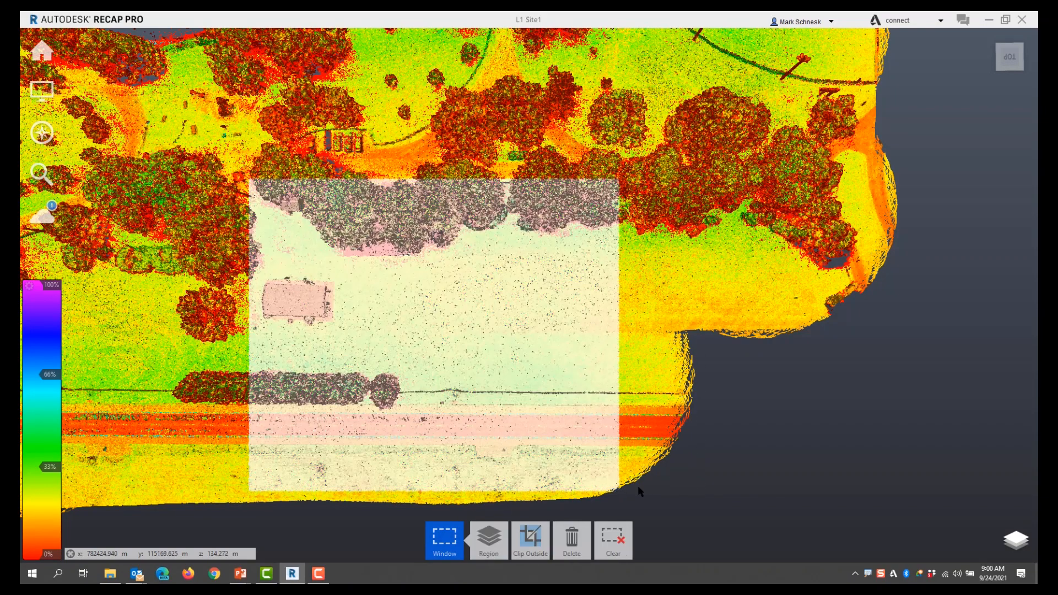
pyautogui.click(568, 532)
pyautogui.moveTo(558, 481); pyautogui.dragTo(442, 352, button='right')
pyautogui.scroll(-3, 442, 351)
pyautogui.moveTo(550, 432); pyautogui.dragTo(509, 443, button='right')
pyautogui.scroll(4, 508, 442)
pyautogui.moveTo(578, 371); pyautogui.dragTo(577, 368, button='right')
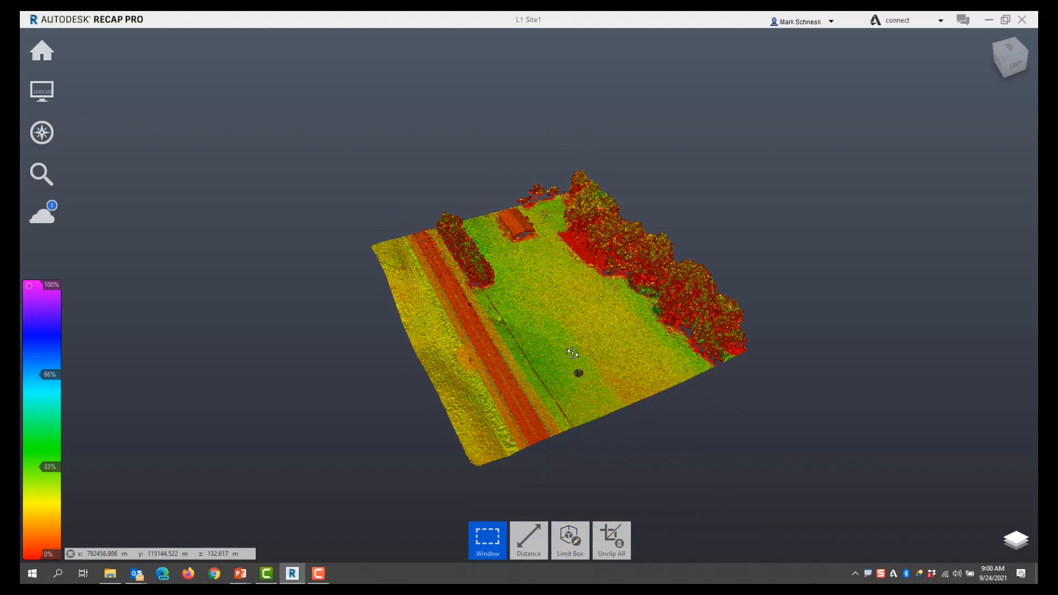
# Check the Unified RCP export destination and existing project files in the 2021 Virtual folder, without saving an export
pyautogui.moveTo(46, 61)
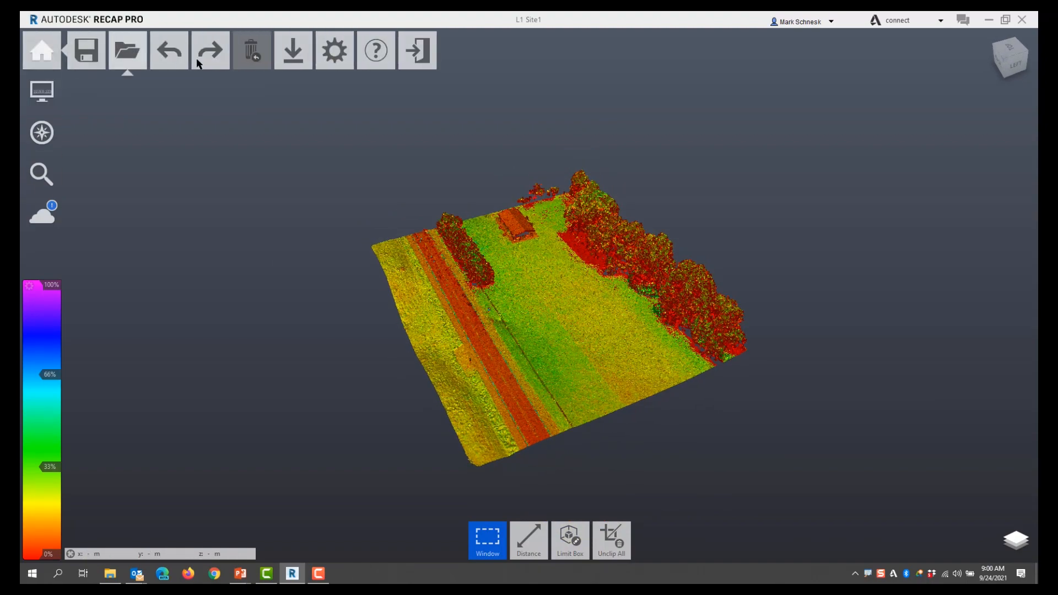
pyautogui.moveTo(294, 52)
pyautogui.click(292, 88)
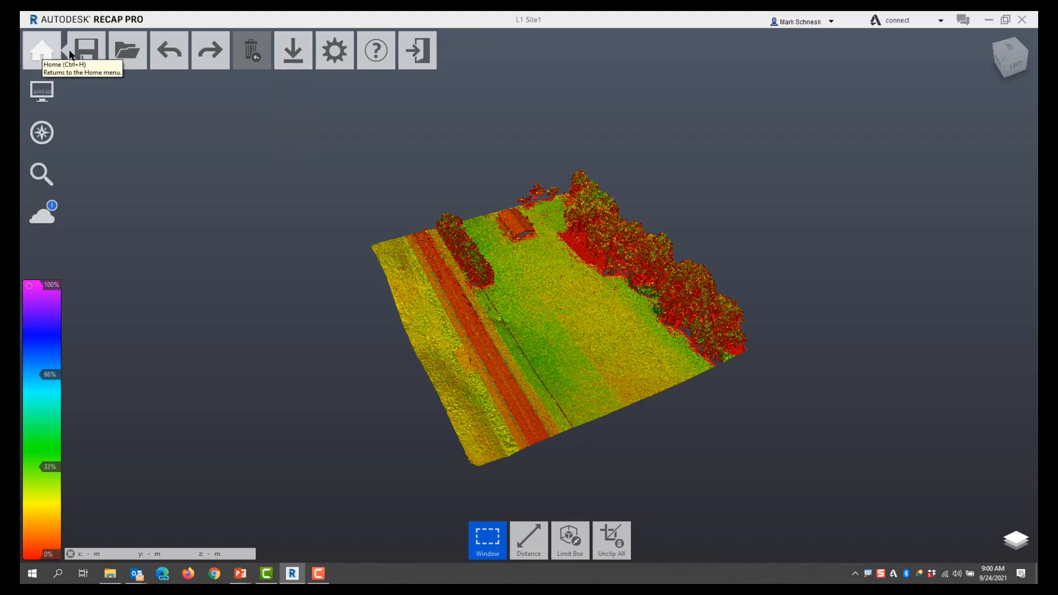
pyautogui.moveTo(288, 62)
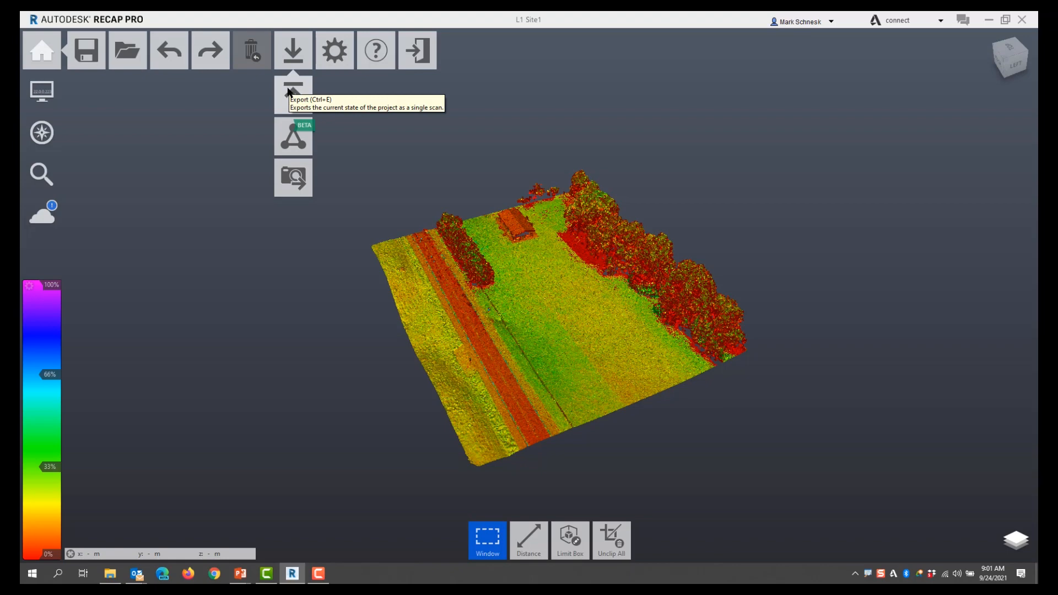
pyautogui.click(291, 90)
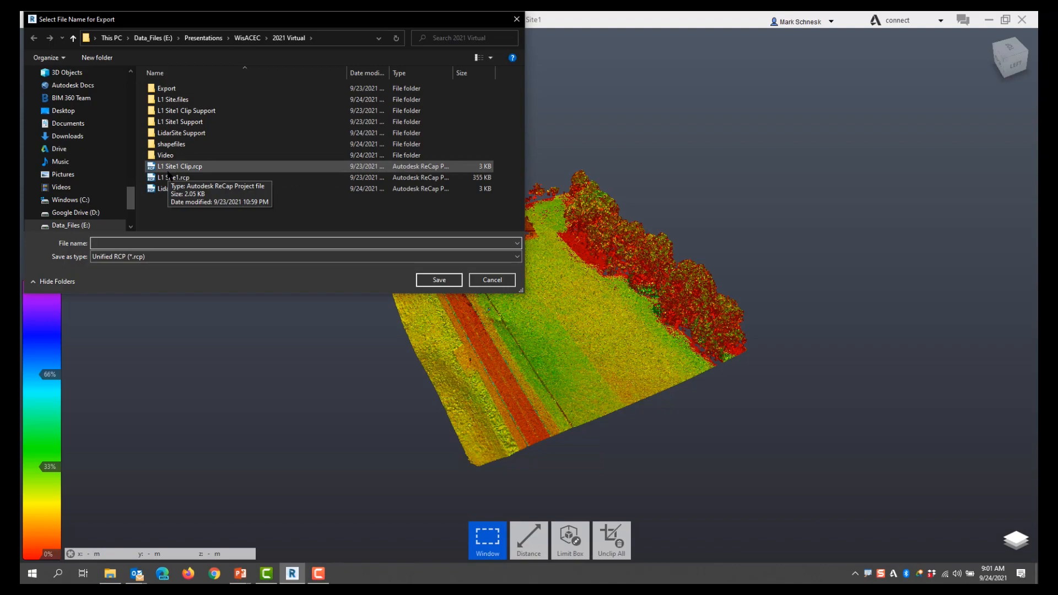
pyautogui.click(492, 280)
# Examine the clipped point cloud from several angles and view the available export choices
pyautogui.moveTo(501, 314); pyautogui.dragTo(531, 336)
pyautogui.scroll(3, 536, 402)
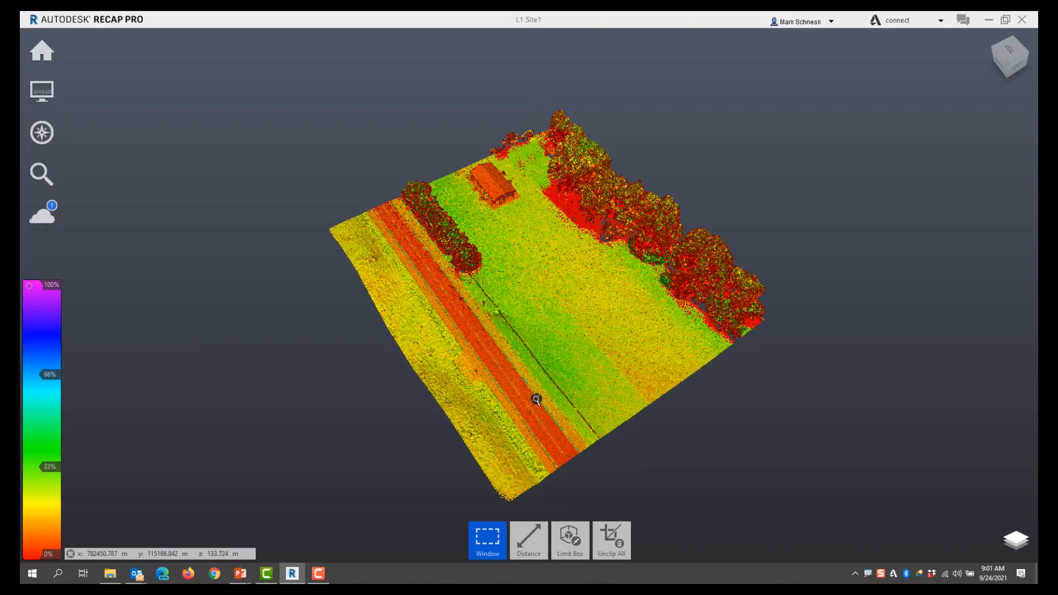
pyautogui.moveTo(55, 61)
pyautogui.moveTo(298, 57)
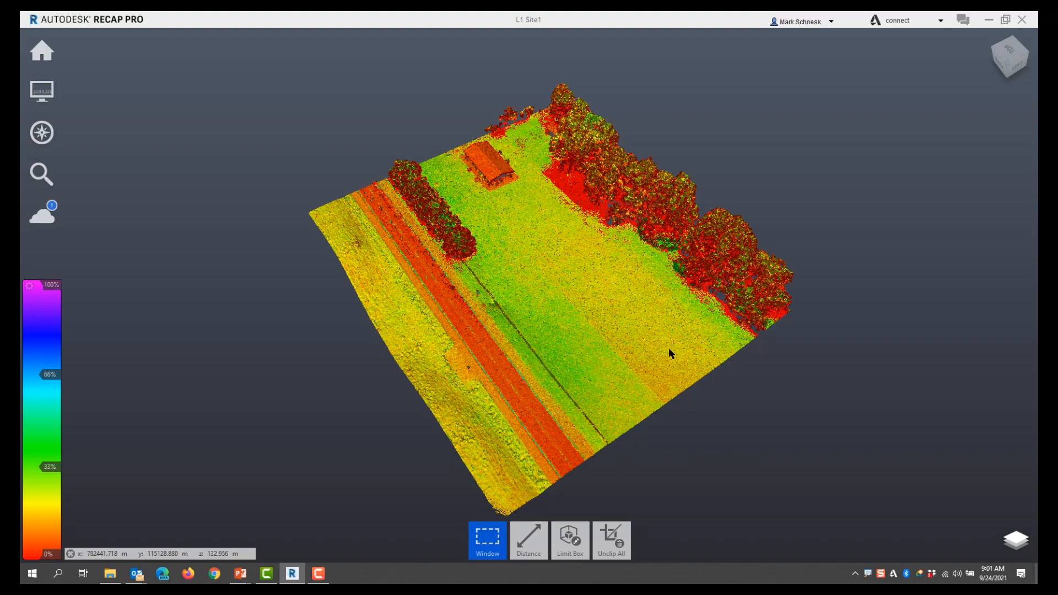
pyautogui.moveTo(588, 416); pyautogui.dragTo(567, 364, button='middle')
pyautogui.scroll(-2, 569, 368)
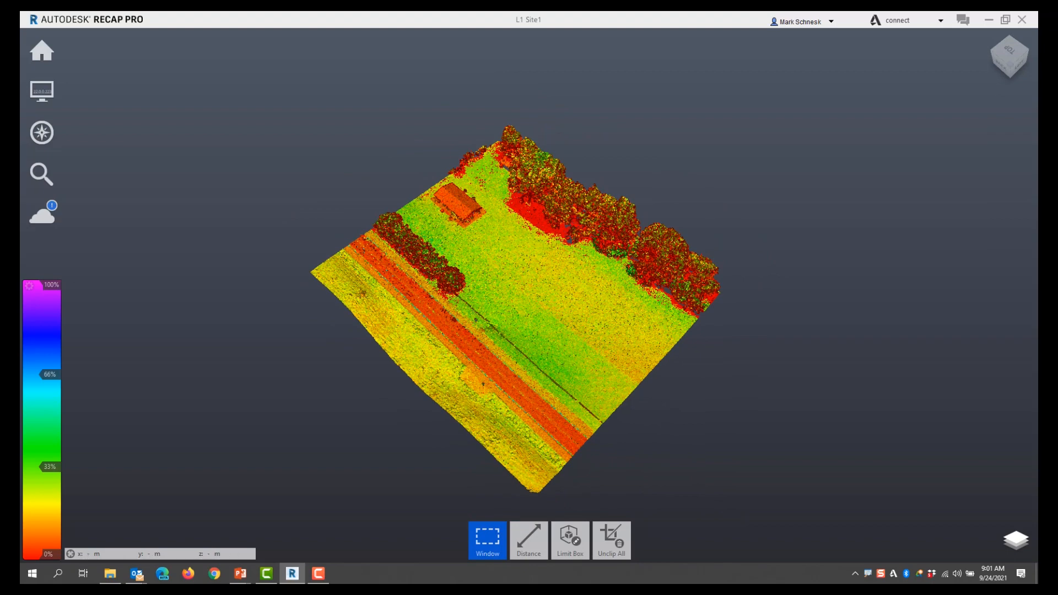
pyautogui.moveTo(38, 43)
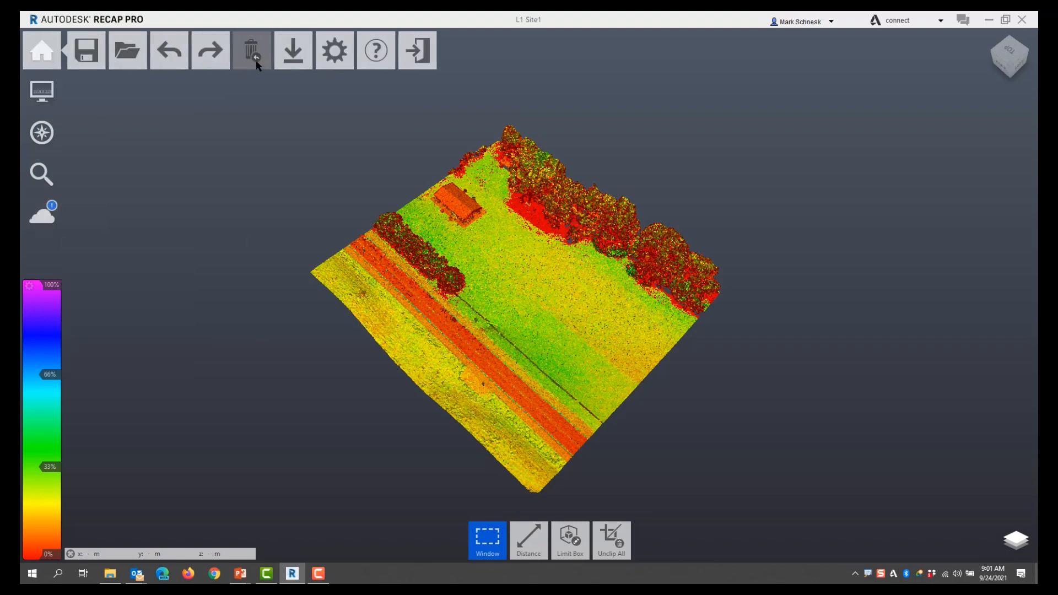
pyautogui.moveTo(291, 77)
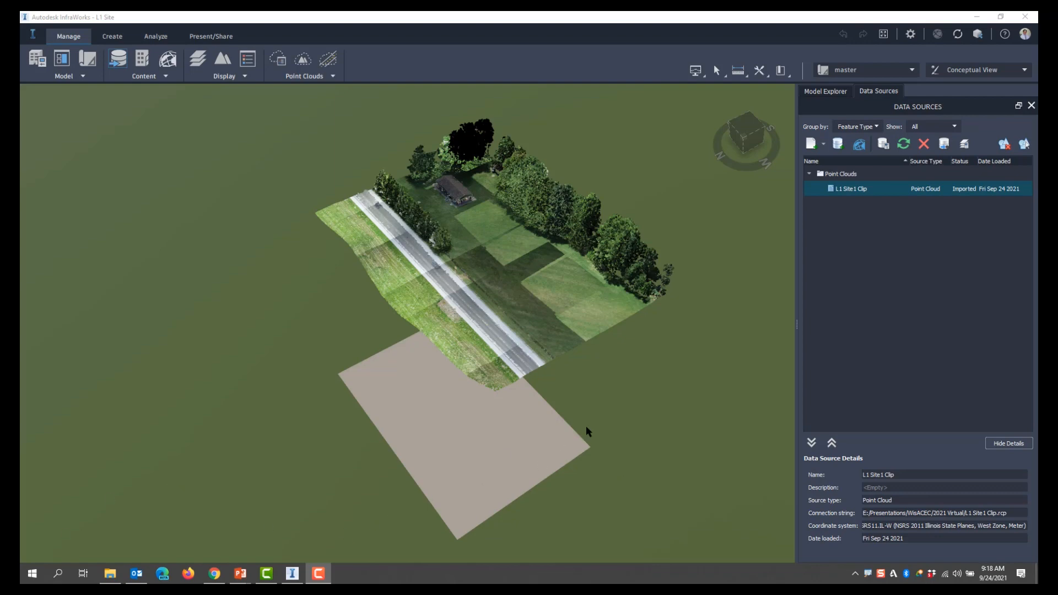
# In InfraWorks, process the L1 Site1 Clip point cloud into terrain with Optimum ground, linear and vertical rules, Light Weight data and no exported file
pyautogui.moveTo(587, 425); pyautogui.dragTo(564, 430)
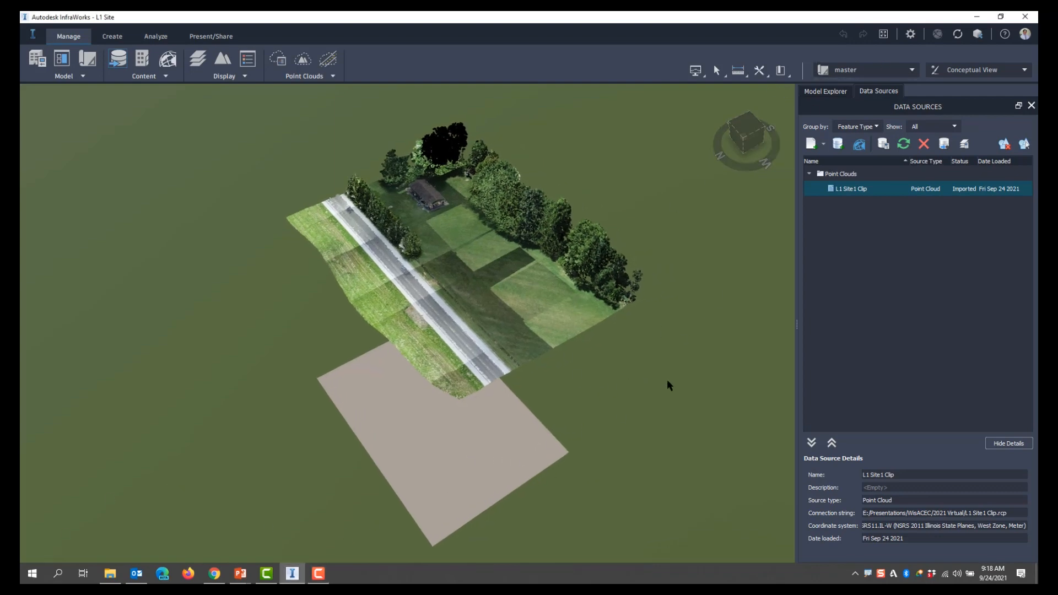
pyautogui.moveTo(667, 380)
pyautogui.keyDown('shift'); pyautogui.mouseDown(button='middle')
pyautogui.moveTo(689, 365)
pyautogui.moveTo(669, 392)
pyautogui.mouseUp(button='middle'); pyautogui.keyUp('shift')
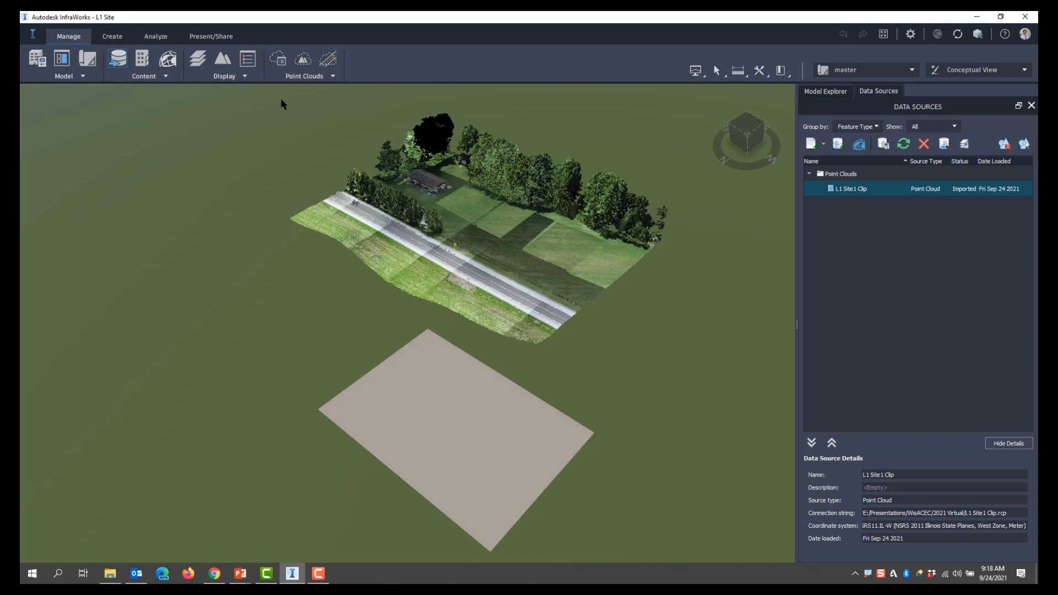
pyautogui.click(322, 76)
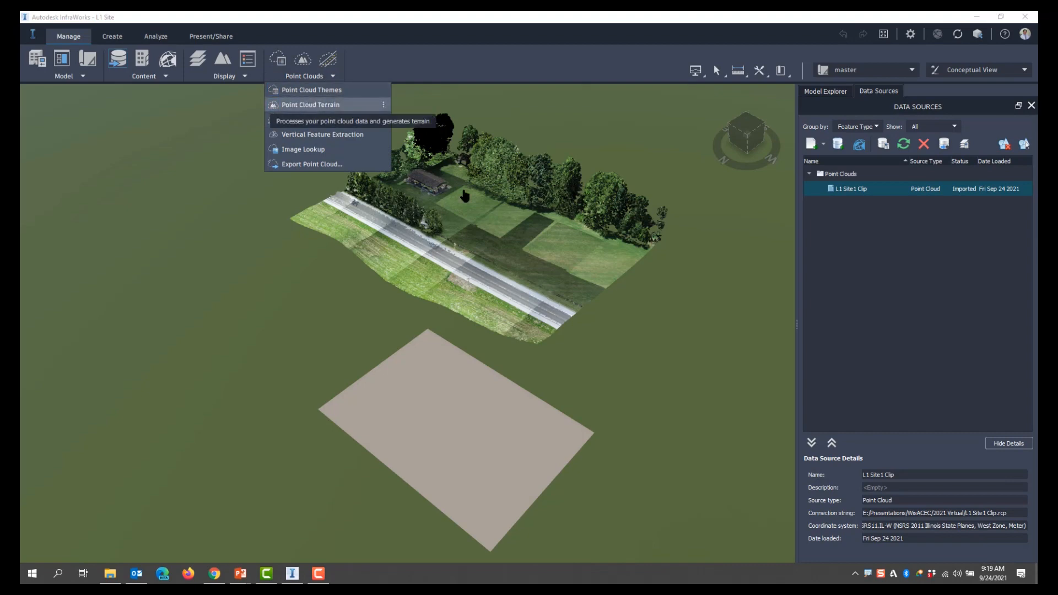
pyautogui.click(312, 104)
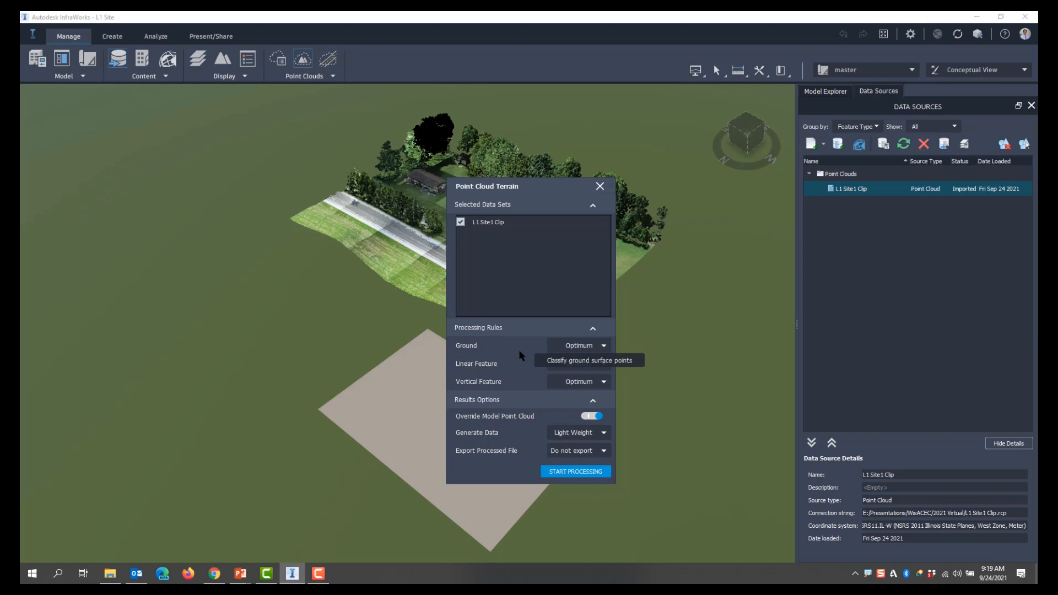
pyautogui.click(603, 347)
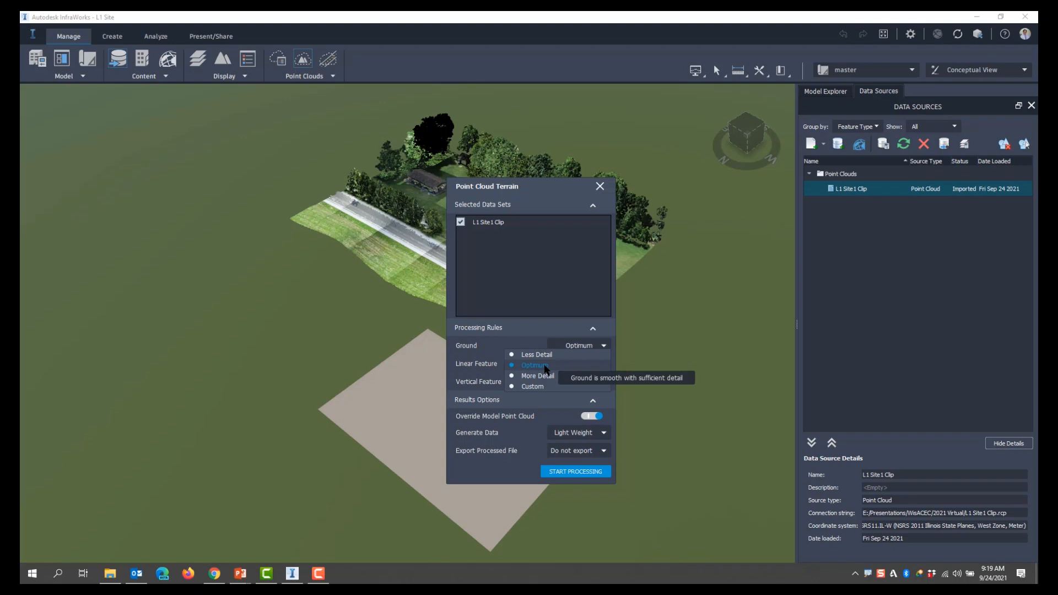
pyautogui.click(480, 344)
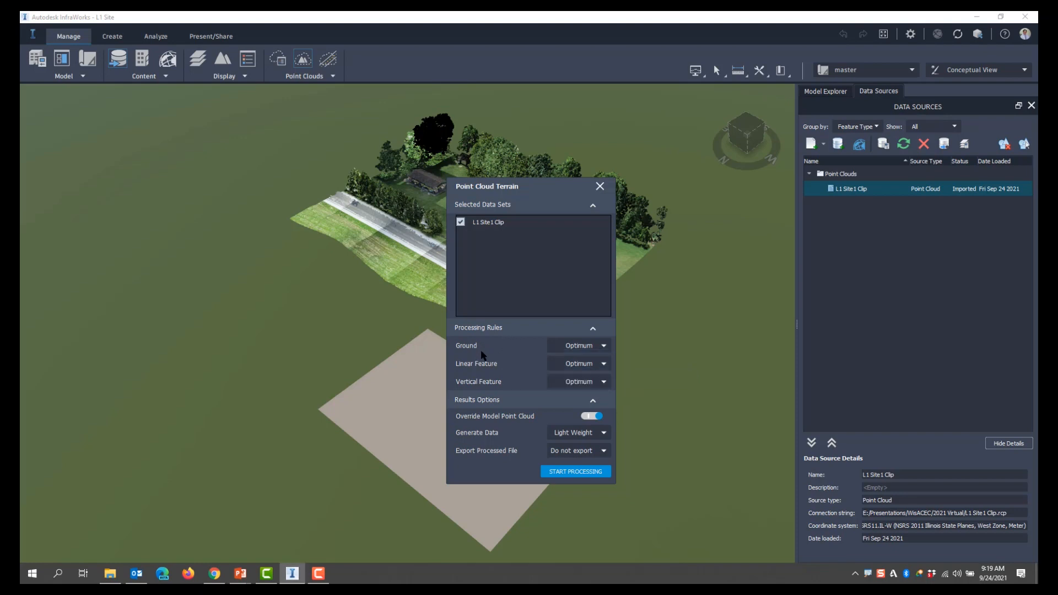
pyautogui.click(604, 363)
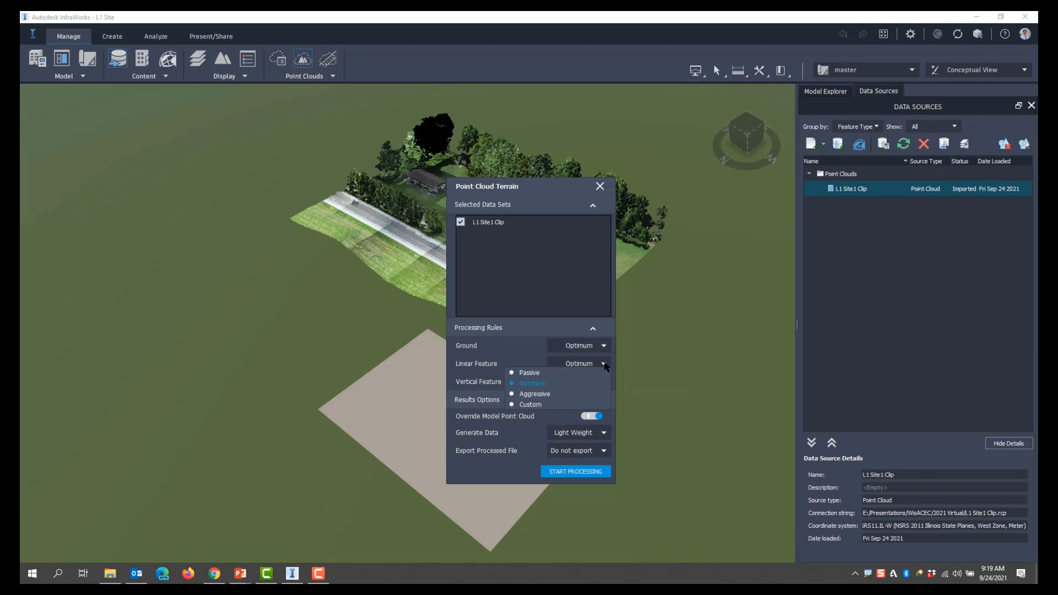
pyautogui.click(517, 354)
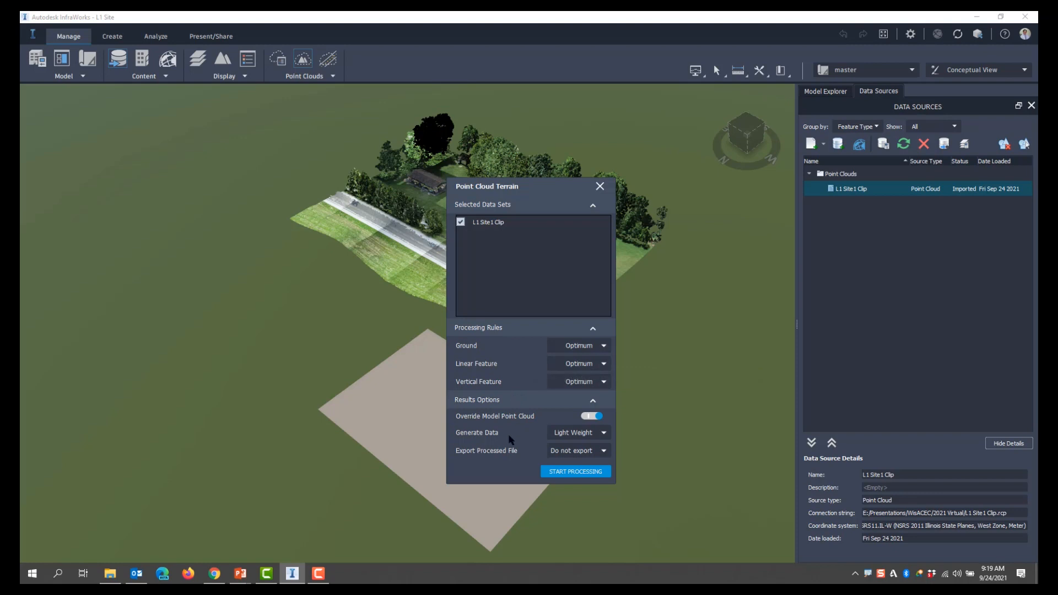
pyautogui.click(565, 472)
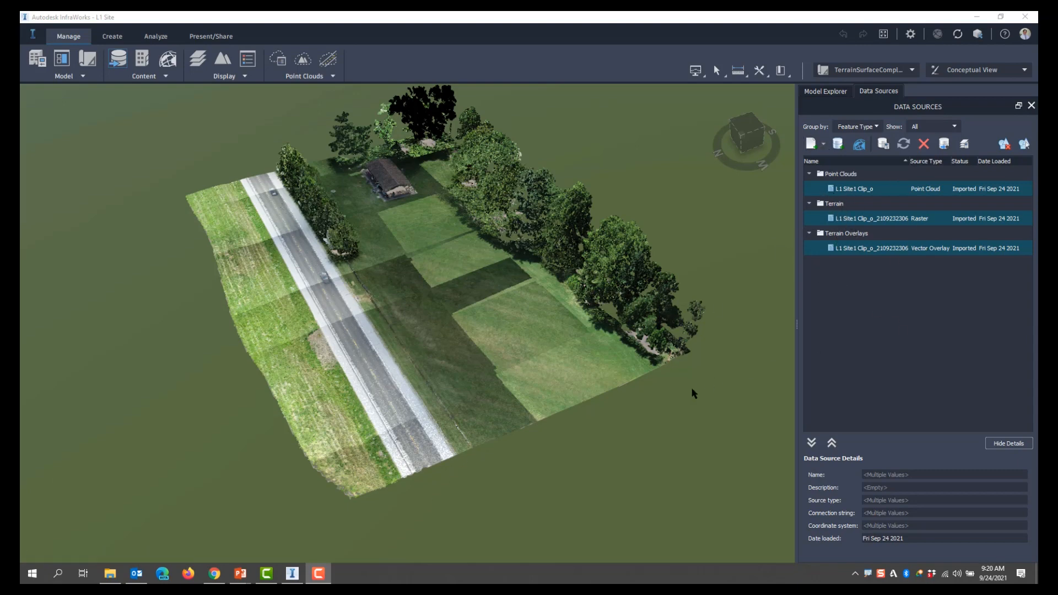
# Hide the point clouds and examine the generated terrain surface along the road, the adjacent fields and the cleared tree areas
pyautogui.click(62, 62)
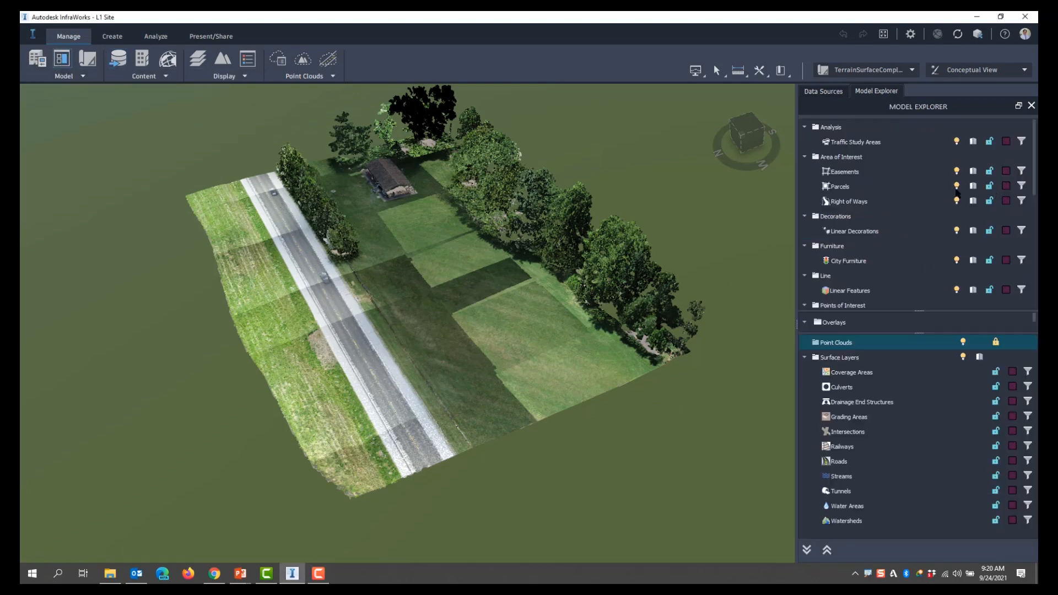
pyautogui.click(963, 342)
pyautogui.moveTo(588, 441); pyautogui.dragTo(539, 385, button='middle')
pyautogui.moveTo(536, 381); pyautogui.dragTo(592, 410)
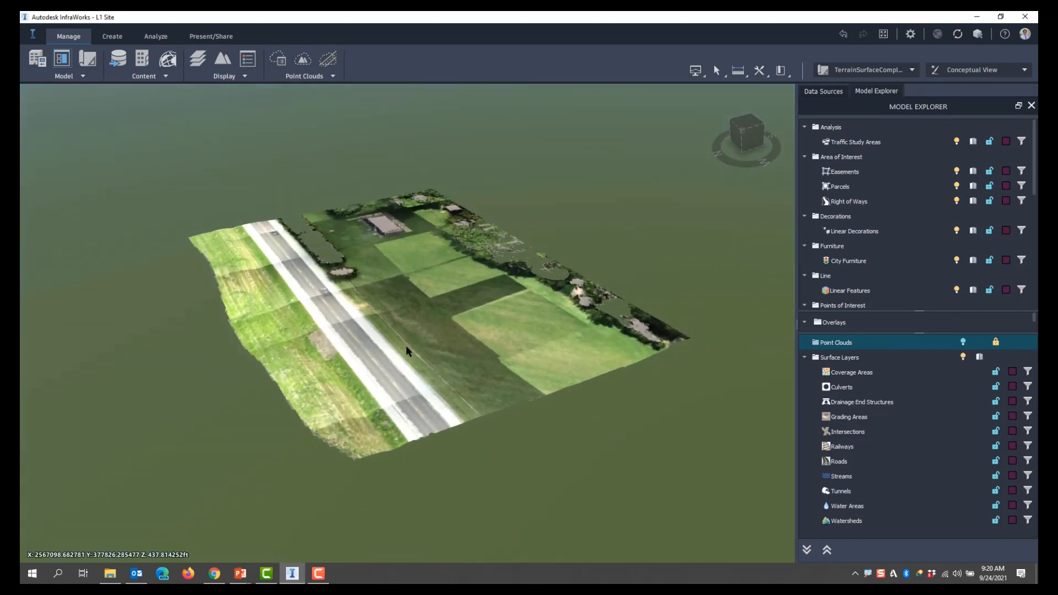
pyautogui.scroll(3, 385, 366)
pyautogui.moveTo(384, 366); pyautogui.dragTo(329, 409)
pyautogui.scroll(2, 438, 308)
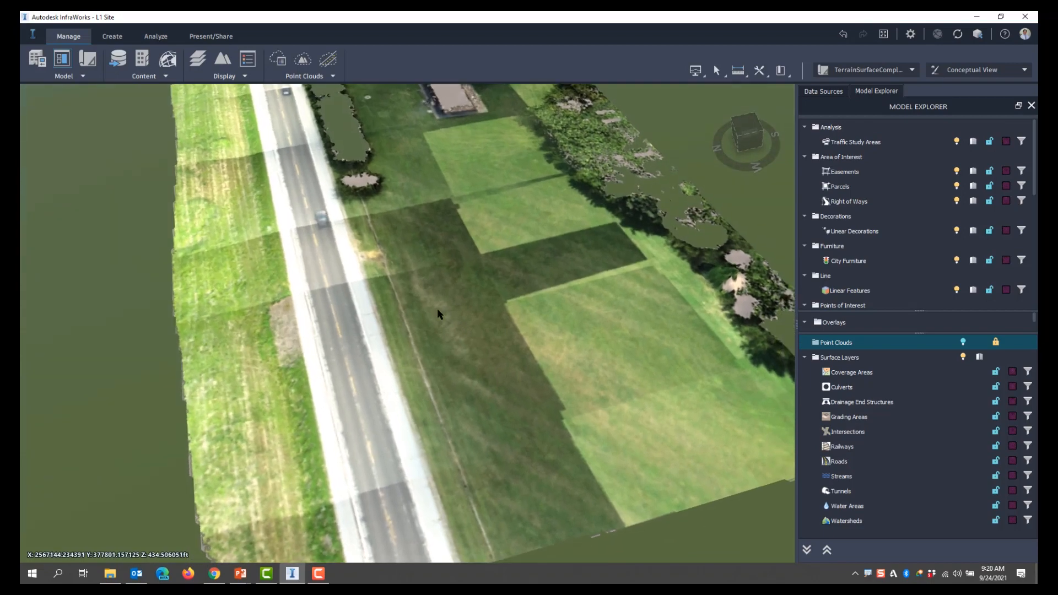
pyautogui.moveTo(438, 308); pyautogui.dragTo(472, 305)
pyautogui.scroll(-3, 471, 303)
pyautogui.scroll(-2, 452, 394)
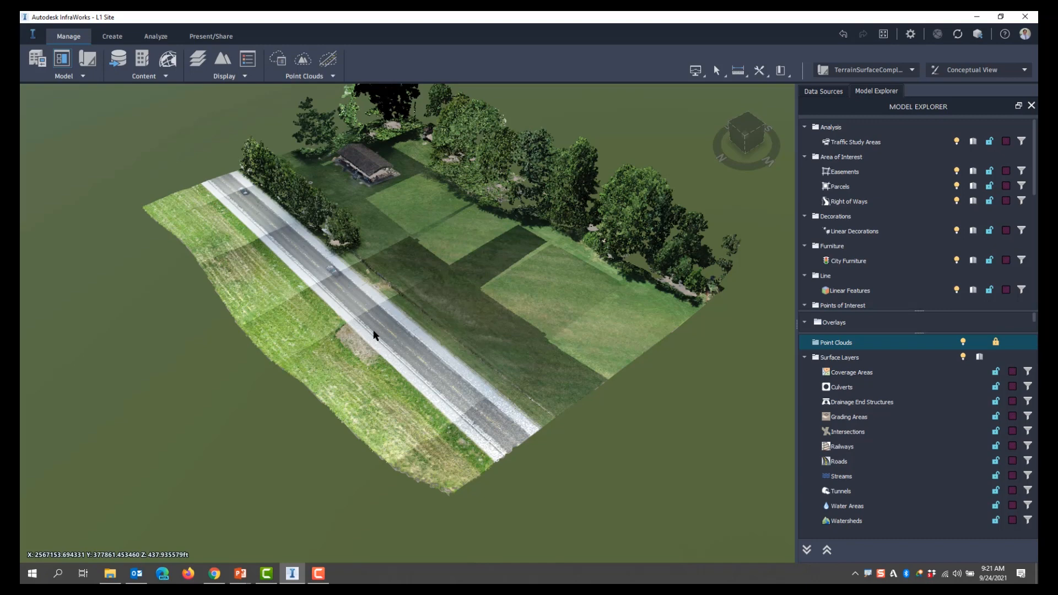
# Preview the existing Intensity theme on the point cloud around the road and turn it off again
pyautogui.moveTo(456, 424); pyautogui.dragTo(449, 375)
pyautogui.scroll(2, 449, 375)
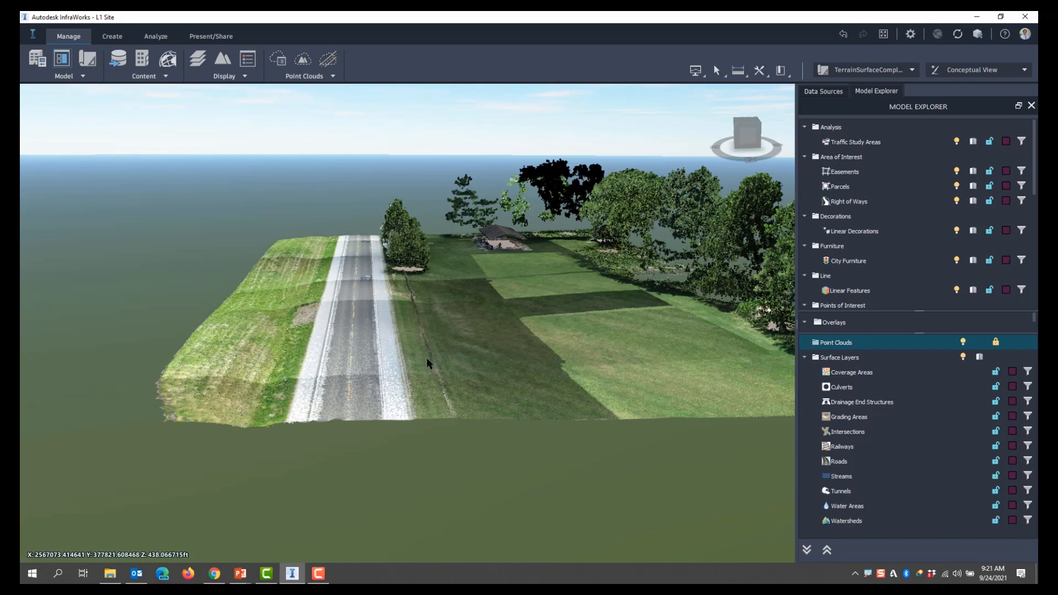
pyautogui.moveTo(426, 358); pyautogui.dragTo(435, 367)
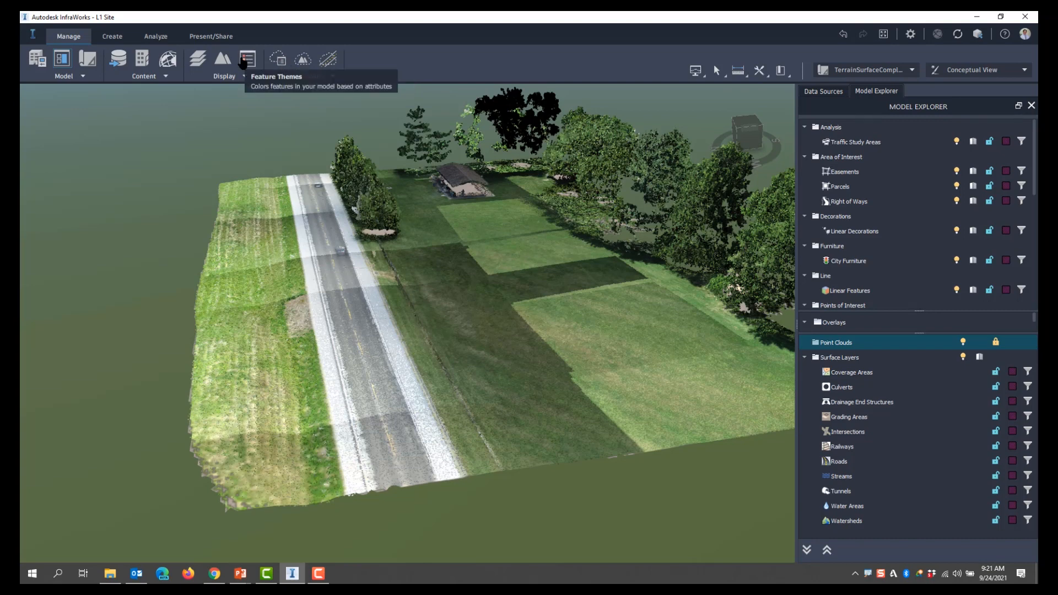
pyautogui.click(278, 59)
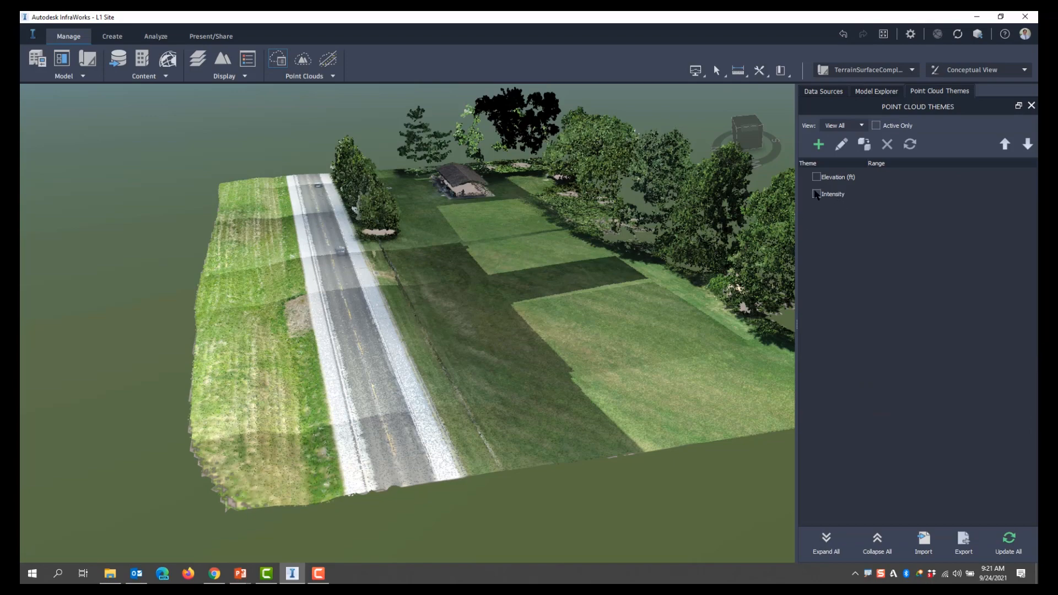
pyautogui.click(816, 193)
pyautogui.scroll(3, 571, 309)
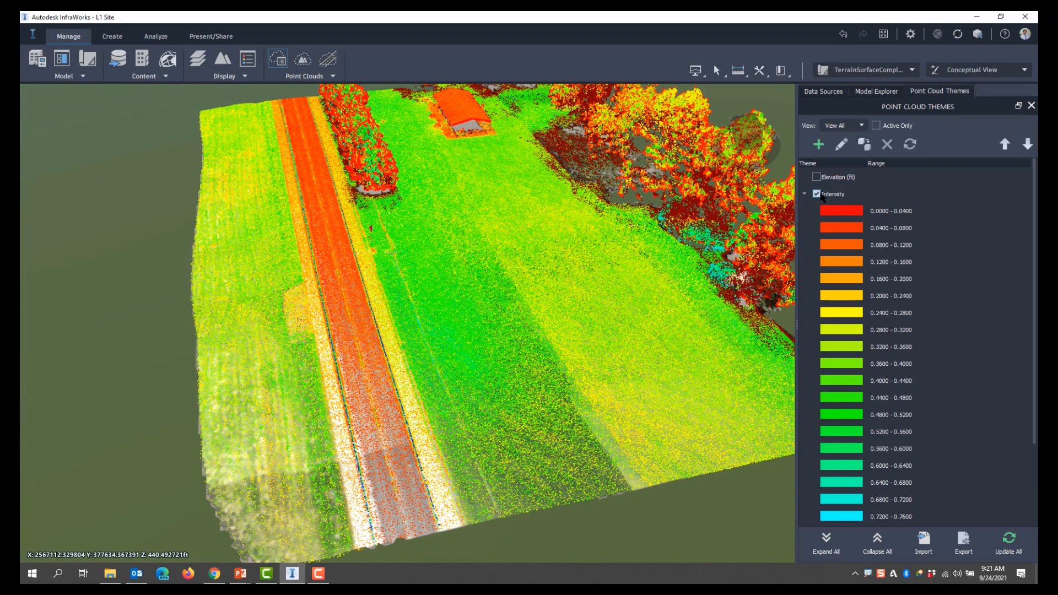
pyautogui.click(816, 194)
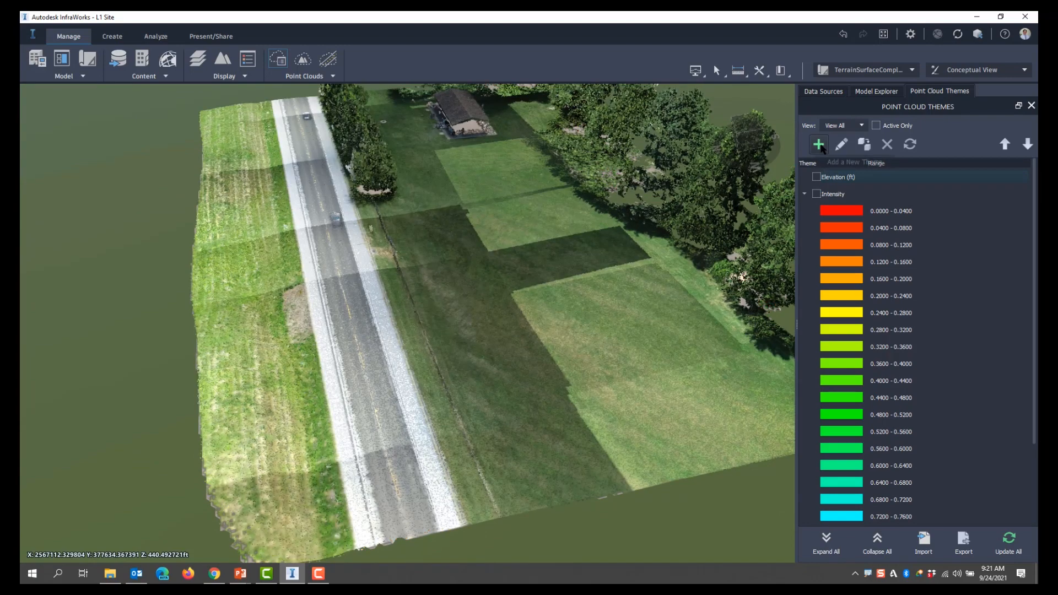
# Start a new point cloud theme with the Intensity analysis type and a red start color
pyautogui.click(818, 145)
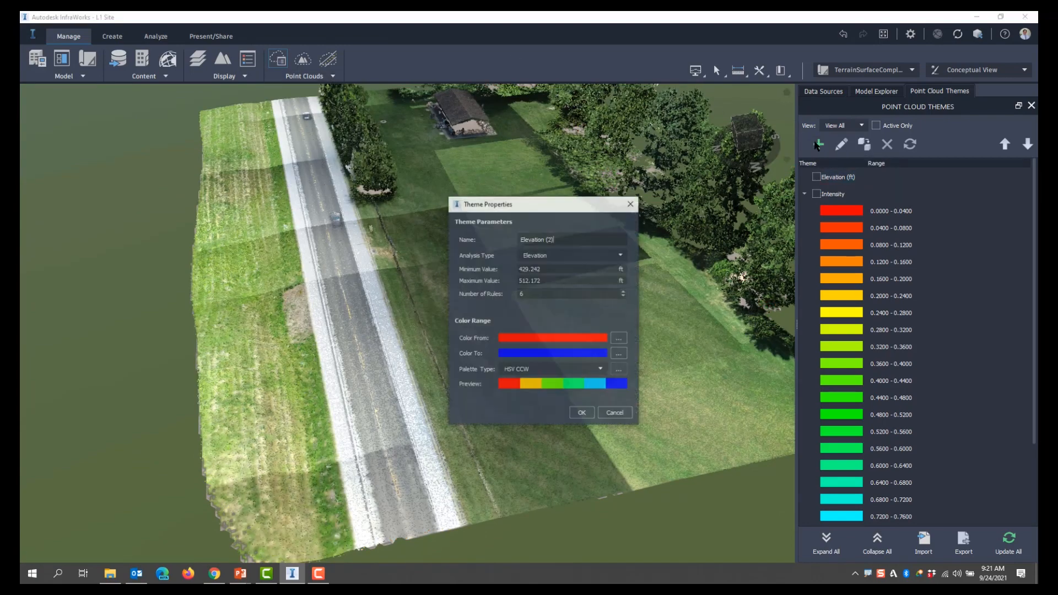
pyautogui.click(573, 253)
pyautogui.click(532, 304)
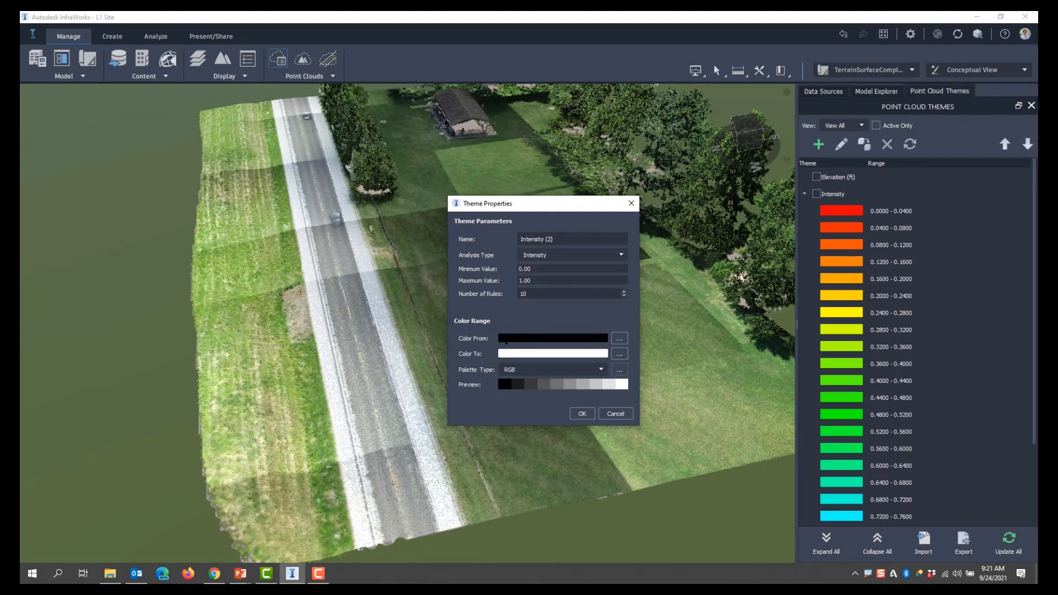
pyautogui.click(619, 338)
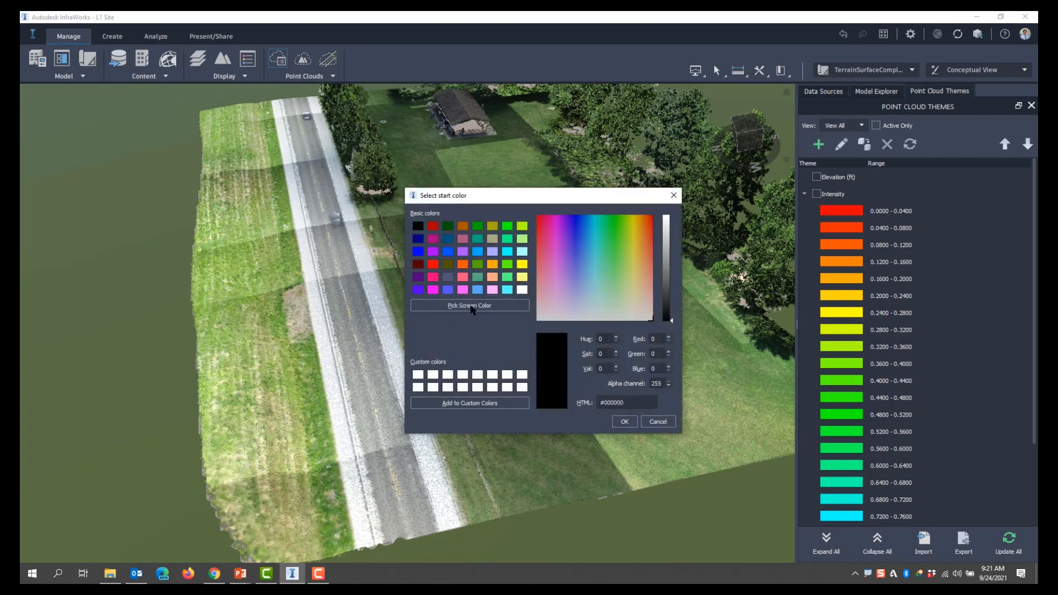
pyautogui.click(433, 265)
pyautogui.click(625, 422)
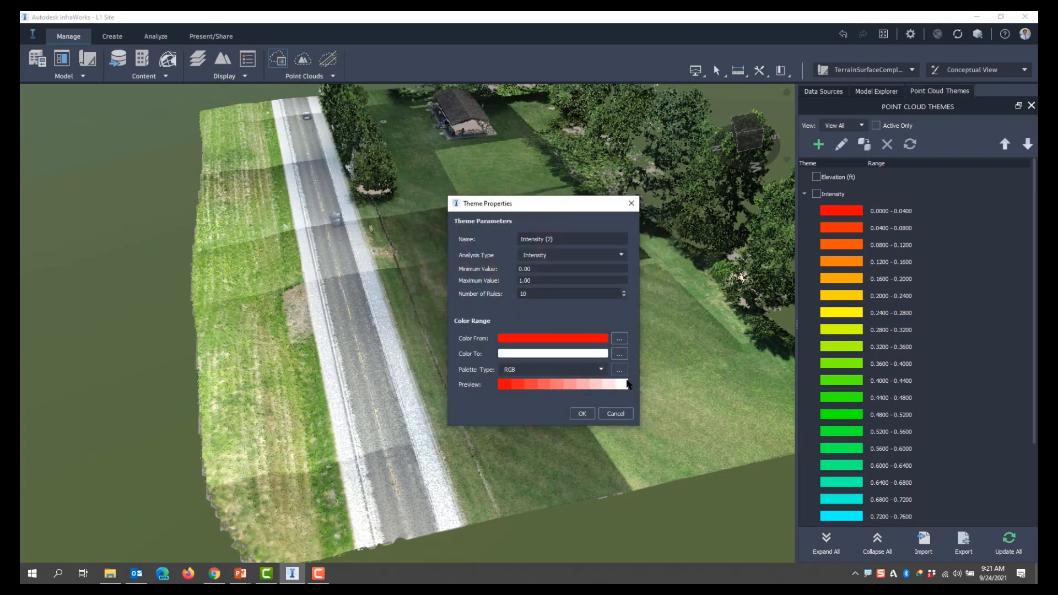
# Give the new intensity theme a blue end color, the HSV CCW palette and 25 rules, and create it
pyautogui.click(619, 354)
pyautogui.click(416, 251)
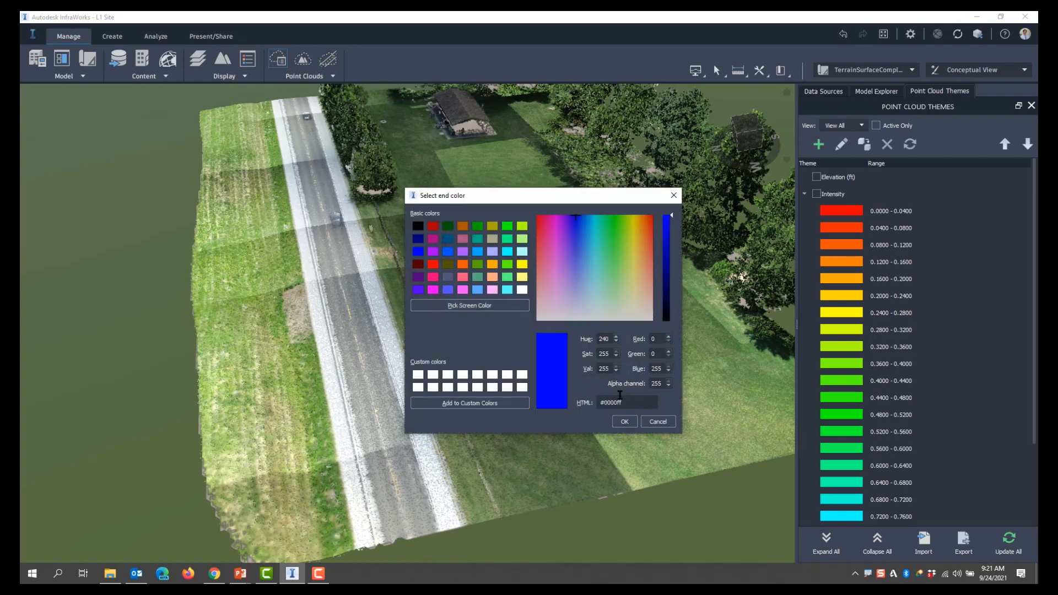
pyautogui.click(624, 421)
pyautogui.click(503, 367)
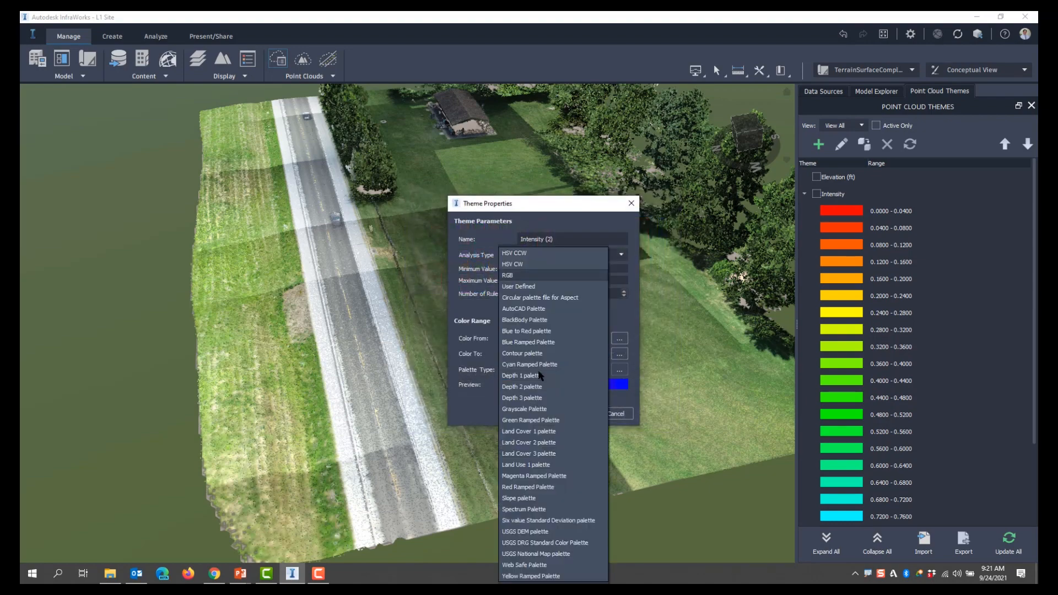
pyautogui.click(524, 257)
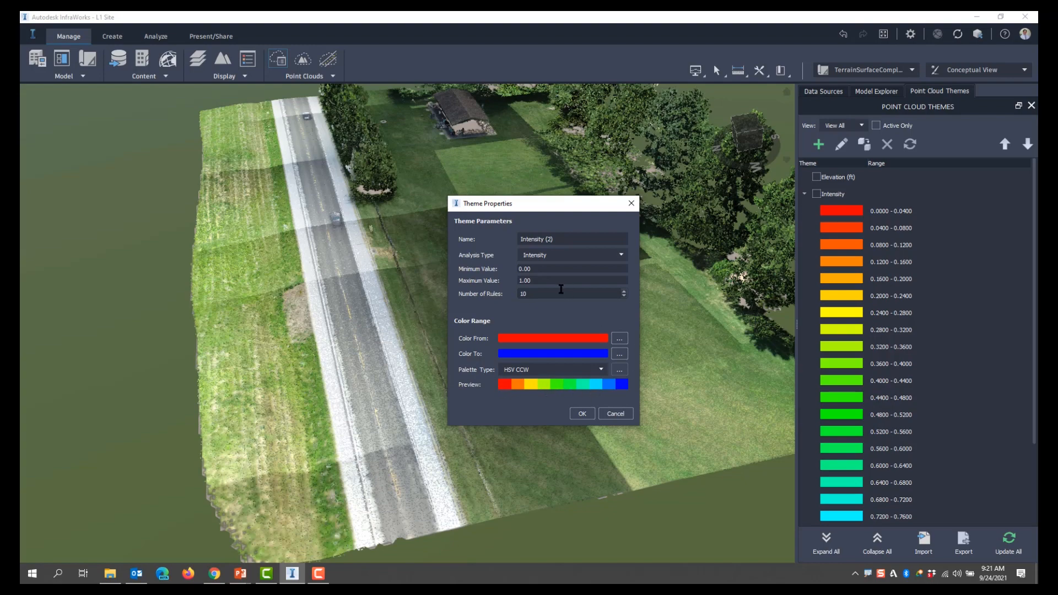
pyautogui.moveTo(536, 295); pyautogui.dragTo(512, 296)
pyautogui.write('25')
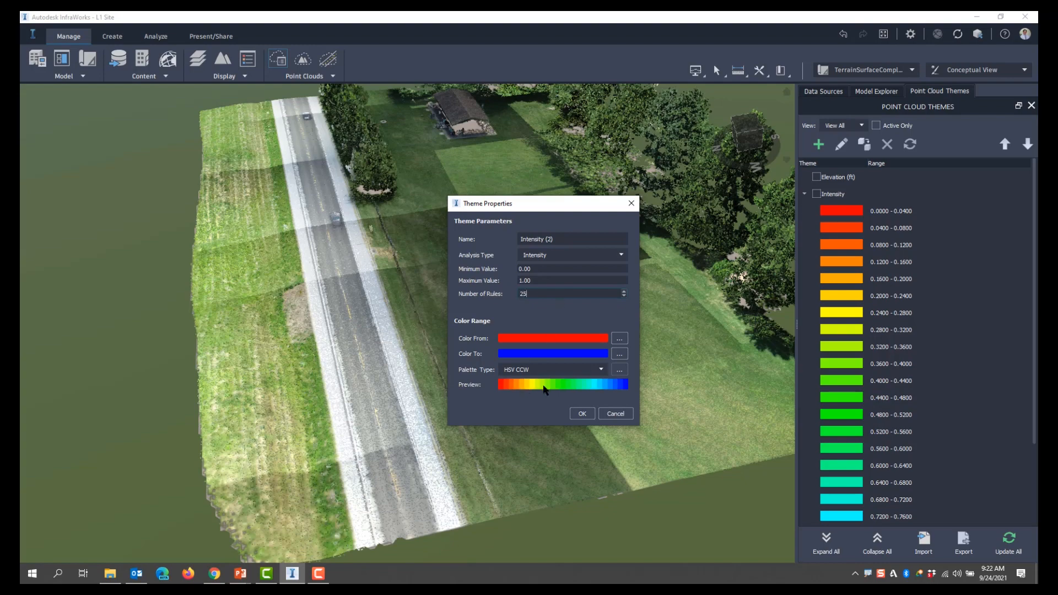
pyautogui.click(580, 414)
# Switch the model display to Extraction View with the intensity-themed point cloud in sight
pyautogui.moveTo(436, 390); pyautogui.dragTo(398, 387)
pyautogui.scroll(3, 334, 368)
pyautogui.scroll(-1, 396, 359)
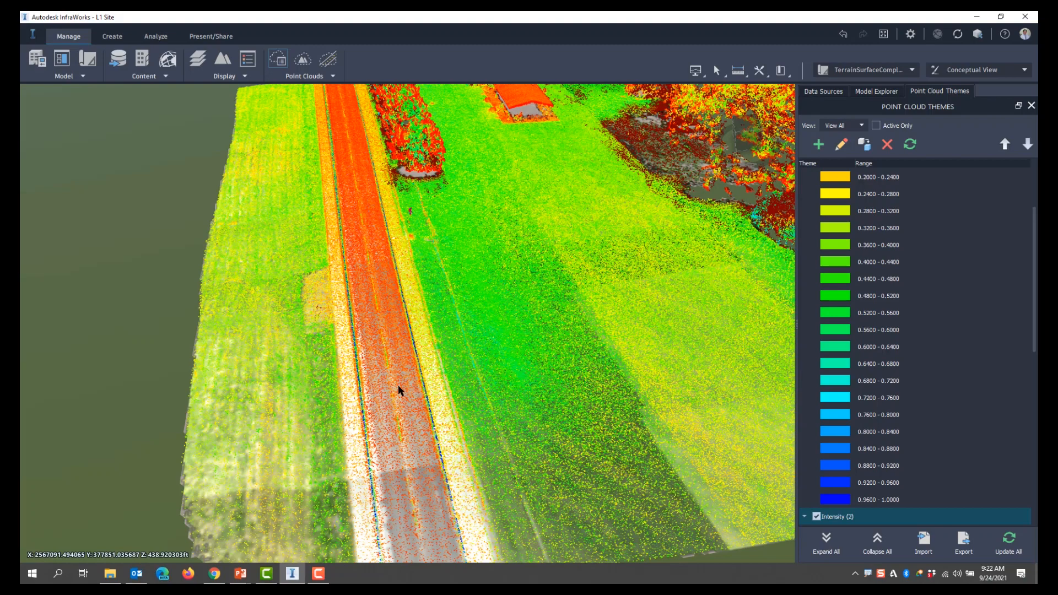
pyautogui.moveTo(447, 395); pyautogui.dragTo(469, 398)
pyautogui.scroll(-2, 470, 398)
pyautogui.scroll(-1, 471, 398)
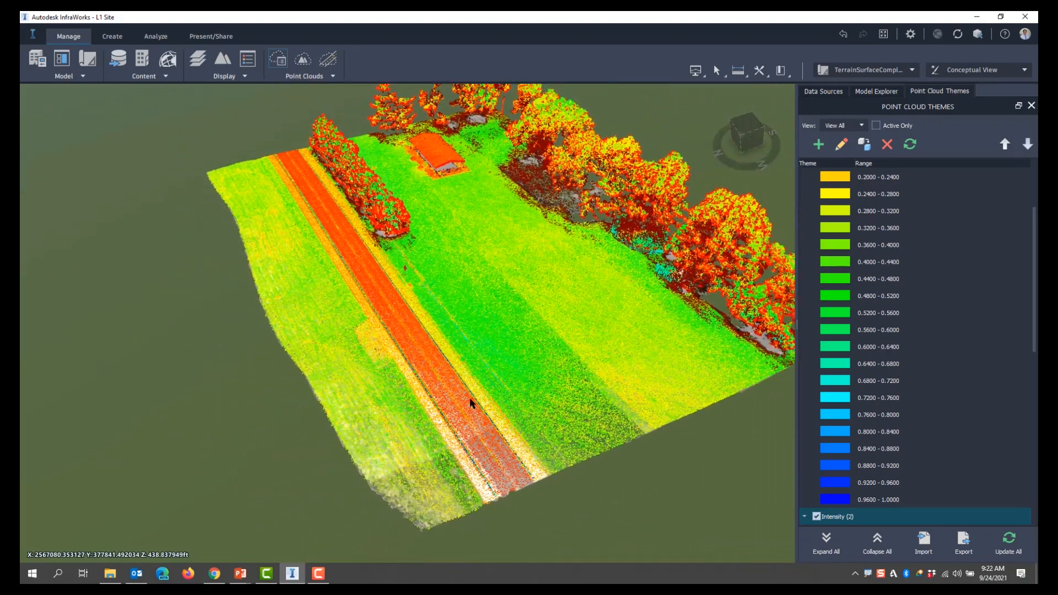
pyautogui.click(1013, 70)
pyautogui.click(978, 134)
pyautogui.moveTo(546, 311); pyautogui.dragTo(501, 320)
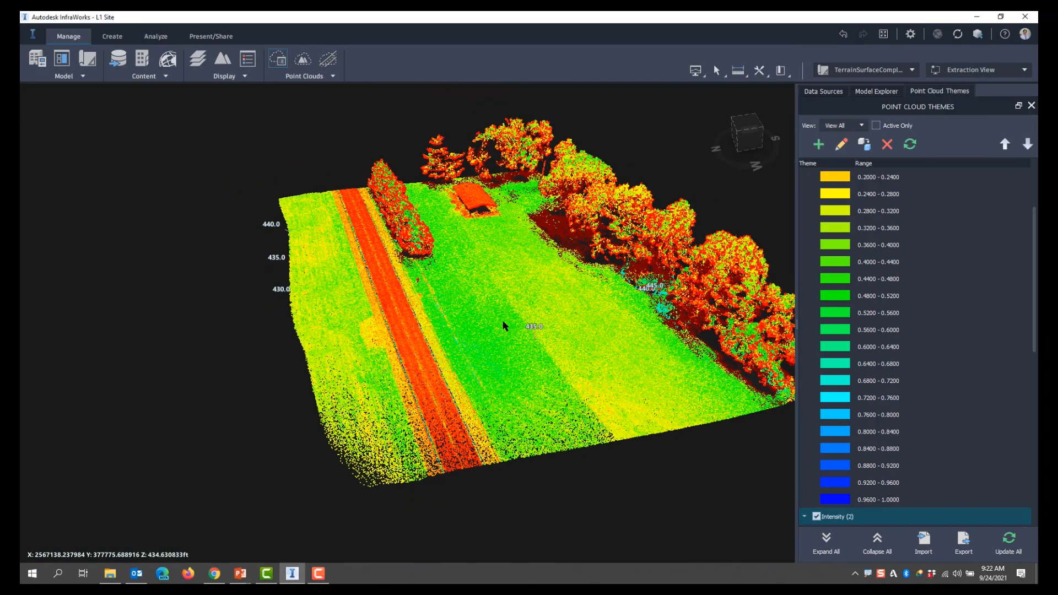
# Open the settings of the Extraction View and set the surface opacity to 7
pyautogui.click(1024, 72)
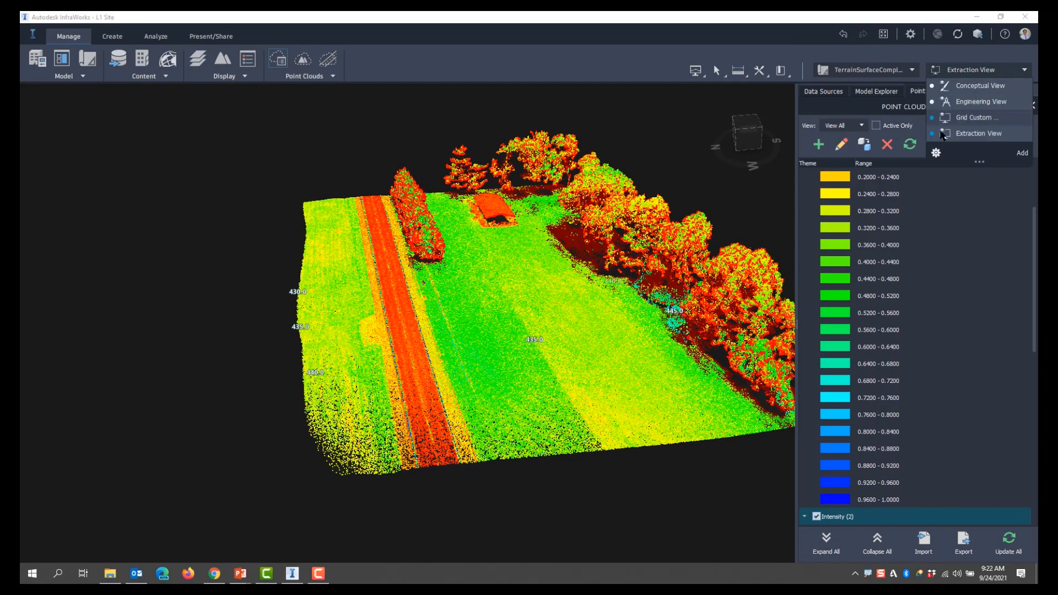
pyautogui.click(937, 156)
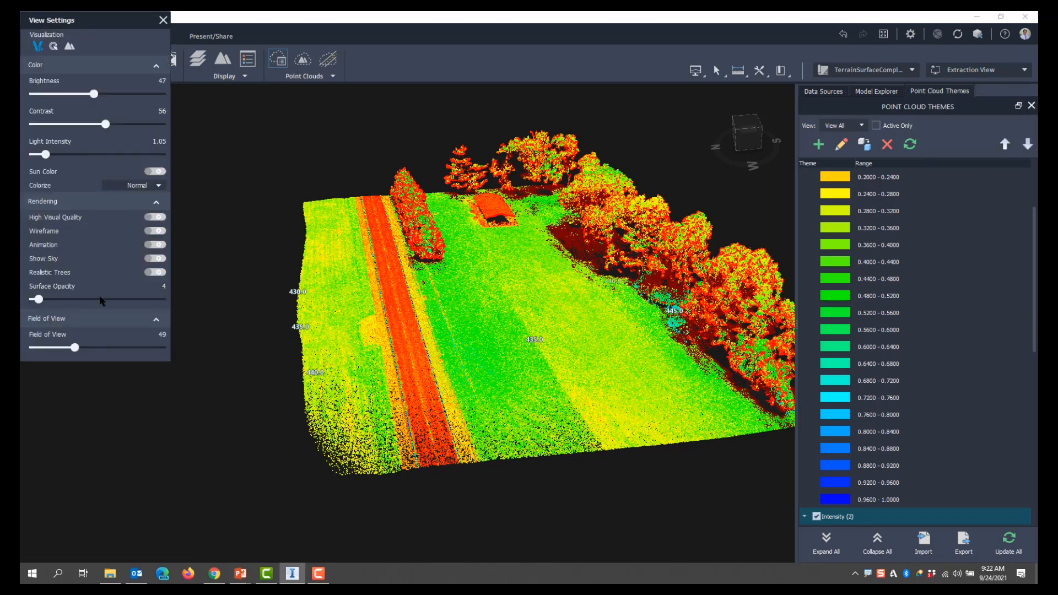
pyautogui.moveTo(38, 299); pyautogui.dragTo(46, 302)
pyautogui.scroll(6, 459, 503)
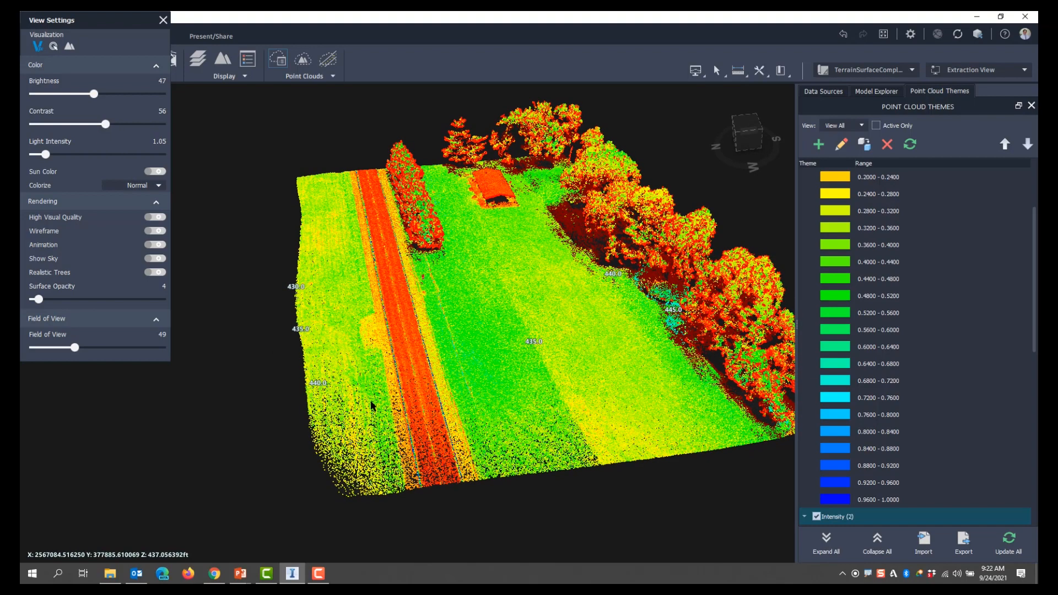
pyautogui.scroll(5, 459, 503)
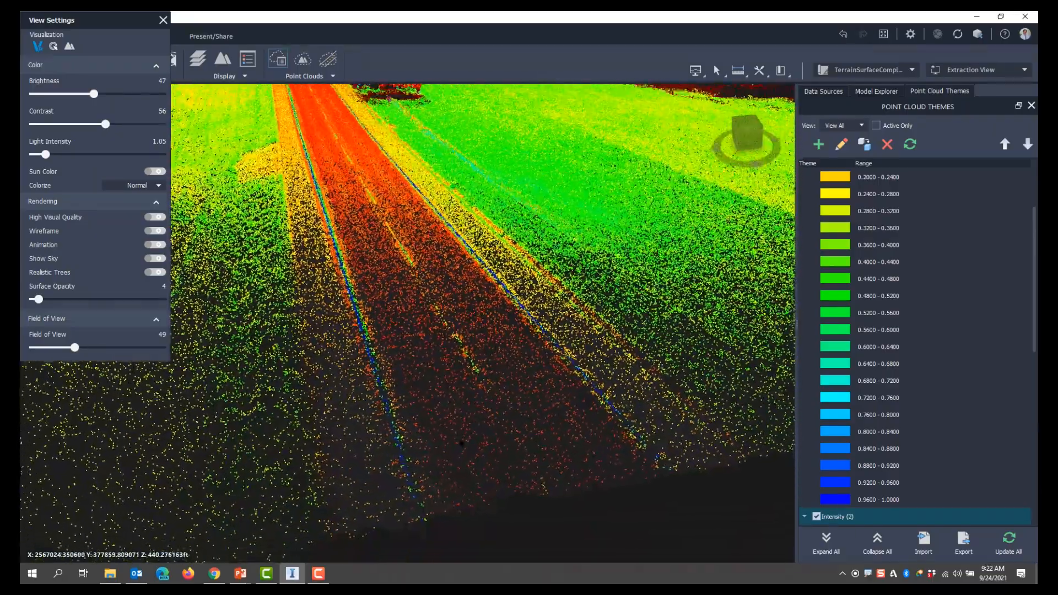
pyautogui.moveTo(452, 445); pyautogui.dragTo(400, 512)
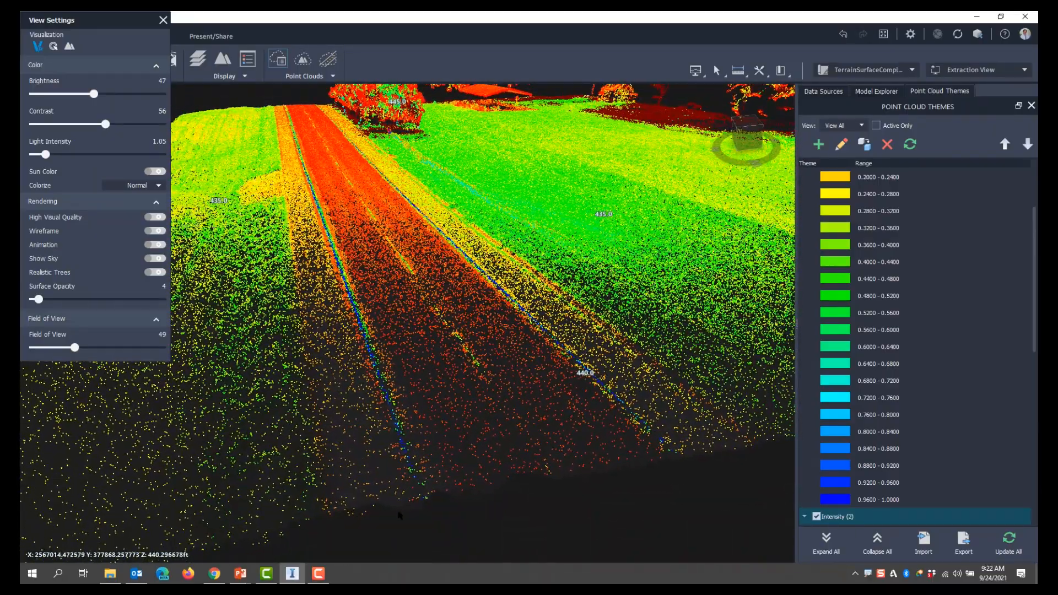
pyautogui.moveTo(38, 299)
pyautogui.mouseDown()
pyautogui.moveTo(102, 304)
pyautogui.moveTo(45, 311)
pyautogui.mouseUp()
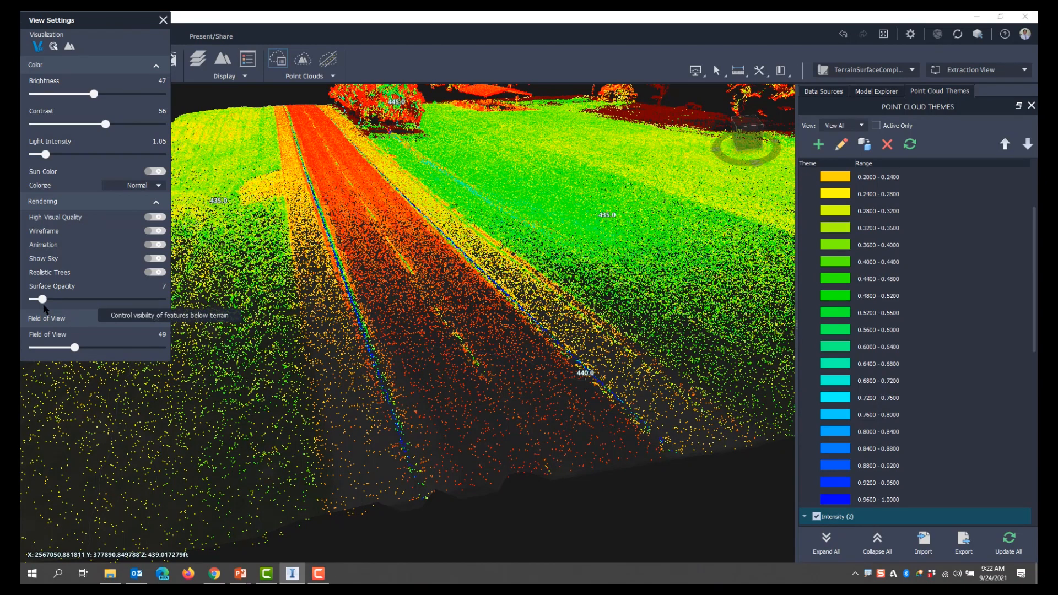
# Examine the intensity colors of the paint stripes at the road's near end and close the view settings
pyautogui.scroll(3, 410, 375)
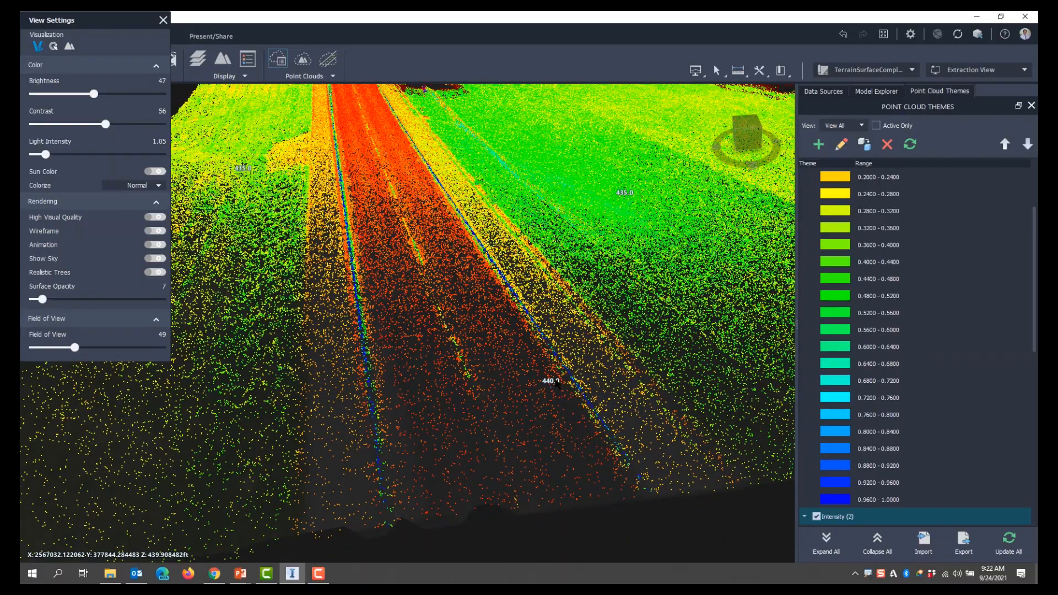
pyautogui.moveTo(550, 378); pyautogui.dragTo(620, 345, button='middle')
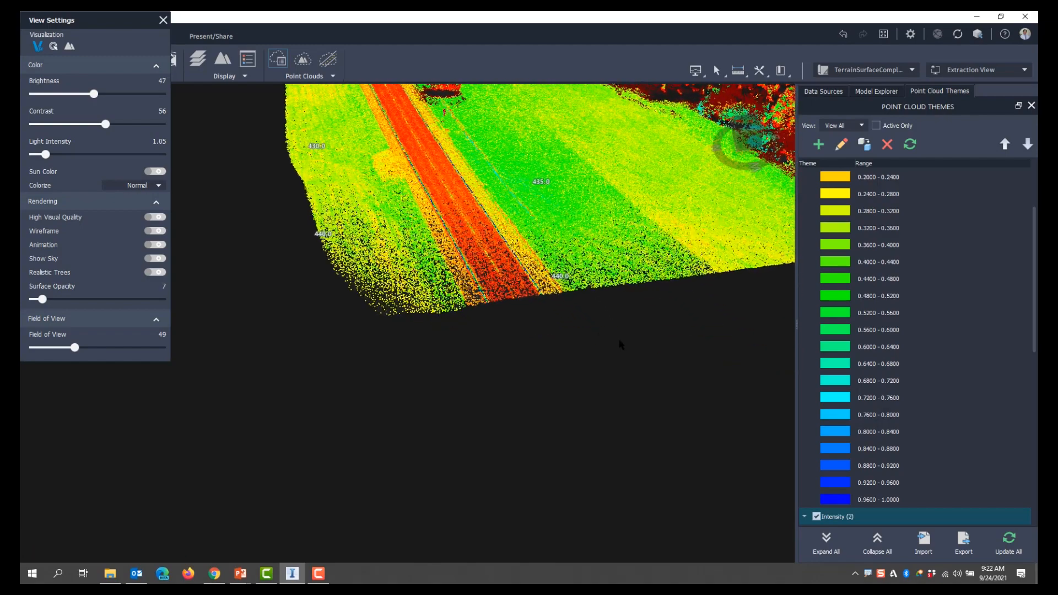
pyautogui.scroll(3, 408, 182)
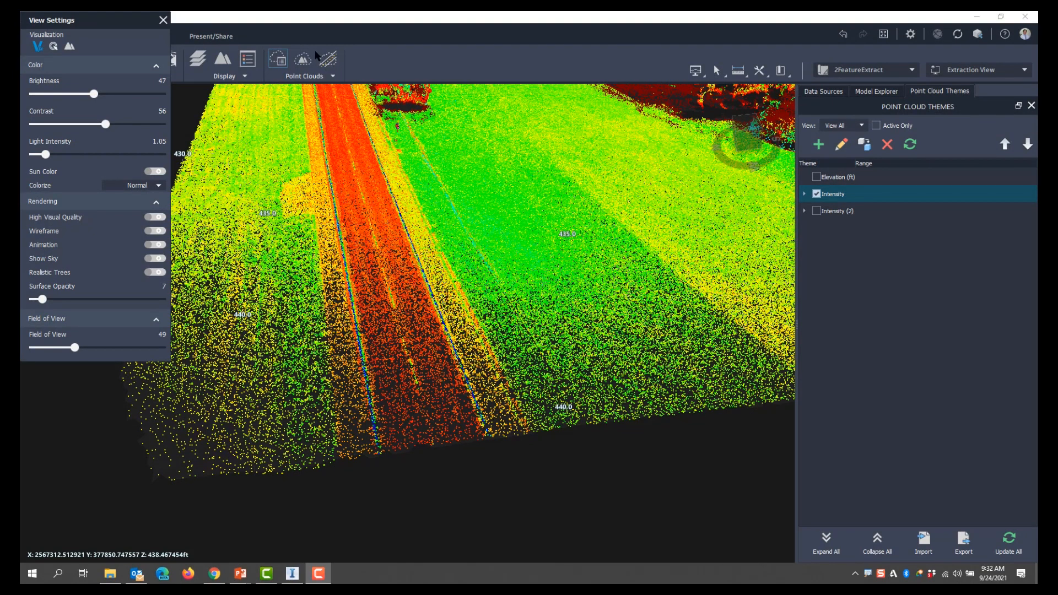
pyautogui.click(164, 21)
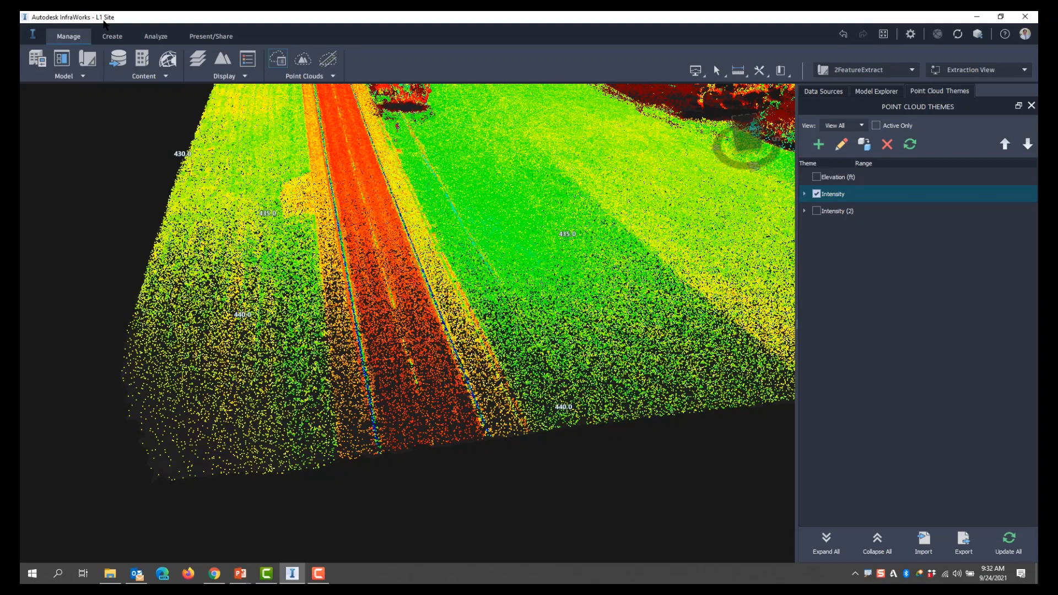
# Start linear feature extraction along the road with the LinearFeature/Paint Stripe style and Automatic mode turned off
pyautogui.click(328, 60)
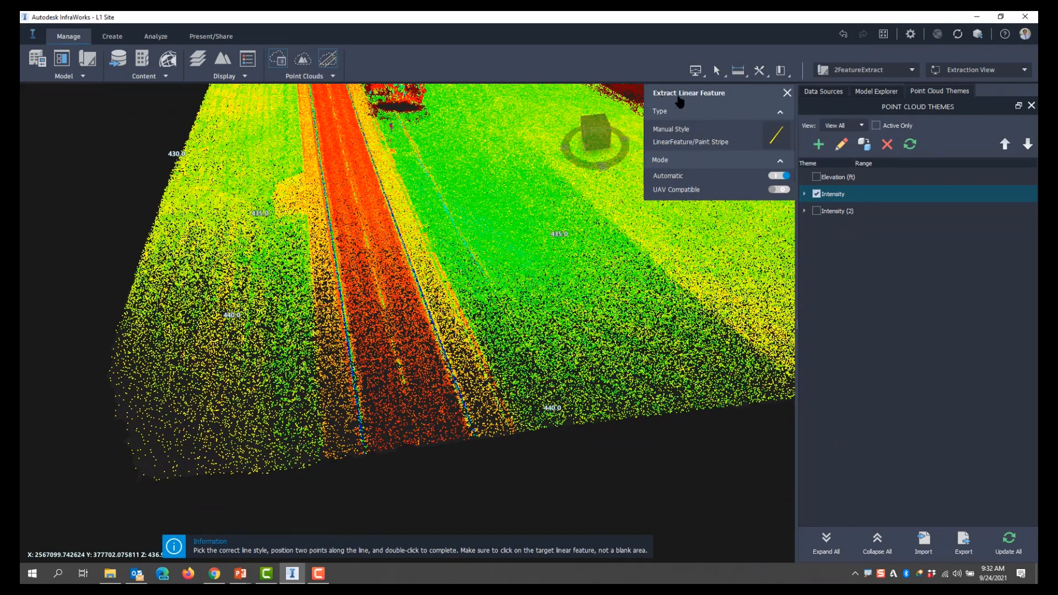
pyautogui.moveTo(680, 100)
pyautogui.mouseDown()
pyautogui.moveTo(593, 128)
pyautogui.moveTo(141, 171)
pyautogui.moveTo(539, 216)
pyautogui.moveTo(675, 94)
pyautogui.mouseUp()
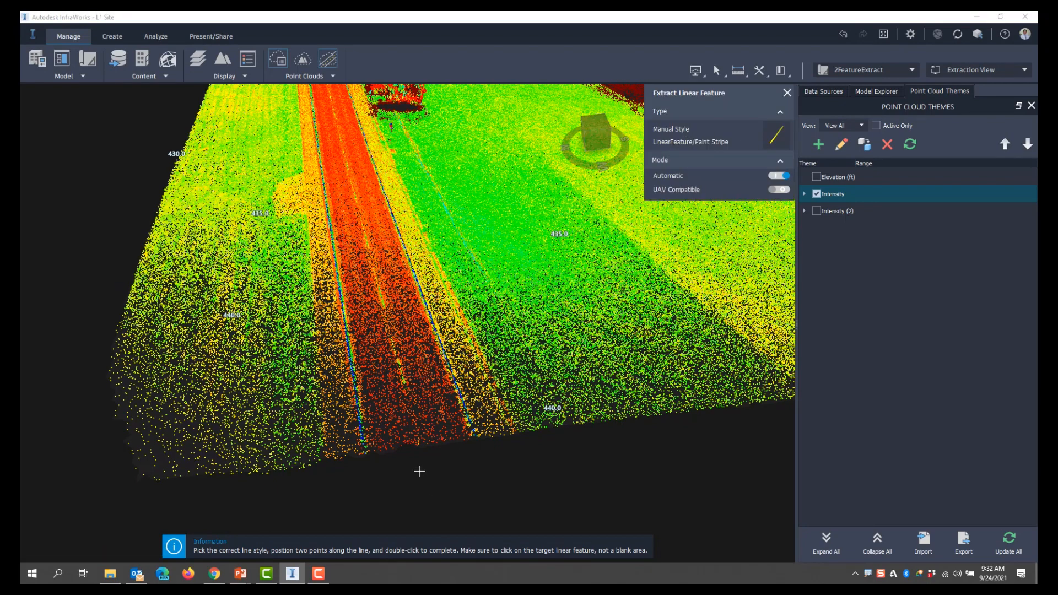
pyautogui.moveTo(421, 470); pyautogui.dragTo(385, 486)
pyautogui.scroll(3, 360, 407)
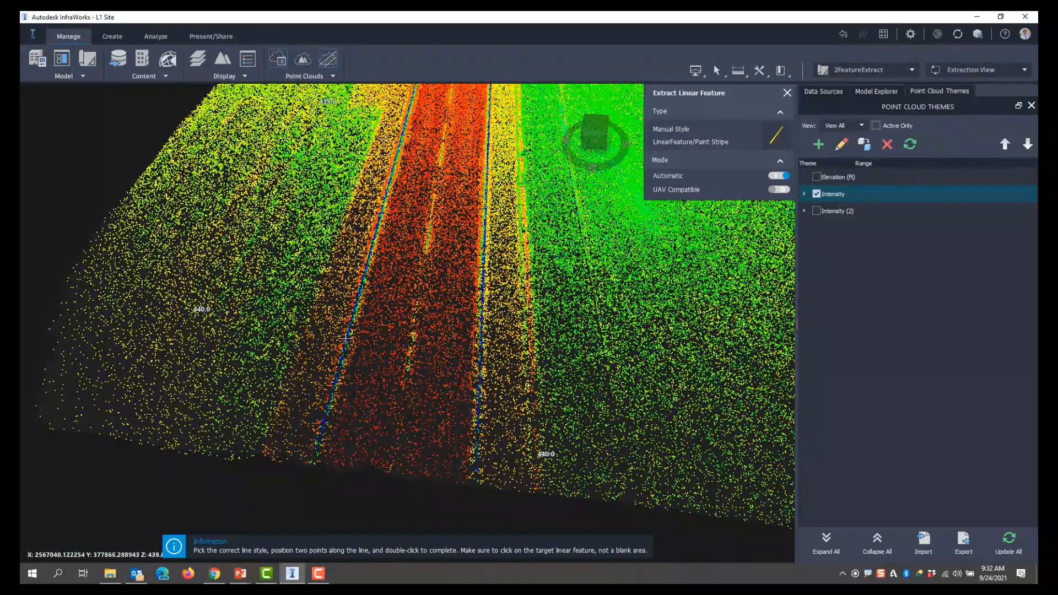
pyautogui.moveTo(556, 367); pyautogui.dragTo(602, 365)
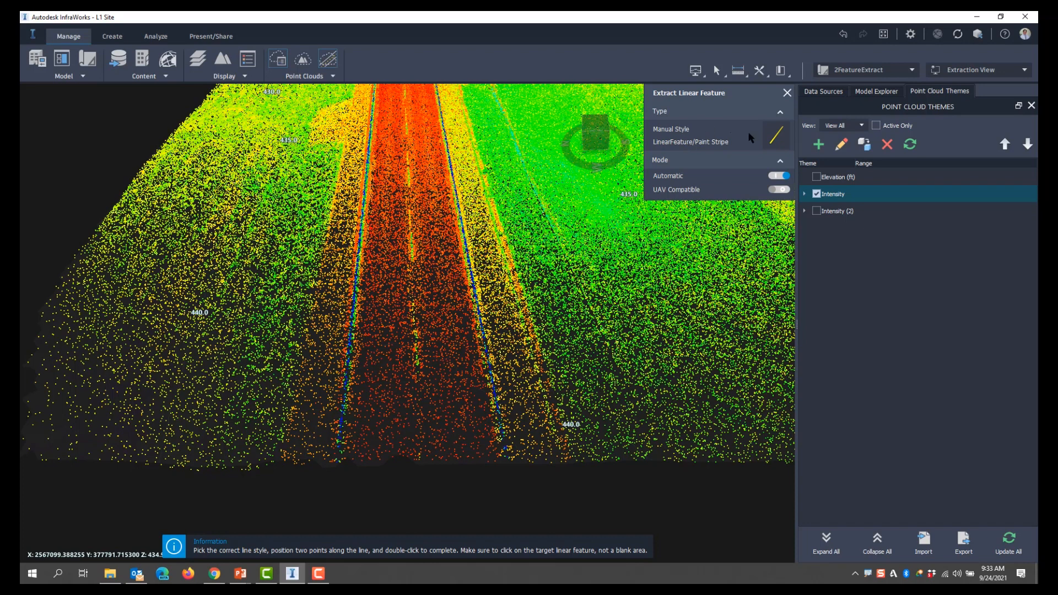
pyautogui.click(784, 147)
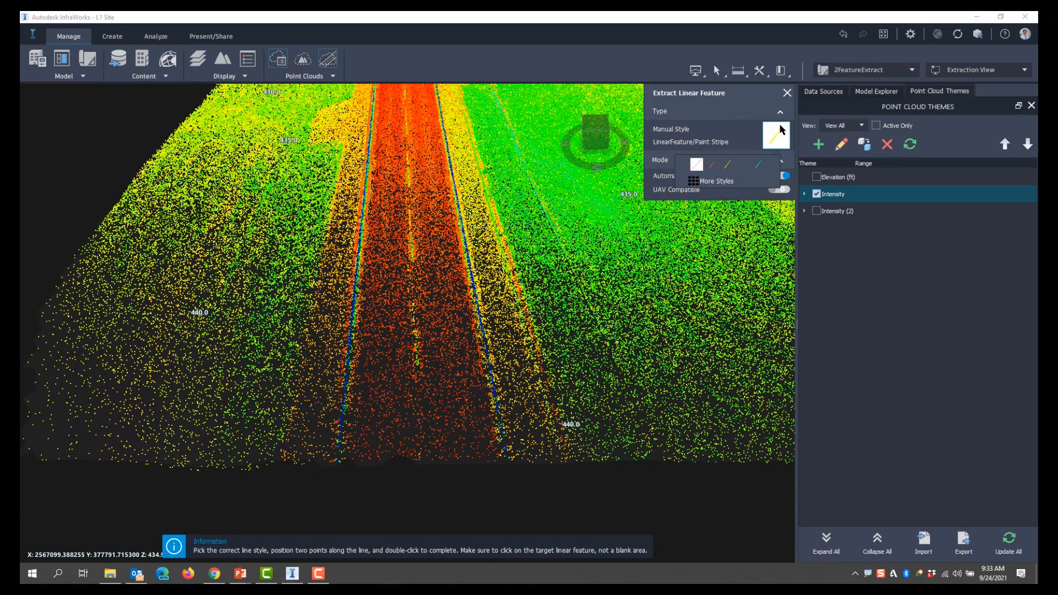
pyautogui.click(701, 185)
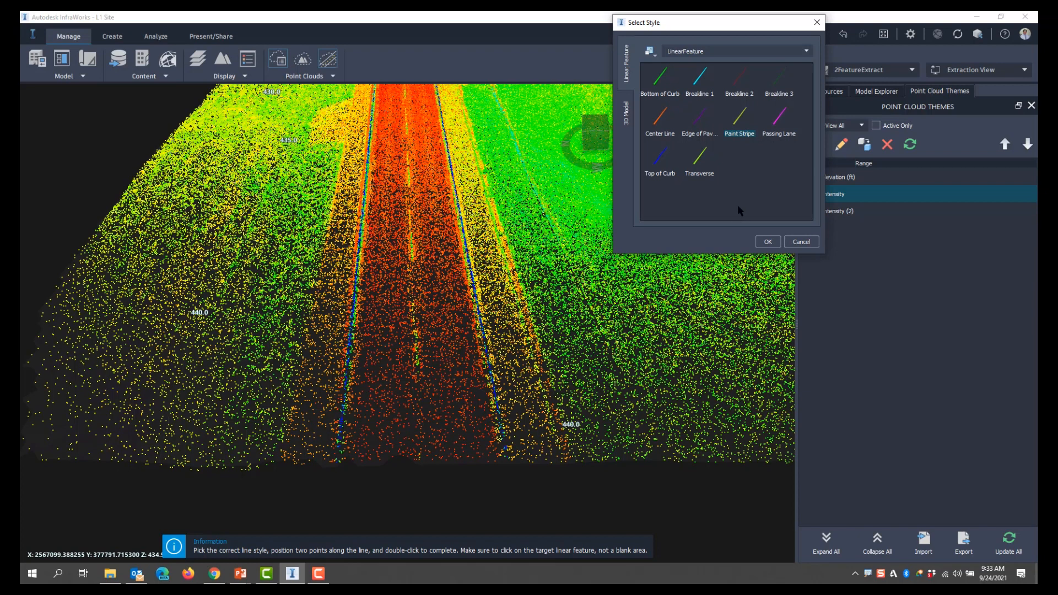
pyautogui.click(764, 242)
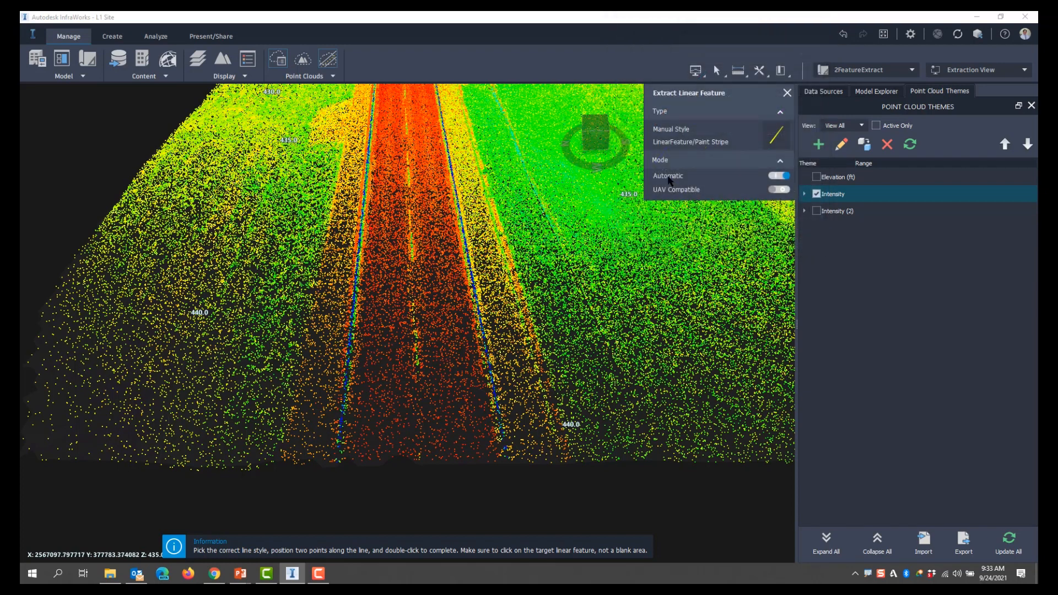
pyautogui.click(778, 175)
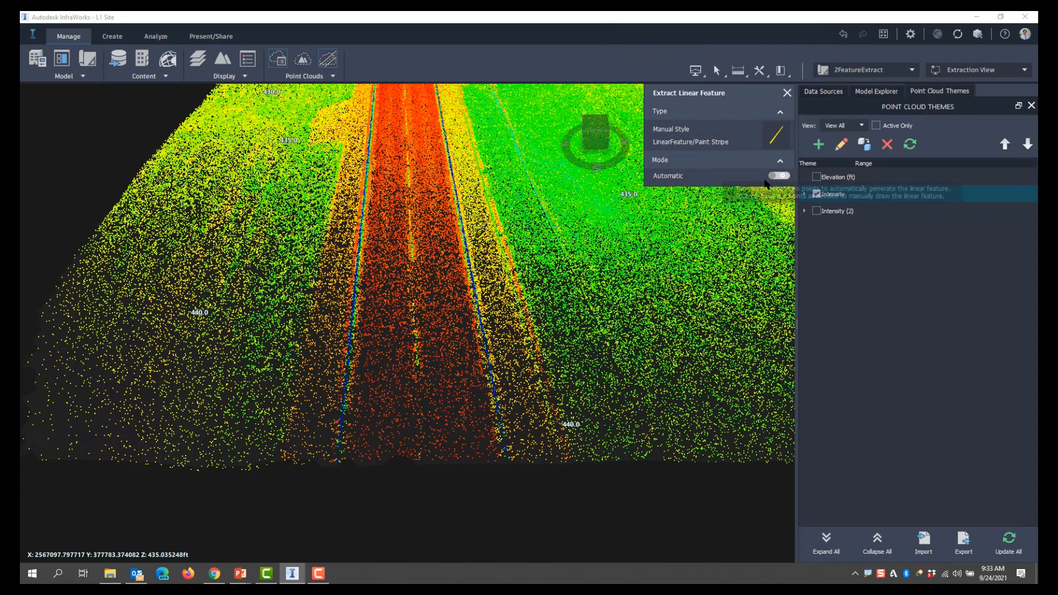
pyautogui.moveTo(521, 89); pyautogui.dragTo(521, 100)
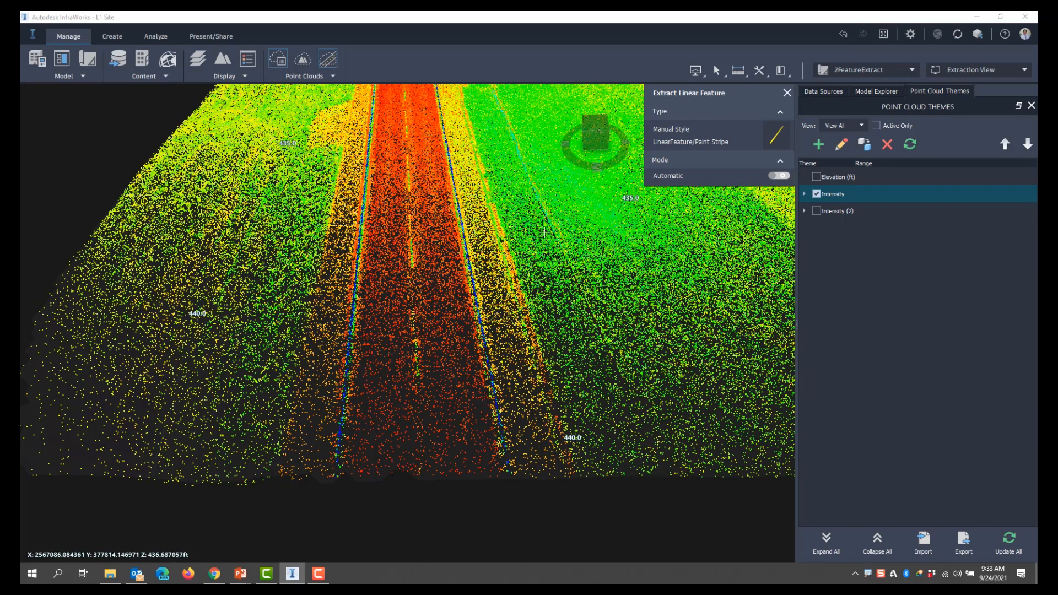
# Turn on Automatic mode and extract the solid stripe along the road's left edge as a Paint Stripe feature
pyautogui.click(778, 177)
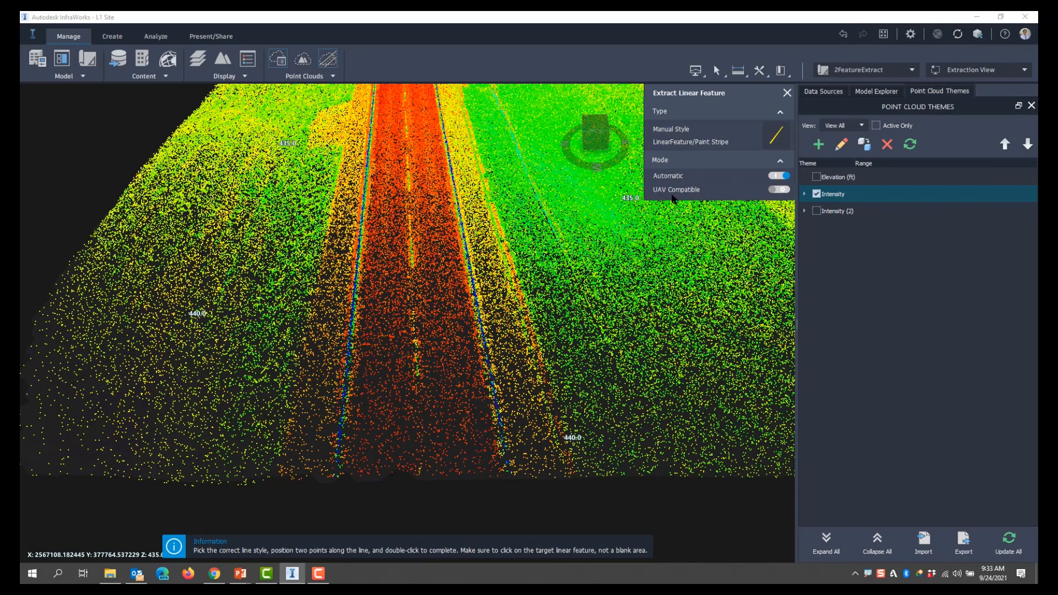
pyautogui.moveTo(652, 230); pyautogui.dragTo(642, 233)
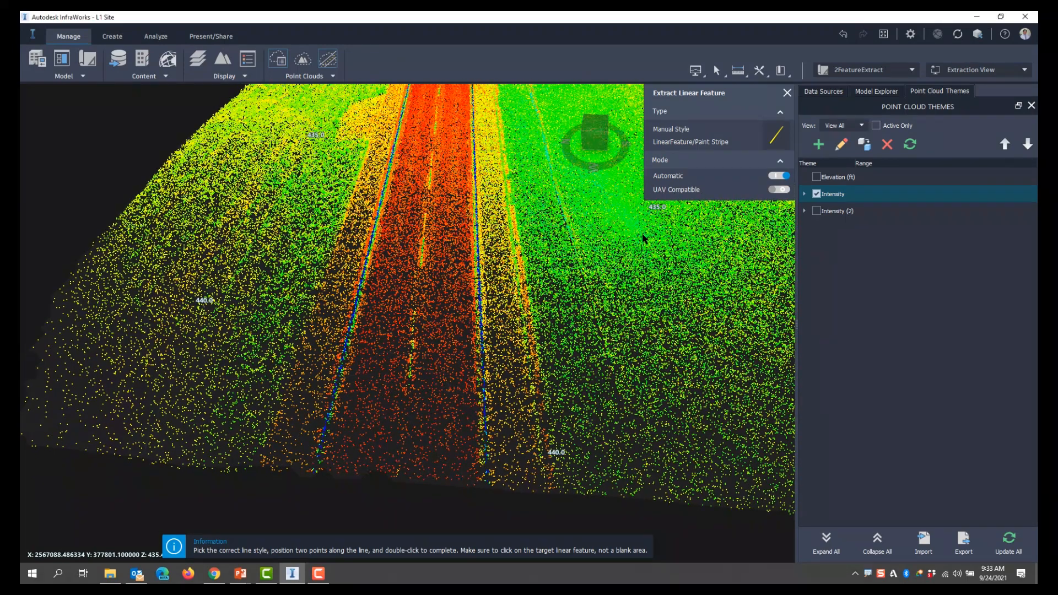
pyautogui.click(774, 142)
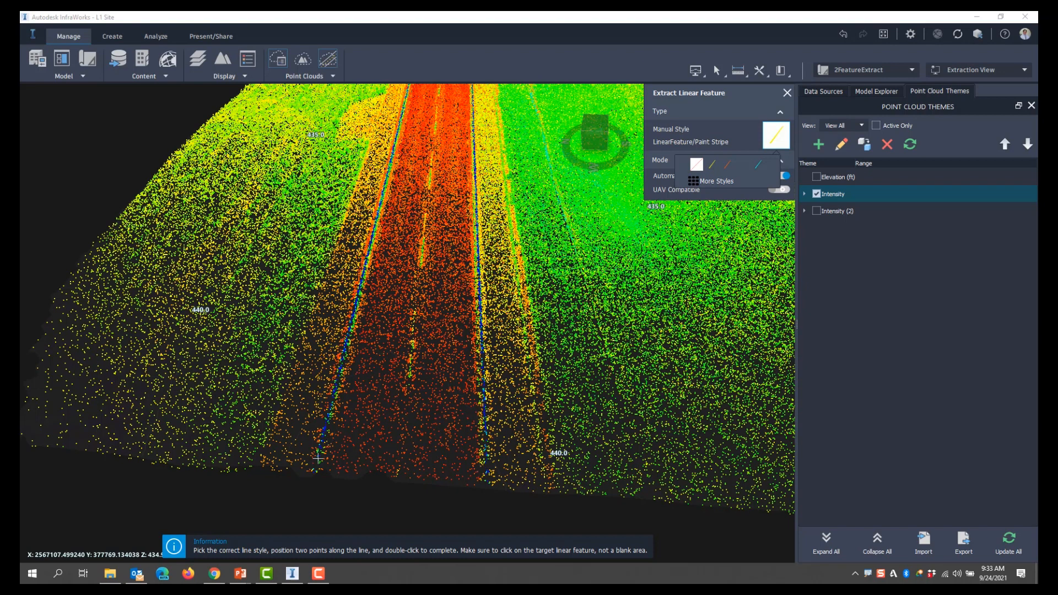
pyautogui.click(324, 428)
pyautogui.click(325, 428)
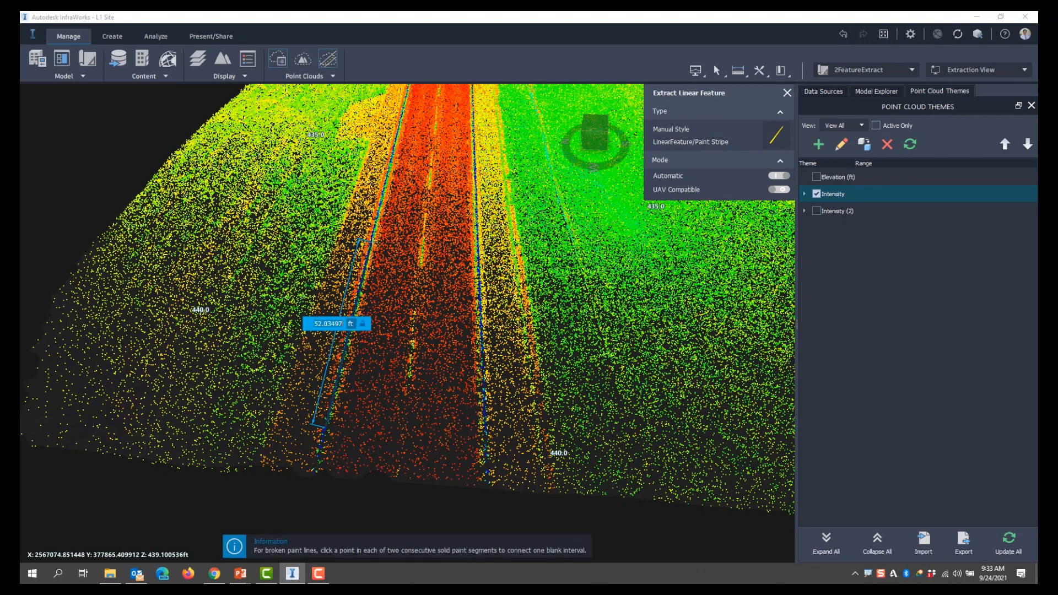
pyautogui.click(353, 310)
pyautogui.scroll(2, 398, 86)
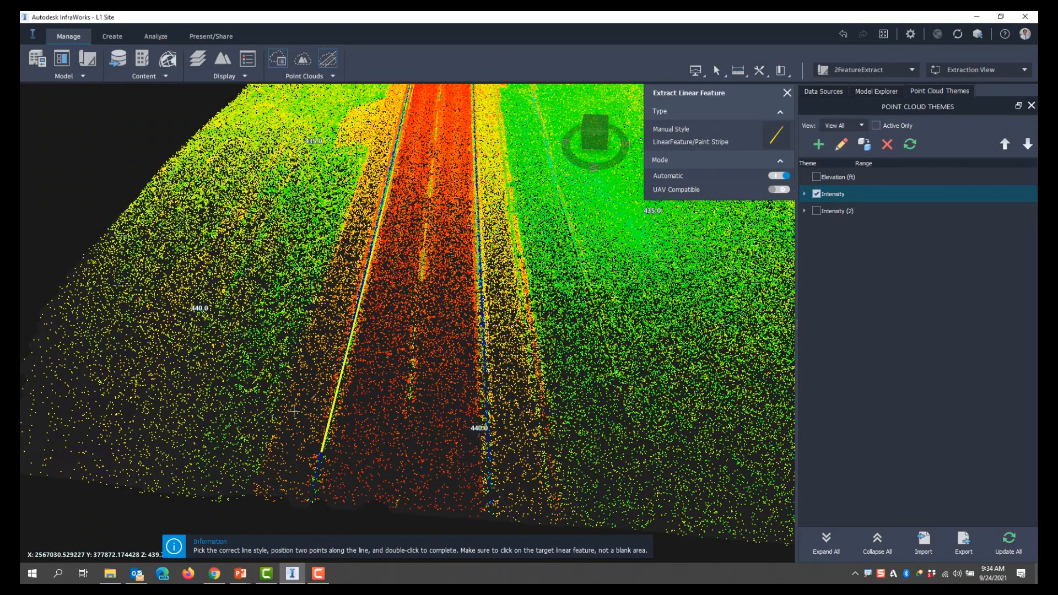
# Select the extracted left-edge paint stripe and show its cross section view
pyautogui.doubleClick(386, 201)
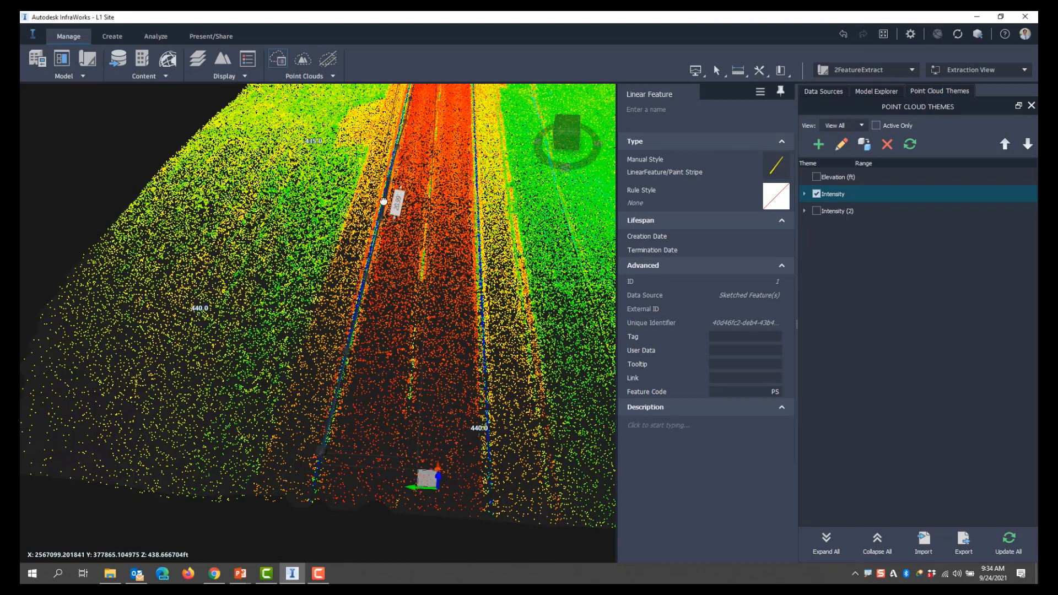
pyautogui.click(381, 221)
pyautogui.moveTo(380, 222); pyautogui.dragTo(379, 224)
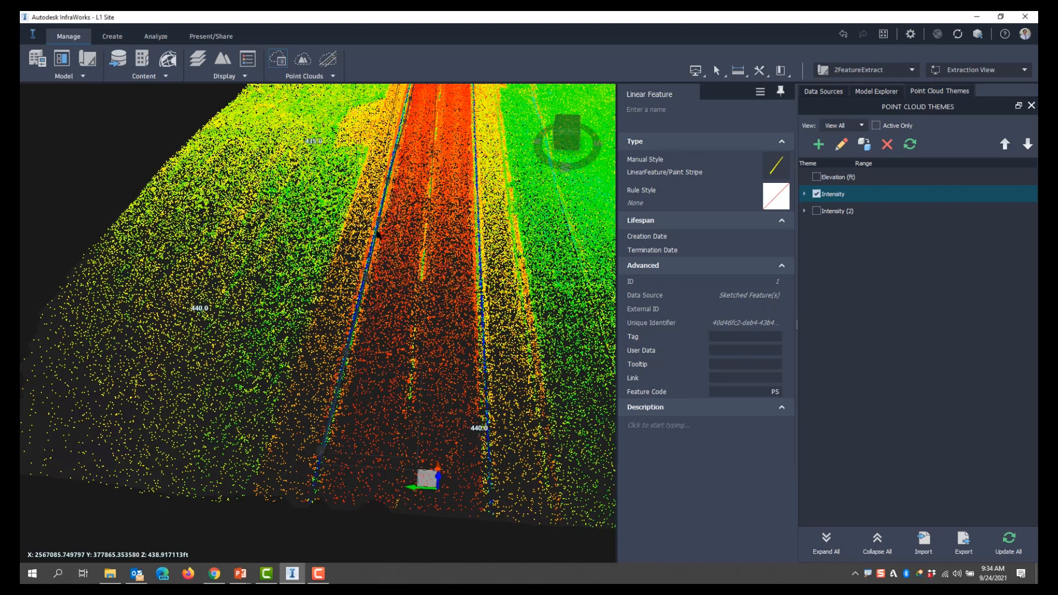
pyautogui.rightClick(375, 235)
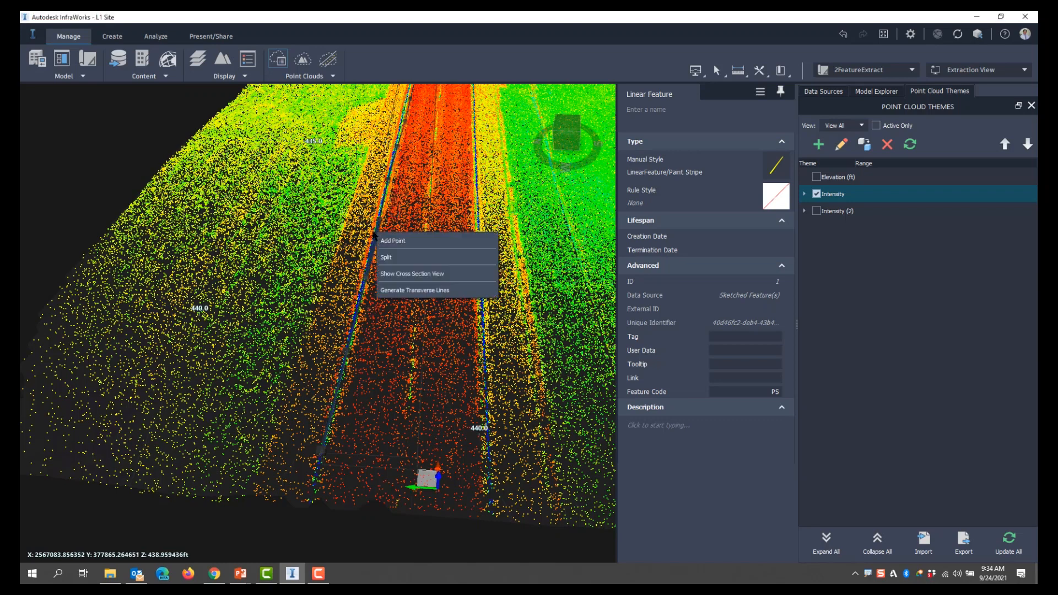
pyautogui.click(393, 273)
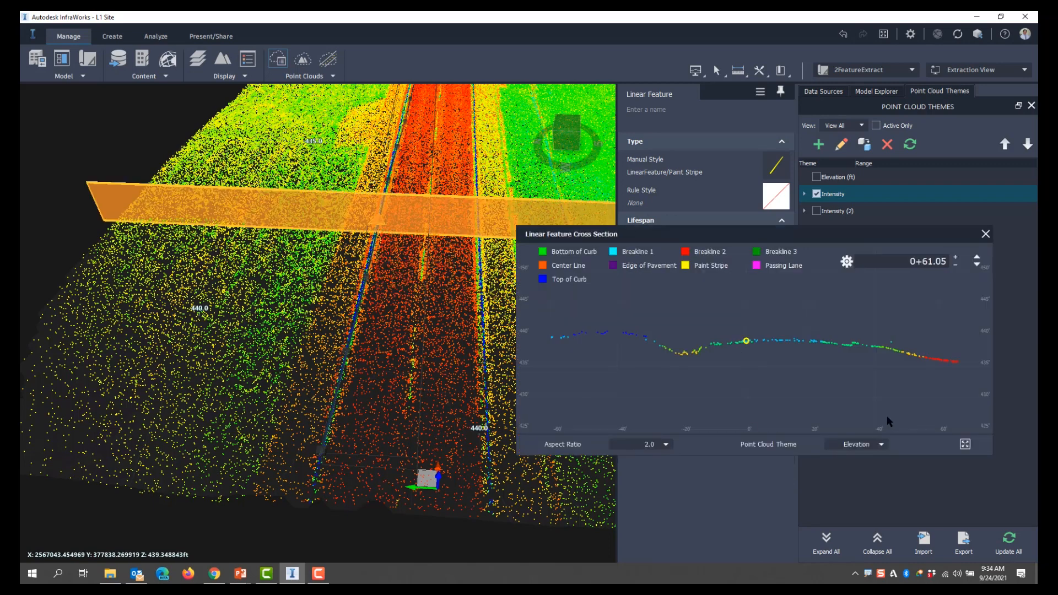
# Lift the paint stripe's point in the cross section to elevation 441.52 and set it back on the ground points at 438.89
pyautogui.scroll(3, 758, 343)
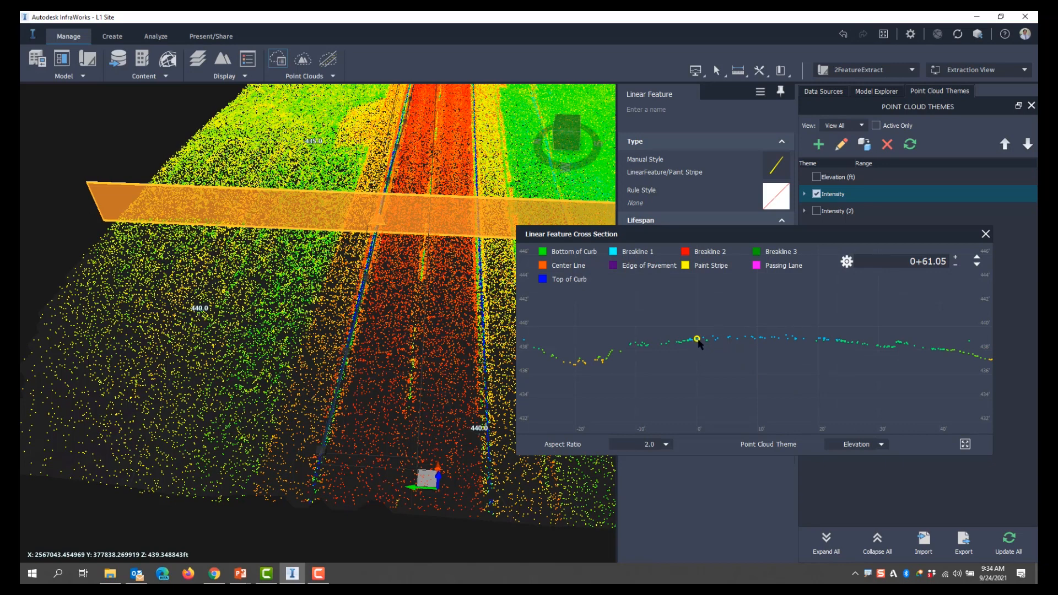
pyautogui.moveTo(683, 343); pyautogui.dragTo(708, 308)
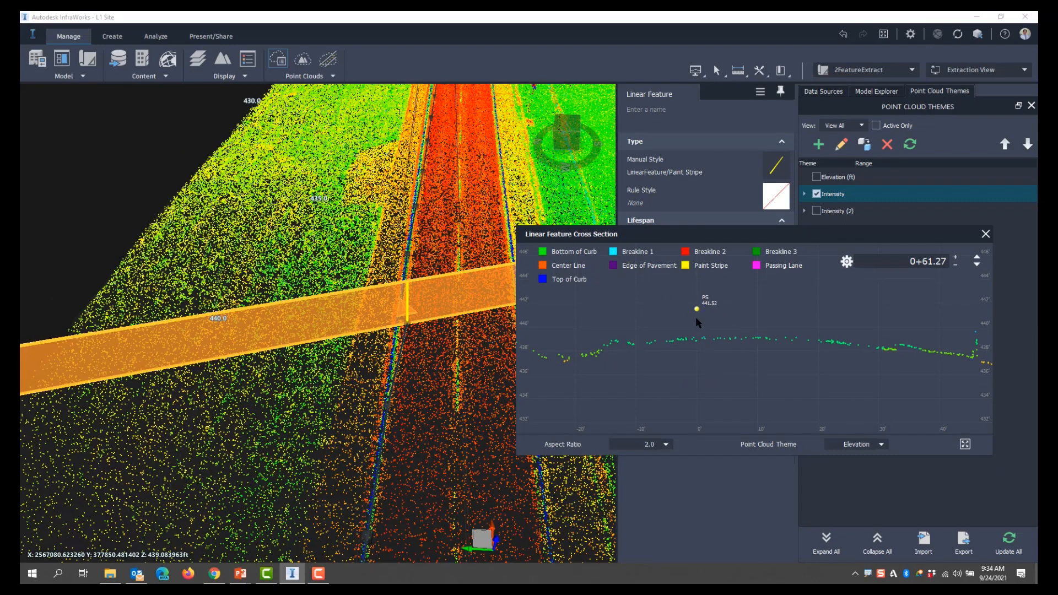
pyautogui.moveTo(682, 343); pyautogui.dragTo(686, 341)
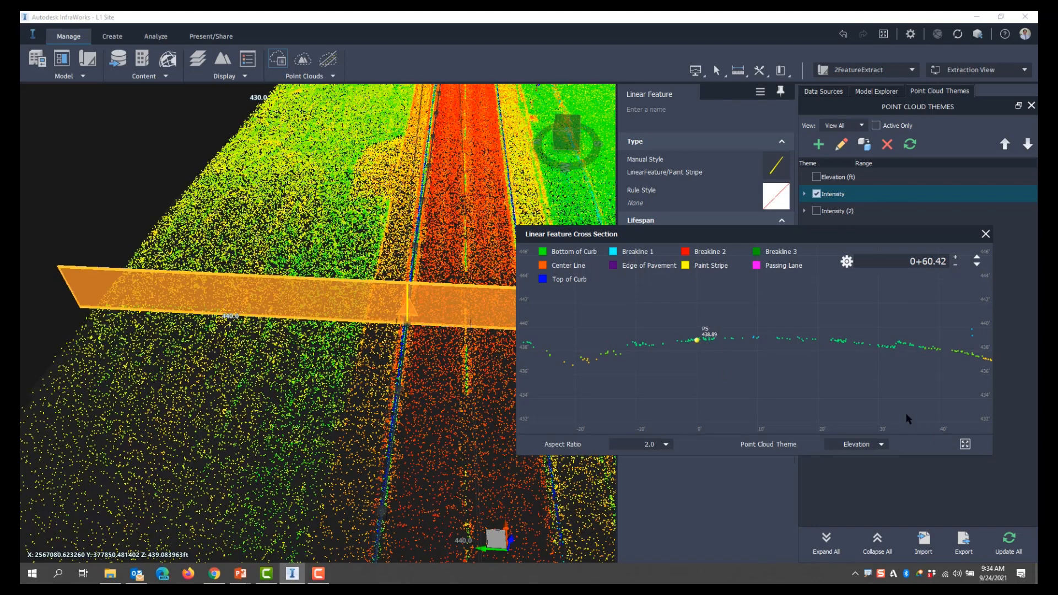
# Advance the paint stripe's cross section to station 0+72.00, then close the cross section and deselect the stripe
pyautogui.click(955, 257)
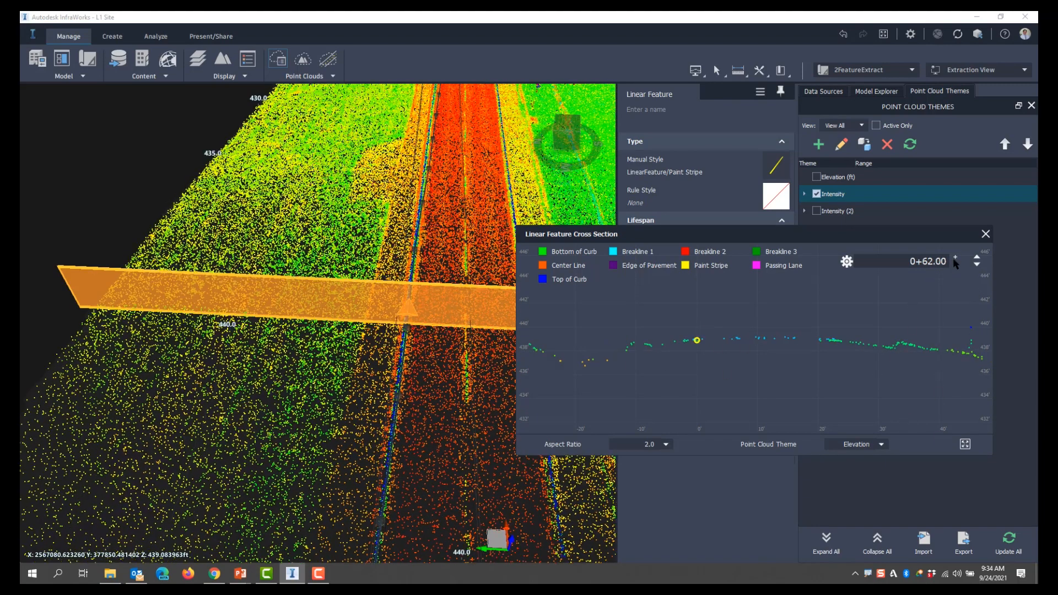
pyautogui.click(955, 258)
pyautogui.click(955, 257)
pyautogui.click(955, 257)
pyautogui.click(955, 257)
pyautogui.click(955, 257)
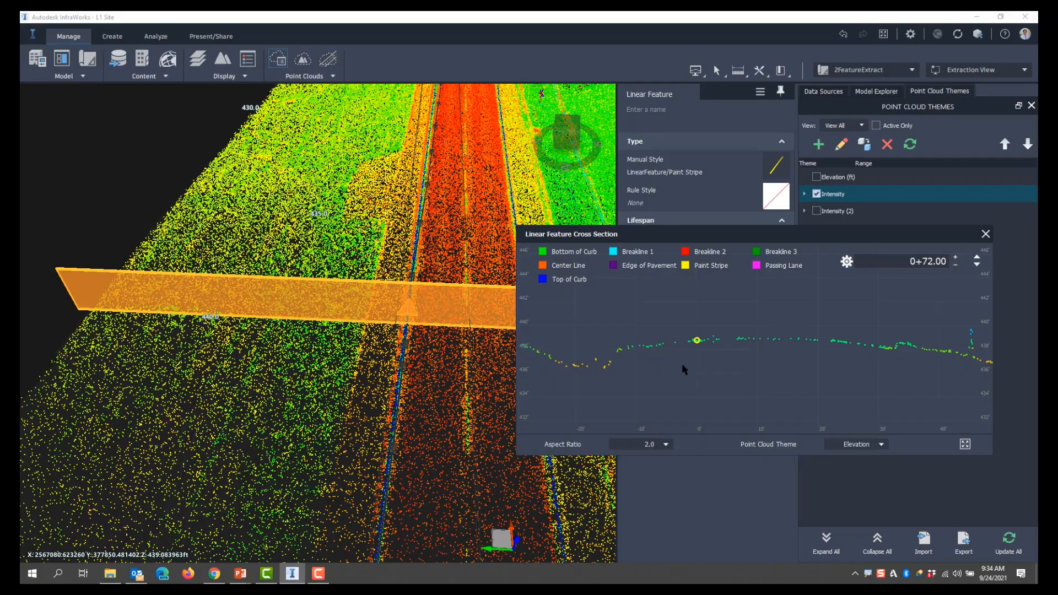
pyautogui.click(984, 234)
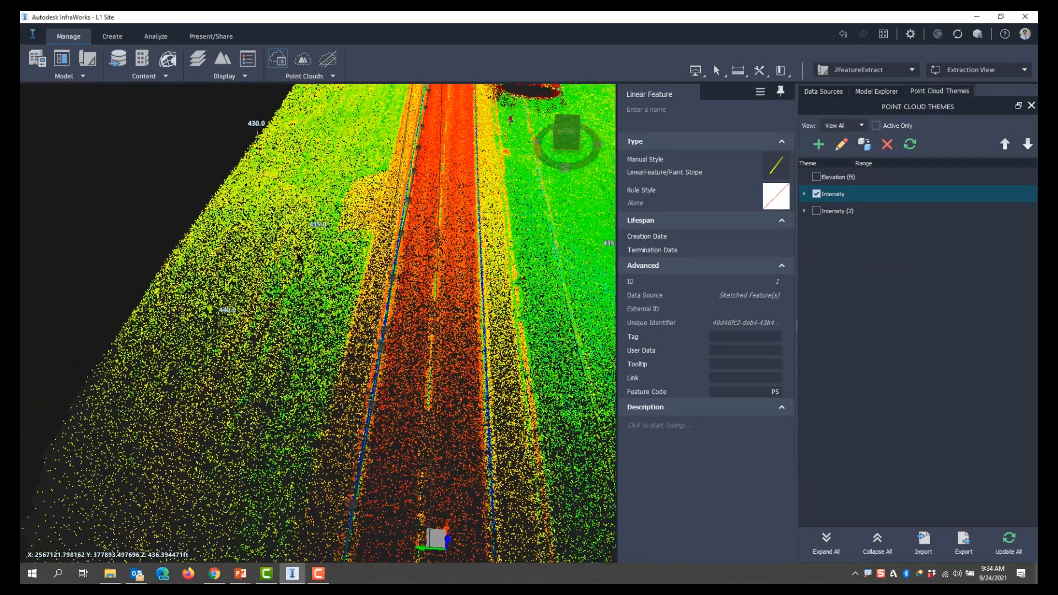
pyautogui.click(605, 311)
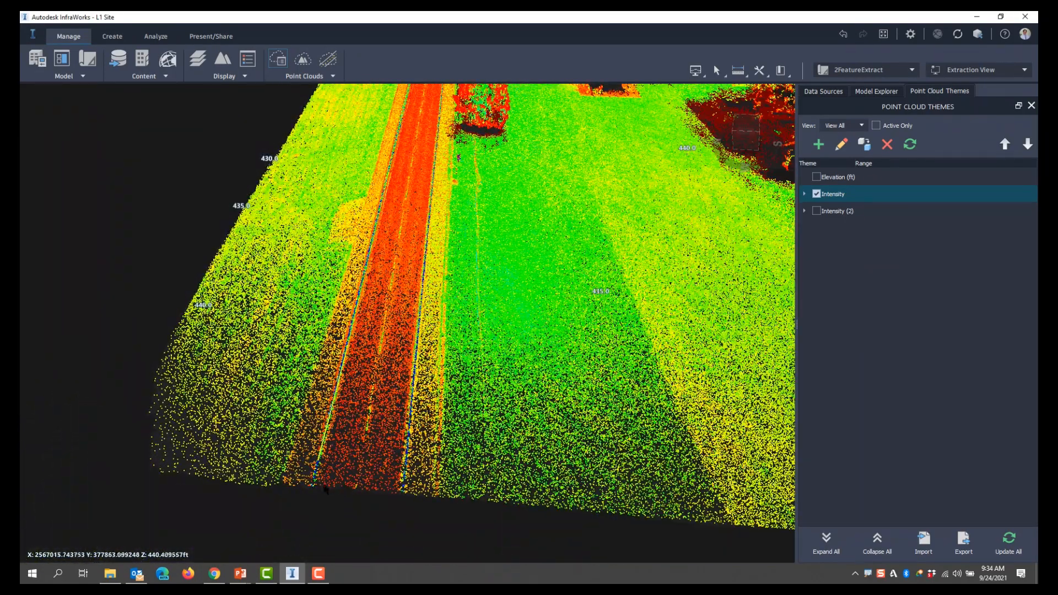
# Start a new linear feature extraction and choose the LinearFeature/Center Line style
pyautogui.click(328, 59)
pyautogui.click(772, 145)
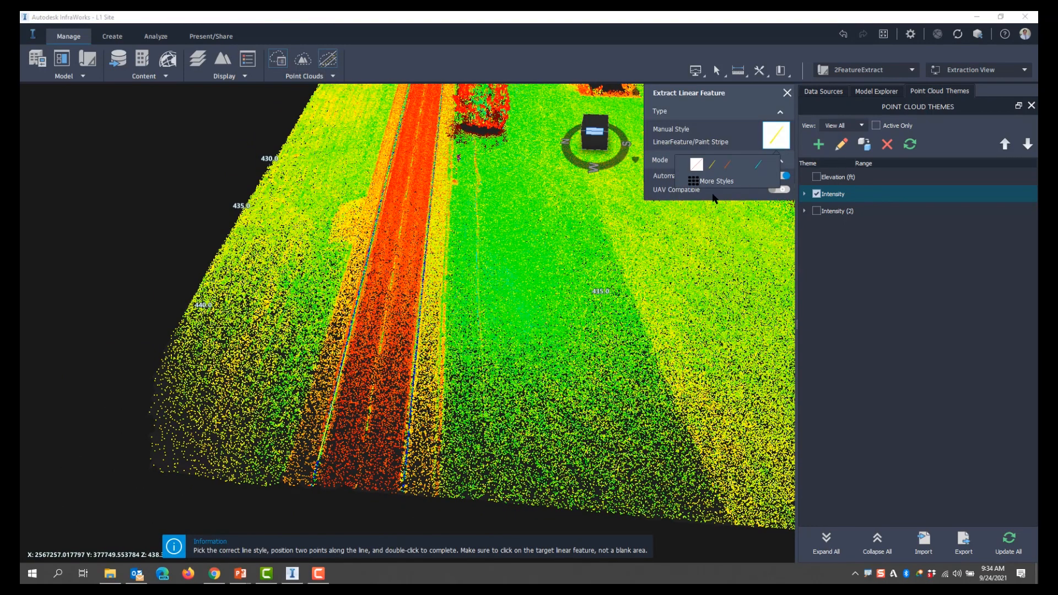
pyautogui.click(726, 180)
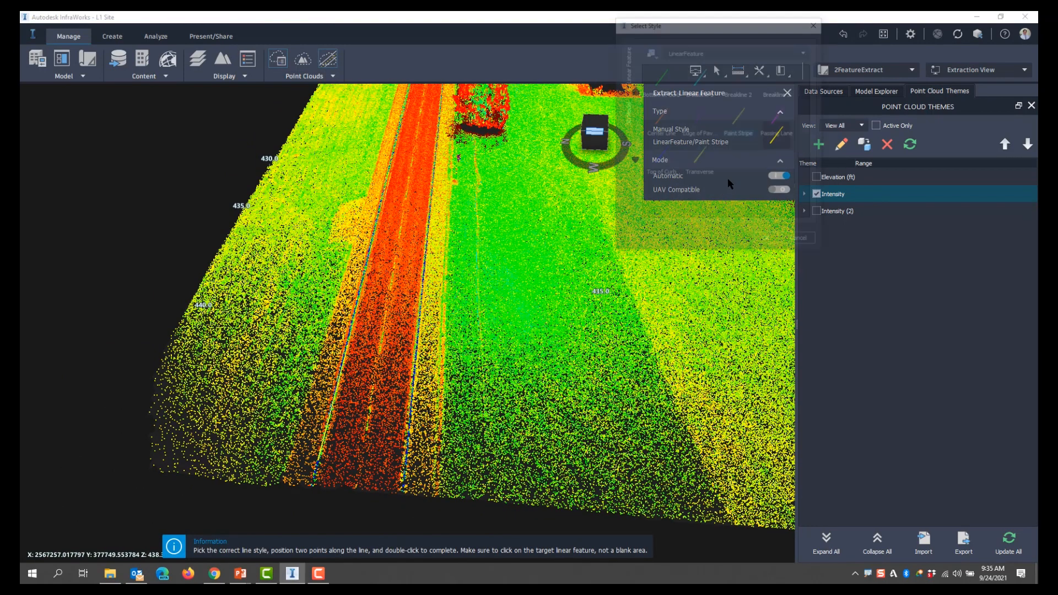
pyautogui.click(766, 242)
pyautogui.scroll(3, 386, 419)
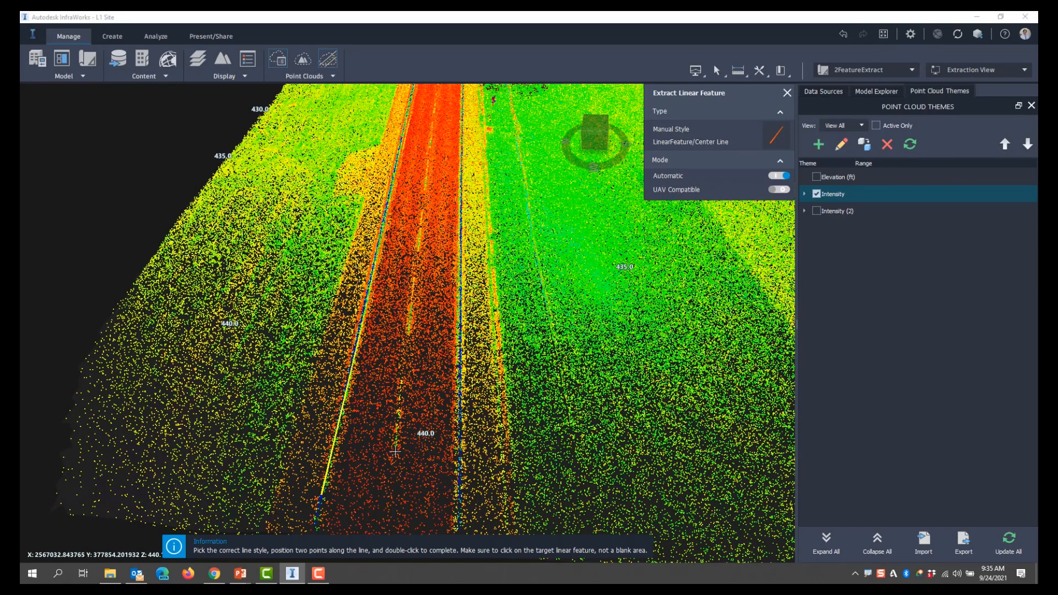
# Try to extract the road's dashed center line from two points on separate paint segments about 57 ft apart
pyautogui.click(395, 452)
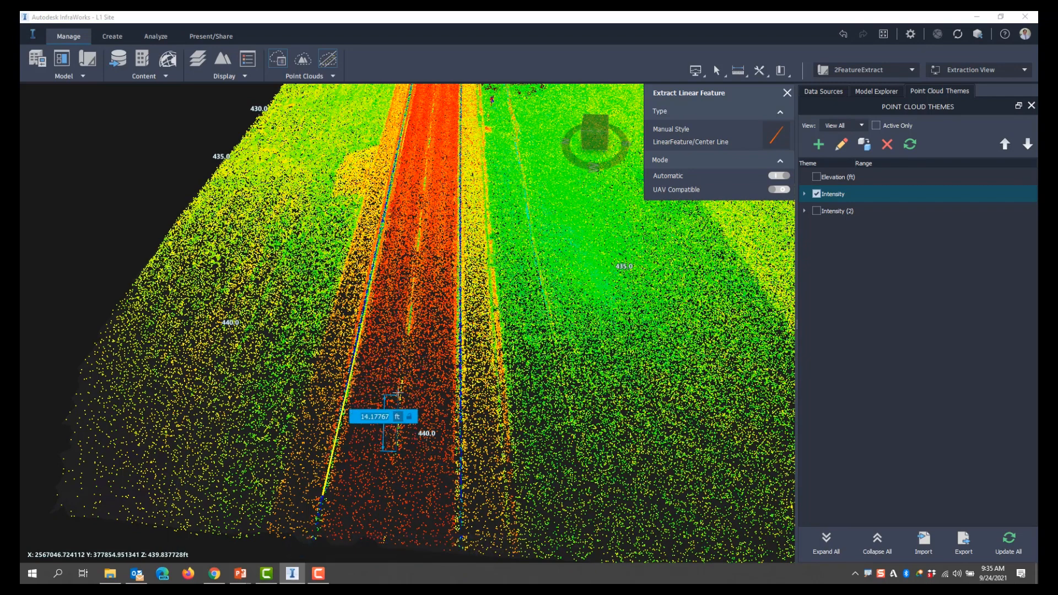
pyautogui.click(413, 274)
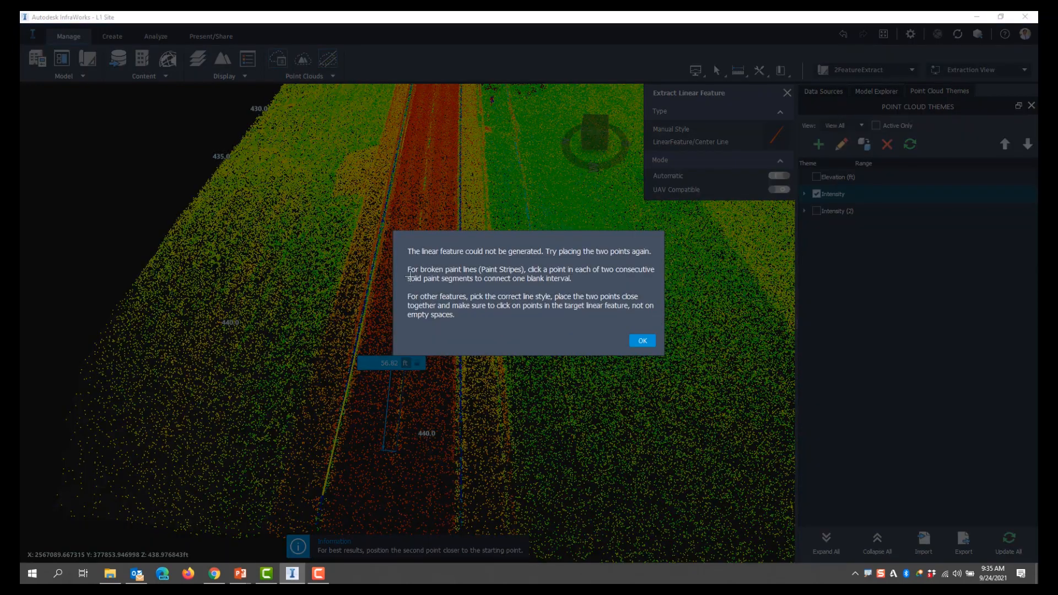
pyautogui.click(640, 340)
# Extract the dashed line as a Center Line feature from two points about 59 ft apart and end the extraction
pyautogui.click(776, 135)
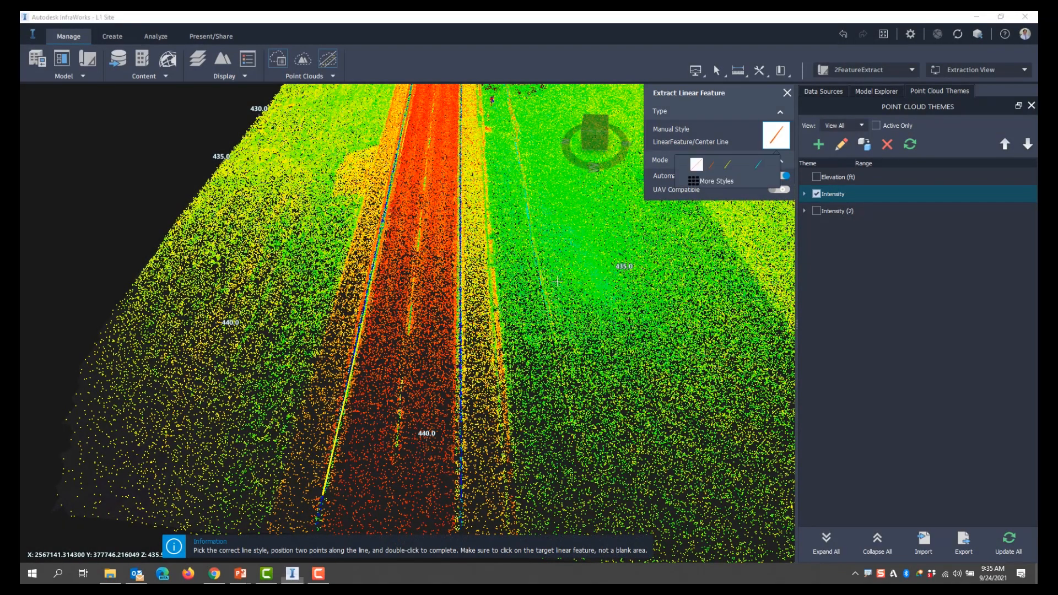
pyautogui.click(396, 459)
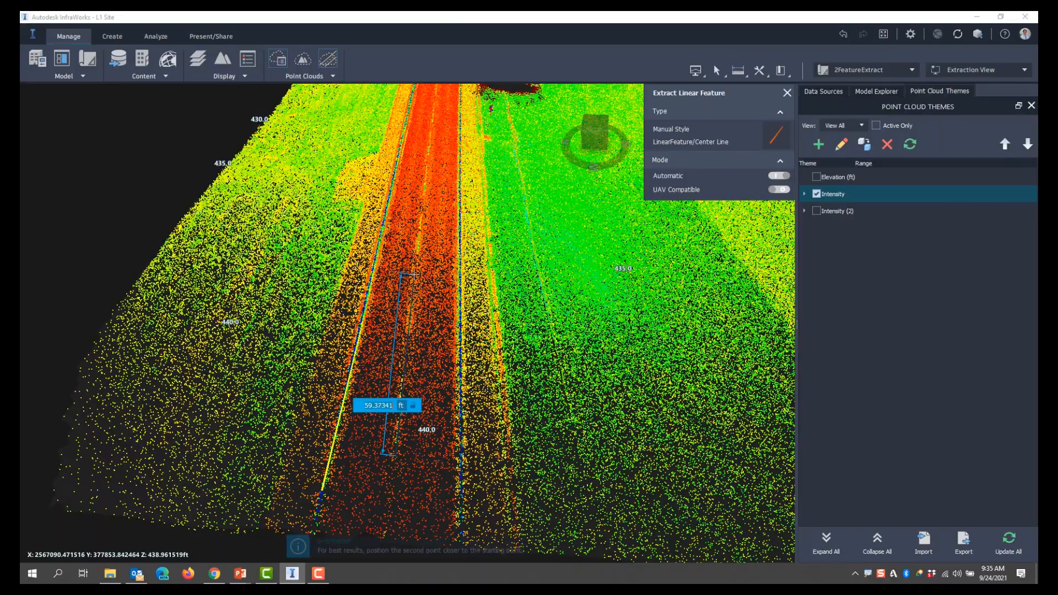
pyautogui.doubleClick(414, 274)
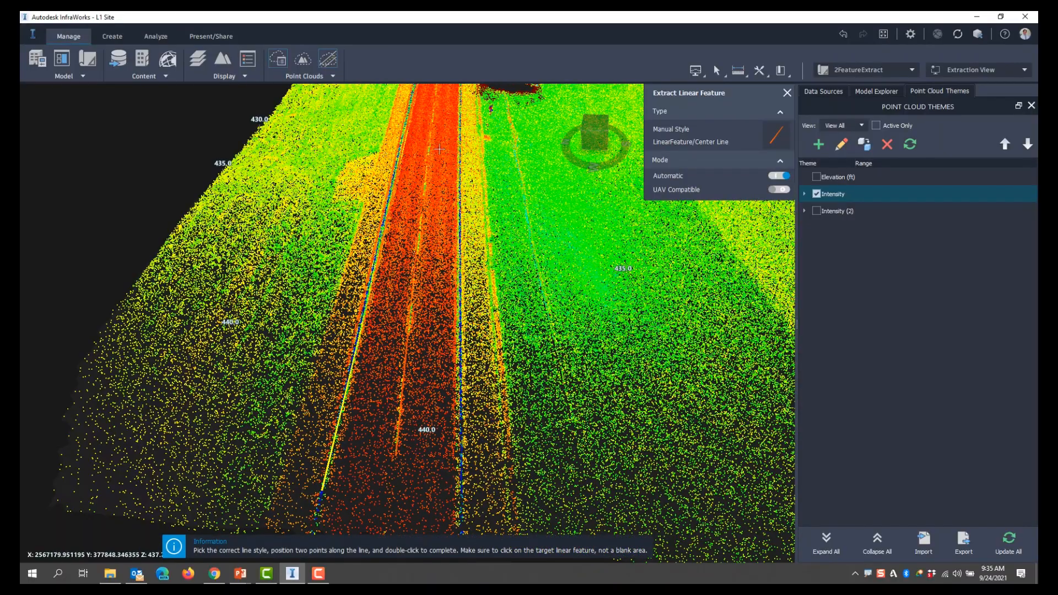
pyautogui.scroll(4, 419, 221)
pyautogui.moveTo(360, 237); pyautogui.dragTo(610, 202)
pyautogui.press('Escape')
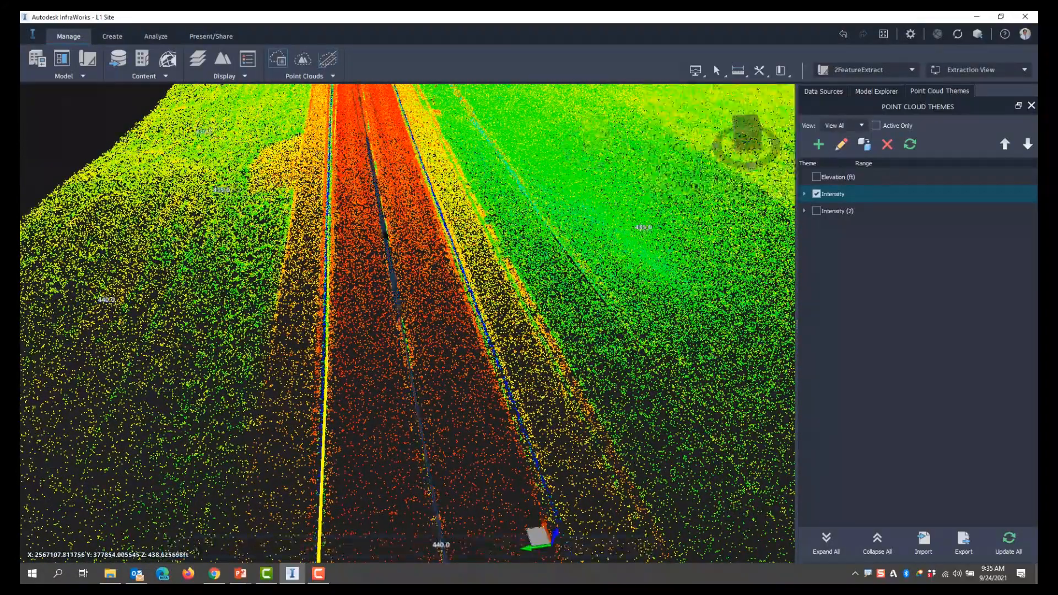
# Select the extracted center line and extend its near end to the edge of the point cloud
pyautogui.click(385, 235)
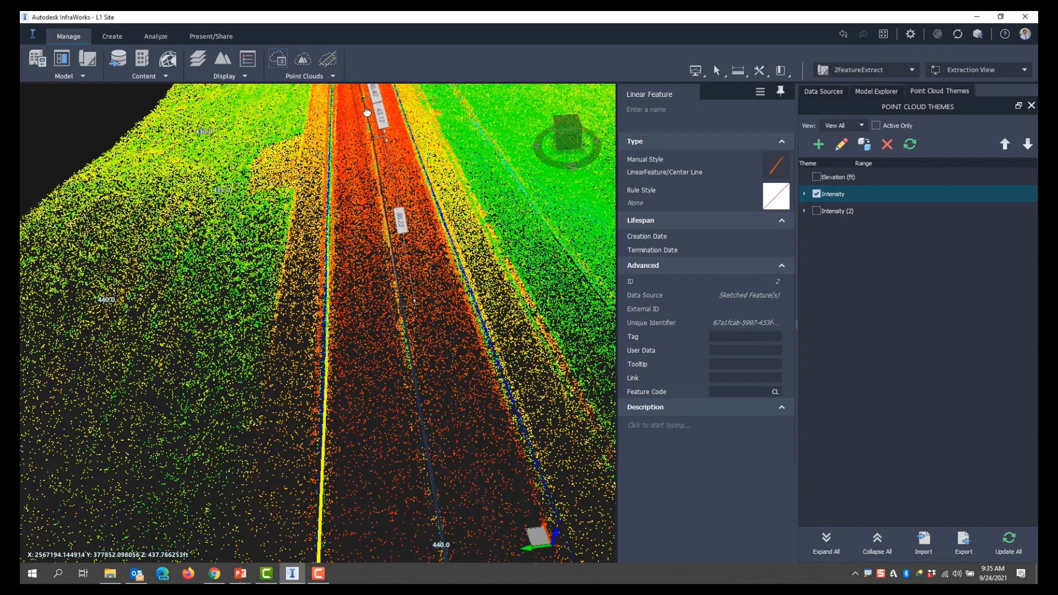
pyautogui.moveTo(364, 100); pyautogui.dragTo(386, 355, button='middle')
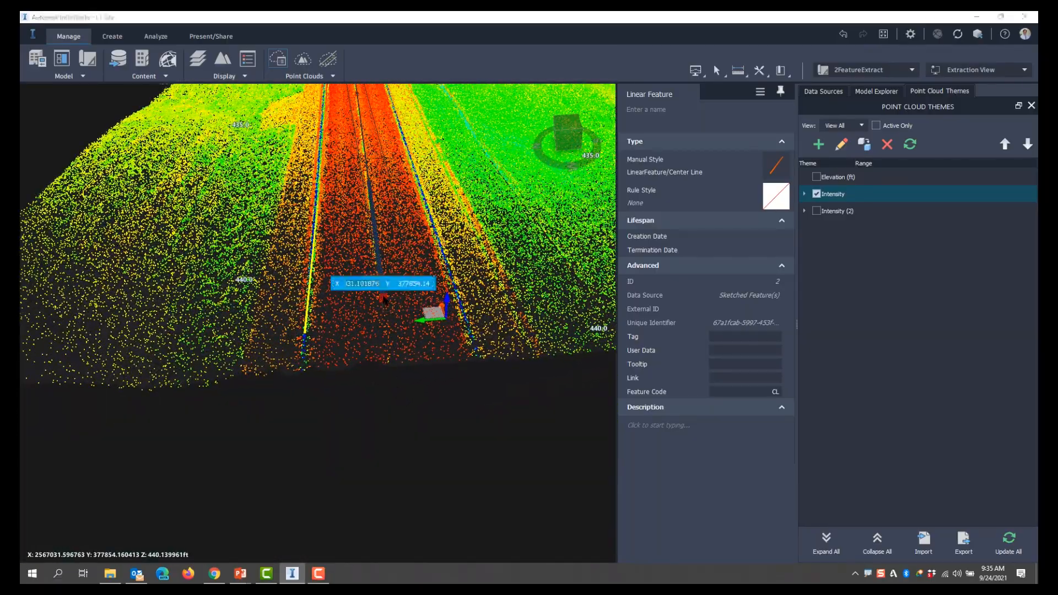
pyautogui.moveTo(384, 351); pyautogui.dragTo(388, 361)
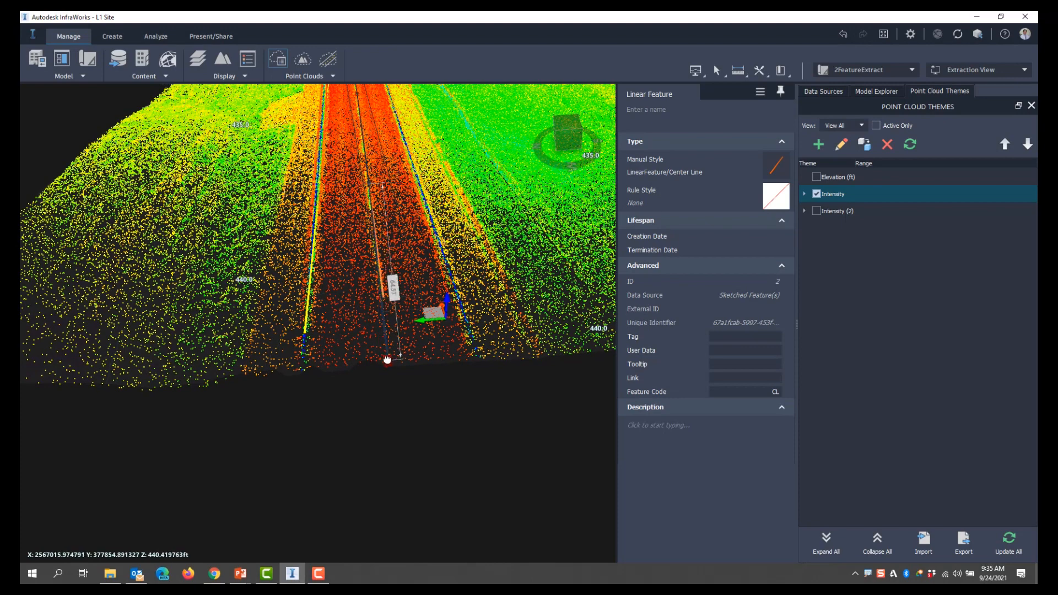
pyautogui.scroll(-2, 356, 371)
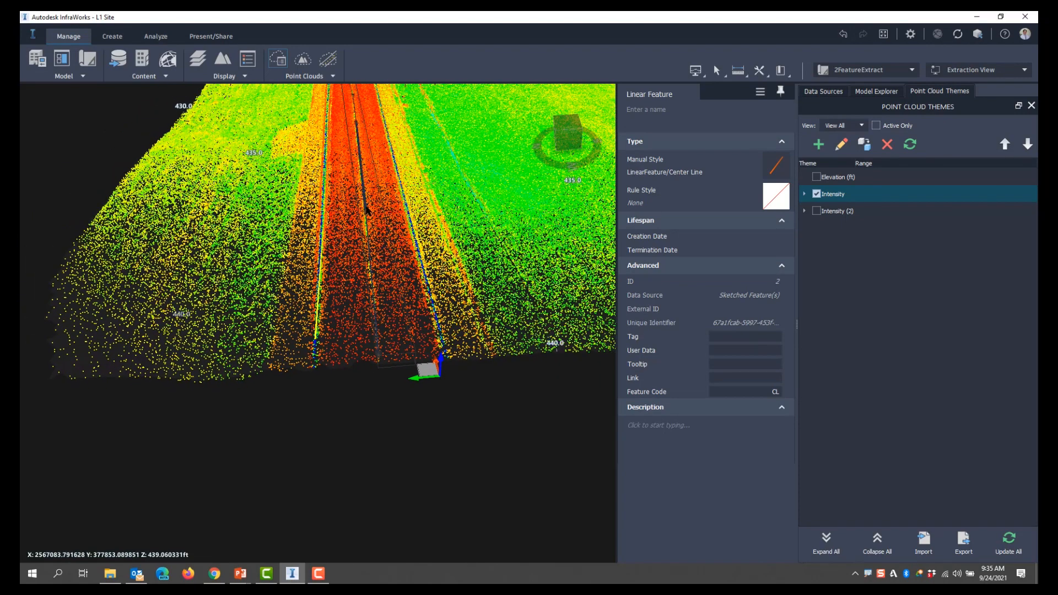
pyautogui.press('Escape')
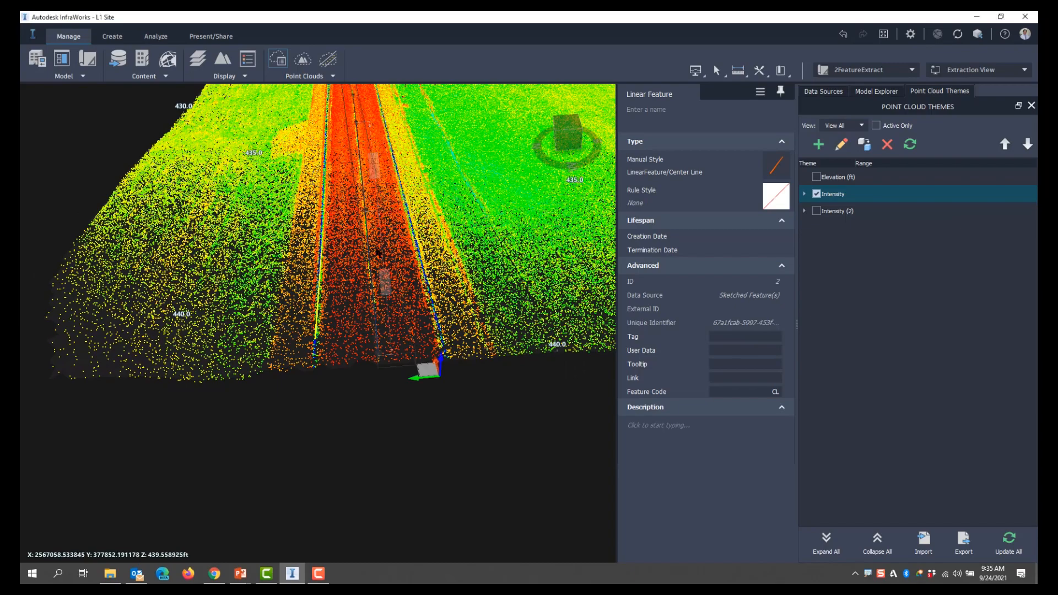
# Start a new linear feature extraction with automatic mode turned off and the LinearFeature/Breakline 1 style chosen
pyautogui.moveTo(377, 259); pyautogui.dragTo(322, 296)
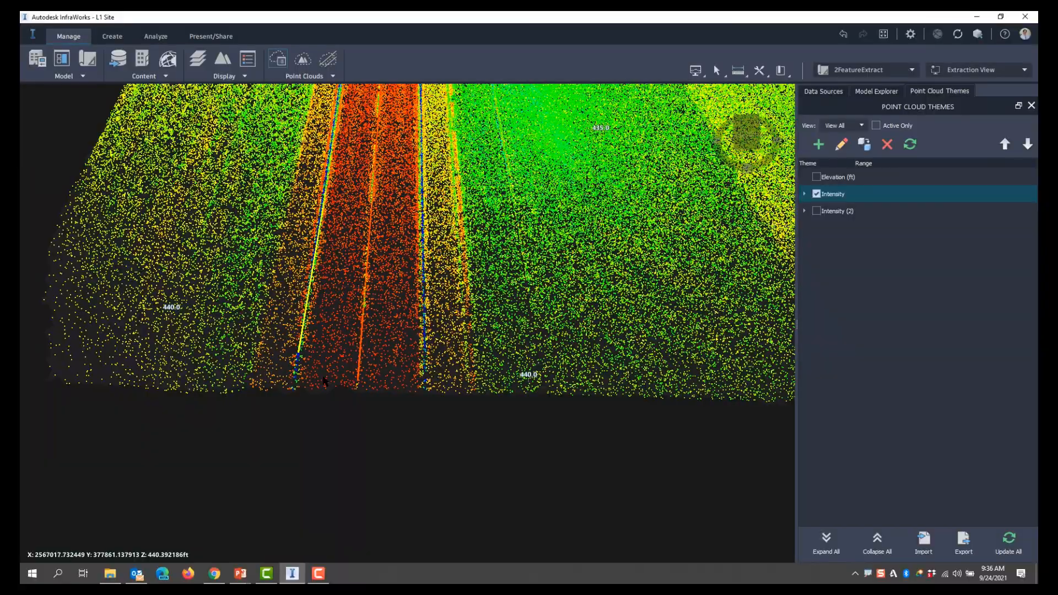
pyautogui.moveTo(285, 334); pyautogui.dragTo(441, 317)
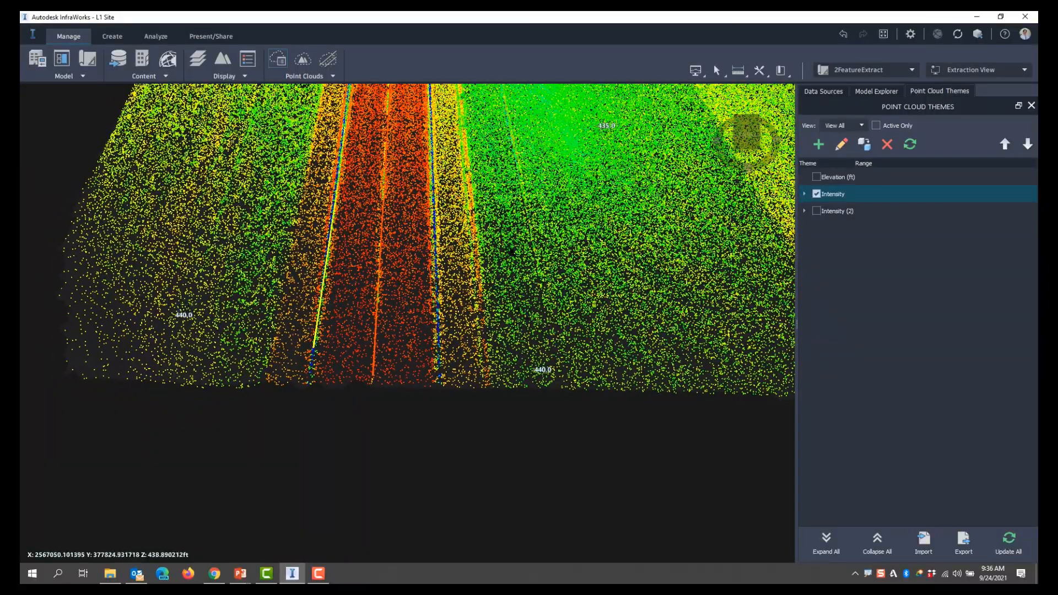
pyautogui.moveTo(483, 353); pyautogui.dragTo(540, 341)
pyautogui.moveTo(529, 248); pyautogui.dragTo(462, 462, button='middle')
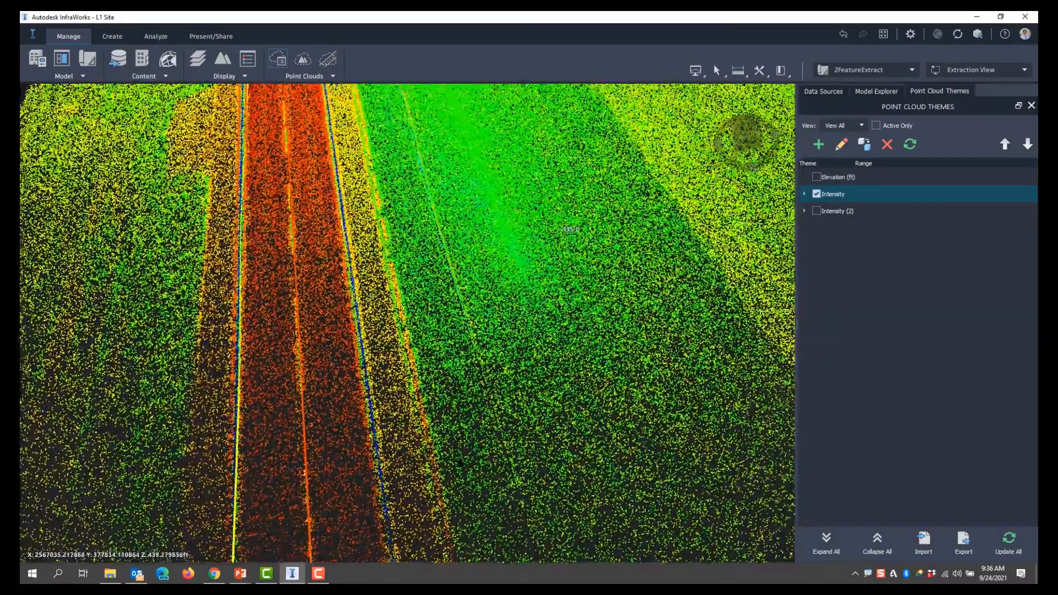
pyautogui.moveTo(461, 463); pyautogui.dragTo(383, 233)
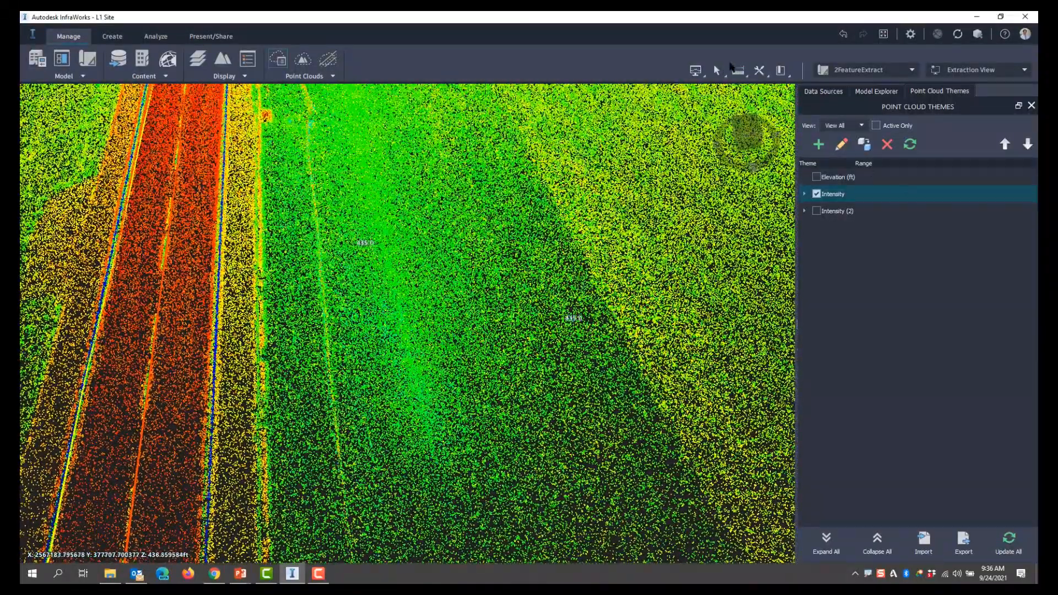
pyautogui.click(326, 62)
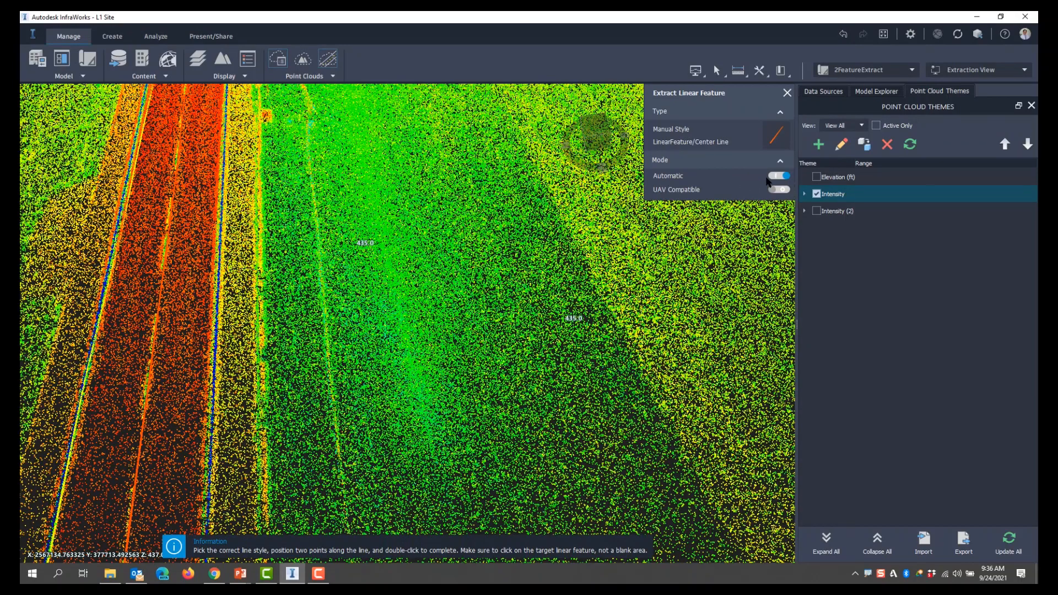
pyautogui.click(776, 135)
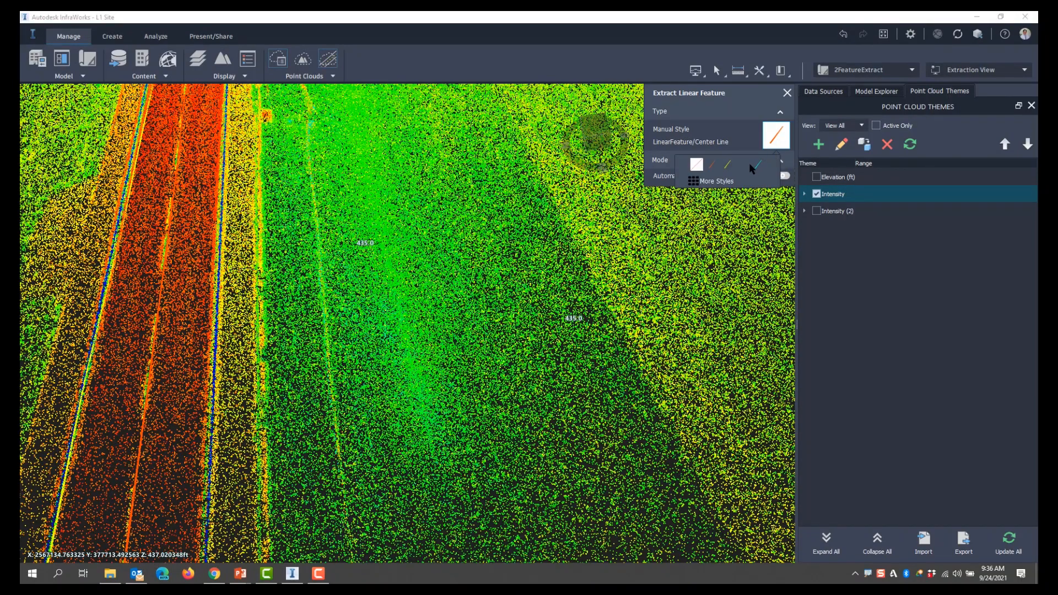
pyautogui.click(758, 165)
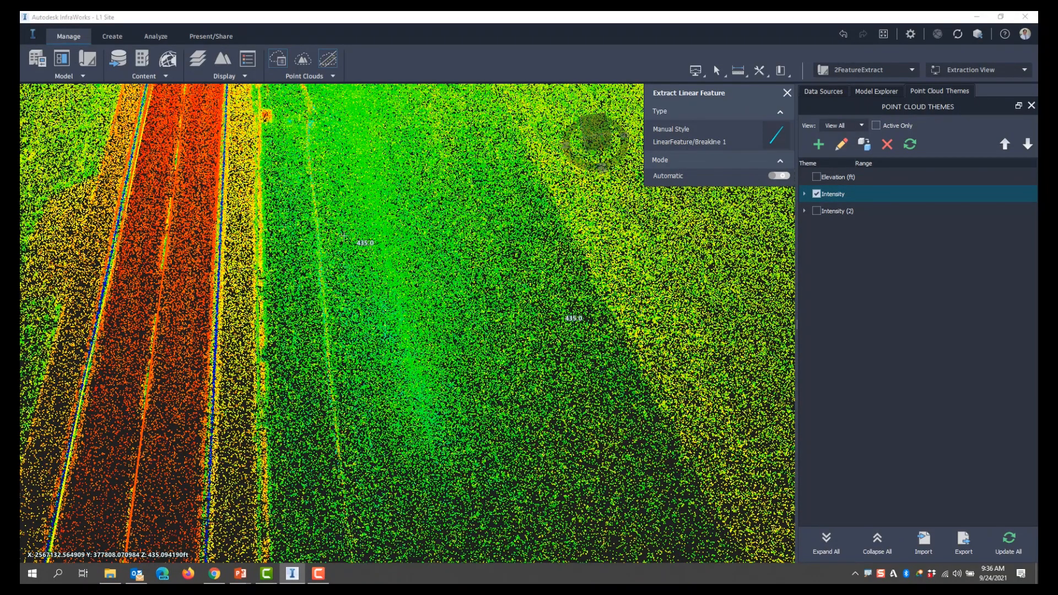
# Trace a Breakline 1 feature point by point along the bright green strip in the field beside the road and finish it
pyautogui.click(357, 131)
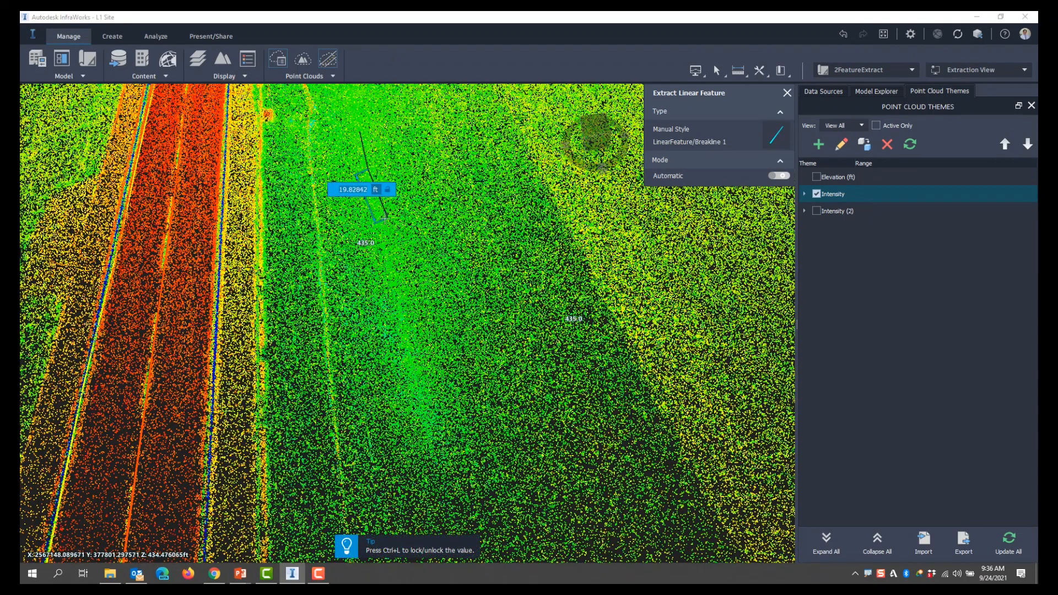
pyautogui.click(381, 220)
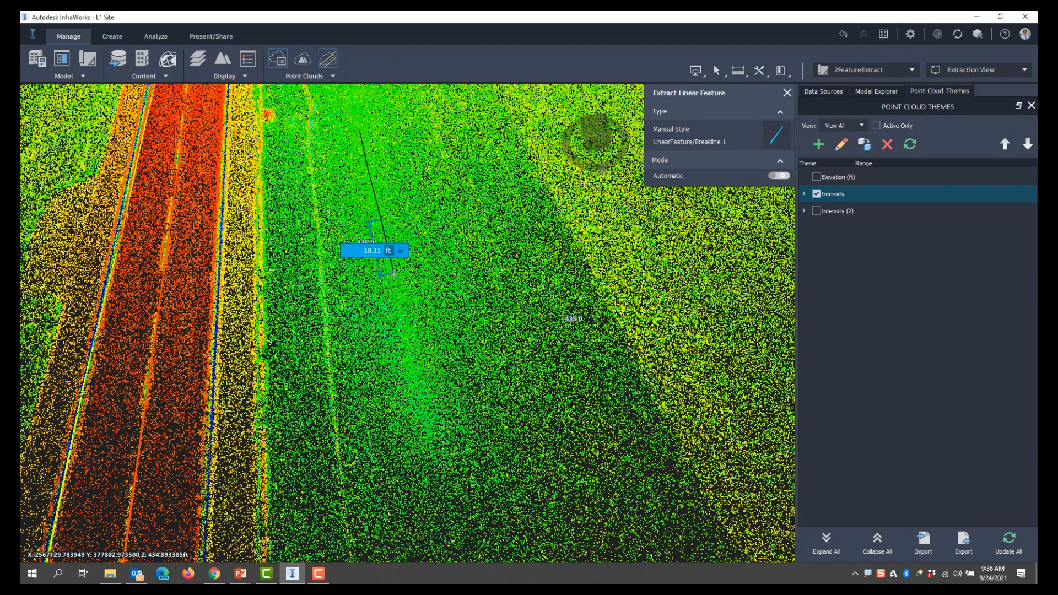
pyautogui.click(401, 306)
pyautogui.click(405, 329)
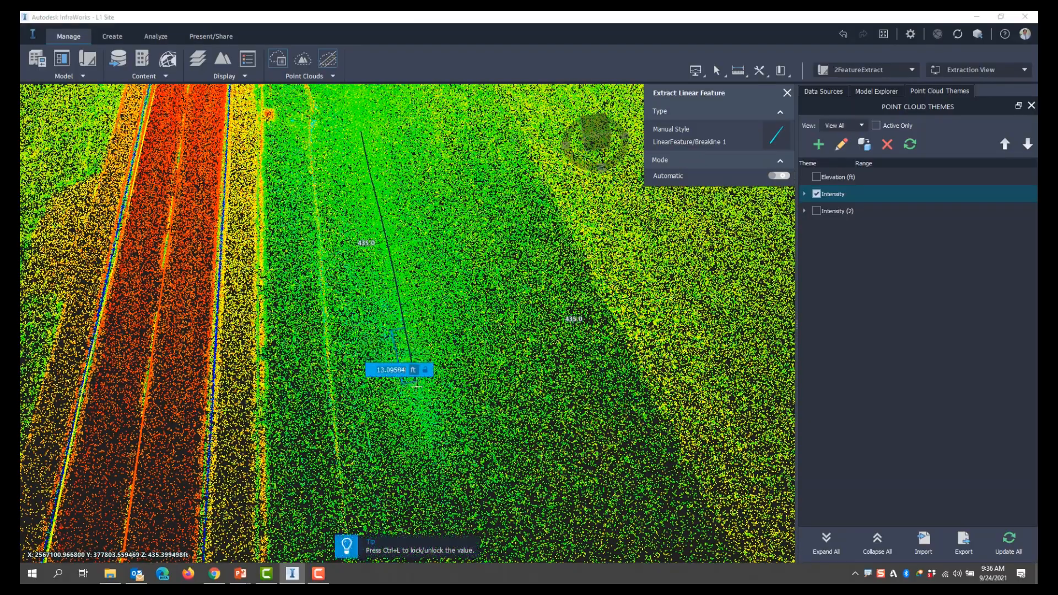
pyautogui.click(415, 382)
pyautogui.doubleClick(426, 442)
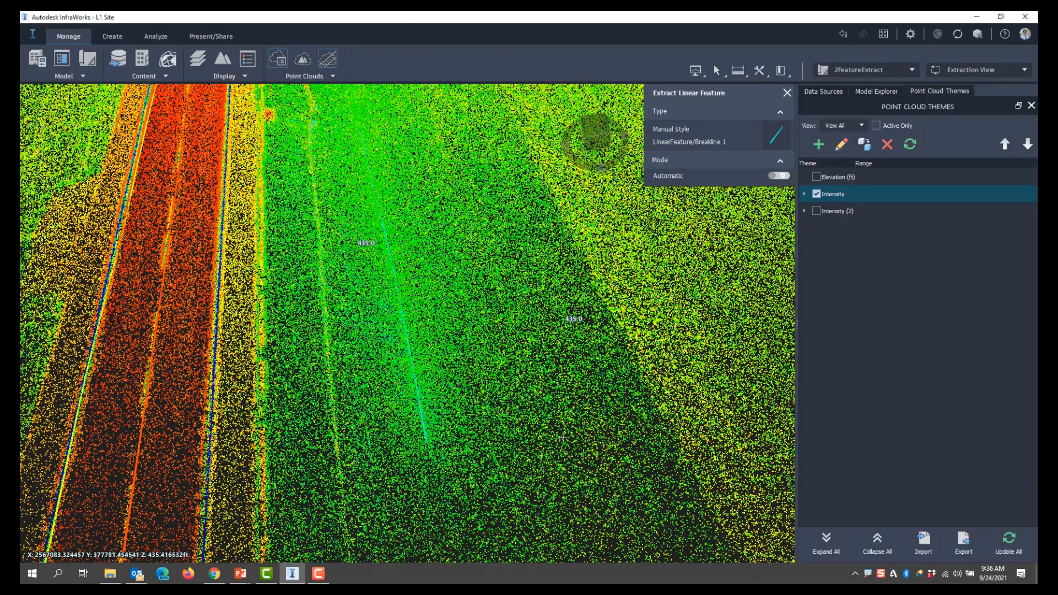
# Examine the extracted road lines and field breaklines in the ModelExtractComplete proposal from several angles
pyautogui.moveTo(563, 437); pyautogui.dragTo(576, 397)
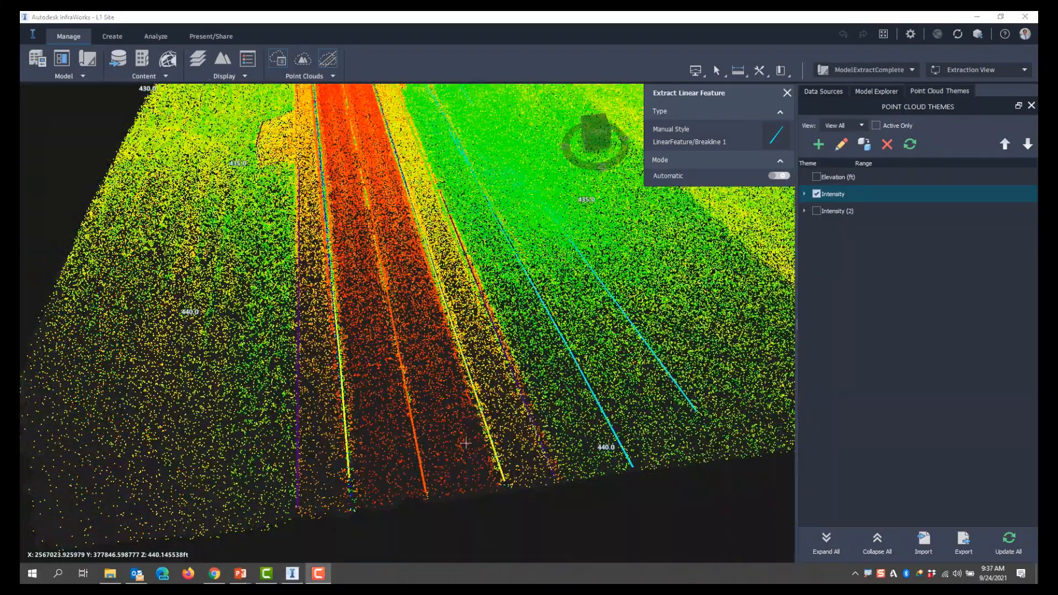
pyautogui.moveTo(465, 443); pyautogui.dragTo(499, 465)
pyautogui.scroll(-3, 406, 422)
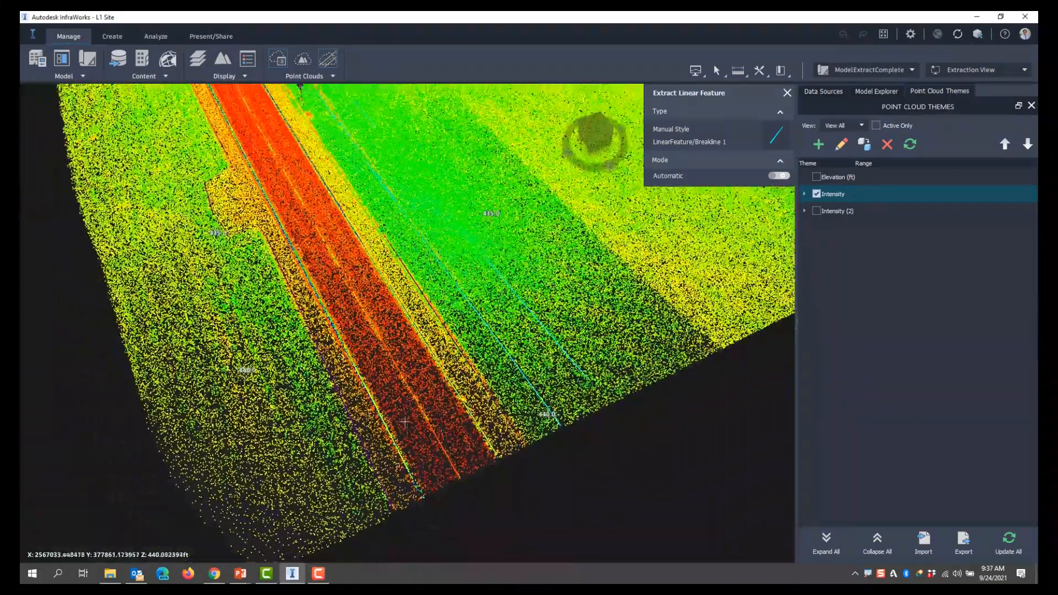
pyautogui.moveTo(405, 423); pyautogui.dragTo(403, 415)
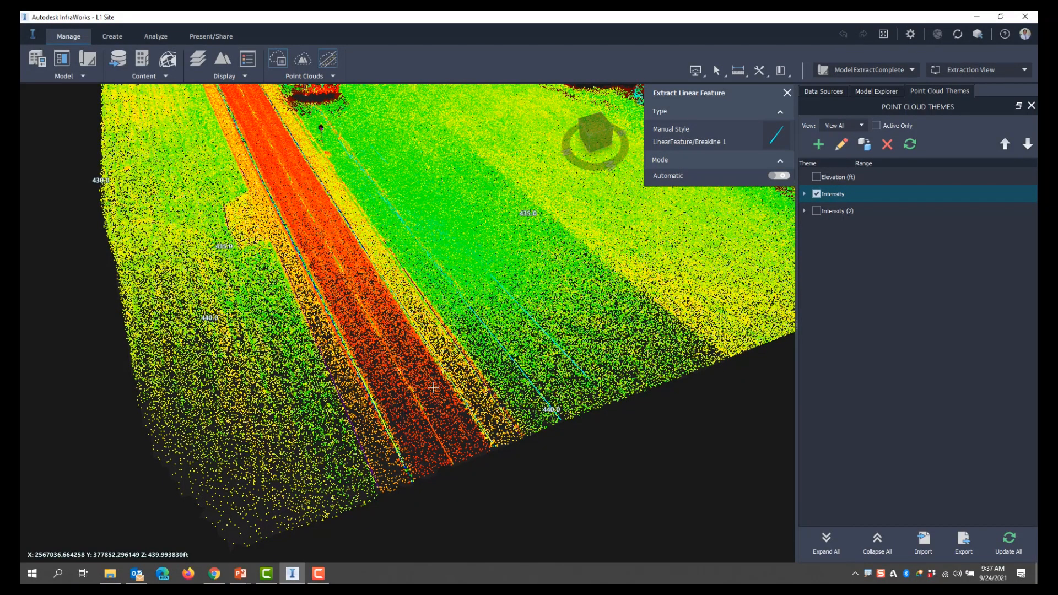
pyautogui.moveTo(433, 387); pyautogui.dragTo(414, 371)
pyautogui.moveTo(415, 370); pyautogui.dragTo(300, 441, button='middle')
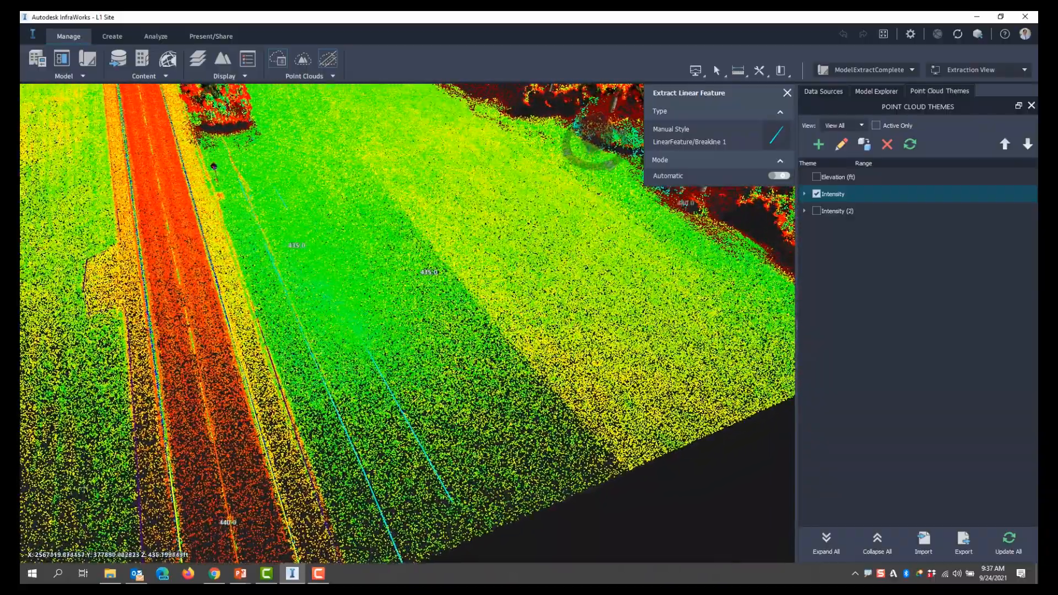
pyautogui.moveTo(494, 322); pyautogui.dragTo(583, 311, button='middle')
pyautogui.moveTo(292, 261); pyautogui.dragTo(182, 291, button='middle')
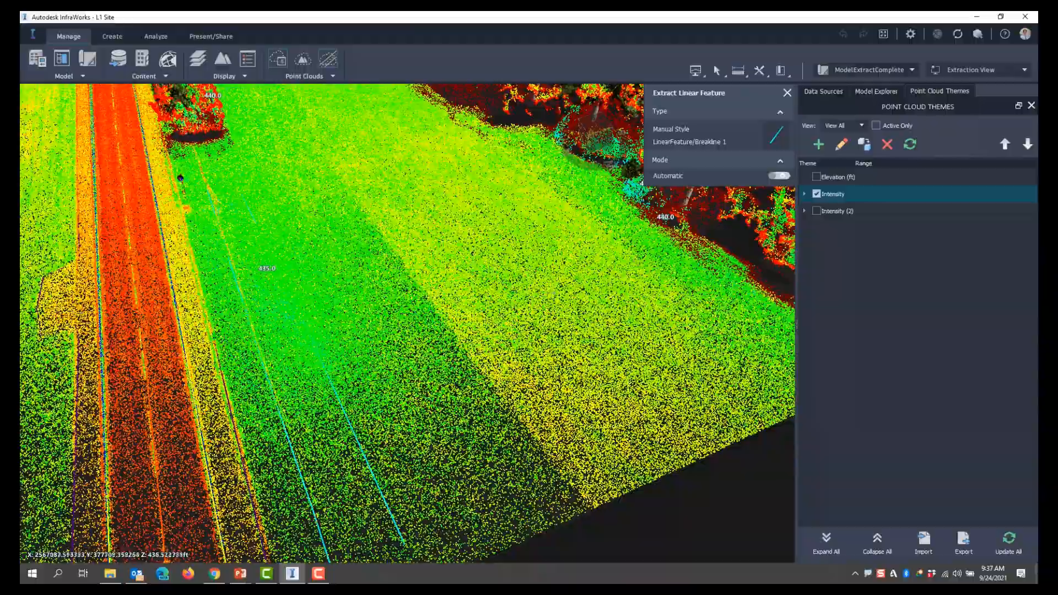
pyautogui.moveTo(515, 324); pyautogui.dragTo(410, 337)
pyautogui.click(398, 299)
pyautogui.scroll(-4, 418, 302)
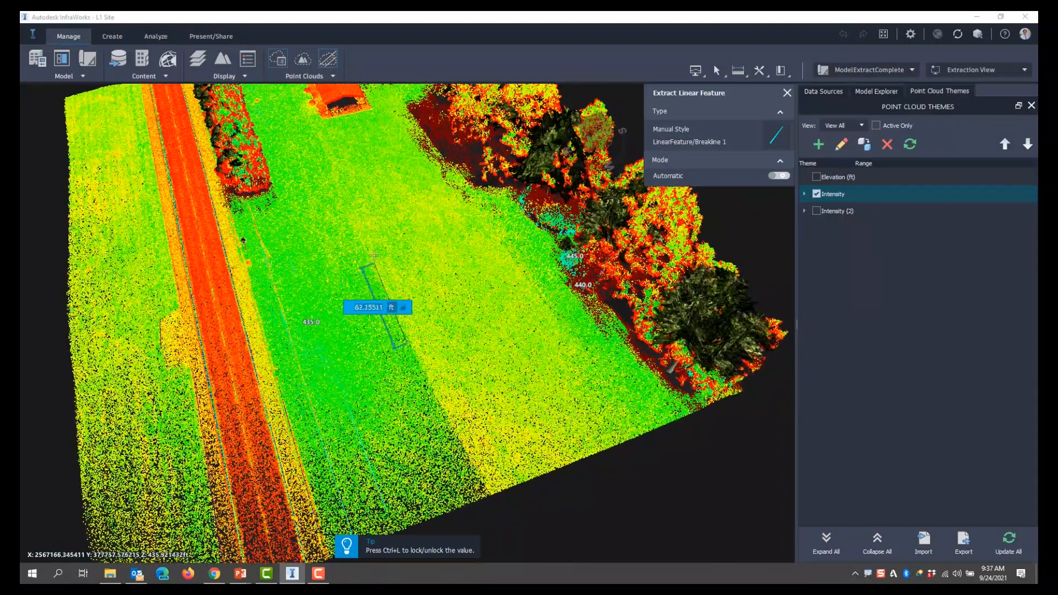
pyautogui.press('Escape')
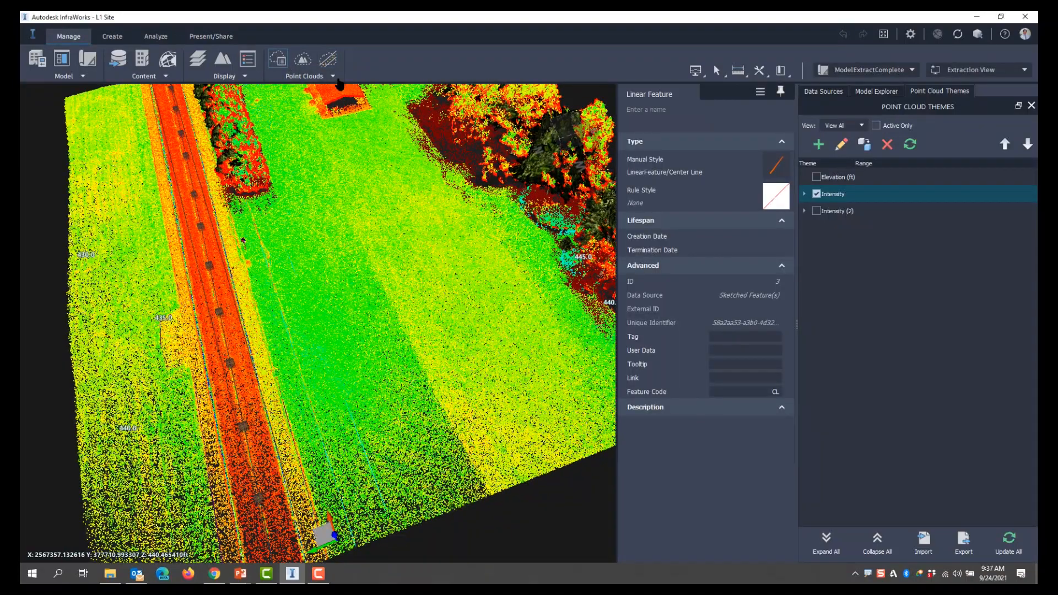
# Run Vertical Feature Extraction on the point cloud and examine the row of modeled trees along the field's edge
pyautogui.click(333, 77)
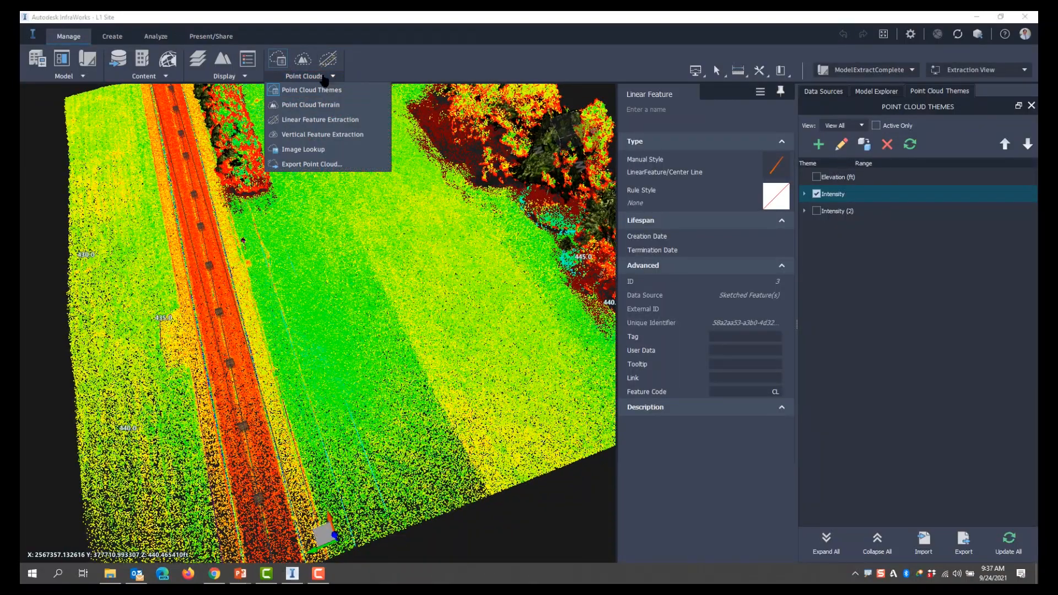
pyautogui.click(300, 134)
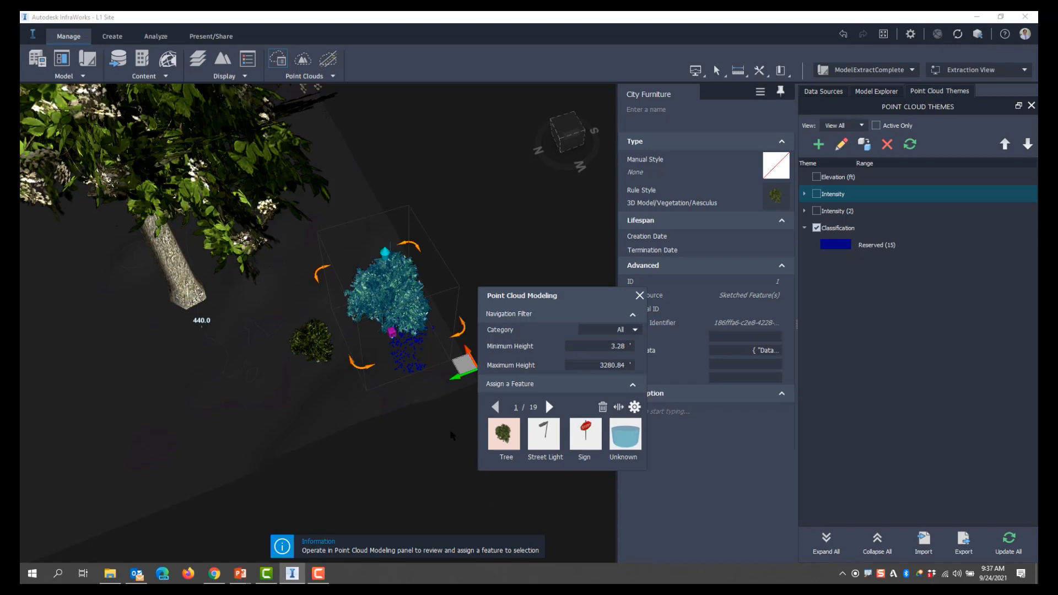
pyautogui.scroll(-5, 355, 445)
pyautogui.moveTo(356, 449); pyautogui.dragTo(409, 358)
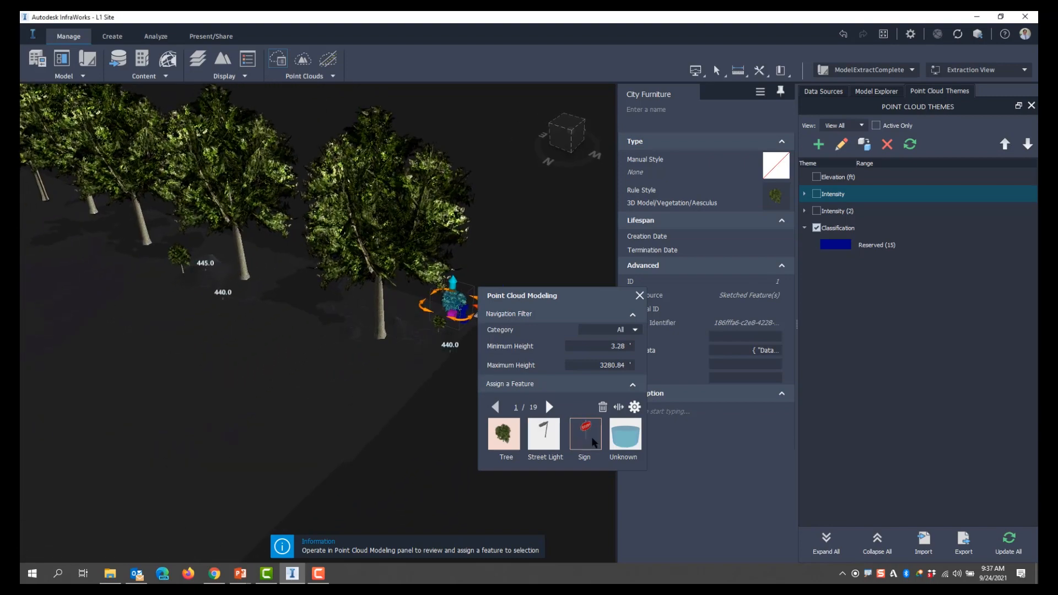
pyautogui.scroll(-5, 276, 374)
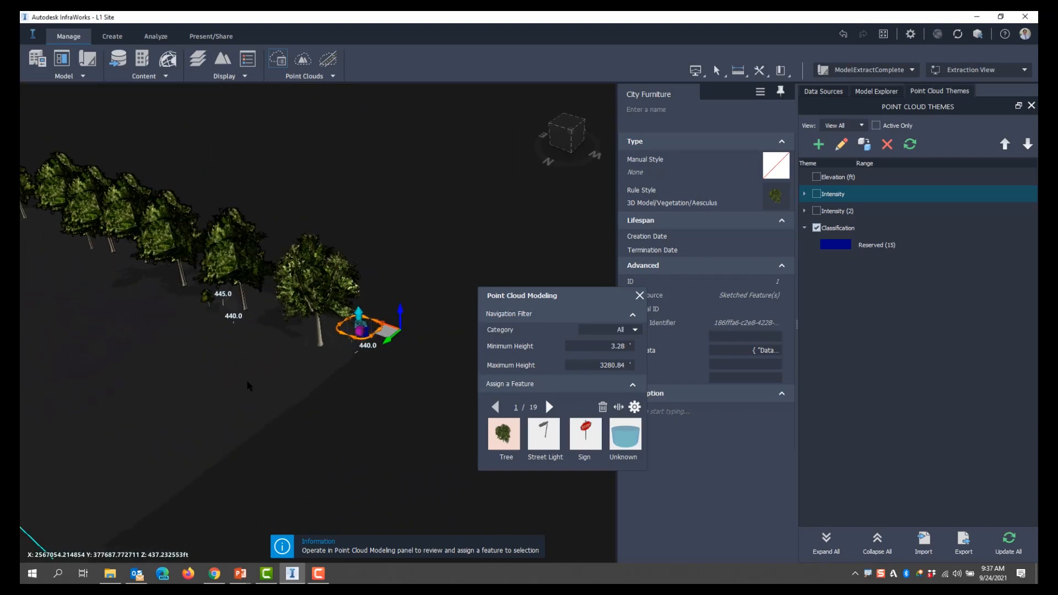
pyautogui.moveTo(250, 384); pyautogui.dragTo(218, 395)
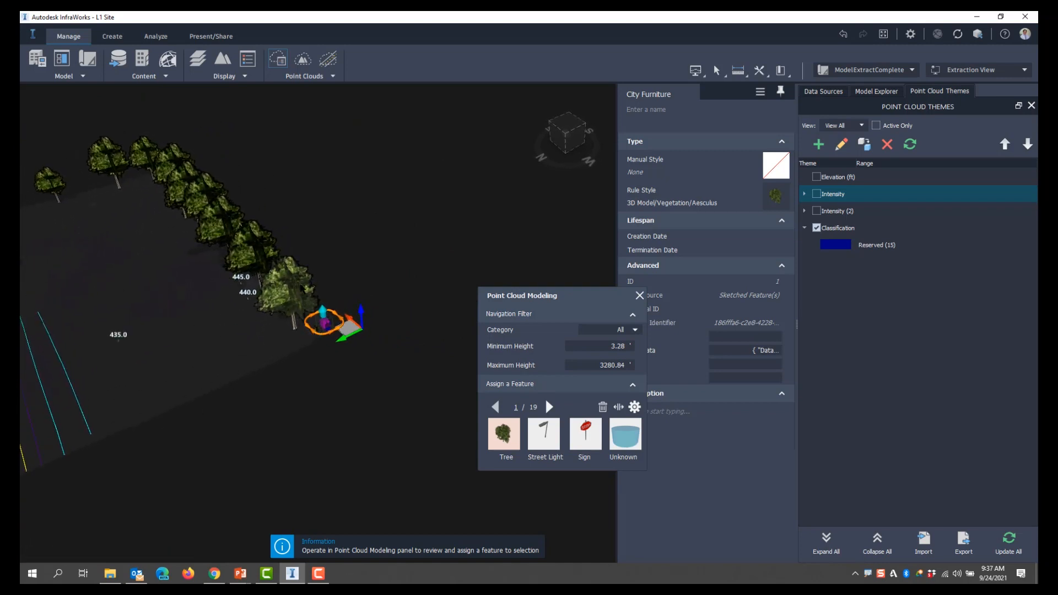
# Set the rule style of the vegetation feature at the near end of the roadside shrub row to 3D Model/Vegetation/Oval Hedge
pyautogui.click(294, 289)
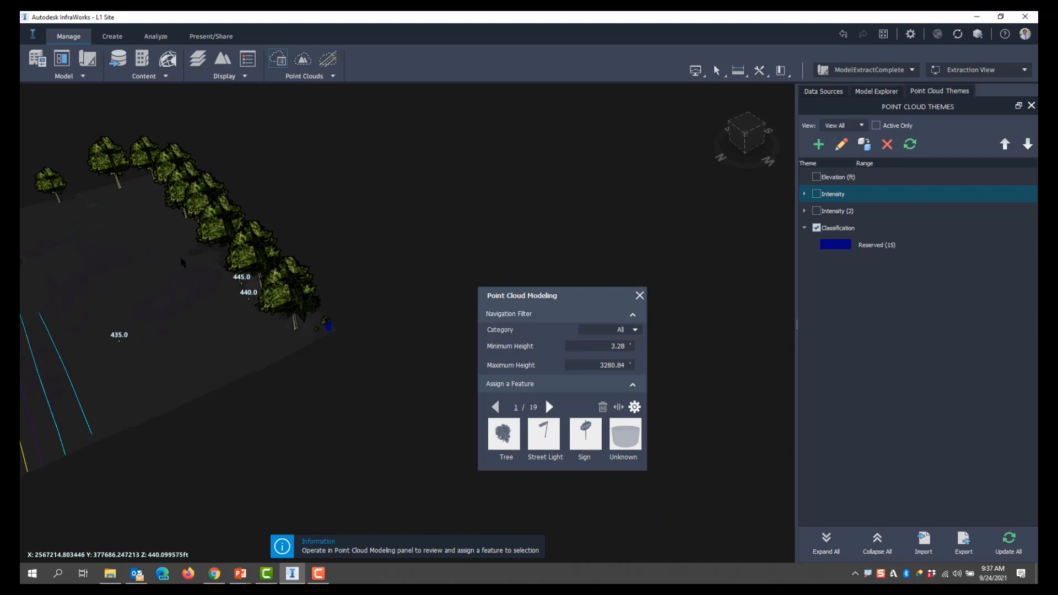
pyautogui.click(251, 313)
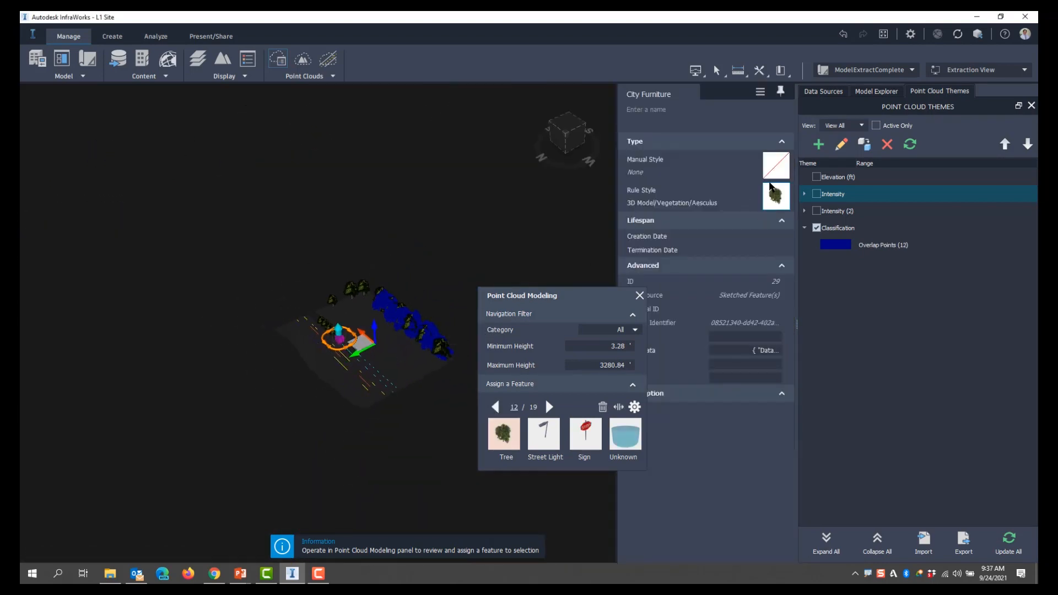
pyautogui.click(775, 190)
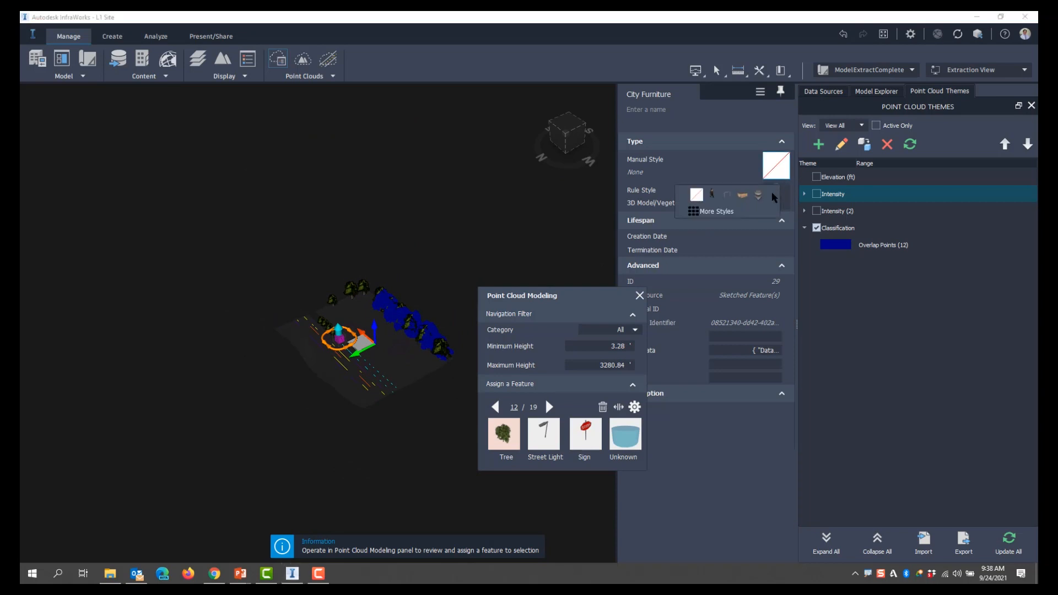
pyautogui.moveTo(779, 203)
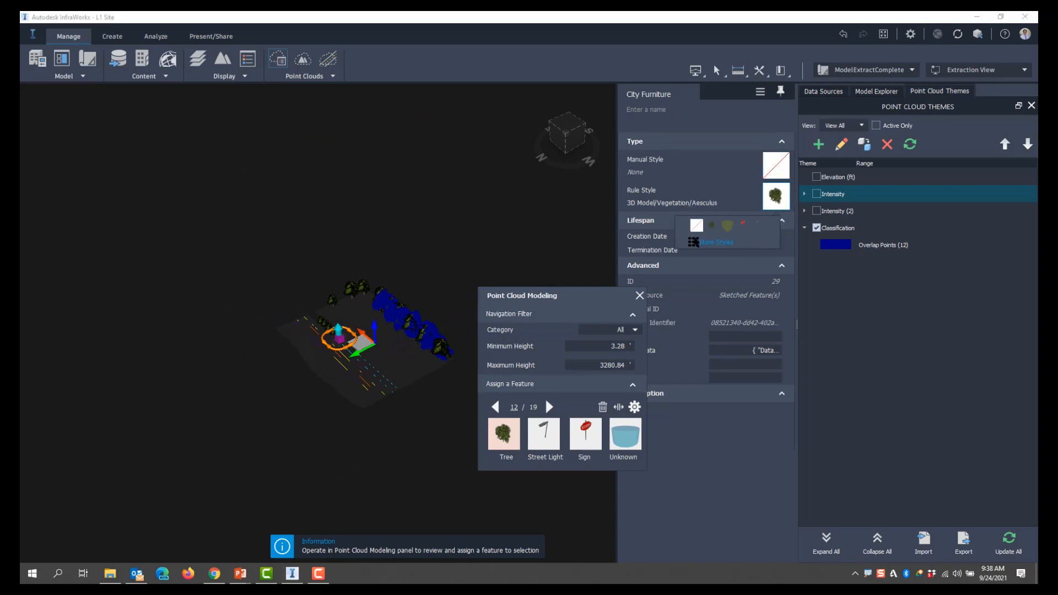
pyautogui.click(694, 243)
pyautogui.scroll(-5, 524, 295)
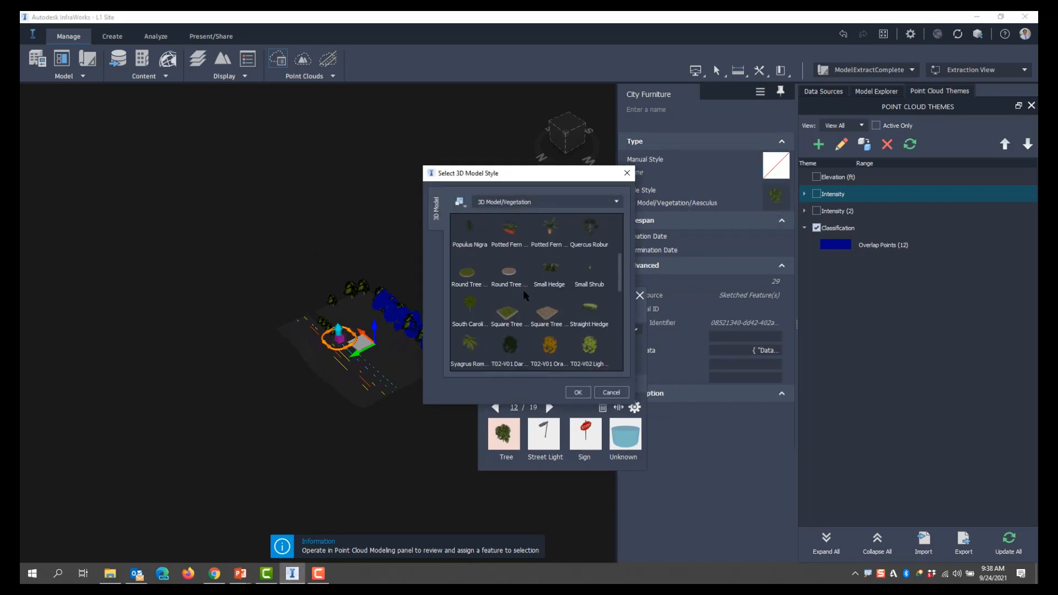
pyautogui.scroll(5, 524, 289)
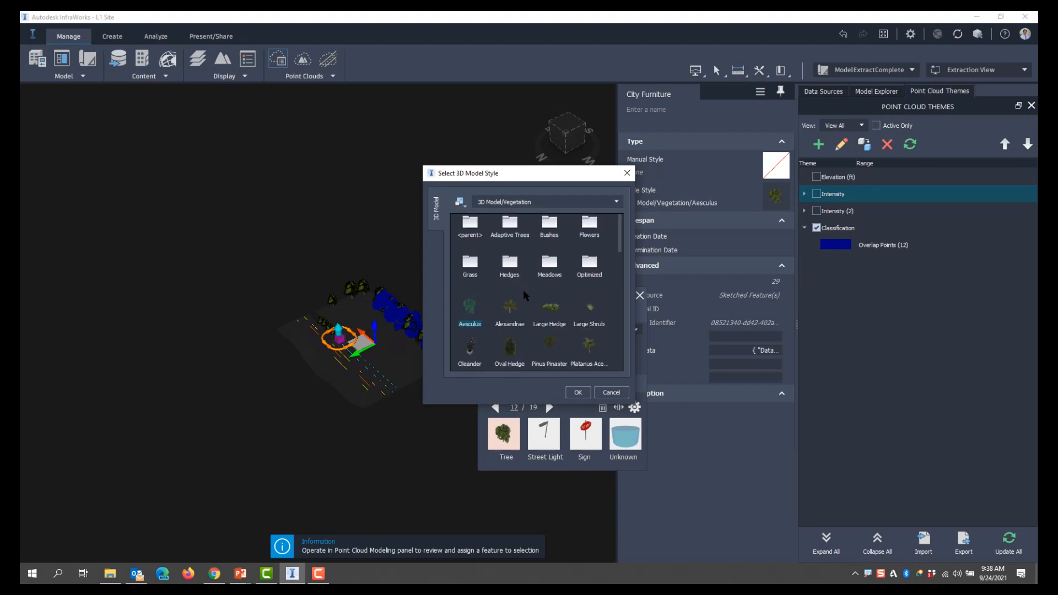
pyautogui.doubleClick(511, 346)
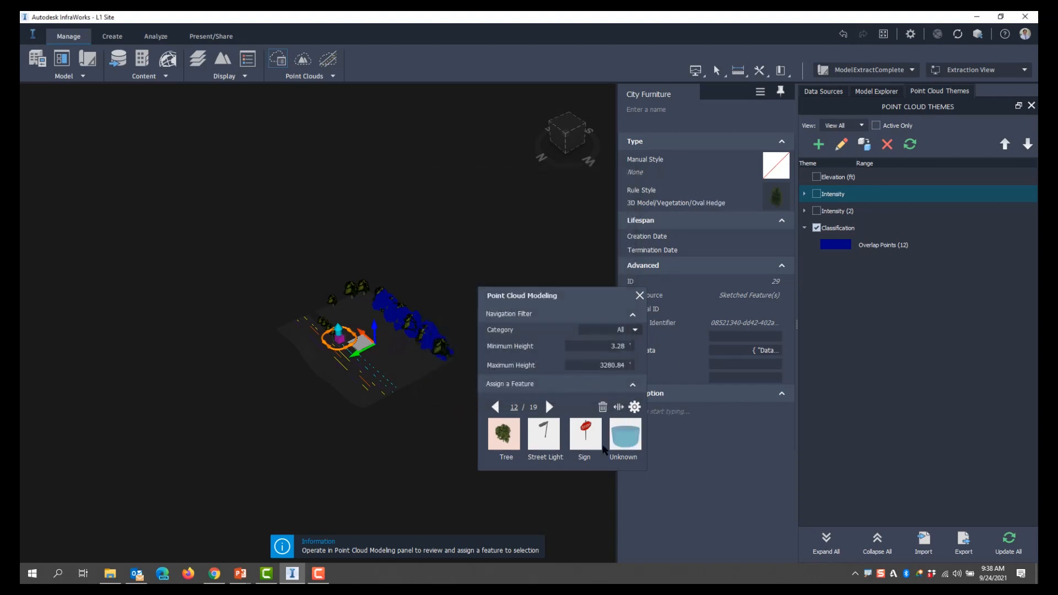
pyautogui.scroll(1, 408, 371)
pyautogui.scroll(6, 261, 333)
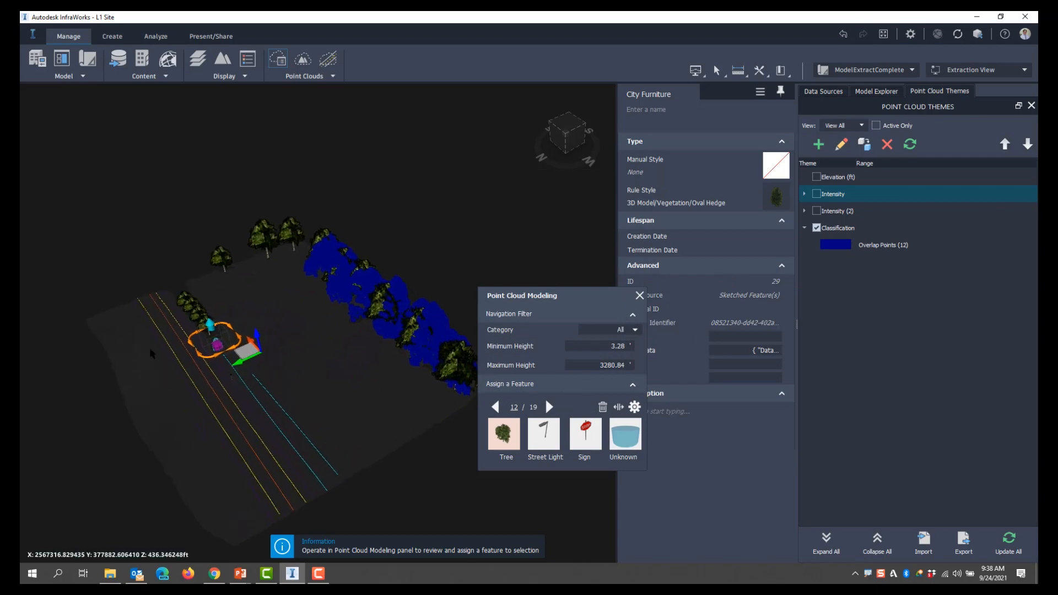
pyautogui.click(221, 324)
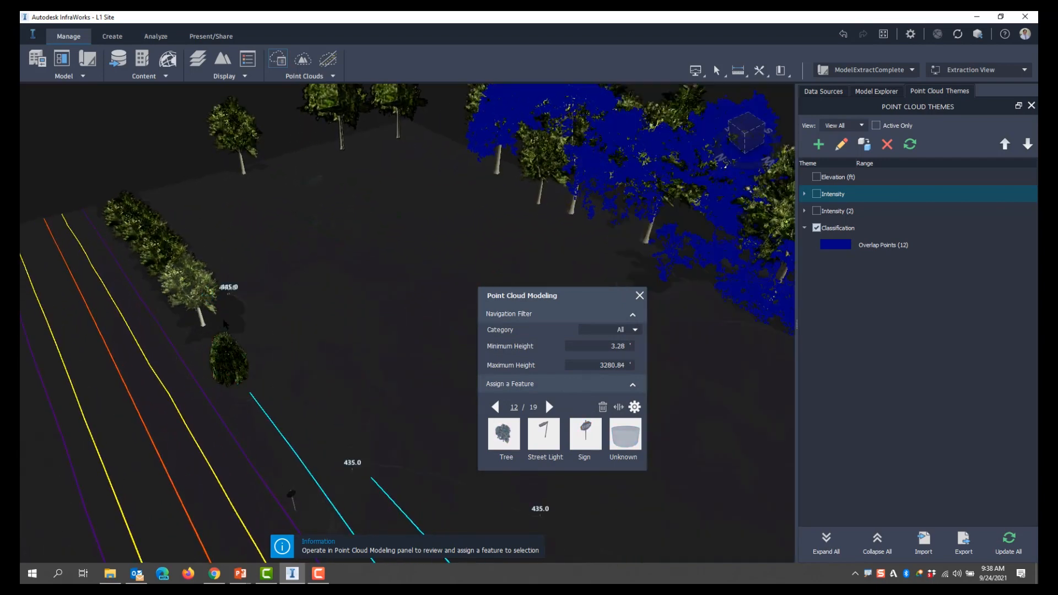
# Close the point cloud modeling session and view the whole intensity-themed site
pyautogui.scroll(-6, 220, 304)
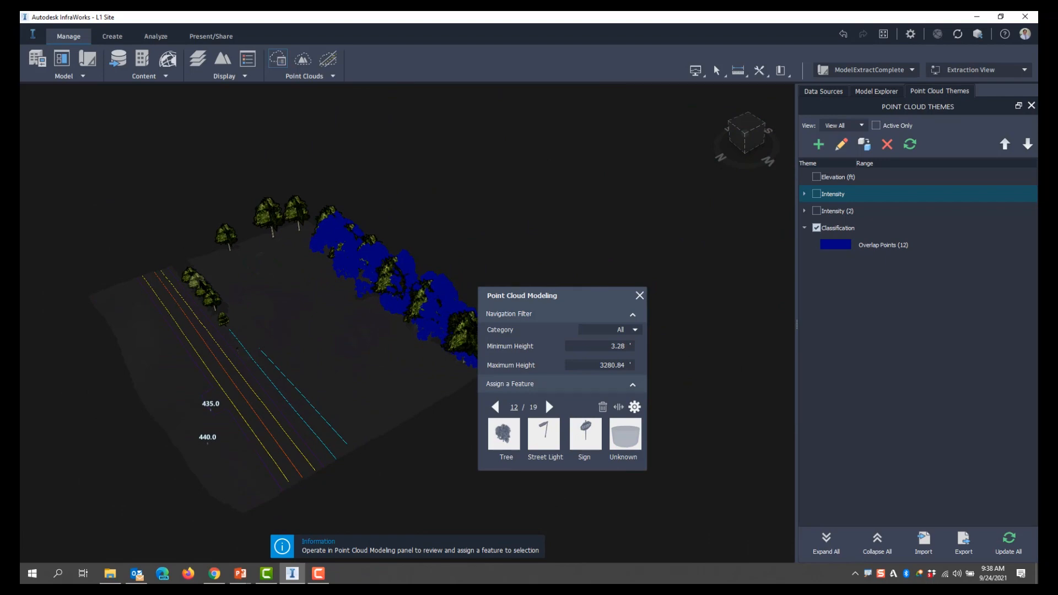
pyautogui.click(639, 295)
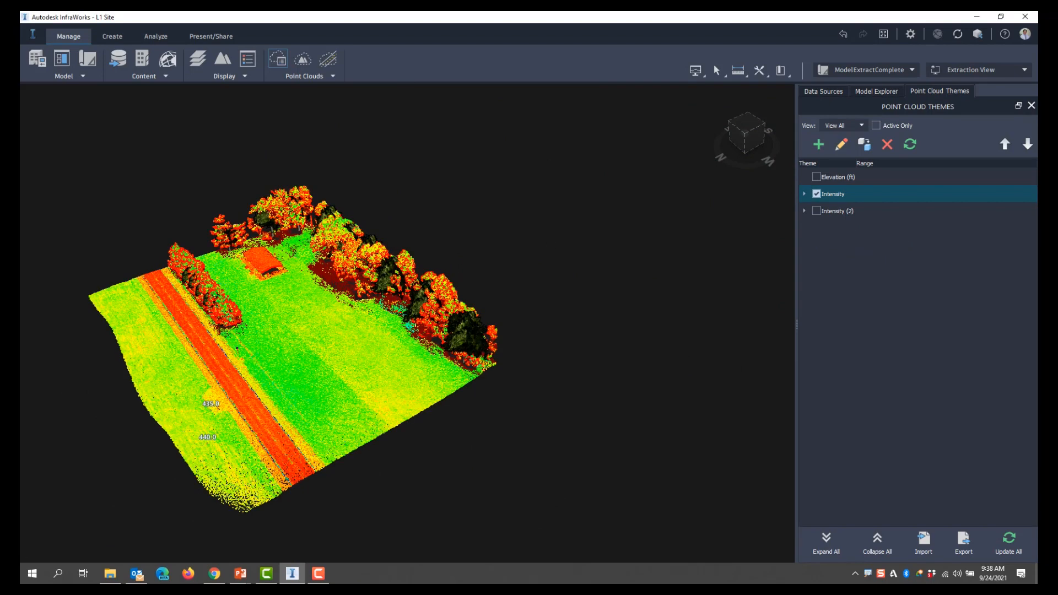
pyautogui.scroll(-2, 477, 353)
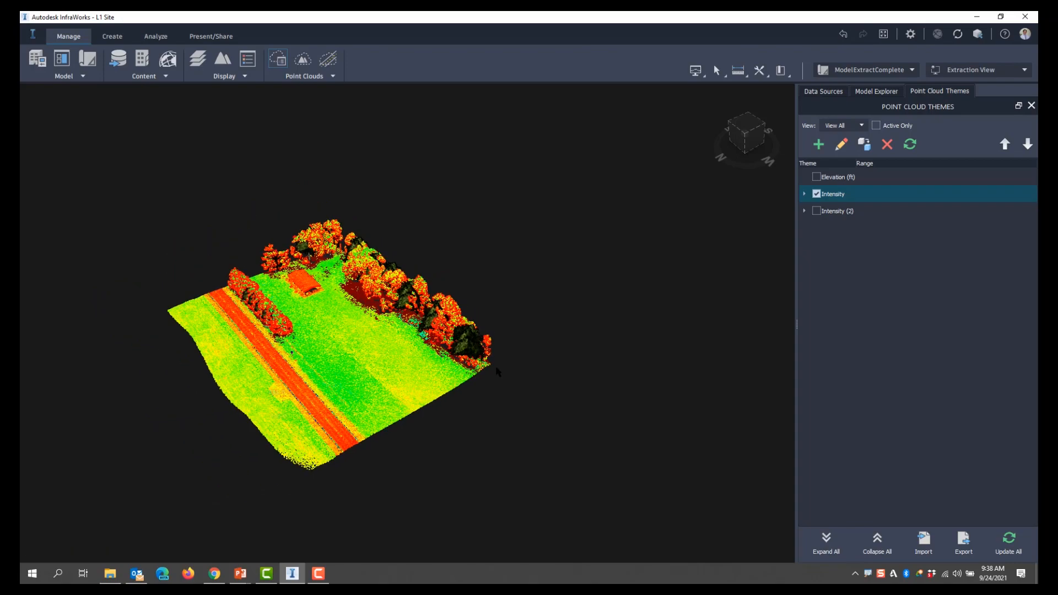
# Examine the export options for the extracted ground and features alongside the road lines, then close the export dialog
pyautogui.moveTo(345, 436); pyautogui.dragTo(248, 376)
pyautogui.scroll(3, 248, 375)
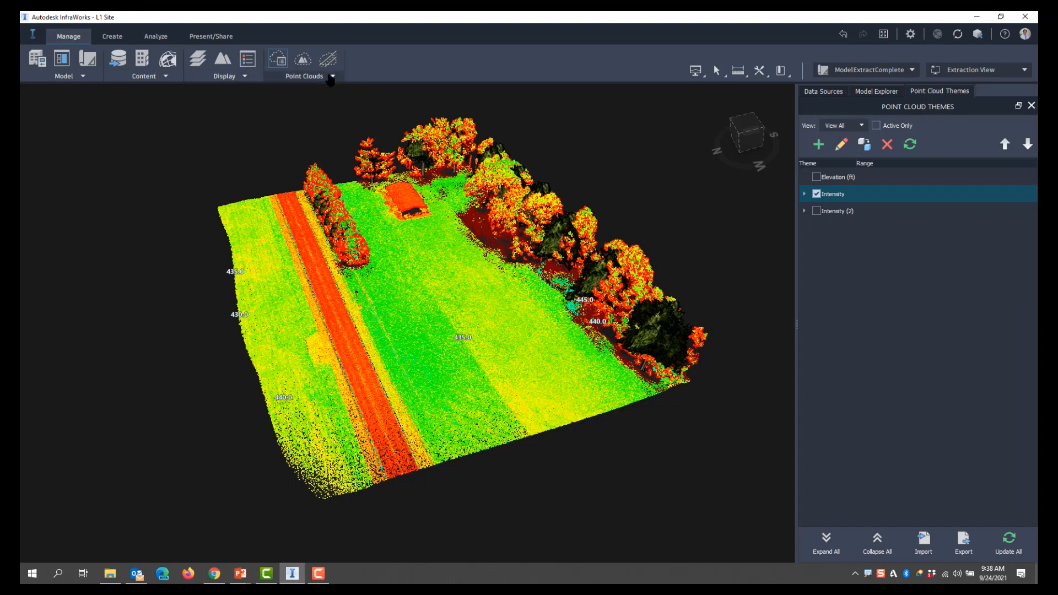
pyautogui.click(332, 77)
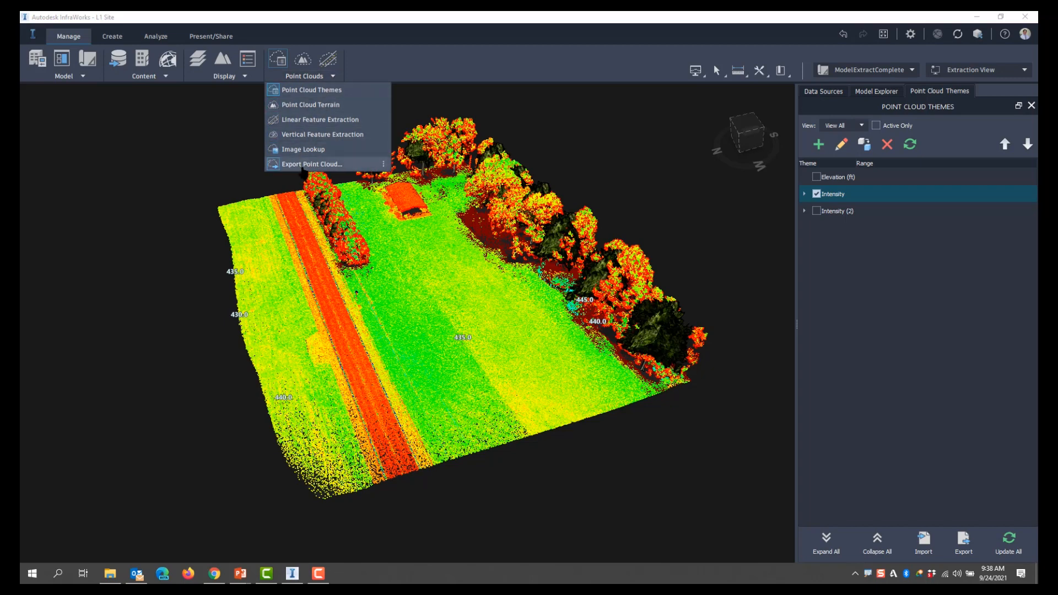
pyautogui.click(303, 164)
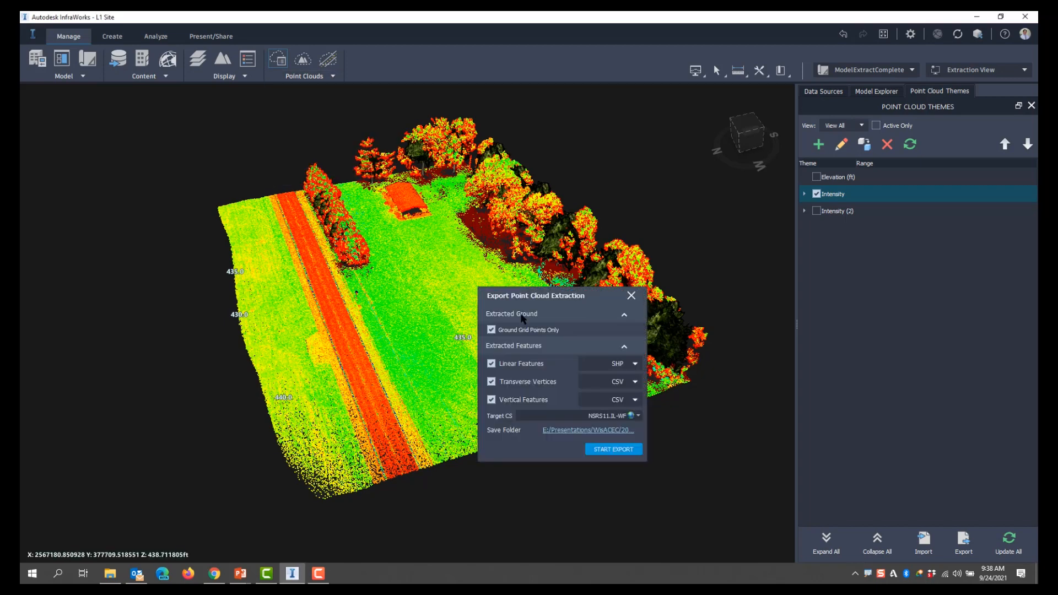
pyautogui.moveTo(530, 298); pyautogui.dragTo(477, 239)
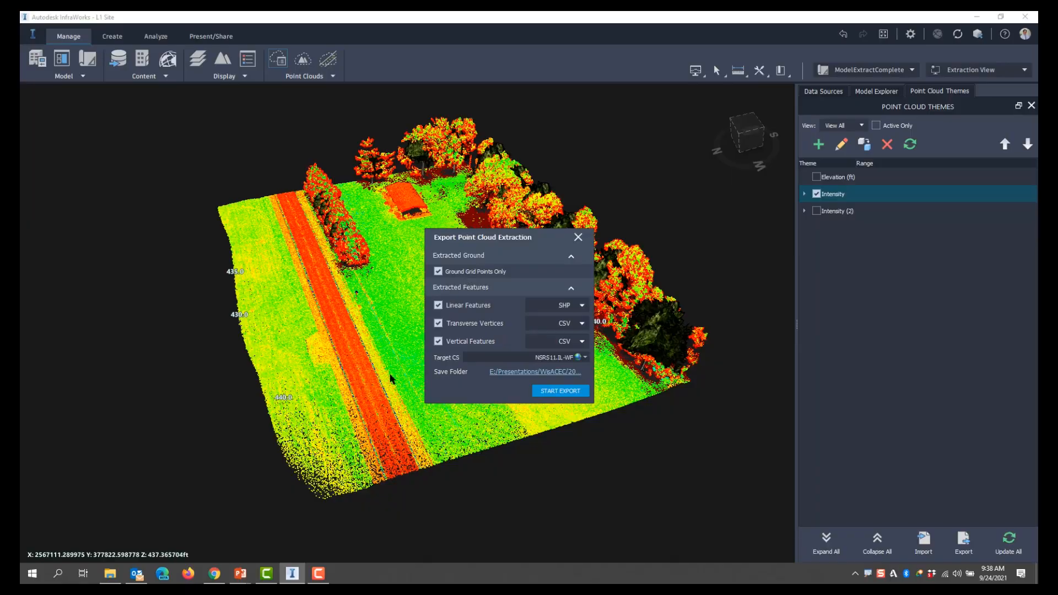
pyautogui.scroll(5, 358, 485)
pyautogui.scroll(2, 378, 474)
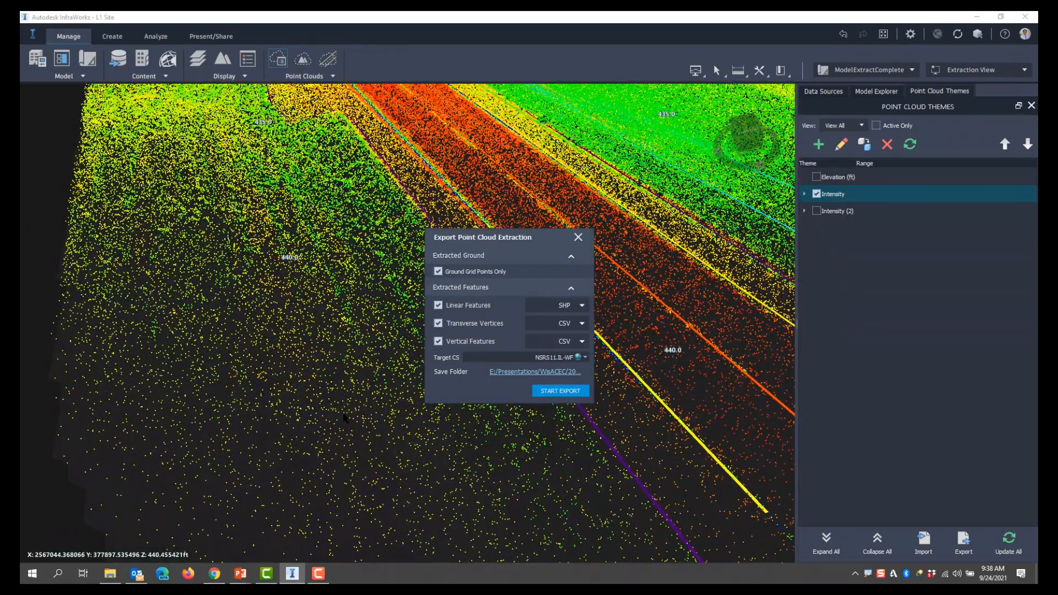
pyautogui.moveTo(344, 419); pyautogui.dragTo(430, 418, button='middle')
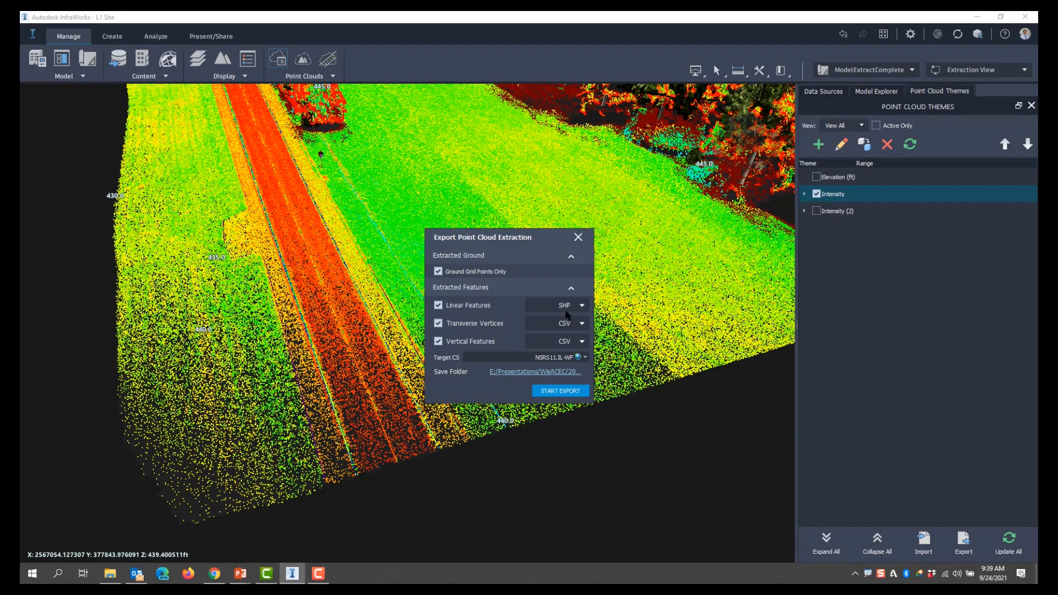
pyautogui.moveTo(335, 376); pyautogui.dragTo(325, 384, button='middle')
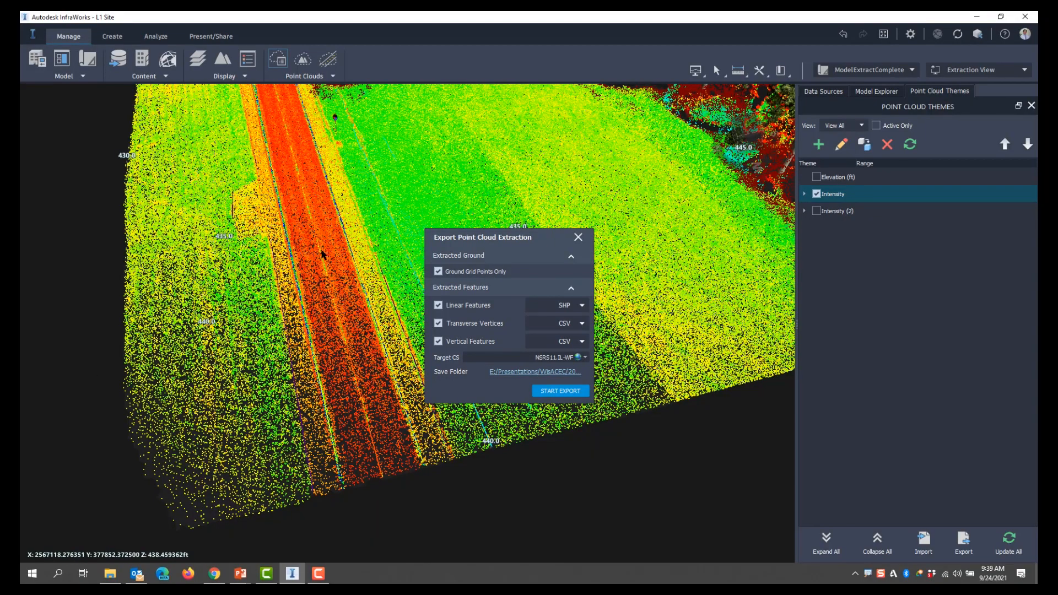
pyautogui.click(578, 238)
# Generate transverse lines along the road centerline, 60 ft long and 25 ft apart, with vertices every 3 ft and minimum-elevation draping
pyautogui.scroll(2, 342, 391)
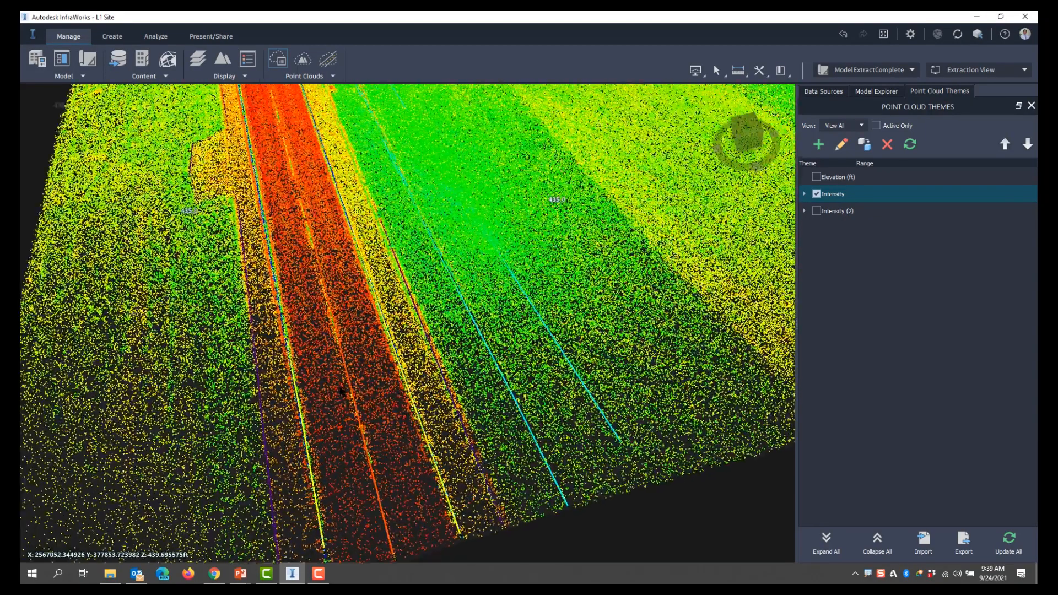
pyautogui.scroll(2, 342, 392)
pyautogui.rightClick(347, 360)
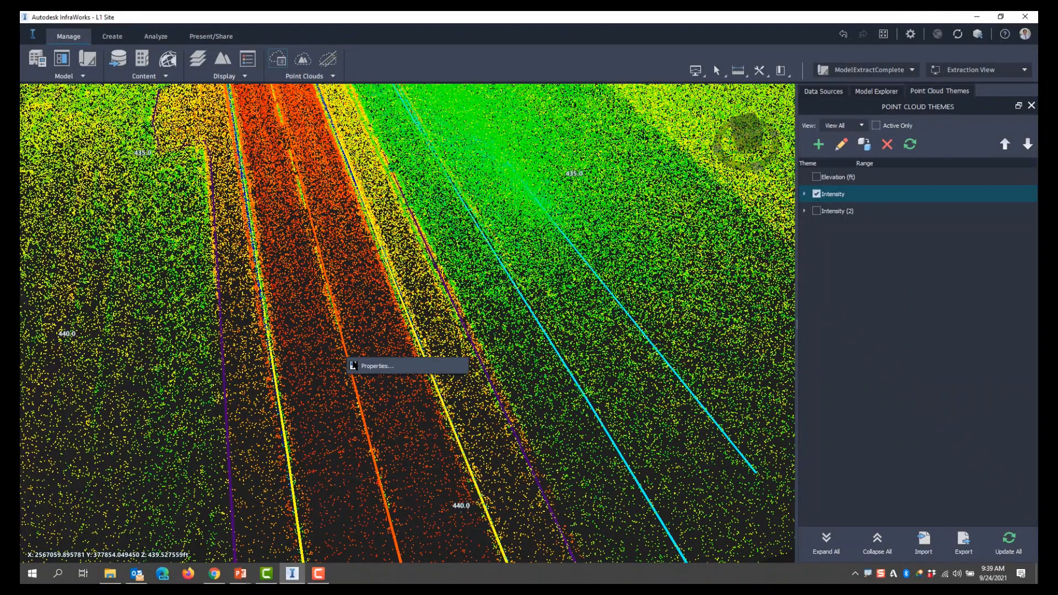
pyautogui.click(354, 366)
pyautogui.rightClick(349, 355)
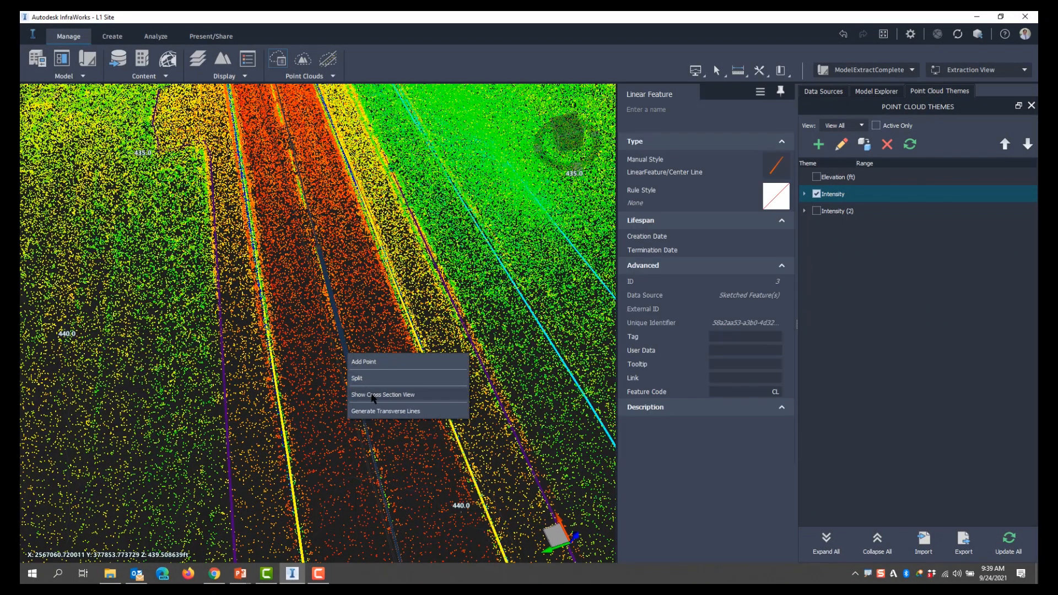
pyautogui.click(380, 411)
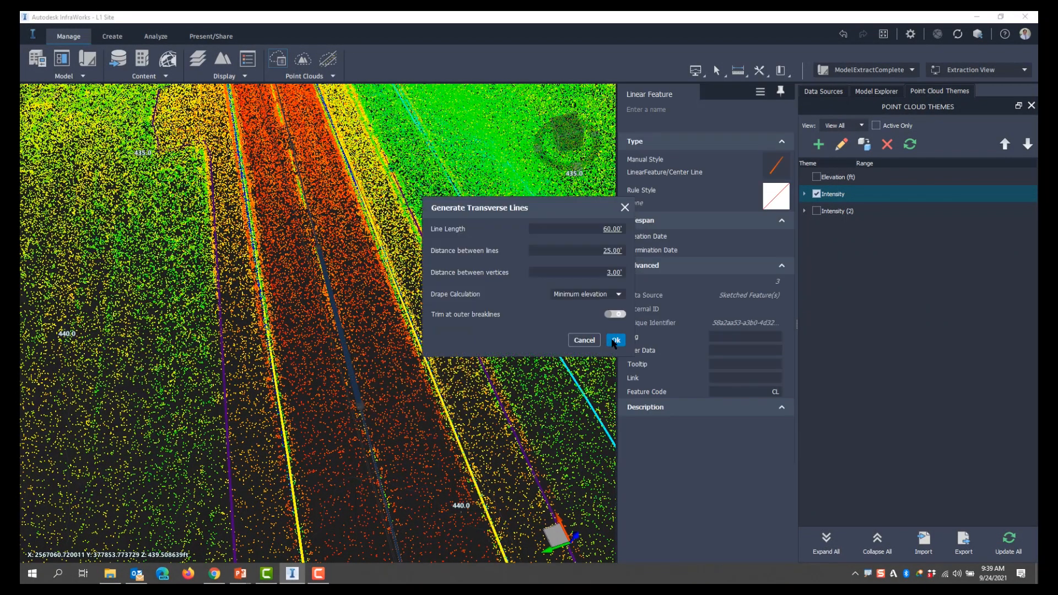
pyautogui.click(616, 341)
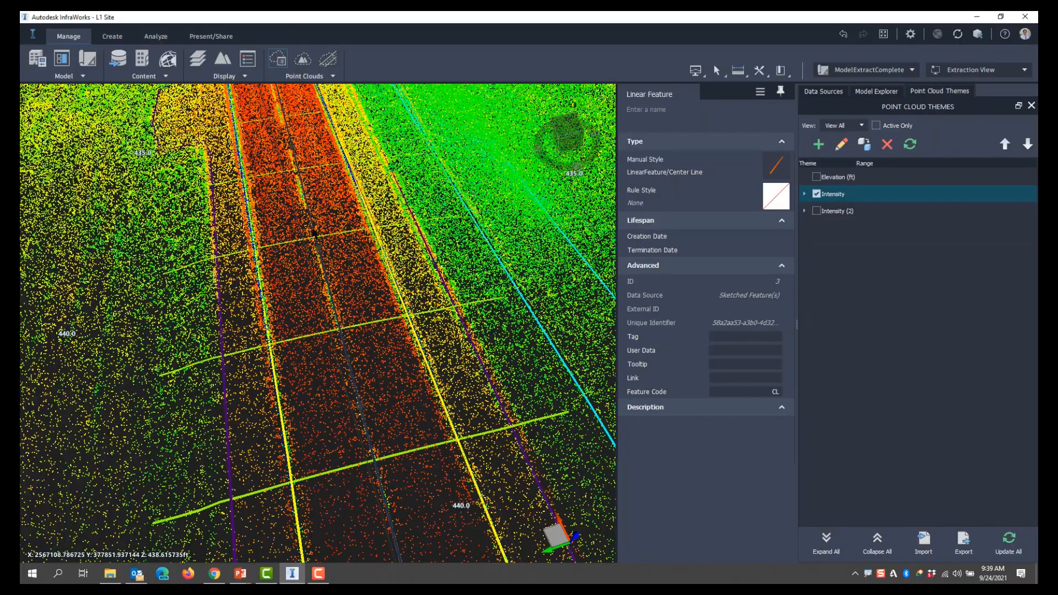
pyautogui.scroll(-3, 314, 233)
pyautogui.scroll(4, 219, 430)
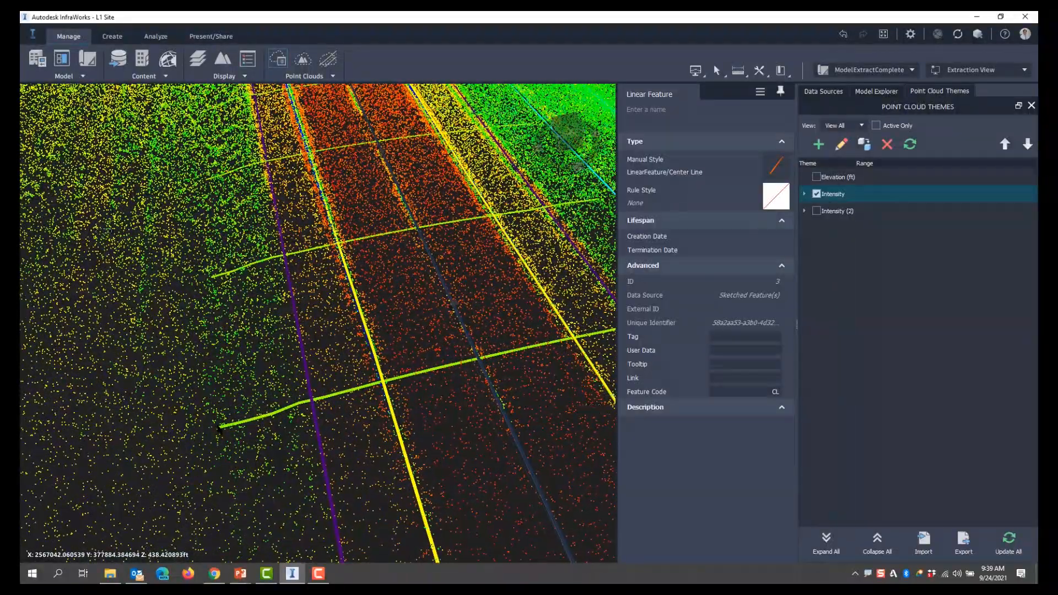
pyautogui.scroll(-5, 220, 430)
pyautogui.scroll(1, 279, 404)
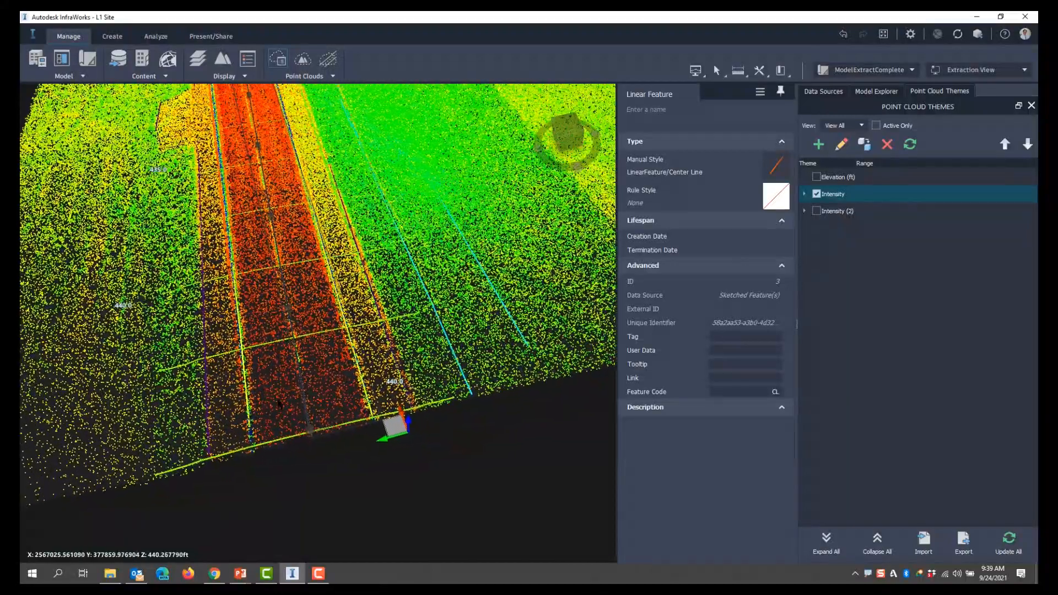
pyautogui.scroll(2, 280, 404)
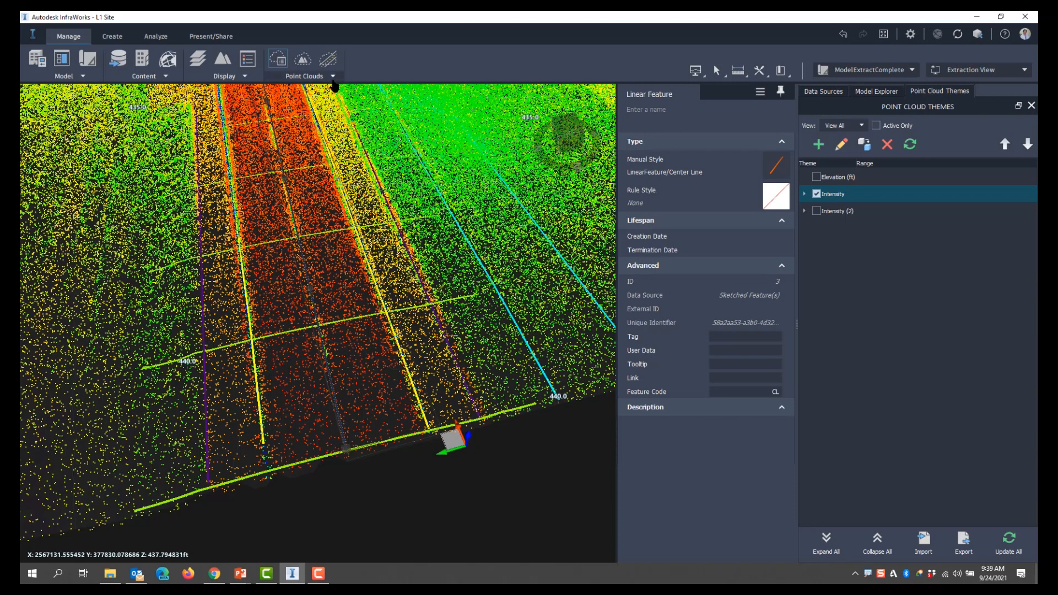
# Open the point cloud extraction export and select NSRS11.IL-WF as the target coordinate system
pyautogui.click(332, 75)
pyautogui.click(327, 165)
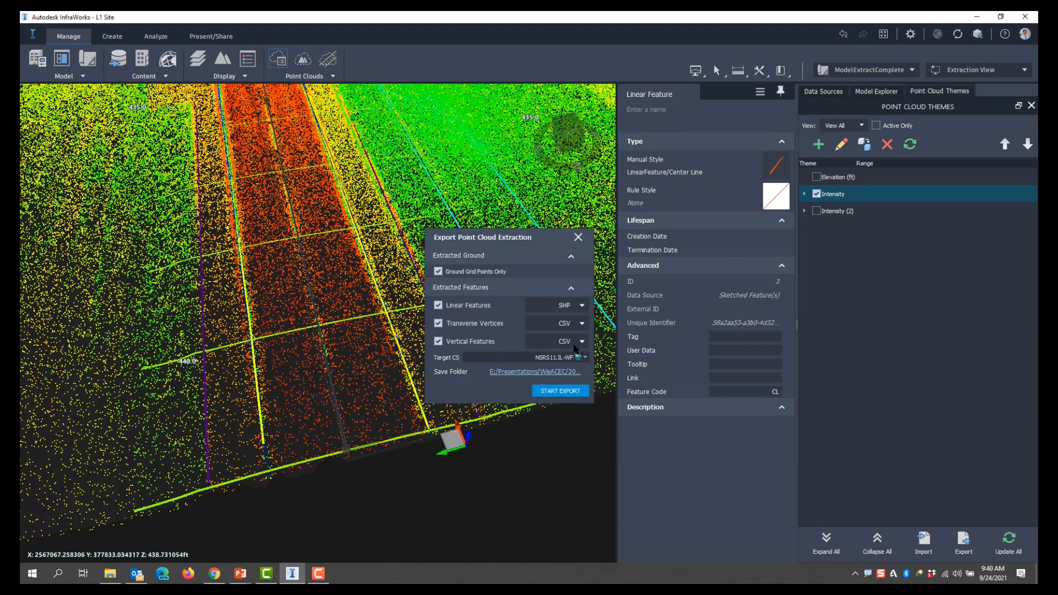
pyautogui.click(578, 345)
pyautogui.click(504, 360)
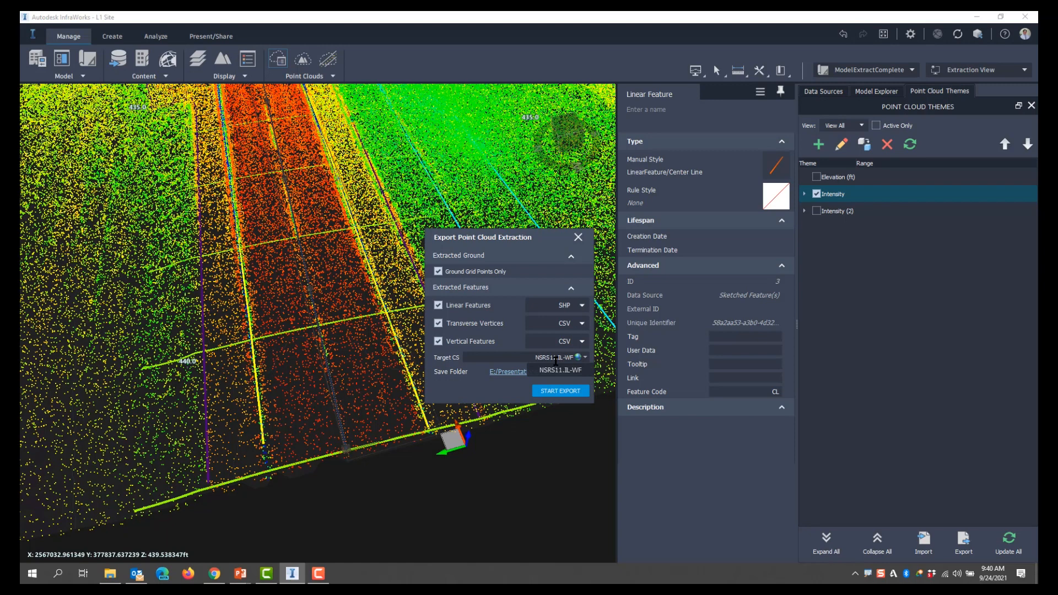
pyautogui.click(560, 370)
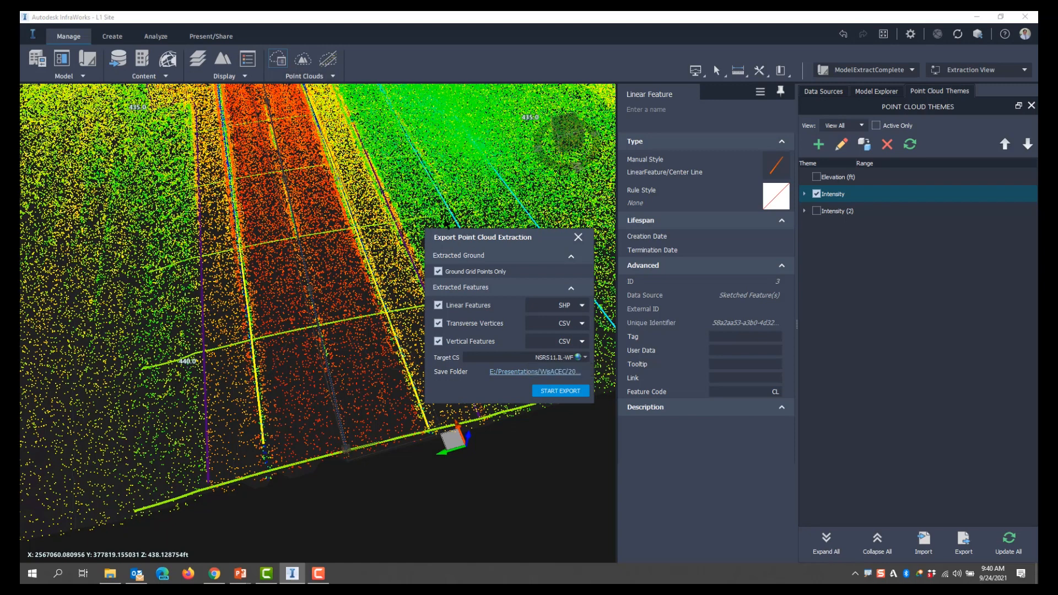
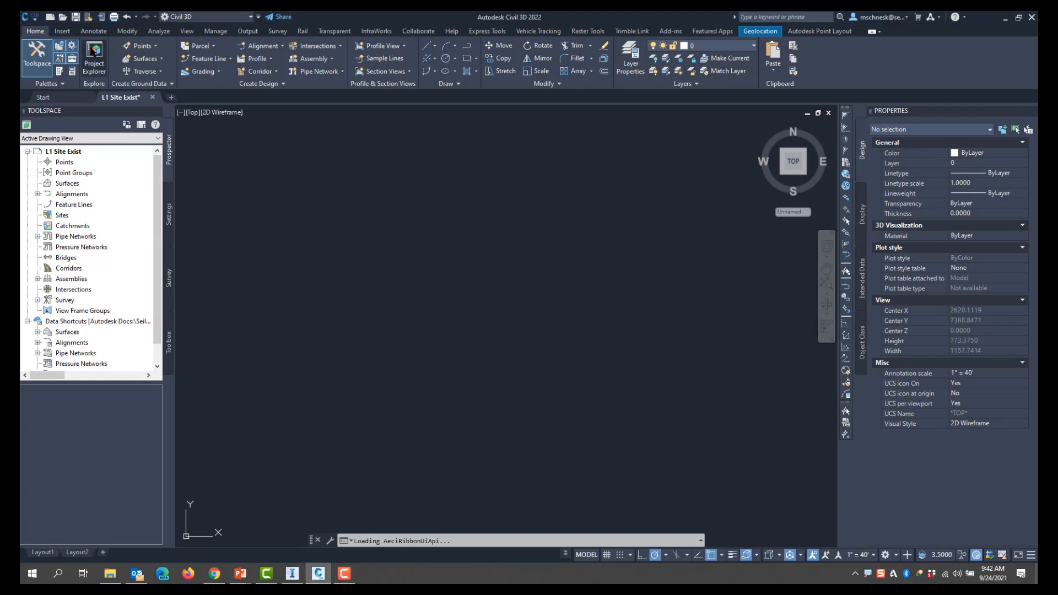
# In Civil 3D, attach the exported point cloud scan gridpoints__2021-09-23_23-25-51.rcs at insertion point 0,0,0 and view the whole grid
pyautogui.click(62, 31)
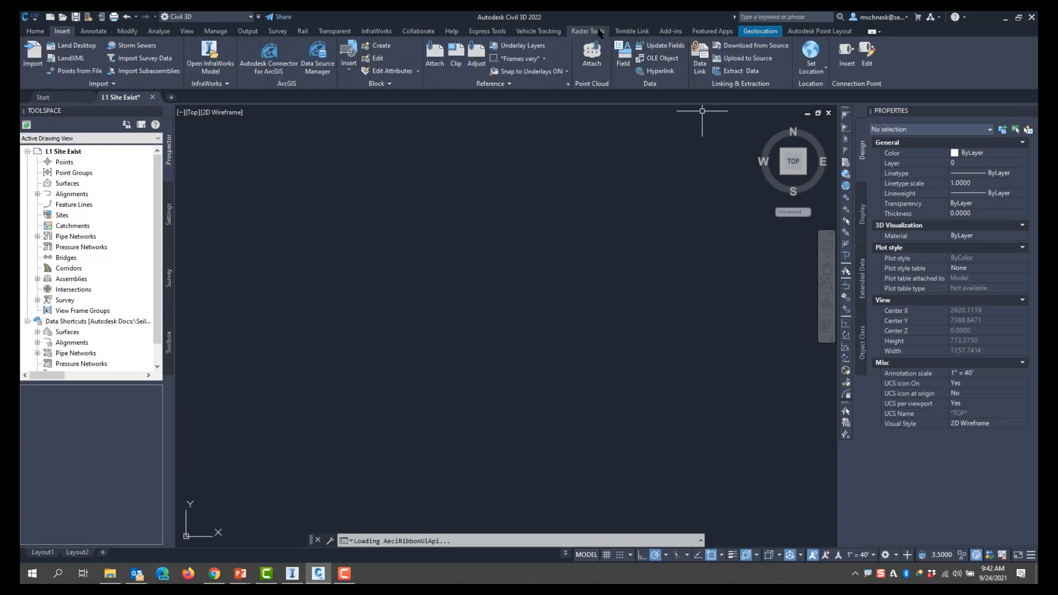
pyautogui.click(599, 58)
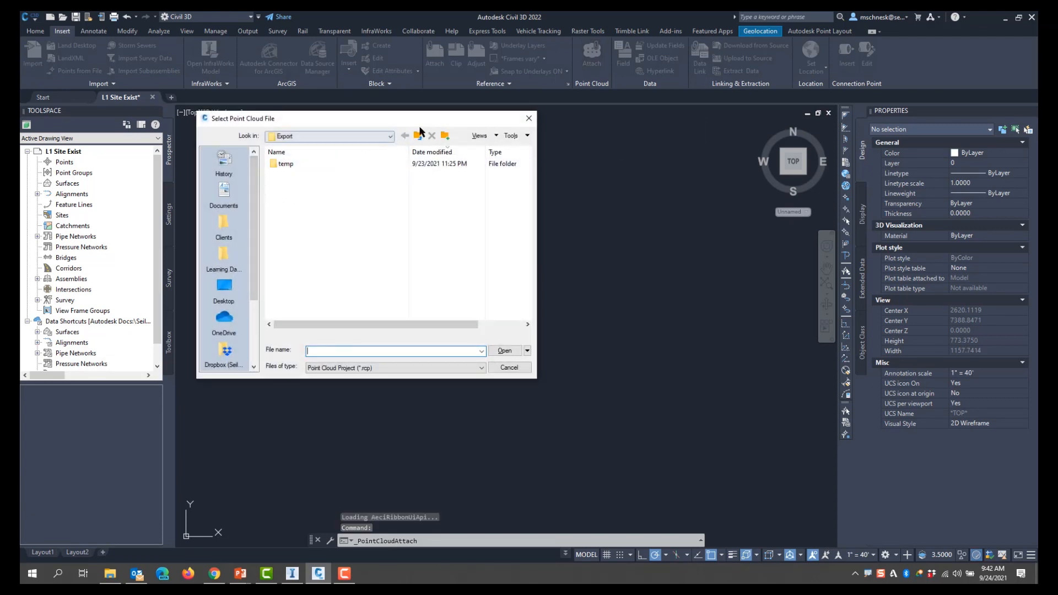
pyautogui.click(370, 374)
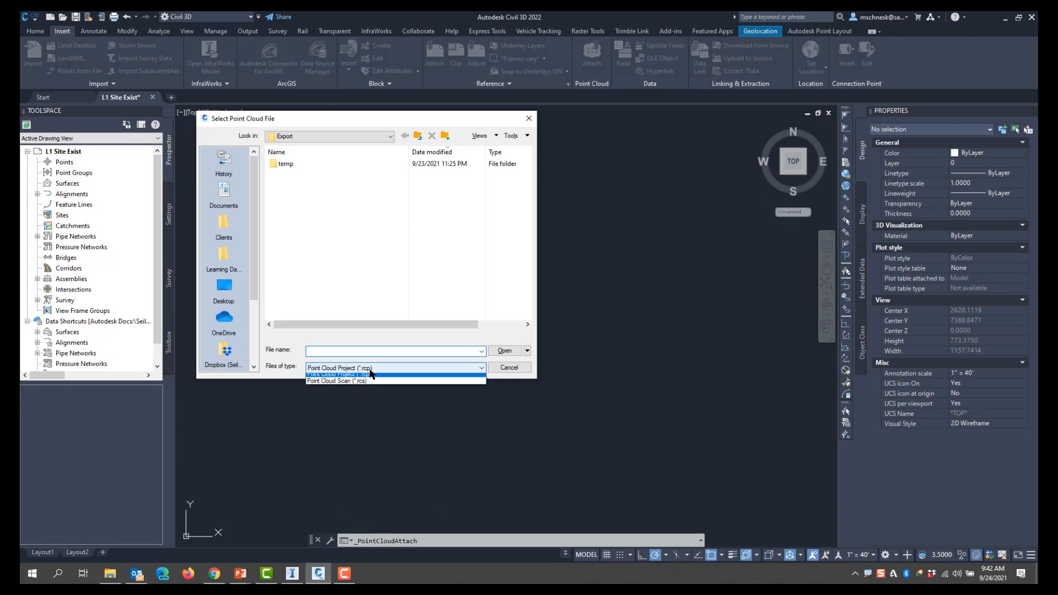
pyautogui.click(328, 387)
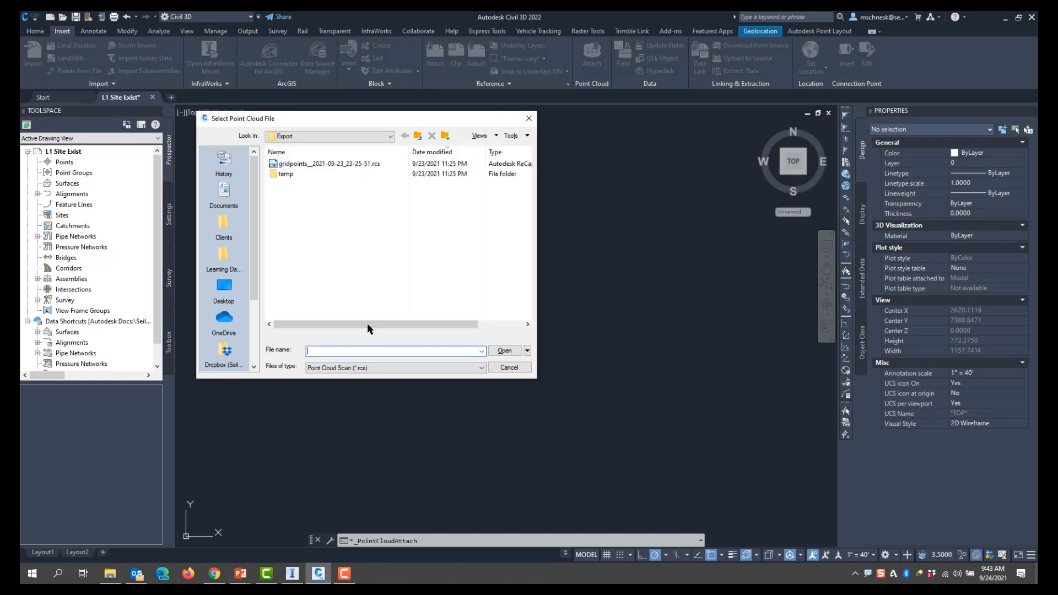
pyautogui.click(323, 165)
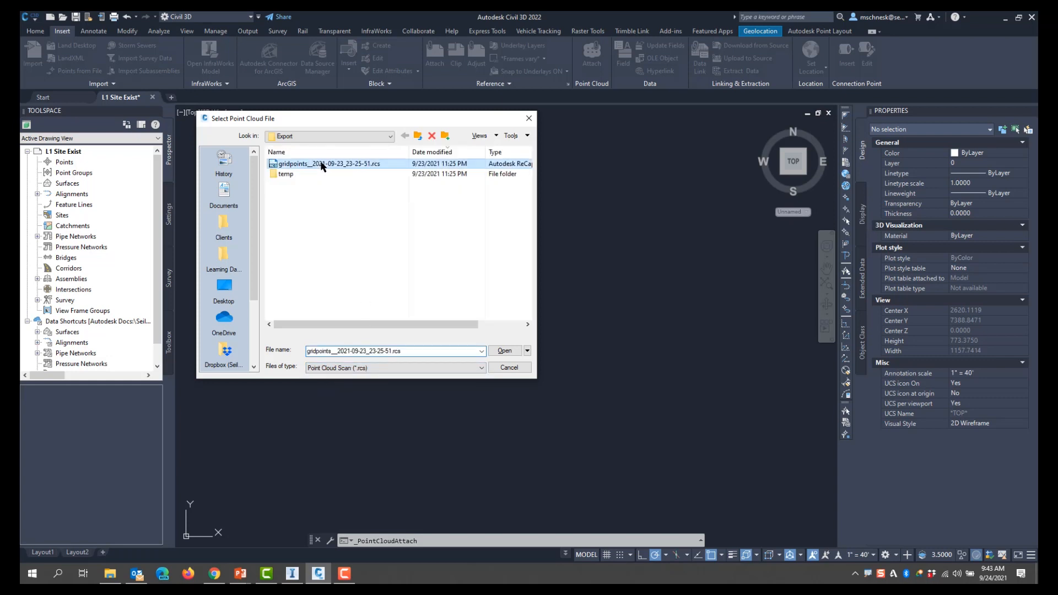
pyautogui.click(503, 351)
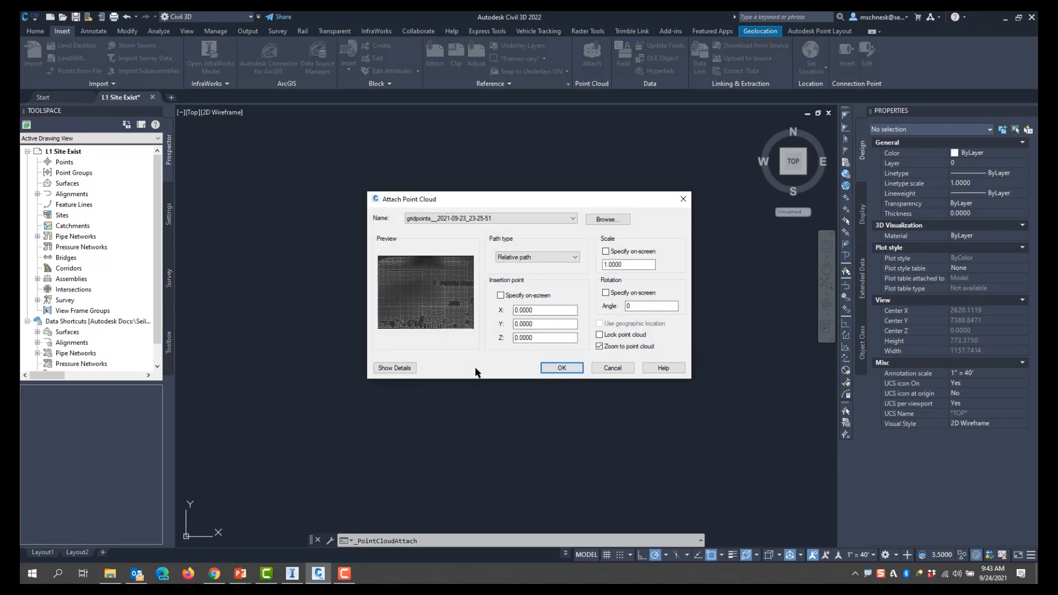
pyautogui.click(562, 368)
pyautogui.scroll(5, 418, 306)
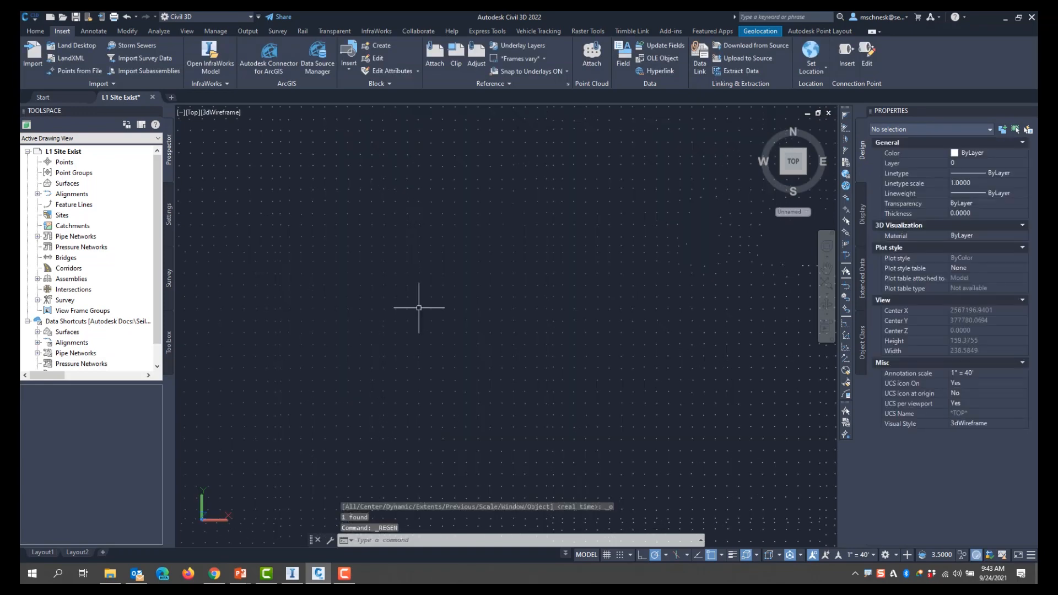
pyautogui.scroll(-8, 456, 335)
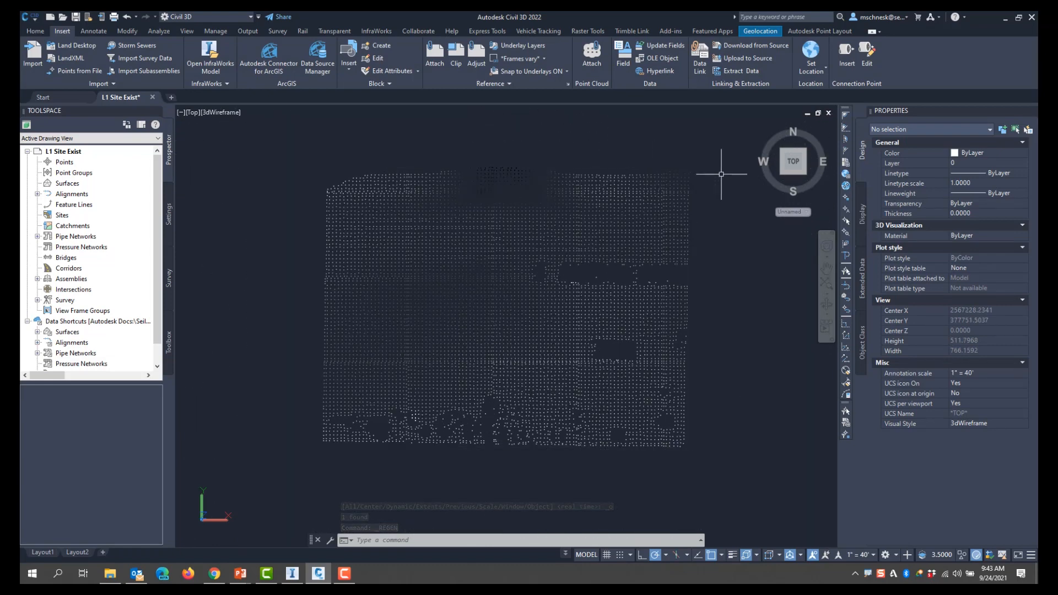
# Set up a TIN surface from the attached point cloud, named L1_site_EG, with the Contours 1' and 5' (Background) style
pyautogui.click(697, 153)
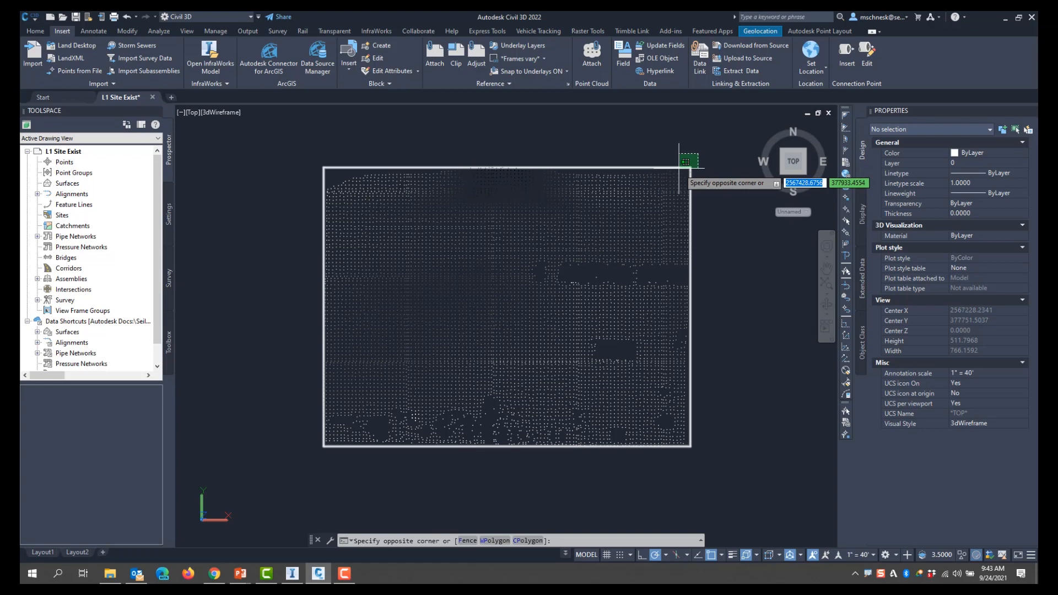
pyautogui.click(680, 166)
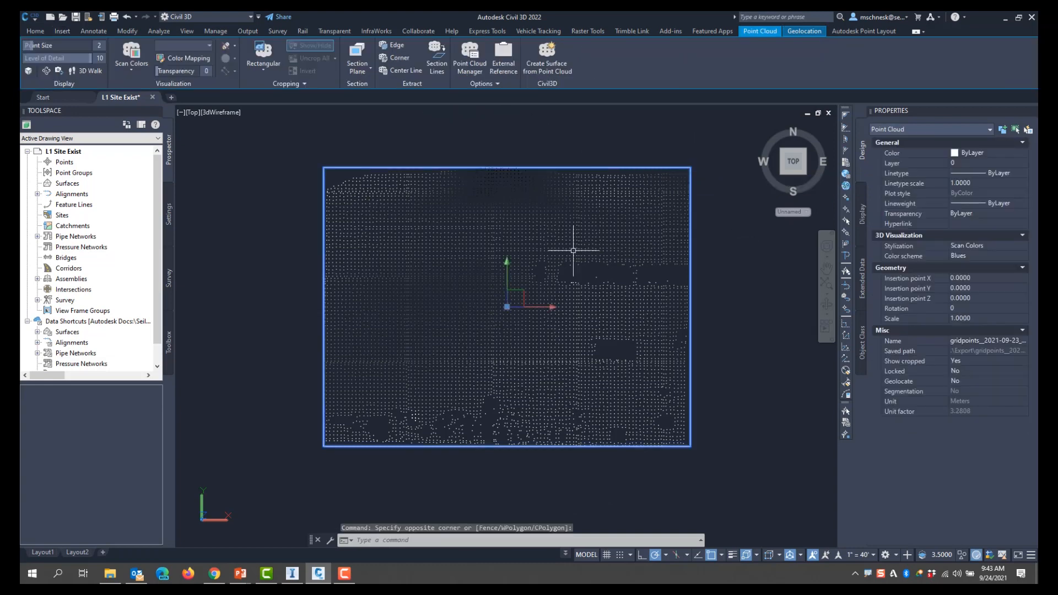
pyautogui.click(551, 64)
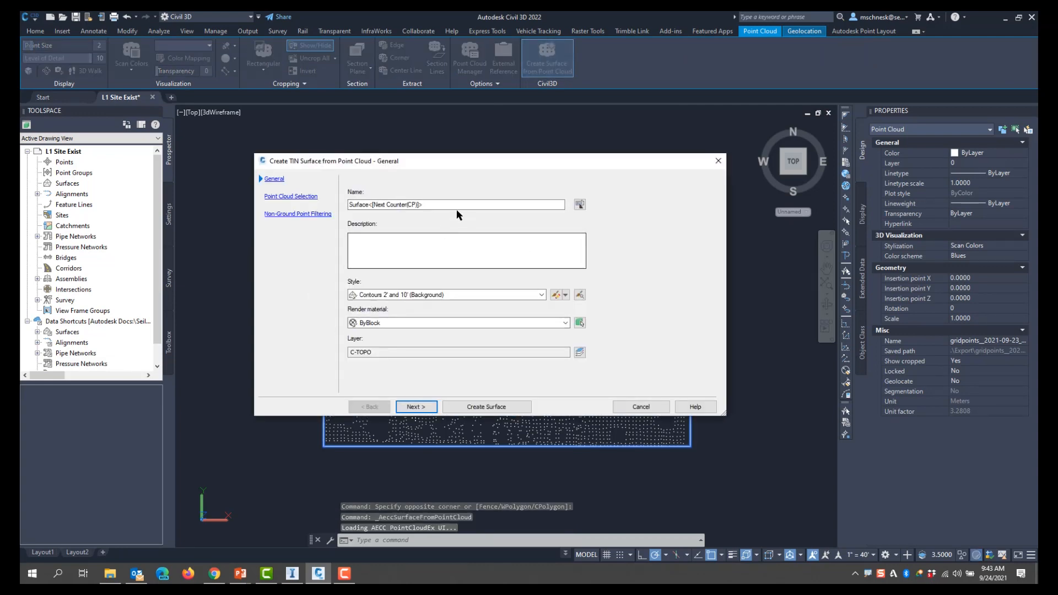
pyautogui.moveTo(444, 204); pyautogui.dragTo(339, 204)
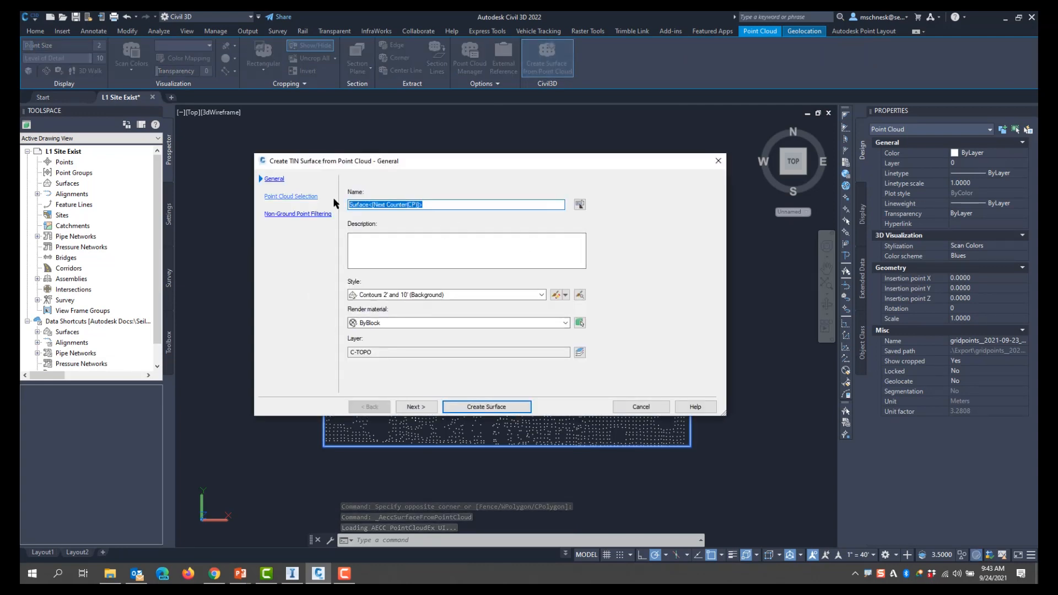
pyautogui.write('L1_sit')
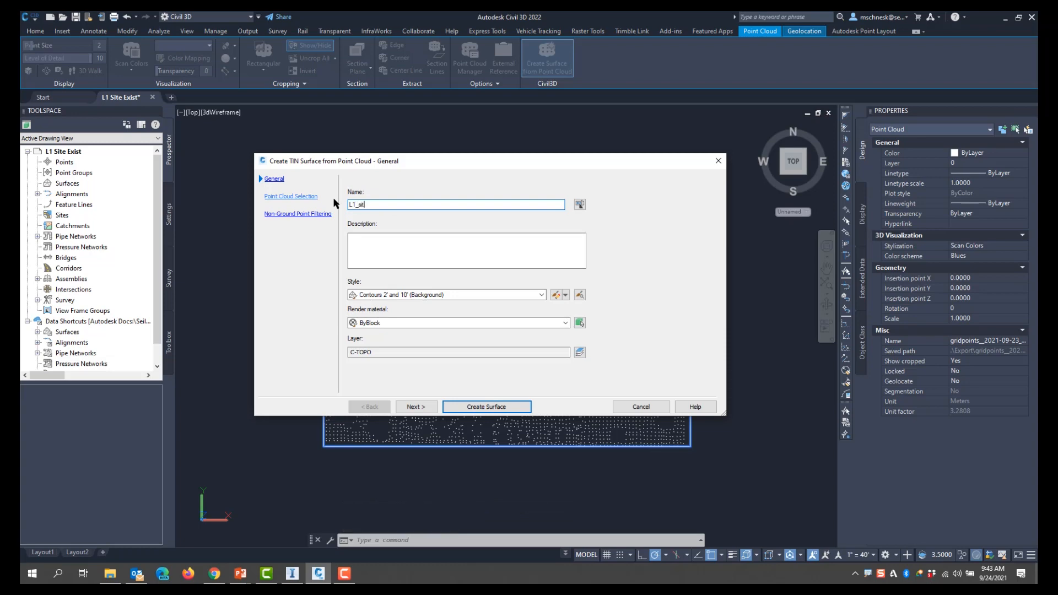
pyautogui.write('e_EG')
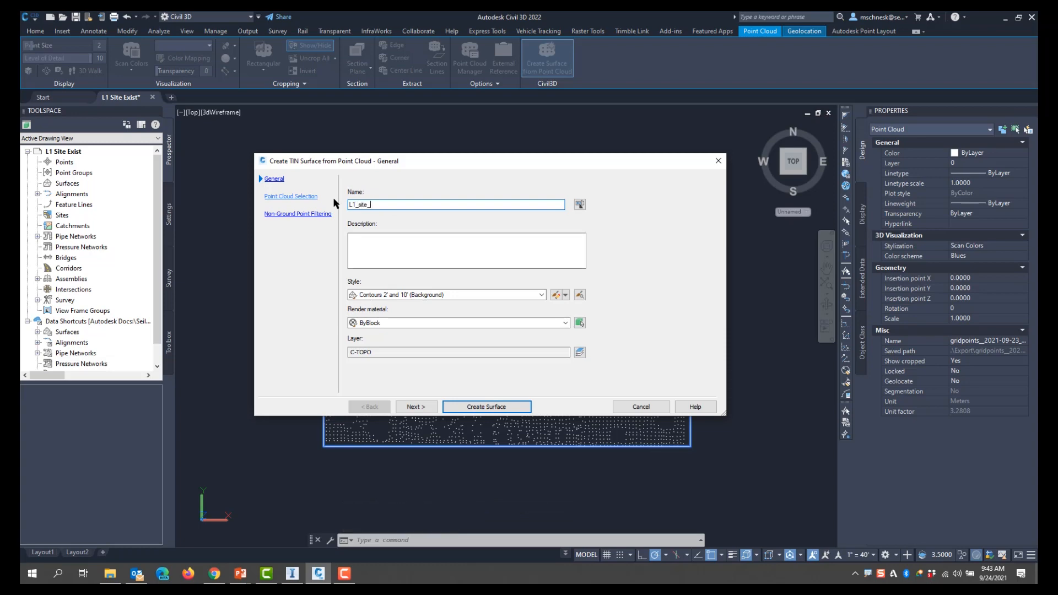
pyautogui.click(406, 294)
pyautogui.click(401, 322)
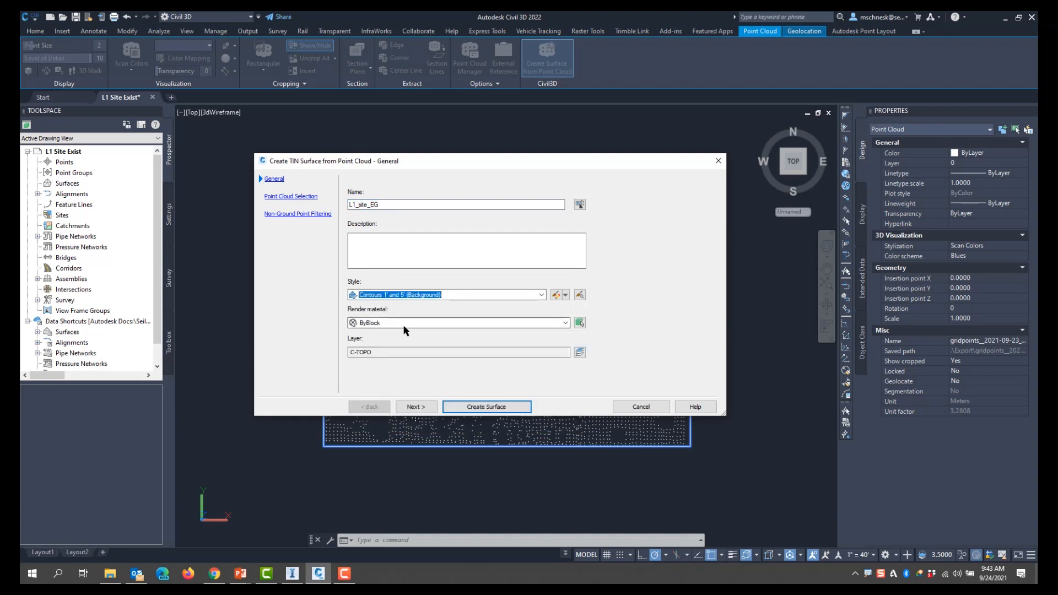
pyautogui.click(416, 406)
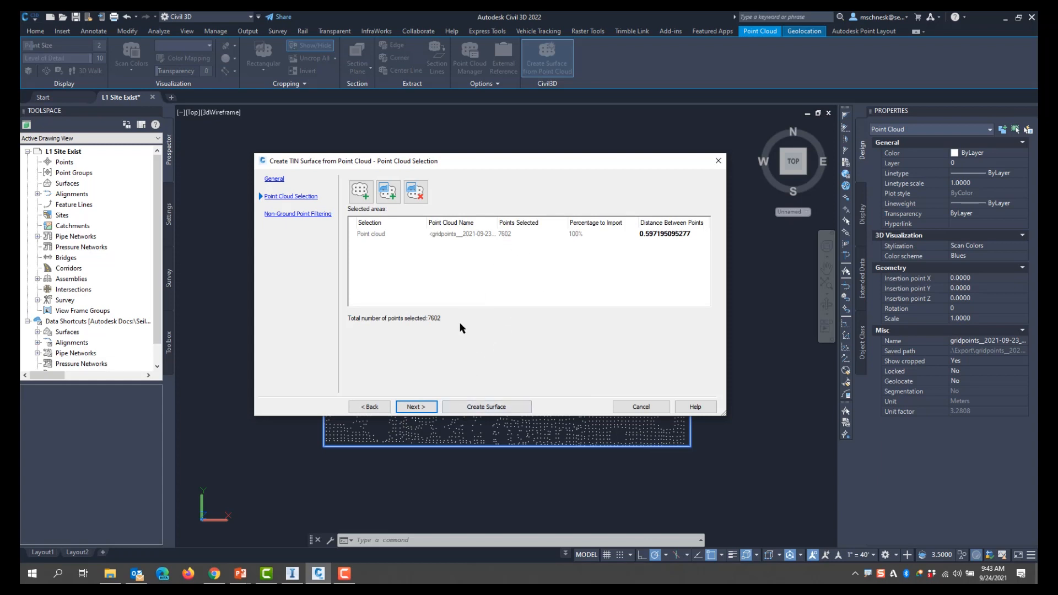
# Turn off non-ground point filtering and create the TIN surface from the point cloud, dismissing the background processing notice
pyautogui.click(425, 407)
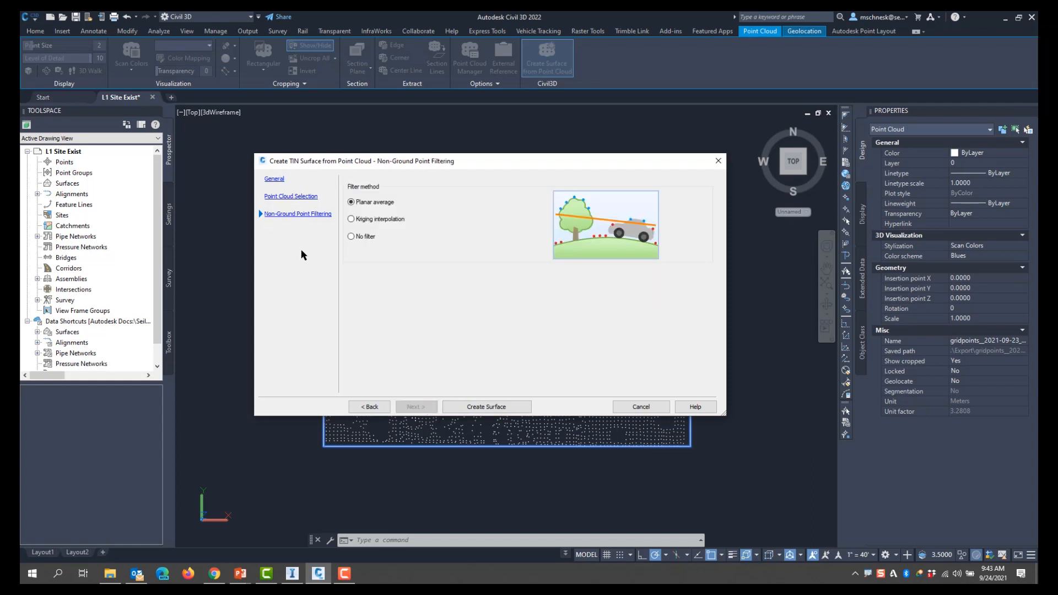
pyautogui.click(351, 236)
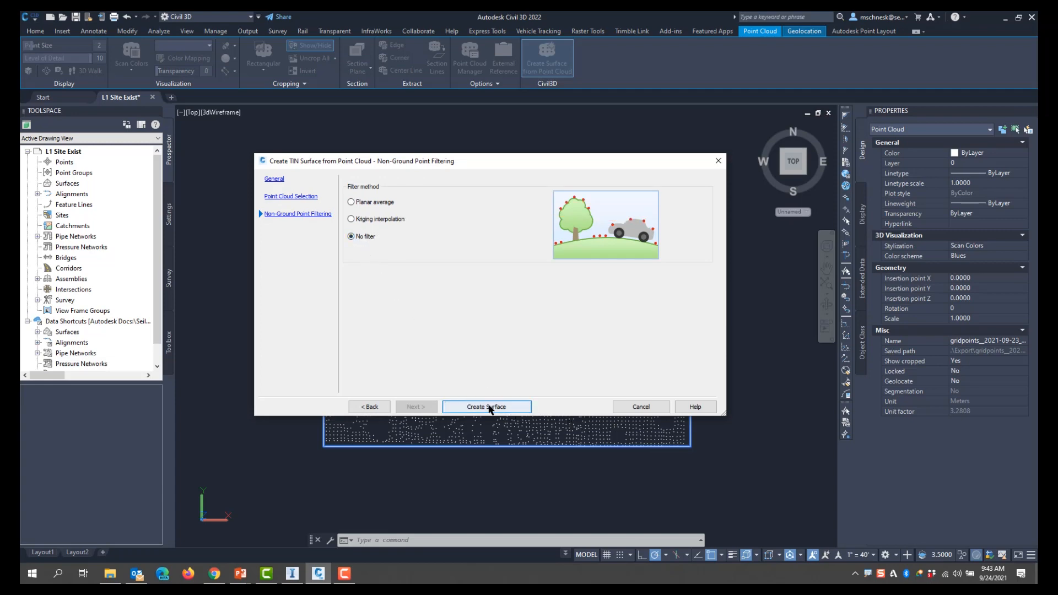
pyautogui.click(486, 408)
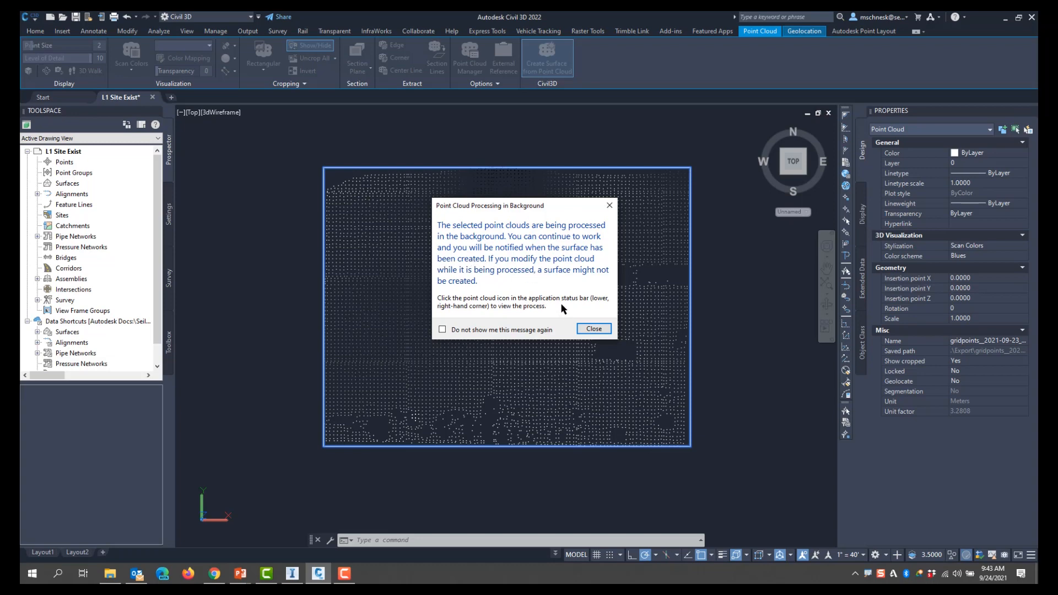
pyautogui.click(593, 329)
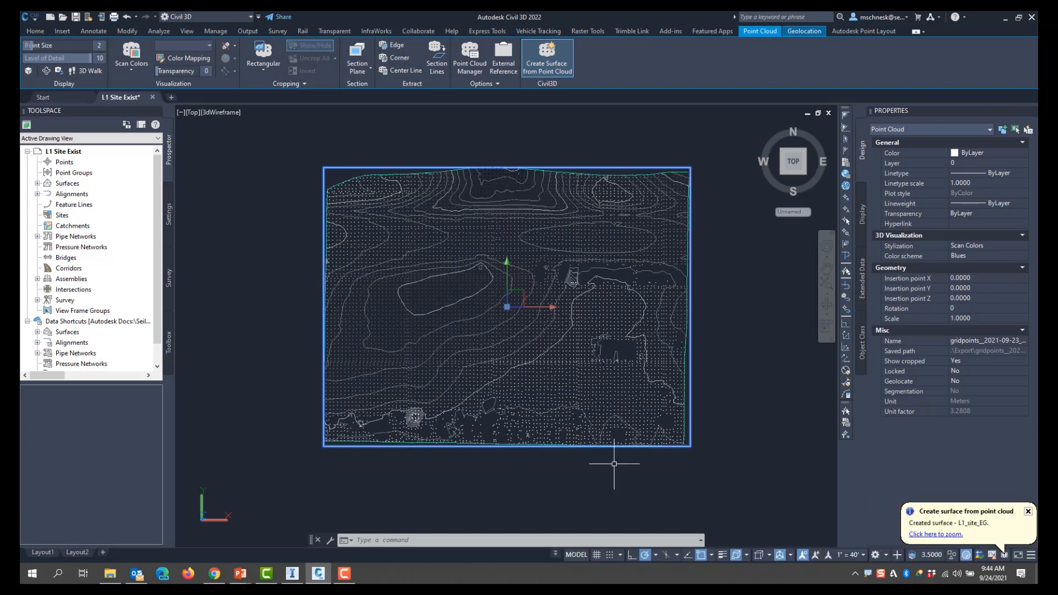
# Examine the contours of the new L1_site_EG surface up close and across the whole site
pyautogui.scroll(2, 491, 297)
pyautogui.scroll(4, 498, 259)
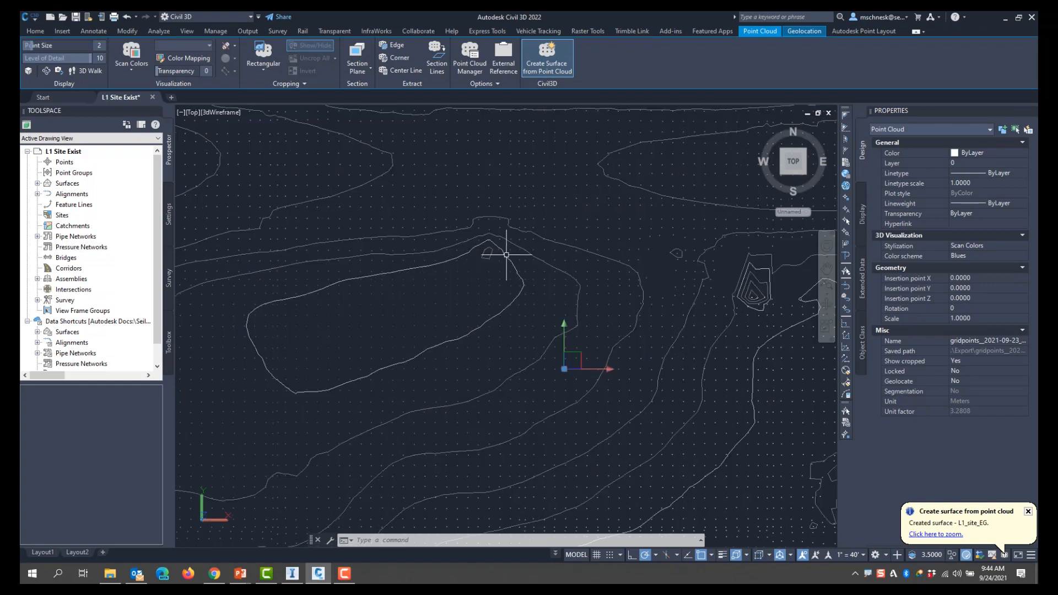
pyautogui.scroll(-5, 498, 285)
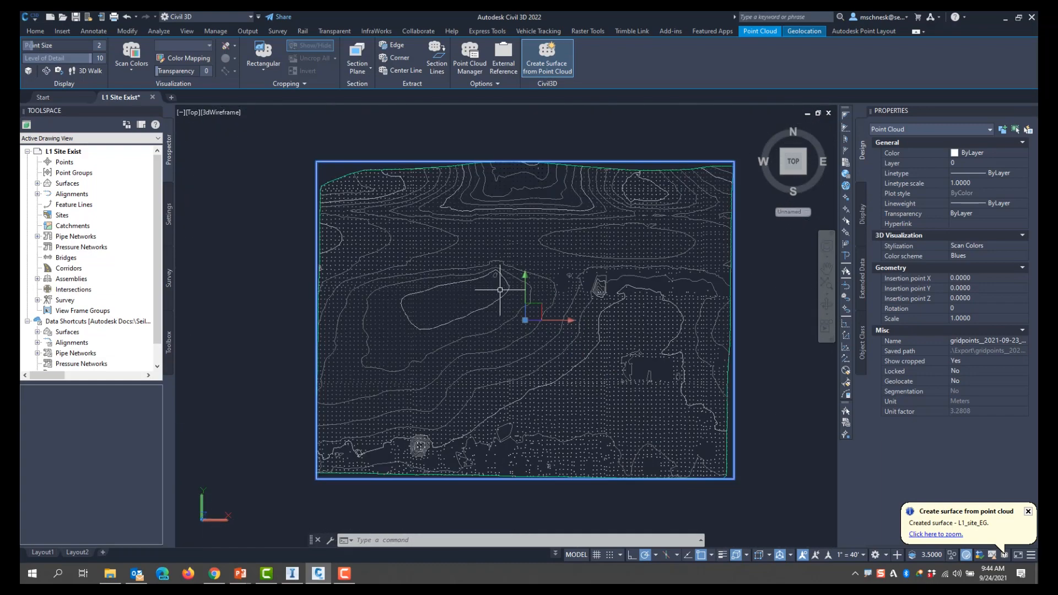
pyautogui.scroll(-2, 500, 289)
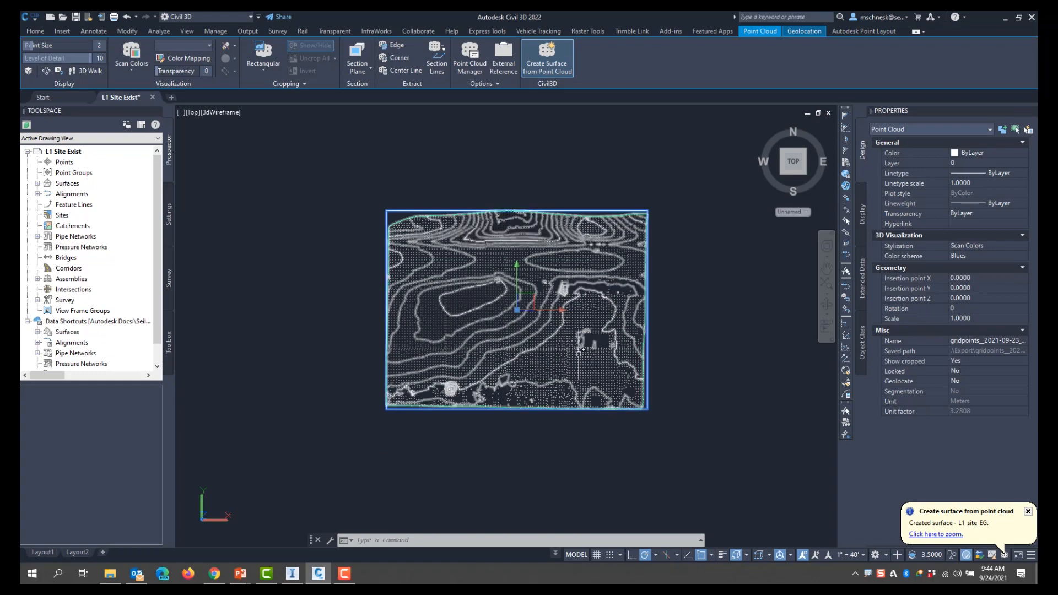
pyautogui.scroll(6, 579, 353)
pyautogui.scroll(-10, 606, 300)
pyautogui.scroll(3, 618, 330)
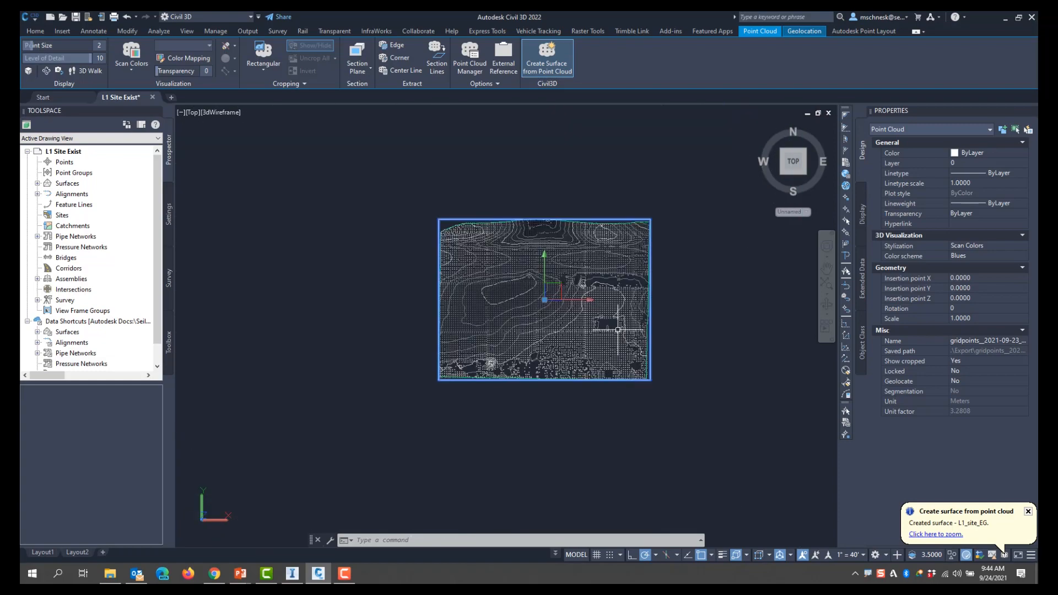
pyautogui.scroll(2, 498, 271)
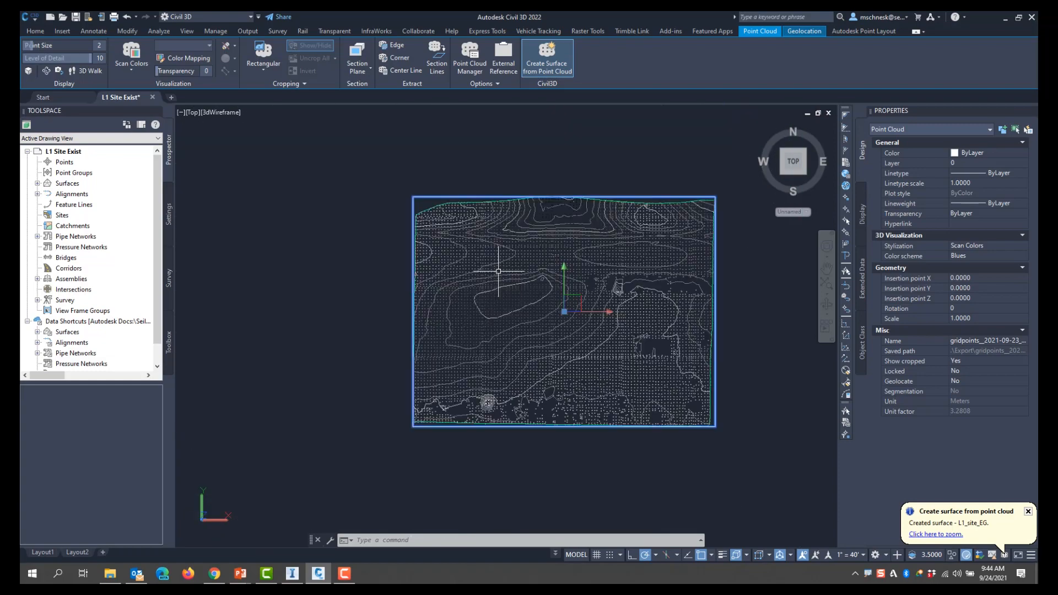
pyautogui.scroll(2, 498, 271)
pyautogui.moveTo(447, 264); pyautogui.dragTo(400, 272, button='middle')
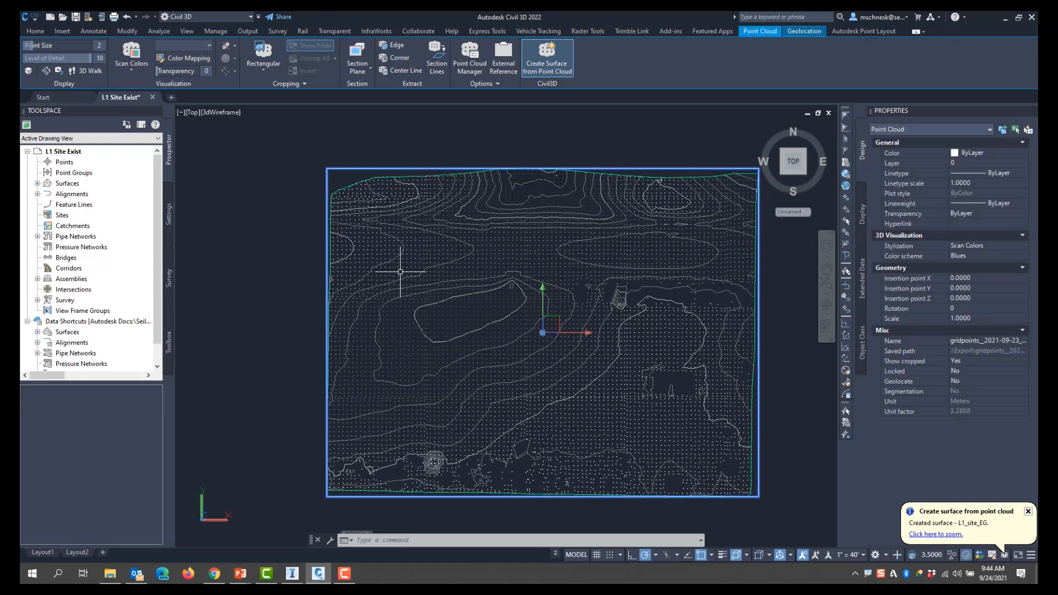
# Deselect the point cloud and run MAPIMPORT on the shapefile linearfeature__2021-09-23_23-25-51.shp from the Export folder
pyautogui.click(255, 279)
pyautogui.press('Escape')
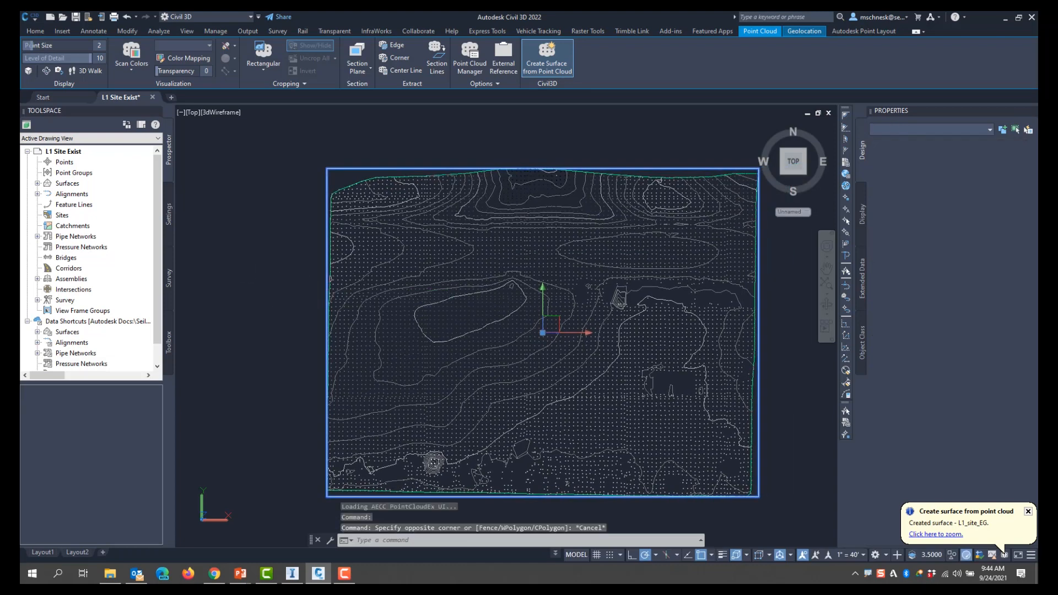
pyautogui.press('Escape')
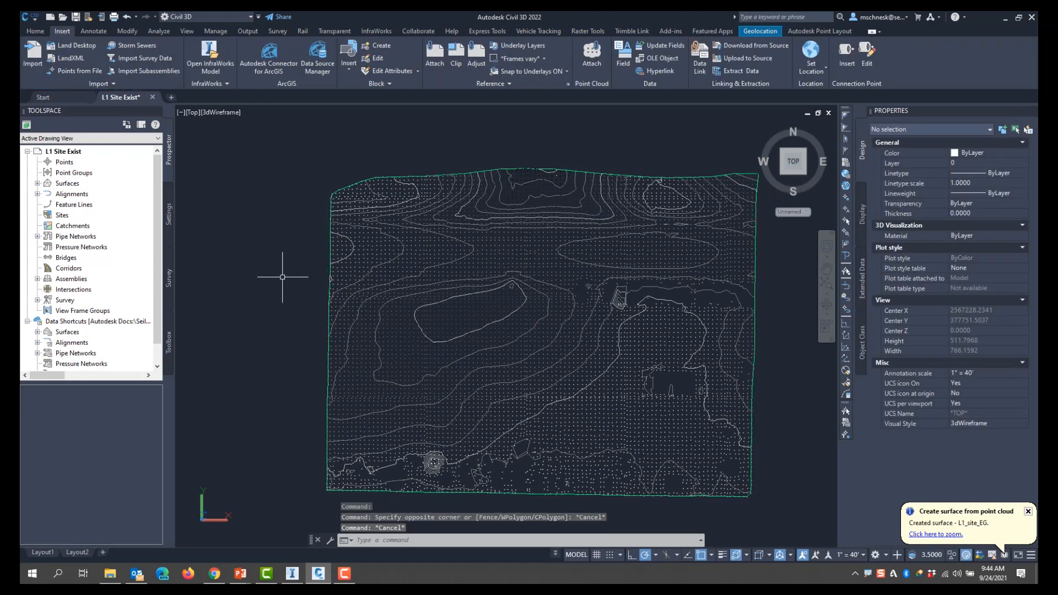
pyautogui.write('mapimport')
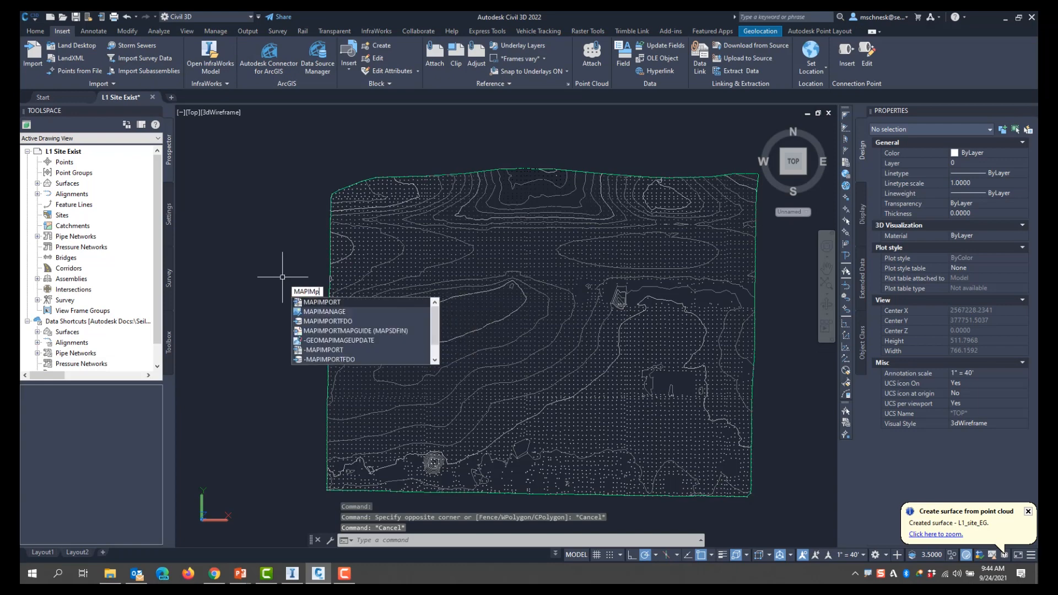
pyautogui.press('Return')
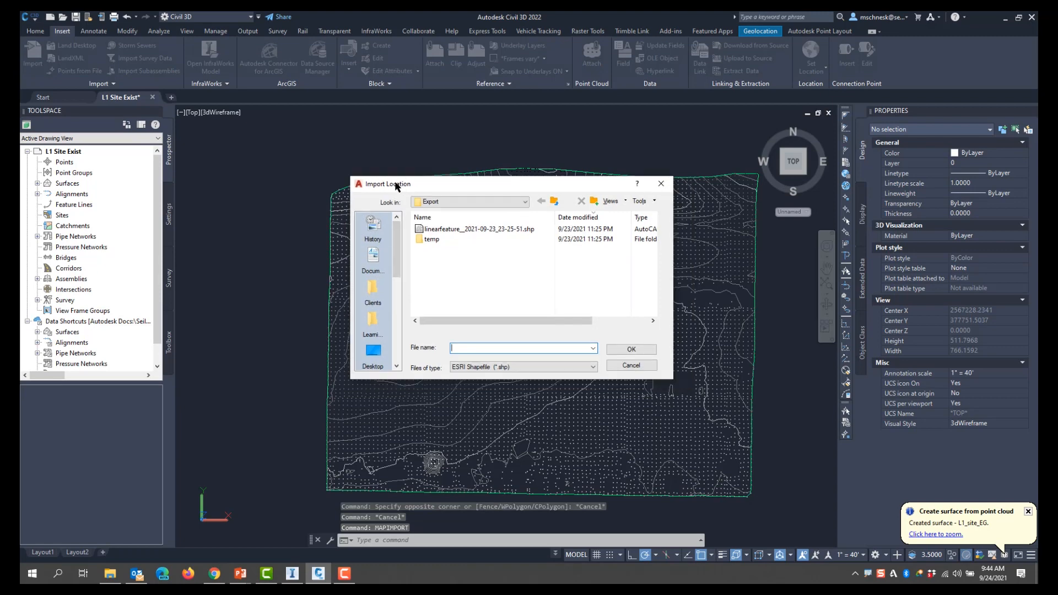
pyautogui.moveTo(395, 187); pyautogui.dragTo(351, 174)
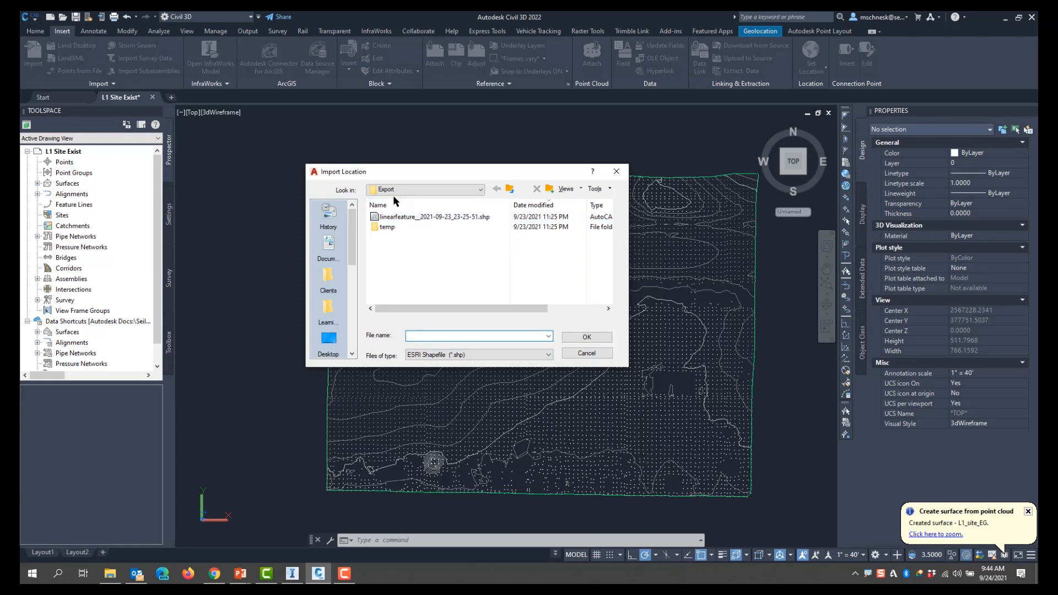
pyautogui.click(414, 218)
pyautogui.click(587, 336)
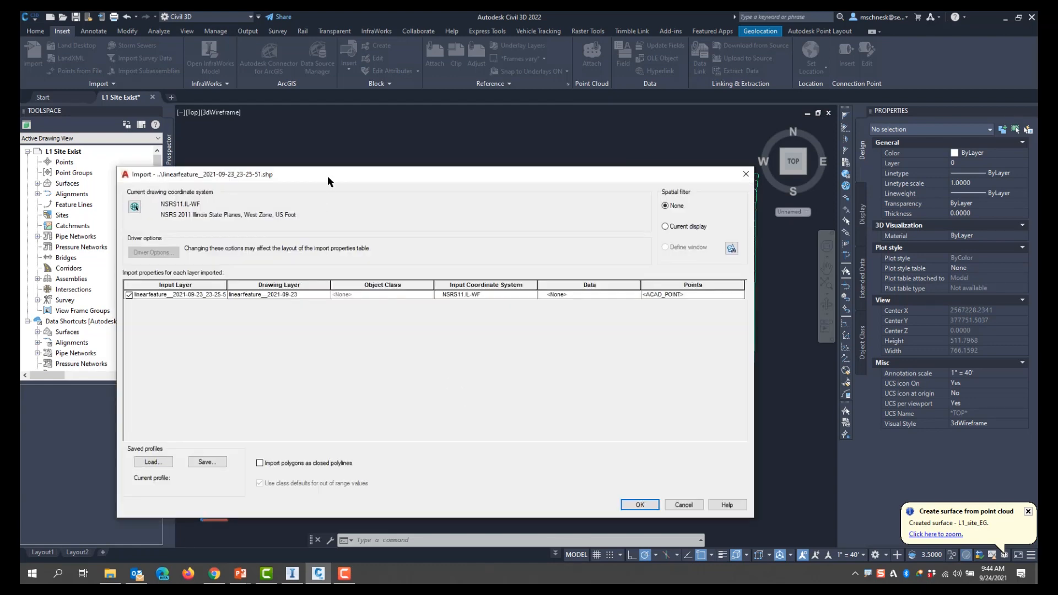
# Import the linear features with their attributes created as object data and polygons brought in as closed polylines
pyautogui.moveTo(327, 176); pyautogui.dragTo(351, 120)
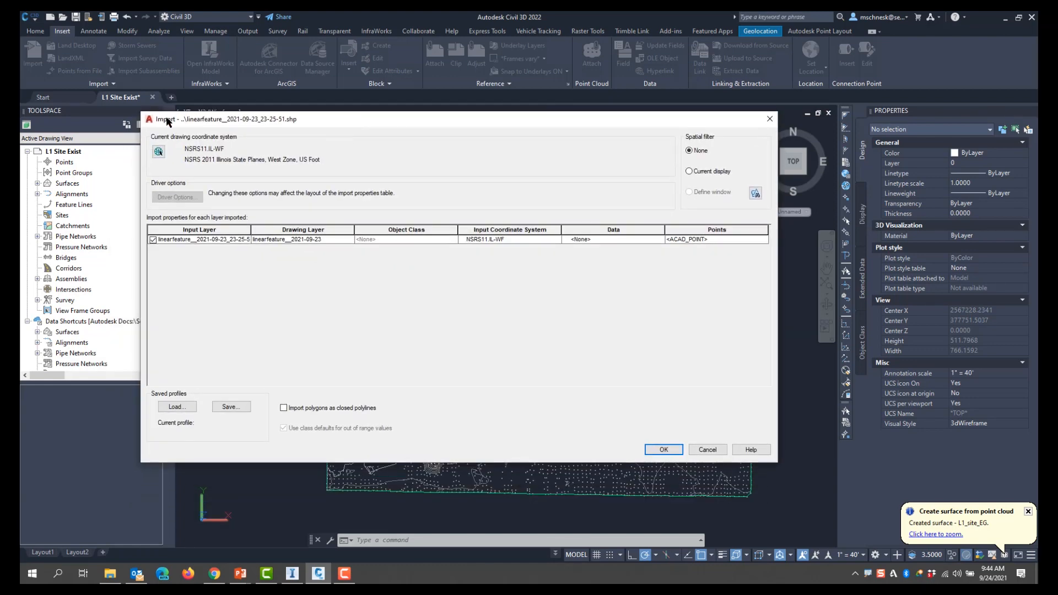
pyautogui.click(591, 239)
pyautogui.click(660, 239)
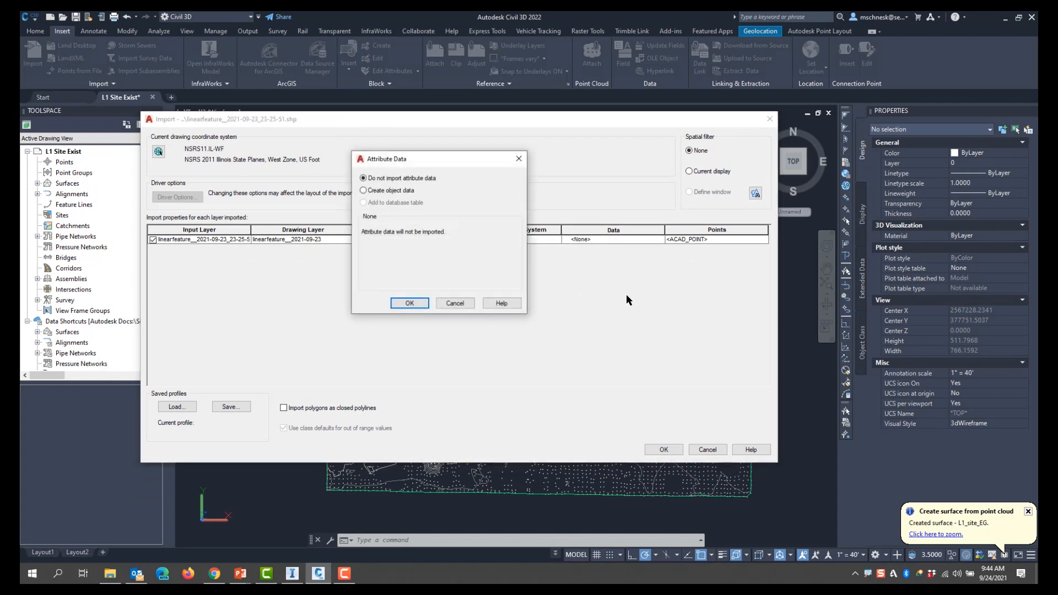
pyautogui.click(381, 193)
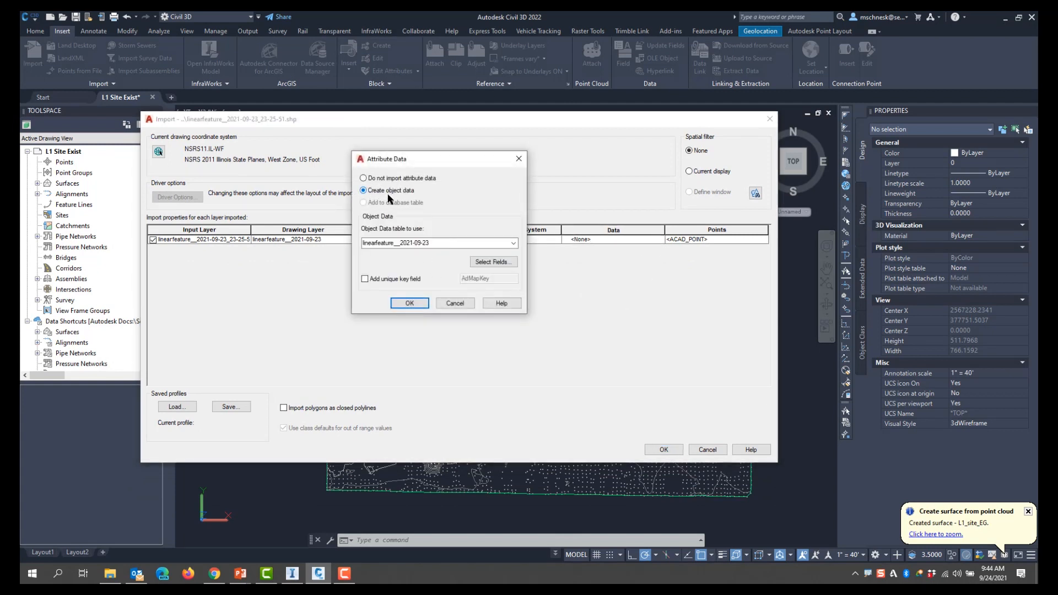
pyautogui.click(410, 304)
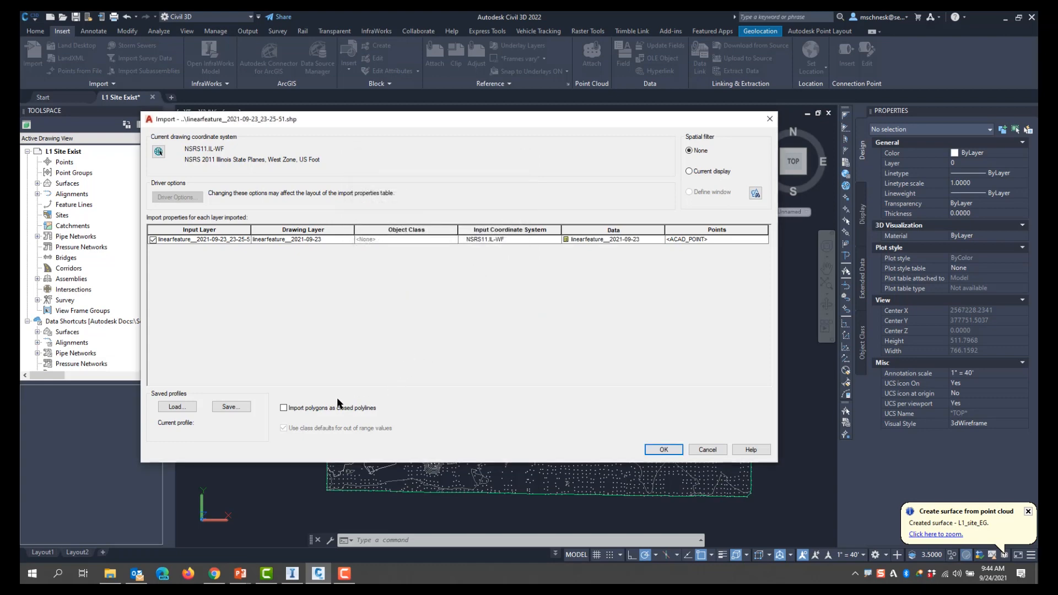
pyautogui.click(283, 408)
pyautogui.click(663, 450)
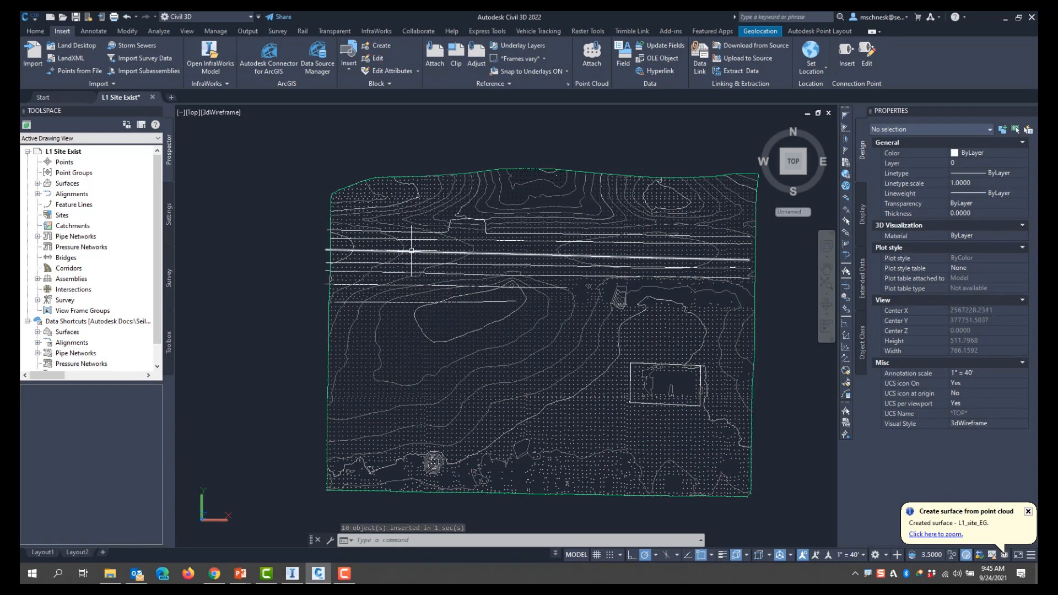
# Inspect the object data of the imported paint stripe, centerline and edge of pavement polylines, clearing the selection after each
pyautogui.click(423, 265)
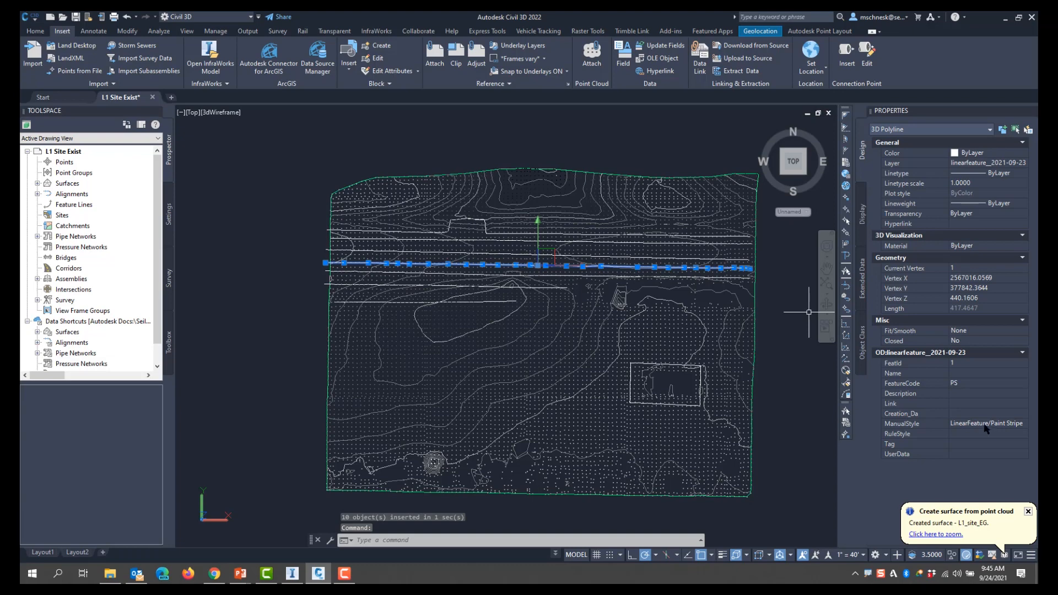
pyautogui.press('Escape')
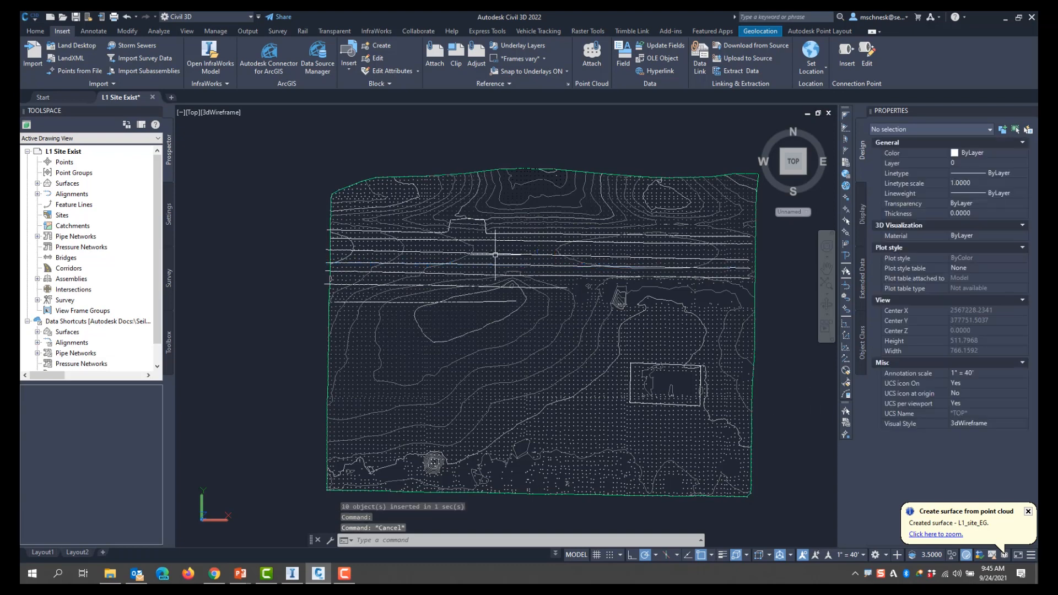
pyautogui.click(496, 255)
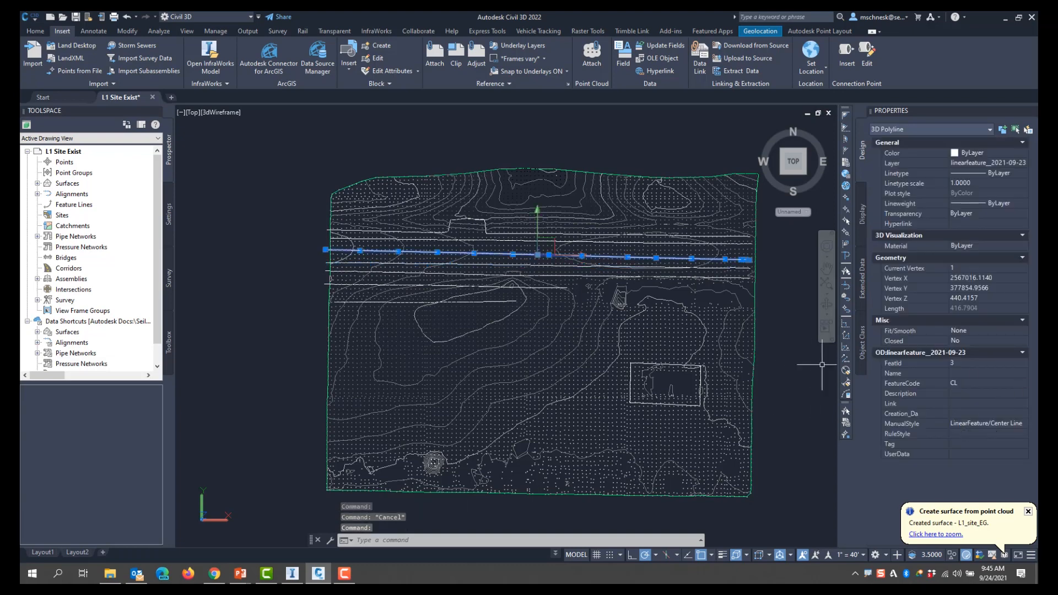
pyautogui.press('Escape')
pyautogui.click(427, 231)
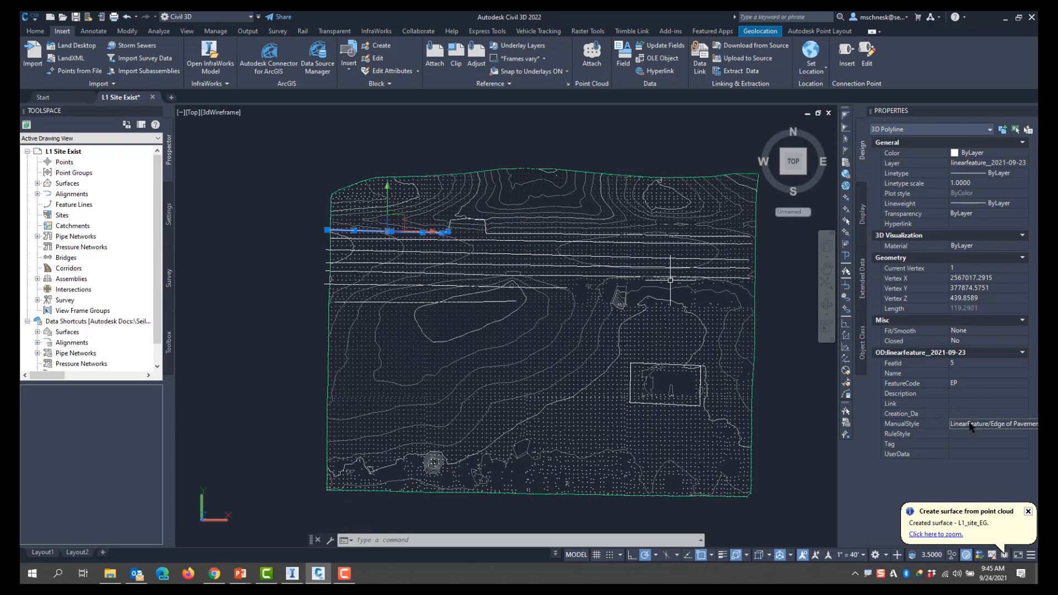
pyautogui.press('Escape')
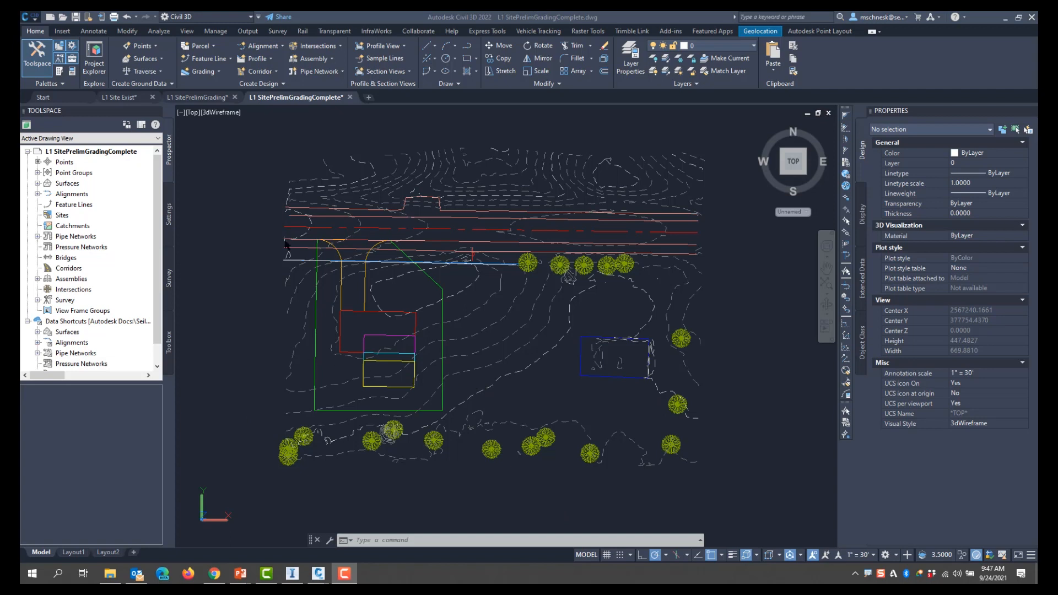
# Examine the proposed site layout in L1 SitePrelimGradingComplete in plan and SW isometric, then restore the north-up top view
pyautogui.click(206, 293)
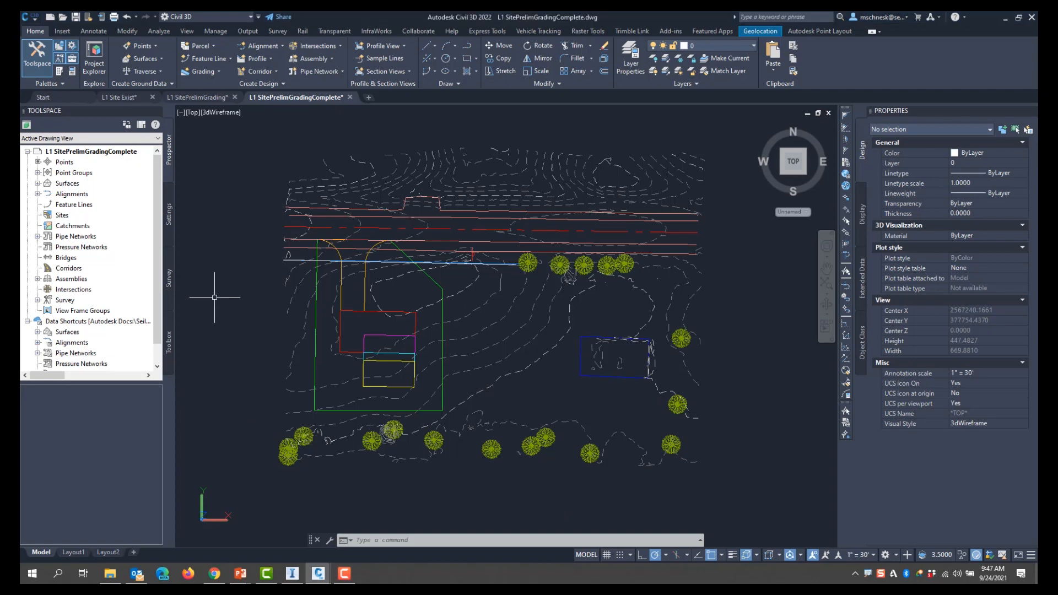
pyautogui.press('Escape')
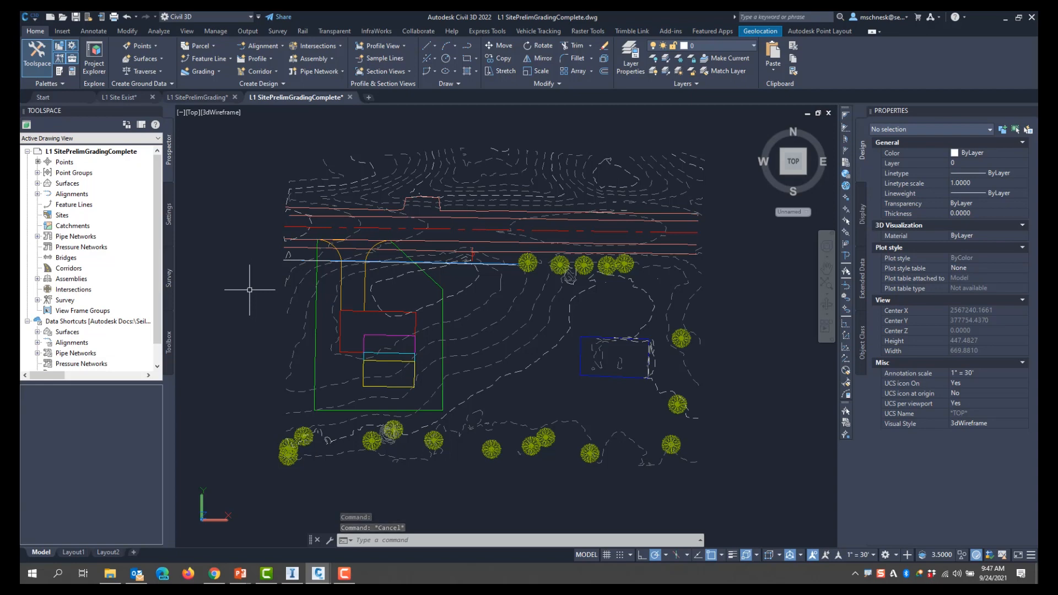
pyautogui.scroll(2, 265, 317)
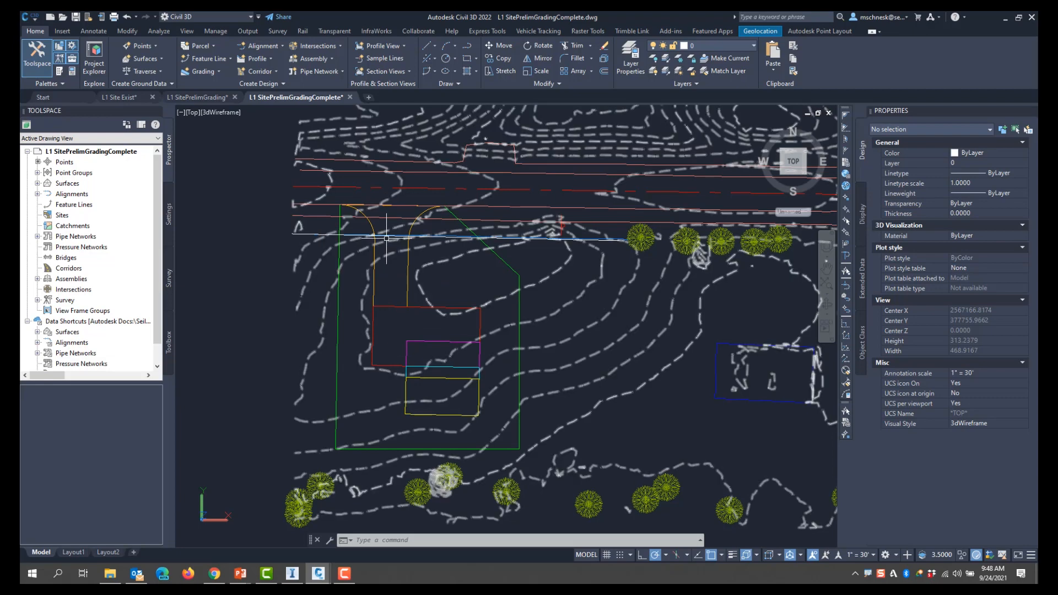
pyautogui.scroll(-4, 284, 232)
pyautogui.scroll(2, 252, 256)
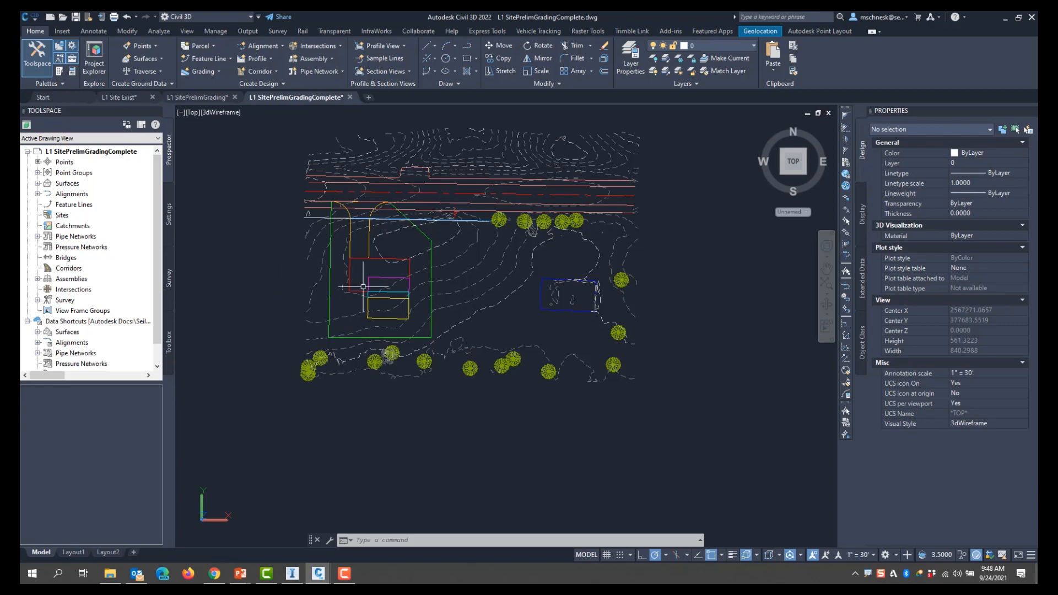
pyautogui.scroll(2, 361, 290)
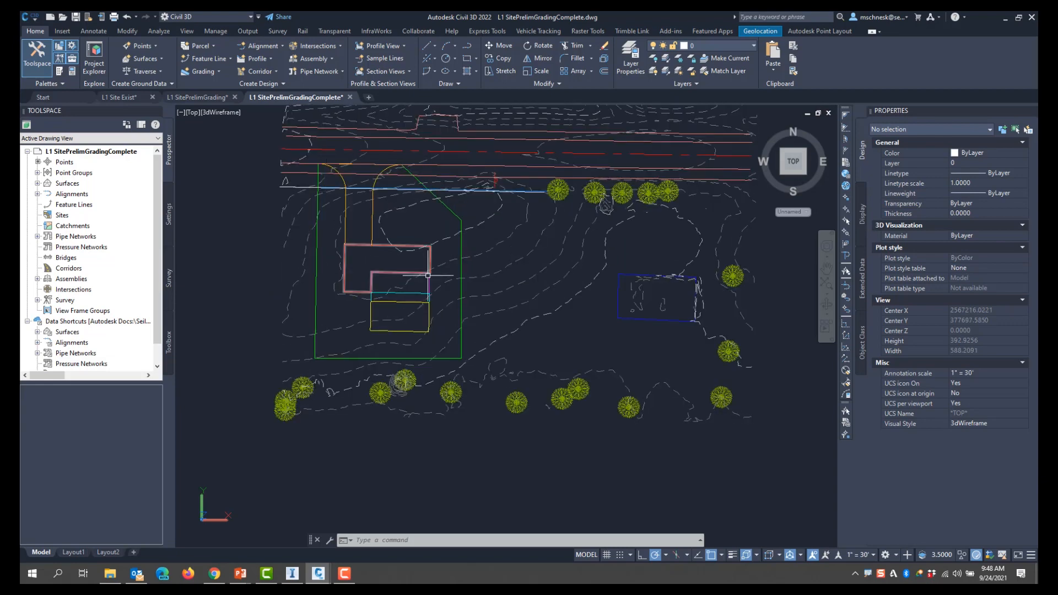
pyautogui.click(781, 173)
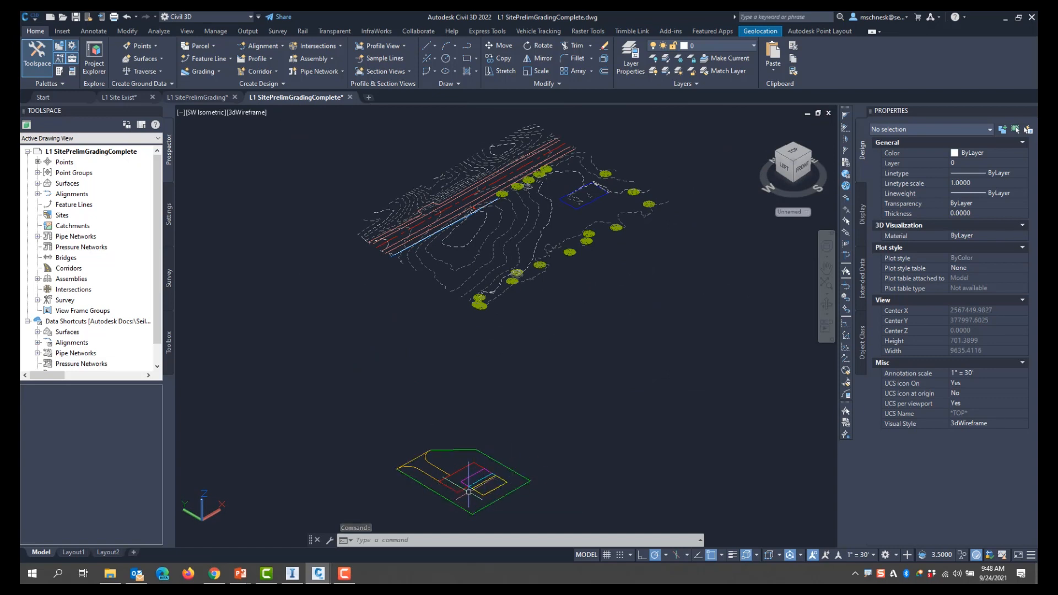
pyautogui.click(810, 159)
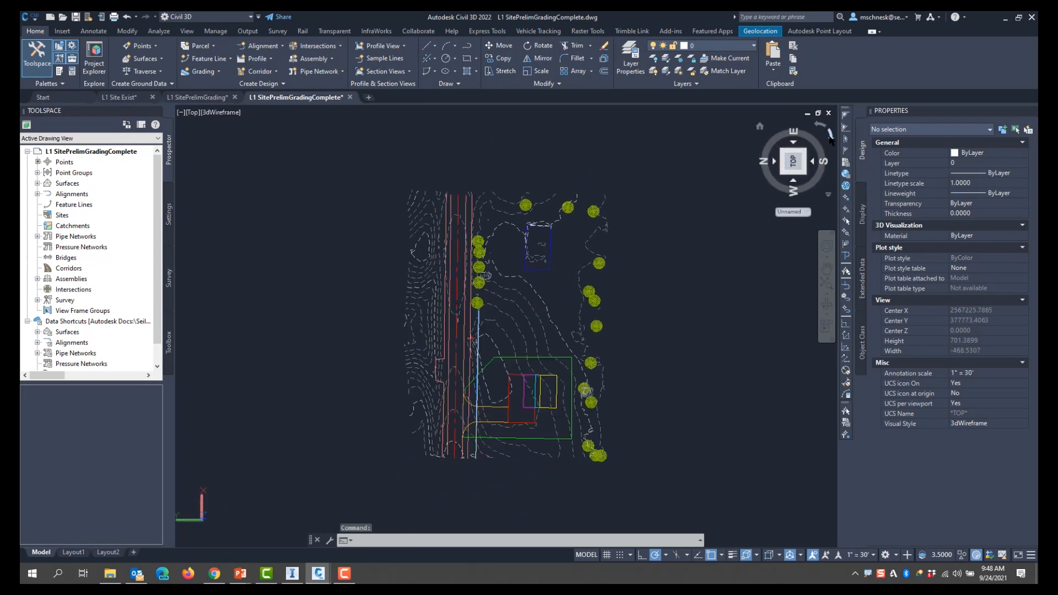
pyautogui.click(831, 136)
pyautogui.click(94, 31)
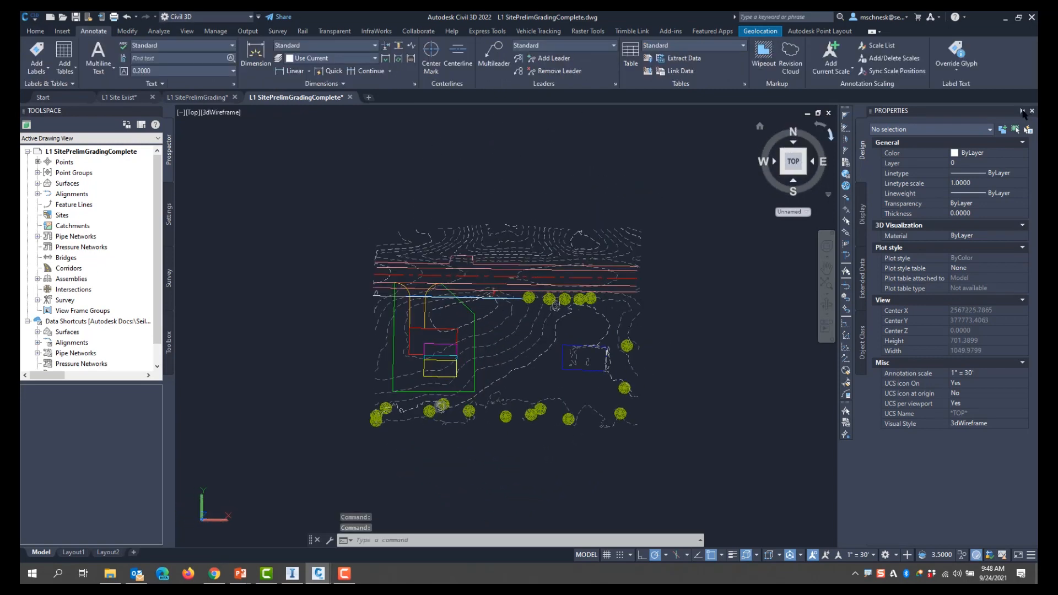
pyautogui.click(62, 31)
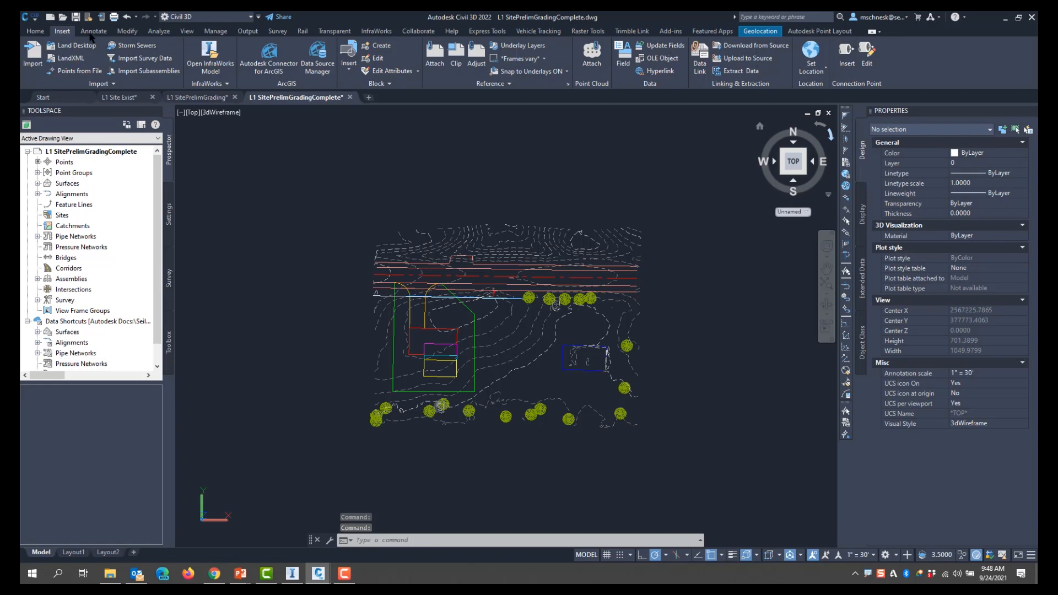
# Open the Grading Objects browser and grading tool palette for the proposed site layout
pyautogui.click(158, 31)
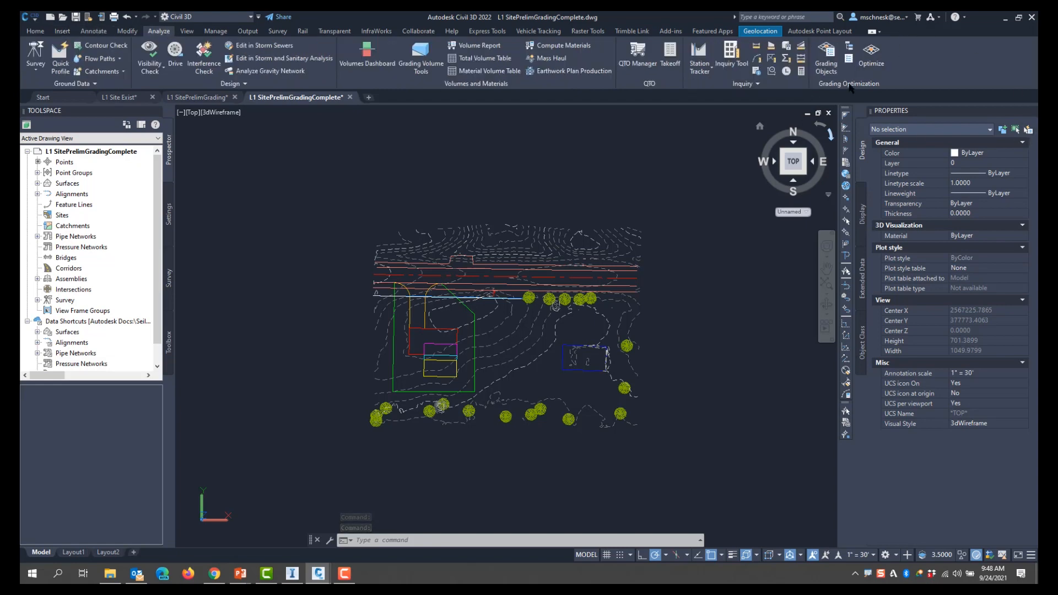
pyautogui.scroll(2, 446, 372)
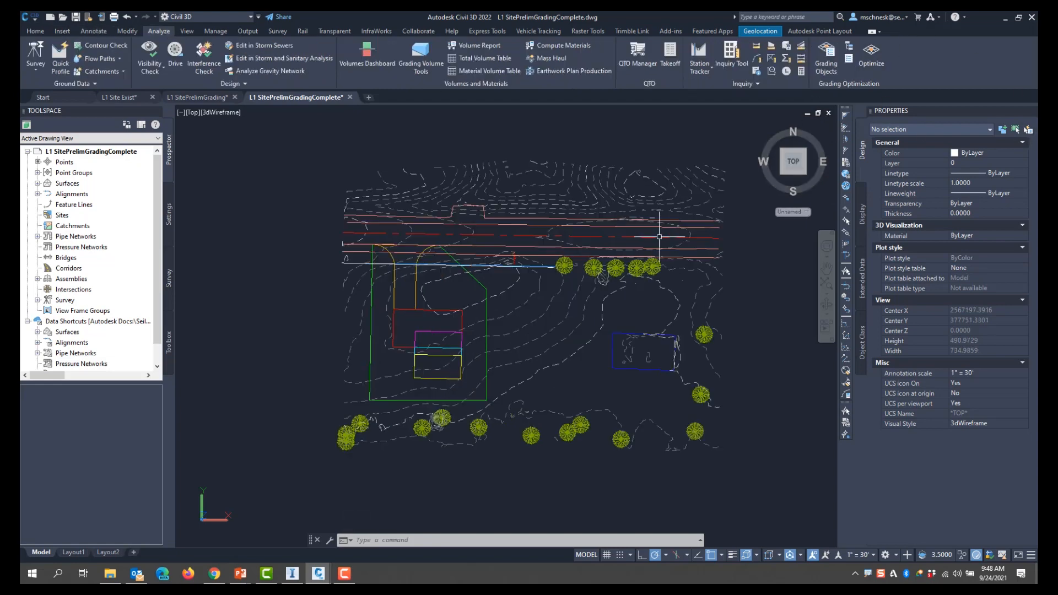
pyautogui.moveTo(331, 307); pyautogui.dragTo(379, 312, button='middle')
pyautogui.scroll(2, 588, 418)
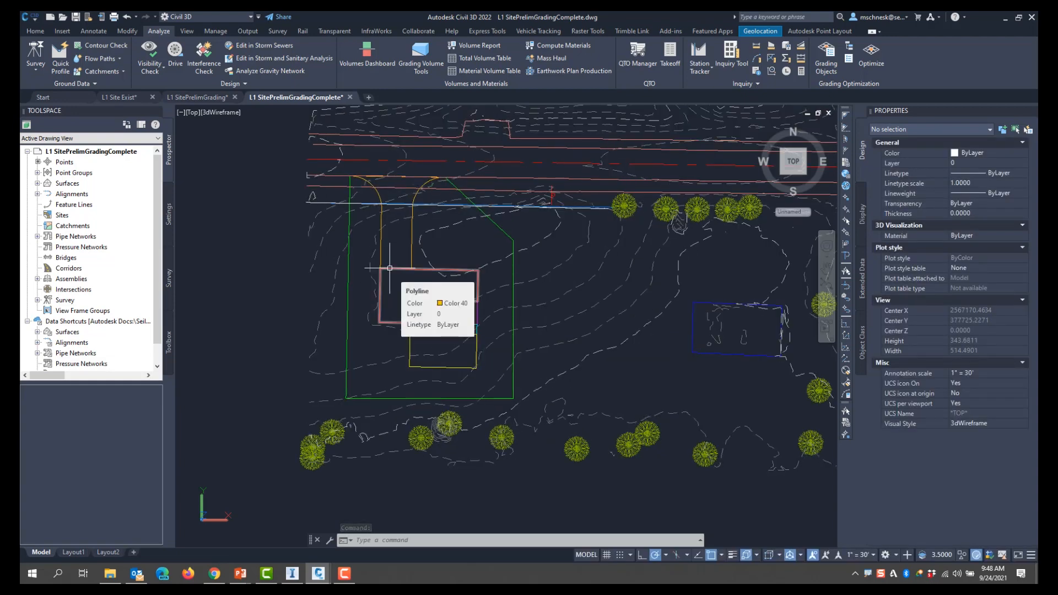
pyautogui.click(829, 55)
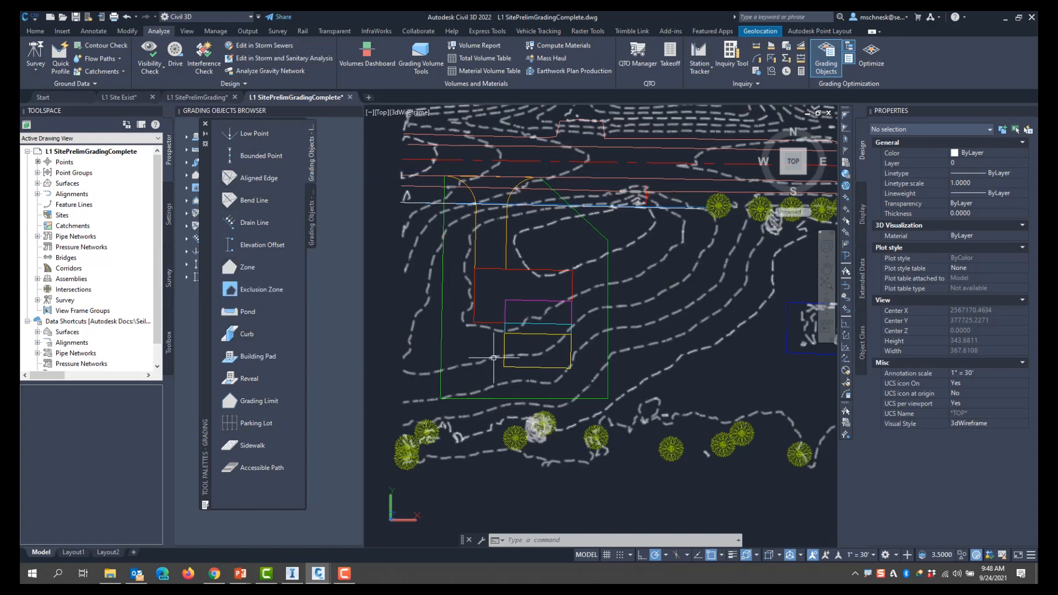
# Set the green site boundary polyline as a Grading Limit named GradingLimit and close its grading properties
pyautogui.scroll(2, 479, 357)
pyautogui.moveTo(490, 363); pyautogui.dragTo(537, 394, button='middle')
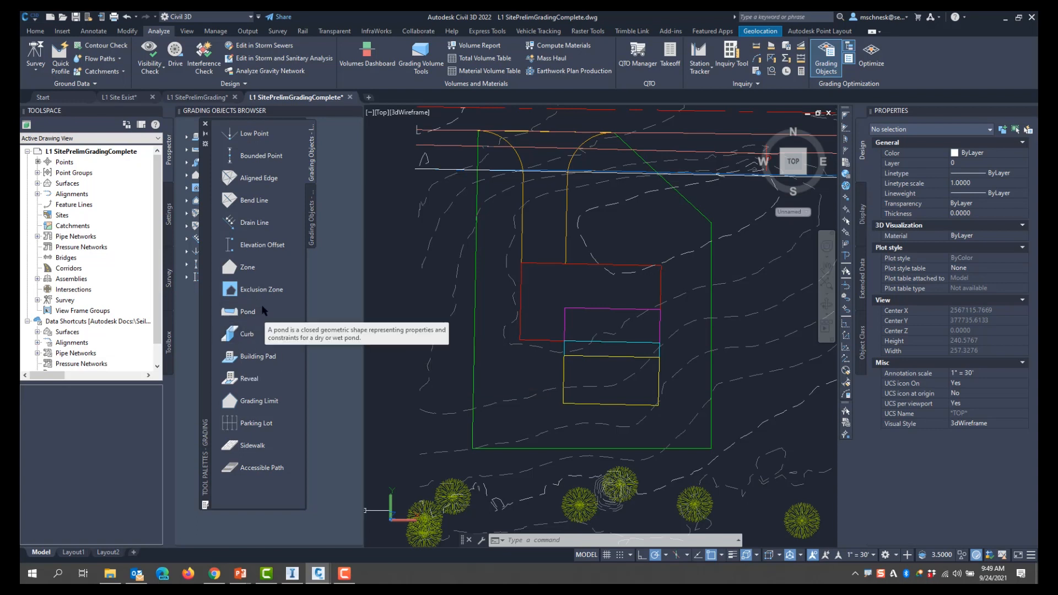
pyautogui.click(258, 402)
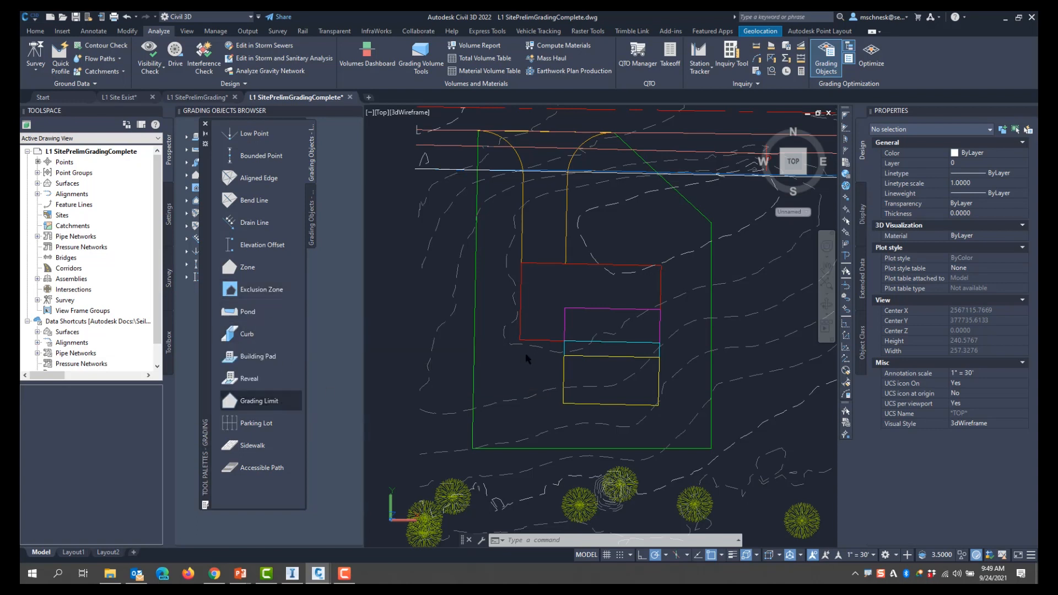
pyautogui.click(474, 346)
pyautogui.press('Return')
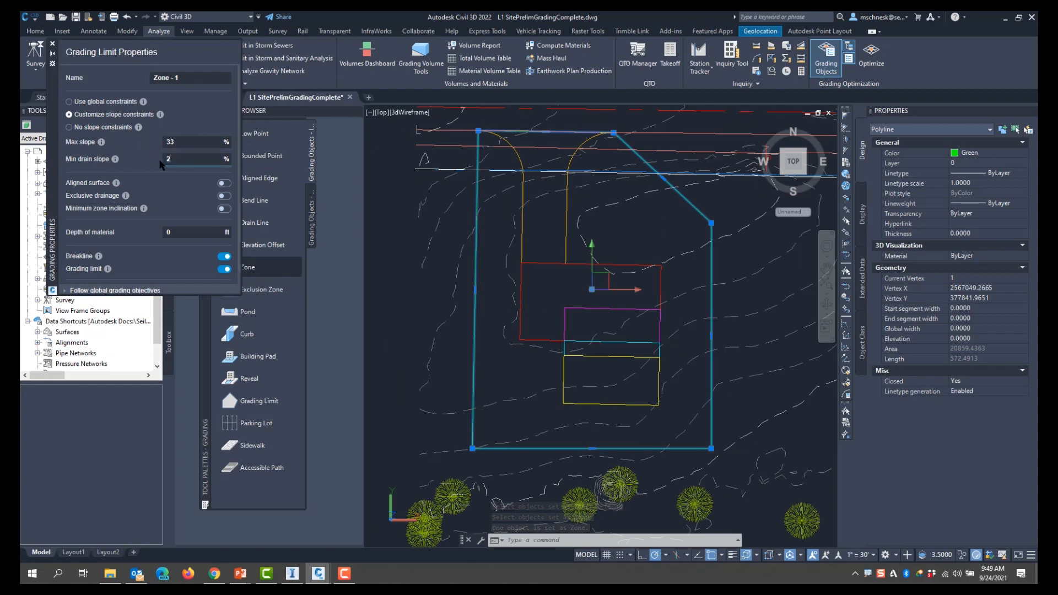
pyautogui.write('G')
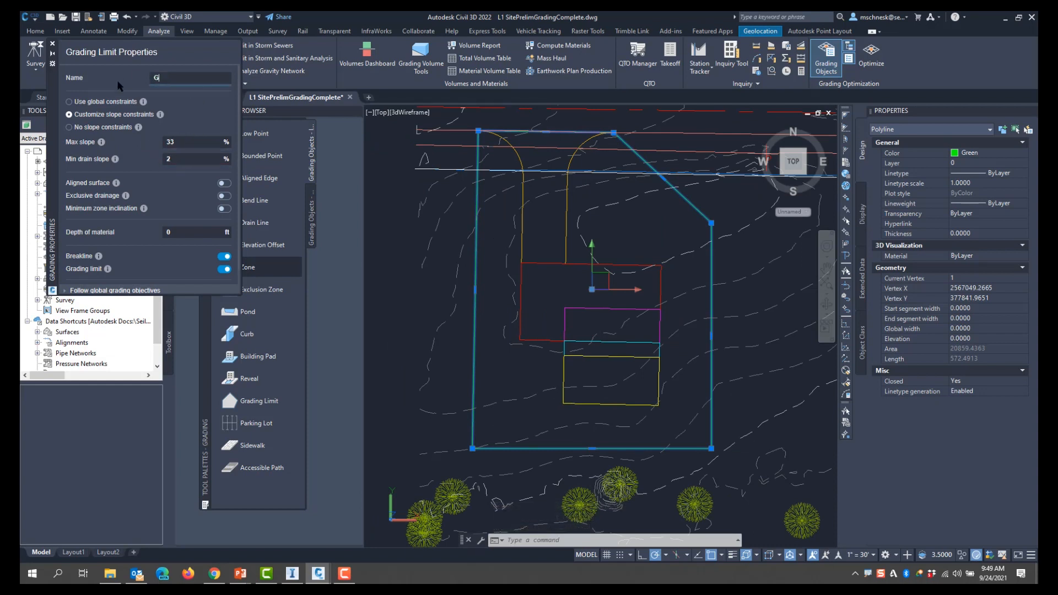
pyautogui.write('radingLimit')
pyautogui.scroll(-1, 177, 240)
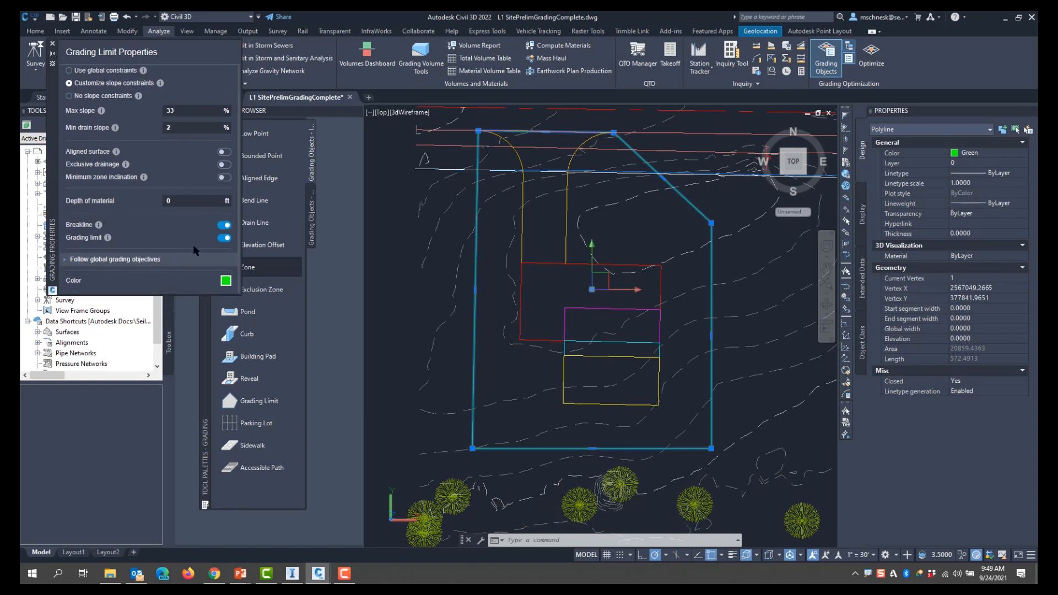
pyautogui.click(53, 44)
pyautogui.press('Escape')
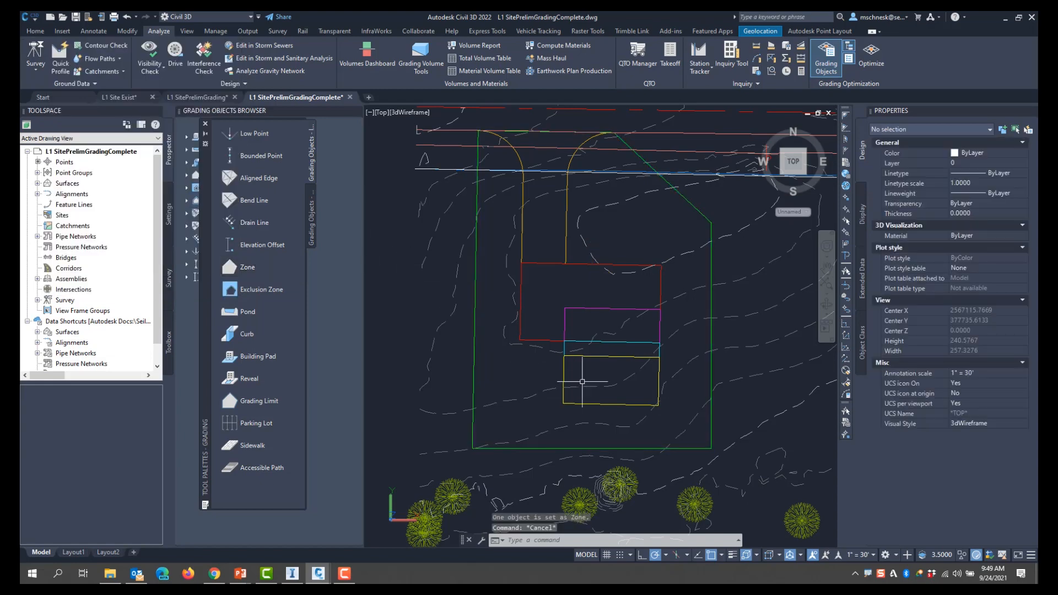
# Set the yellow rectangle as a Building Pad and enable its elevation constraint with a minimum elevation of 440.00 ft
pyautogui.scroll(2, 582, 382)
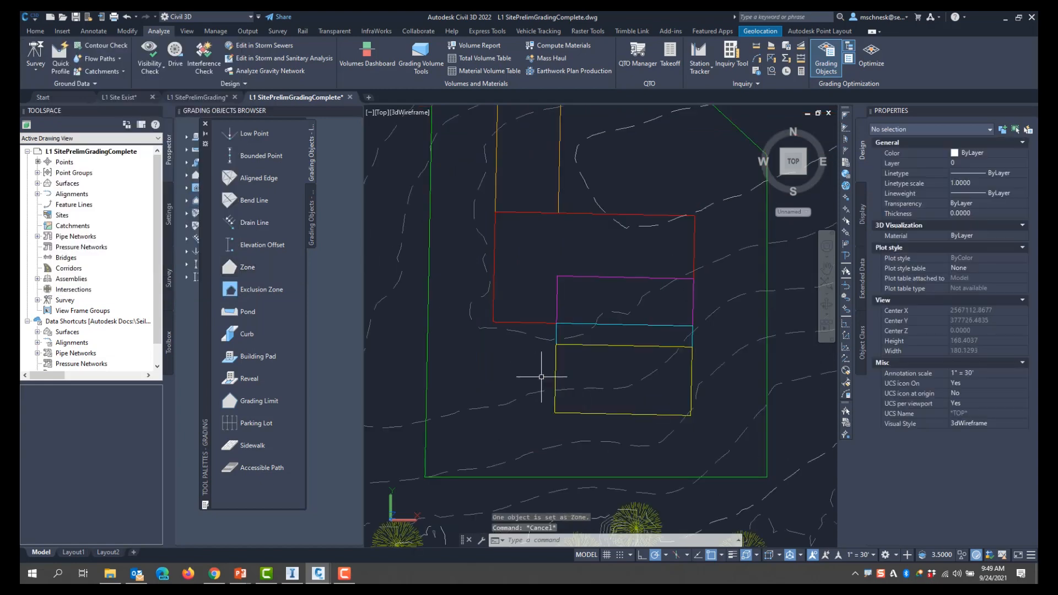
pyautogui.click(257, 356)
pyautogui.click(557, 384)
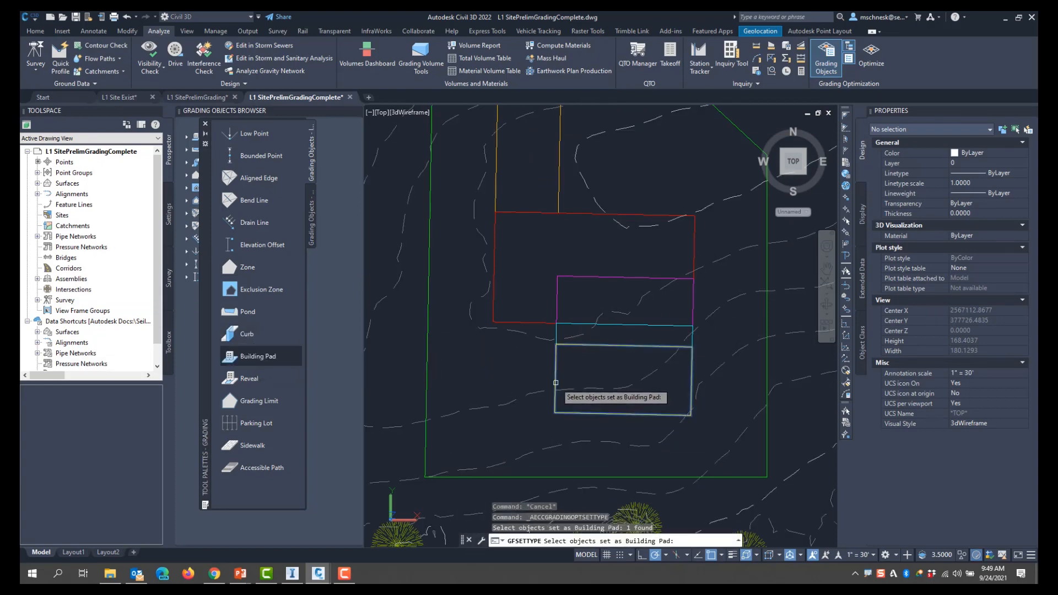
pyautogui.press('Return')
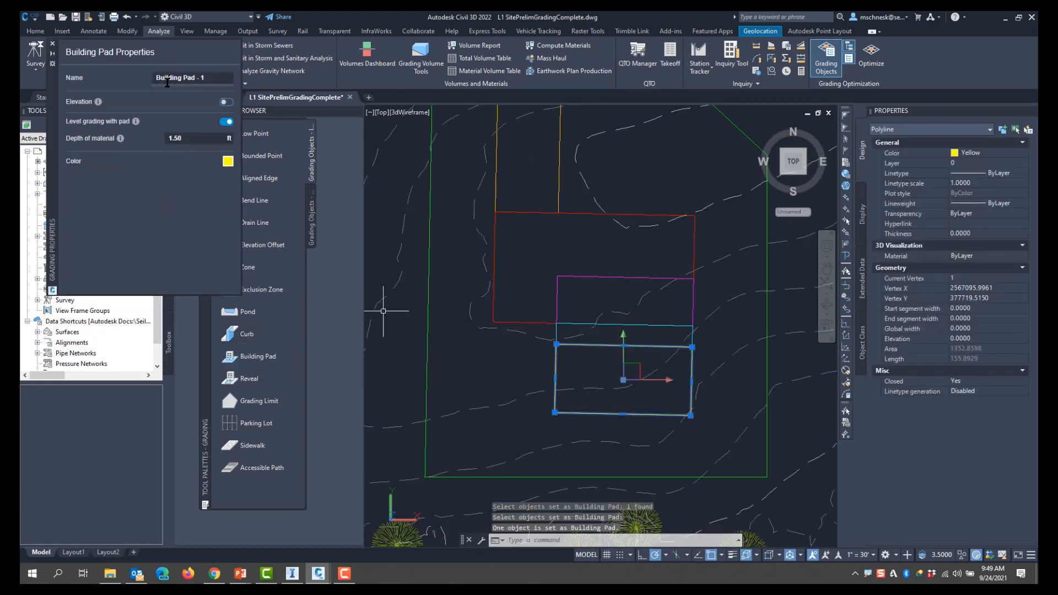
pyautogui.click(226, 103)
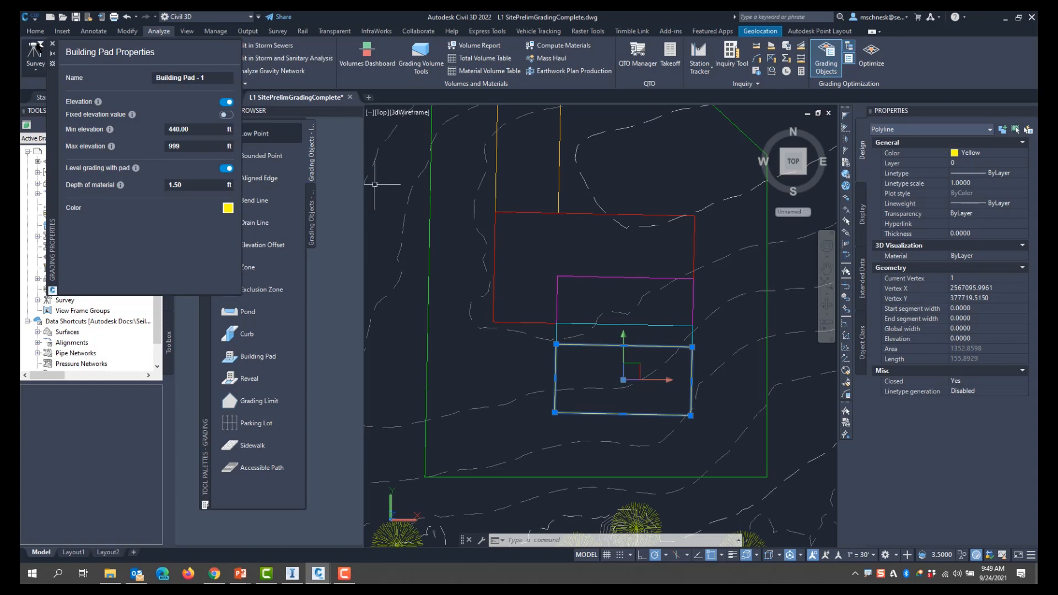
pyautogui.press('Return')
pyautogui.press('Escape')
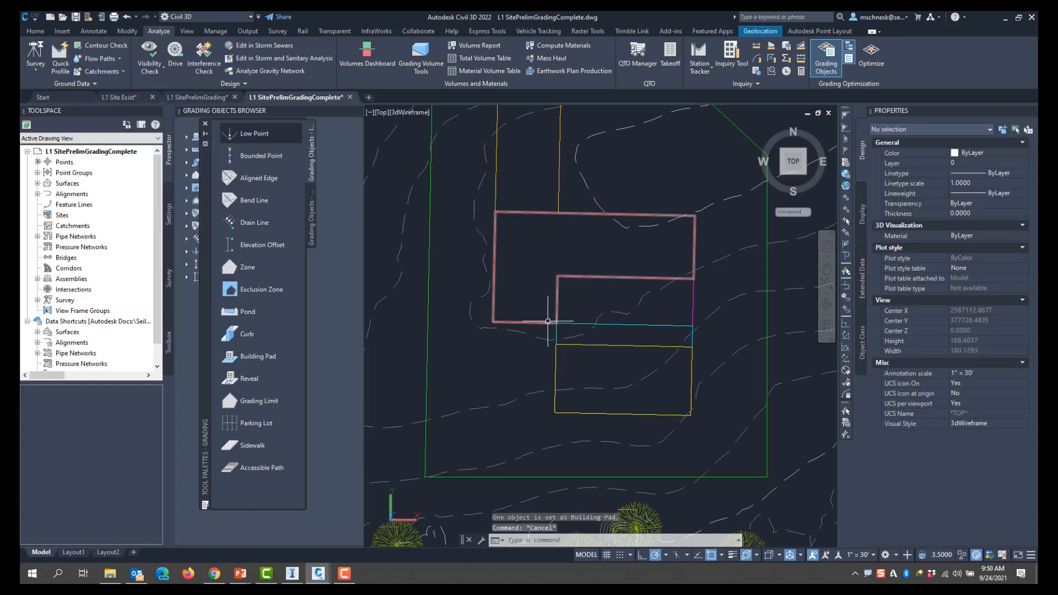
# Set the cyan strip between the yellow and magenta rectangles as a Sidewalk zone
pyautogui.click(254, 445)
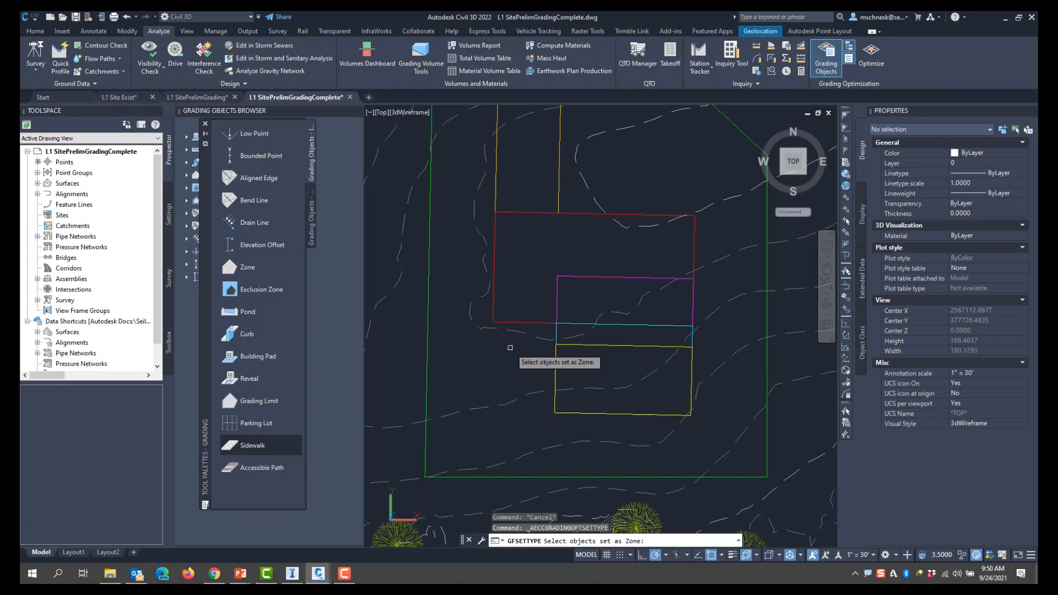
pyautogui.click(550, 334)
pyautogui.press('Return')
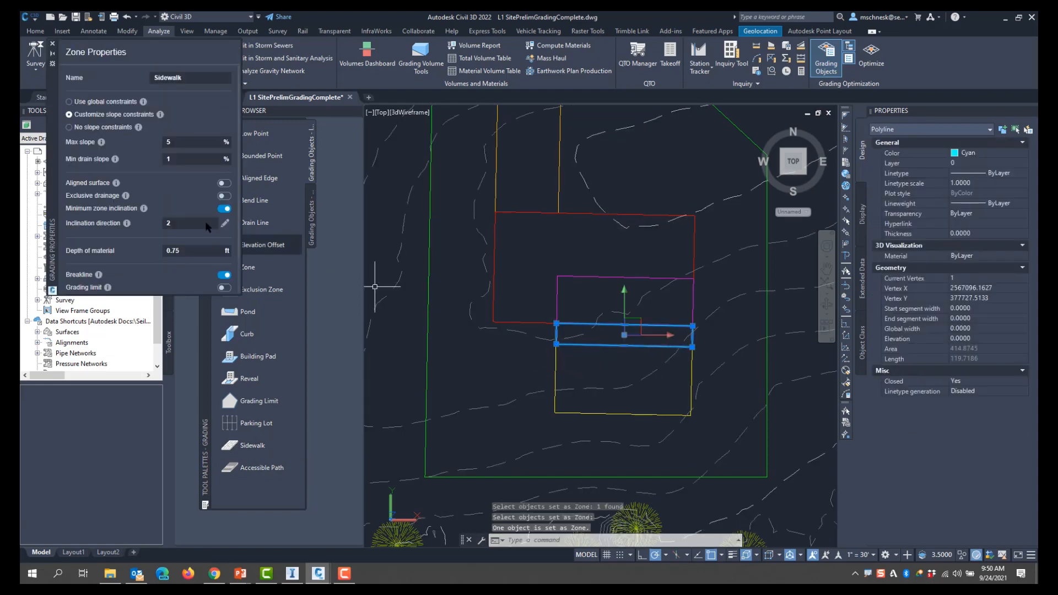
# Set the sidewalk zone's max slope to 2%, inclination direction to 90 and depth of material to 0.50 ft
pyautogui.moveTo(190, 141); pyautogui.dragTo(168, 142)
pyautogui.press('BackSpace')
pyautogui.write('2')
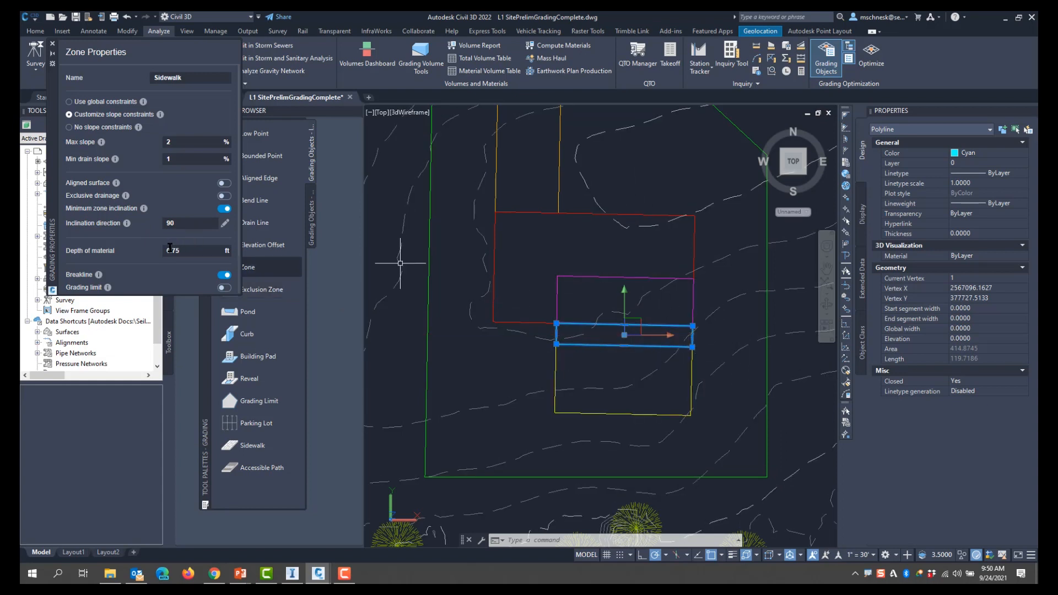
pyautogui.click(195, 252)
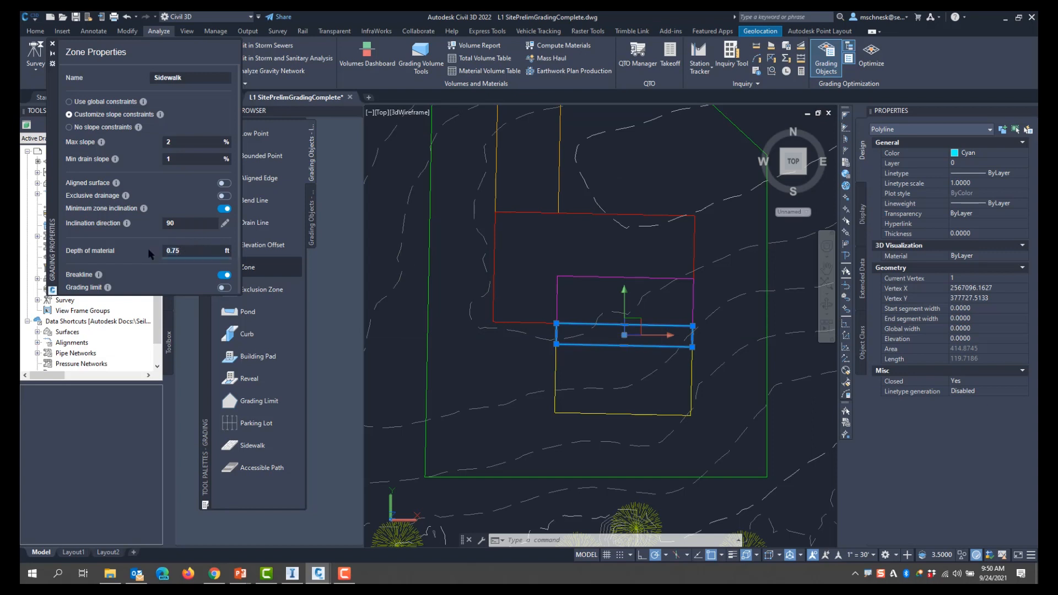
pyautogui.write('.5')
pyautogui.press('Return')
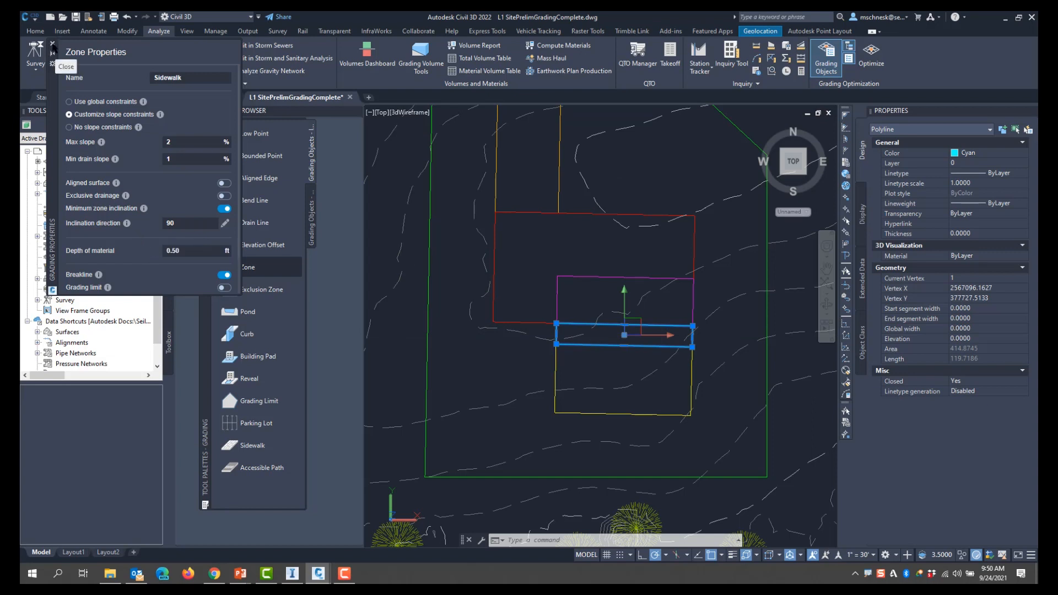
pyautogui.click(52, 47)
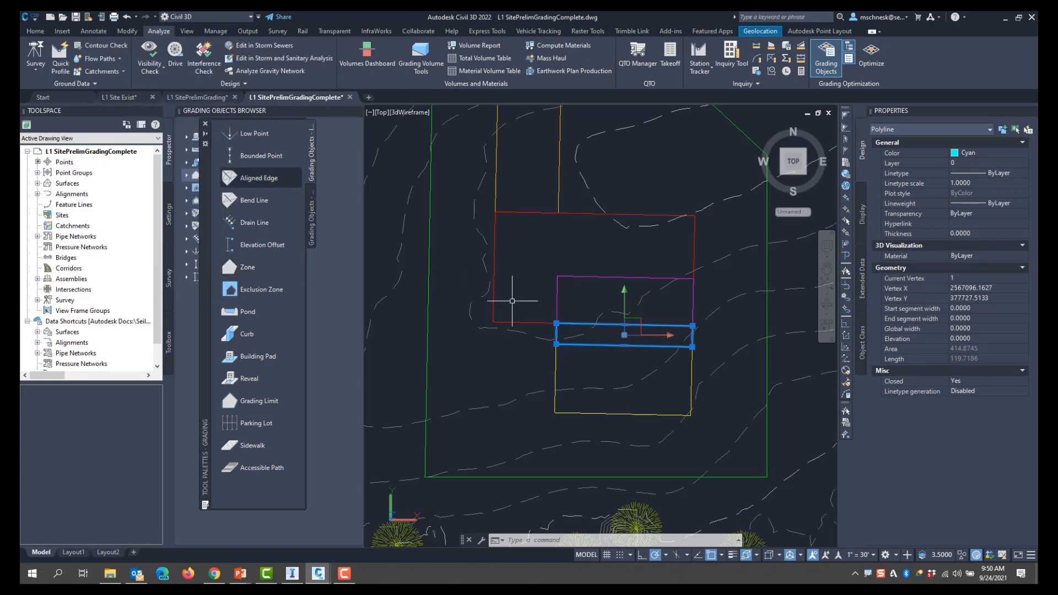
pyautogui.press('Escape')
# Check the magenta rectangle's zone properties and reassign it as a general Zone
pyautogui.click(556, 280)
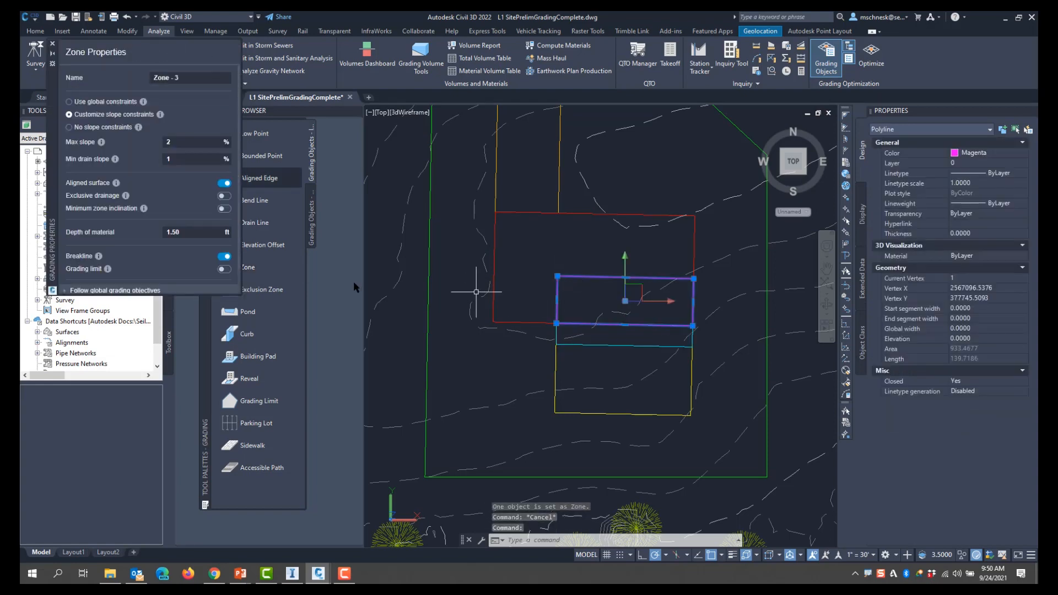
pyautogui.press('Escape')
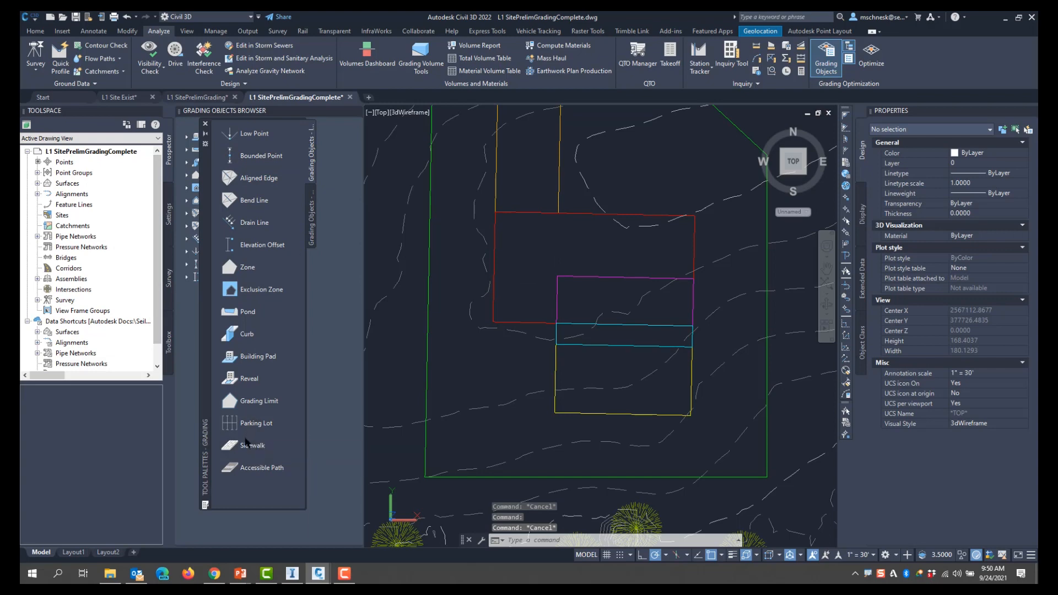
pyautogui.click(248, 267)
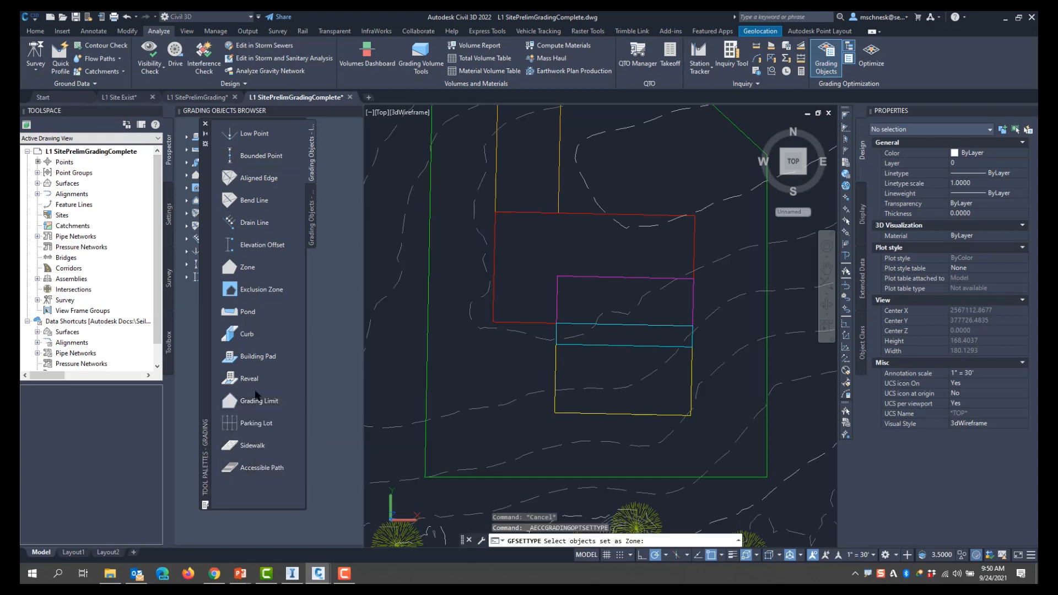
pyautogui.click(571, 277)
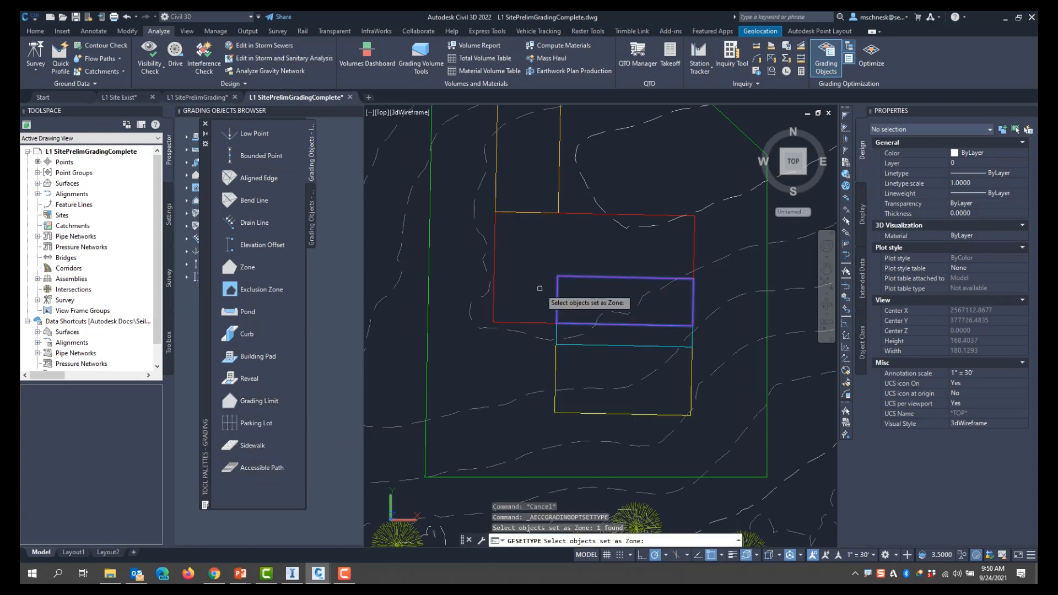
pyautogui.press('Return')
pyautogui.press('Escape')
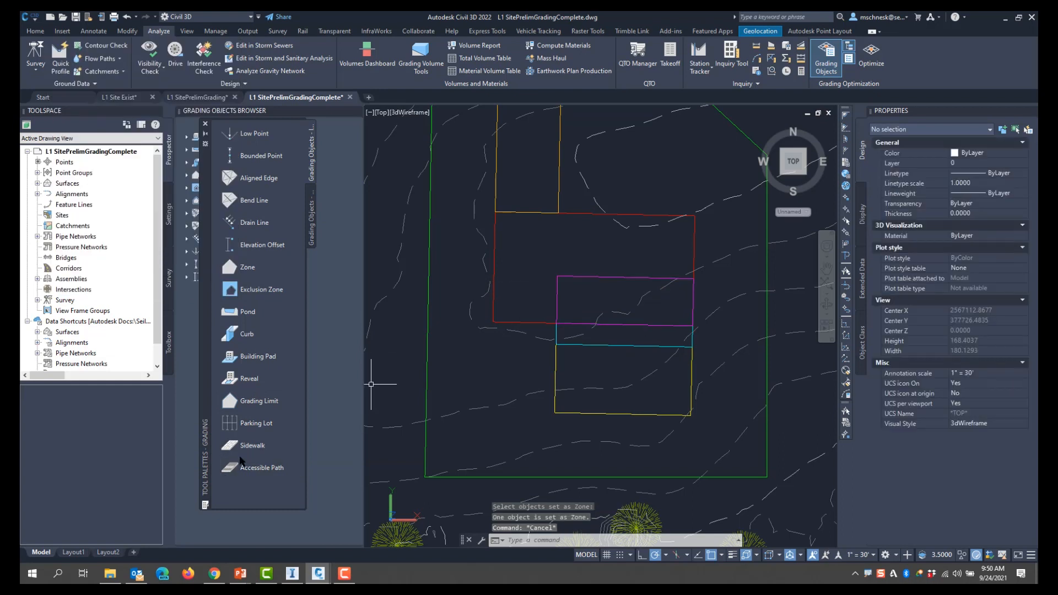
# Set the magenta rectangle as an Accessible Path and enable its aligned surface option
pyautogui.click(247, 468)
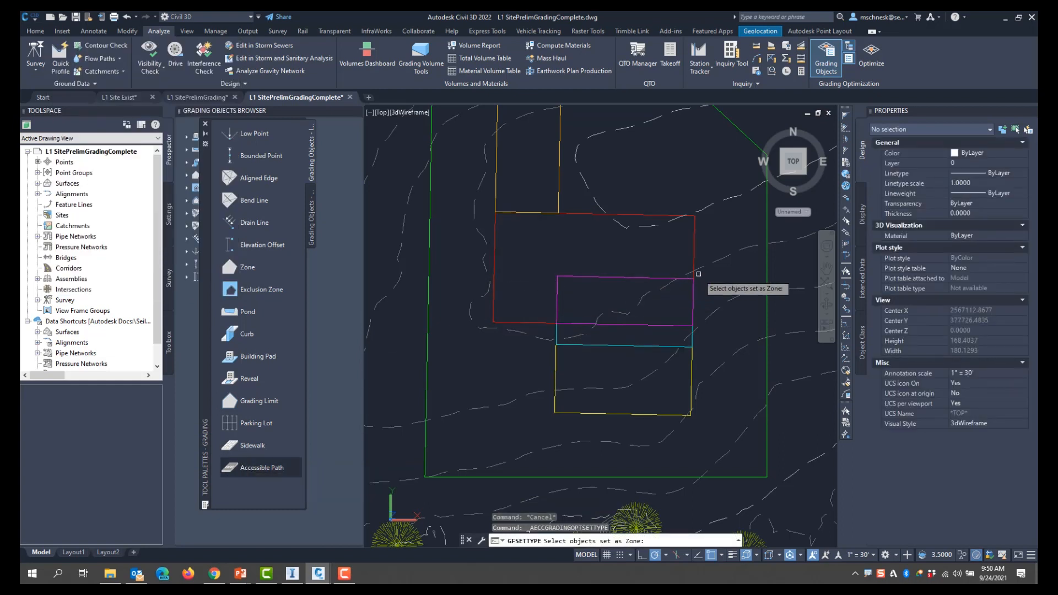
pyautogui.click(694, 292)
pyautogui.press('Return')
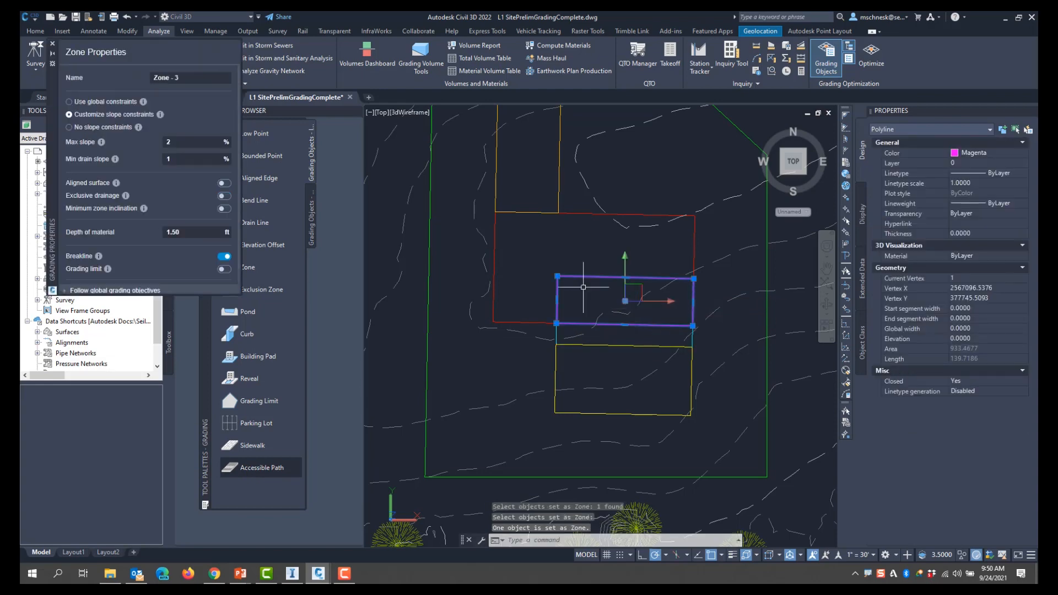
pyautogui.click(176, 144)
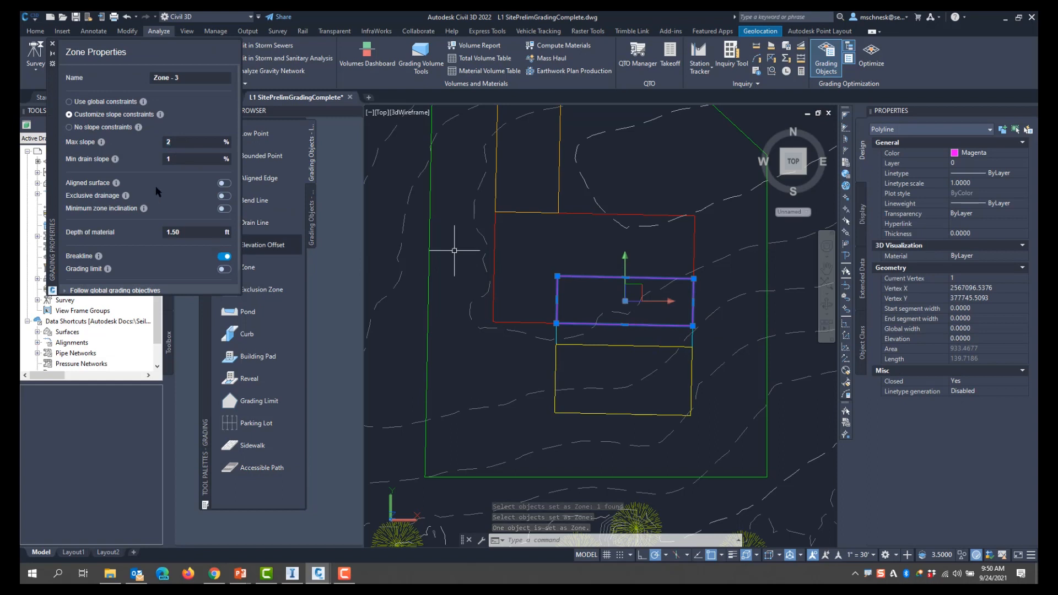
pyautogui.click(224, 183)
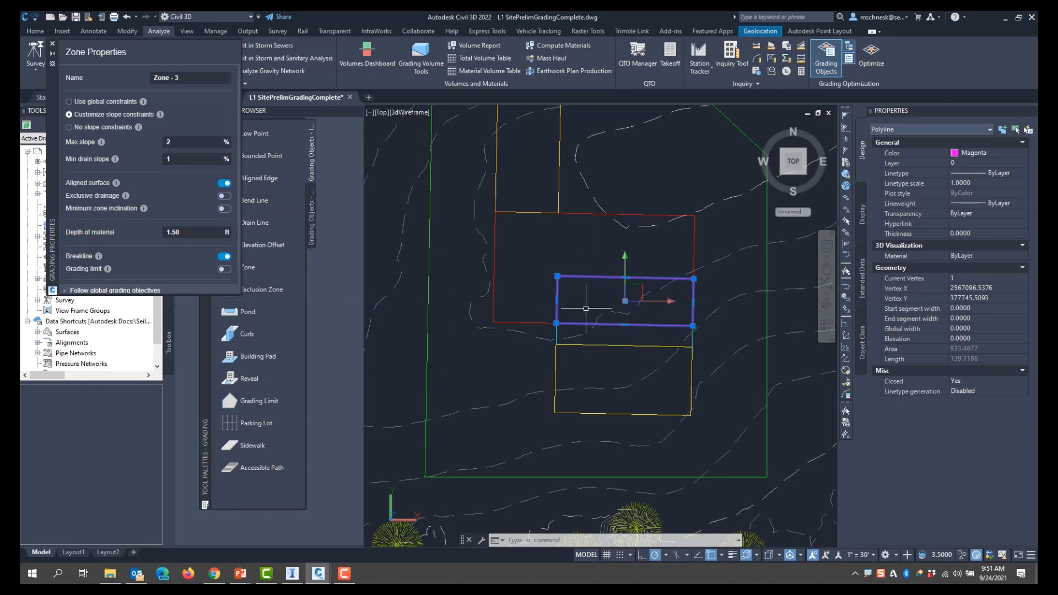
pyautogui.click(53, 44)
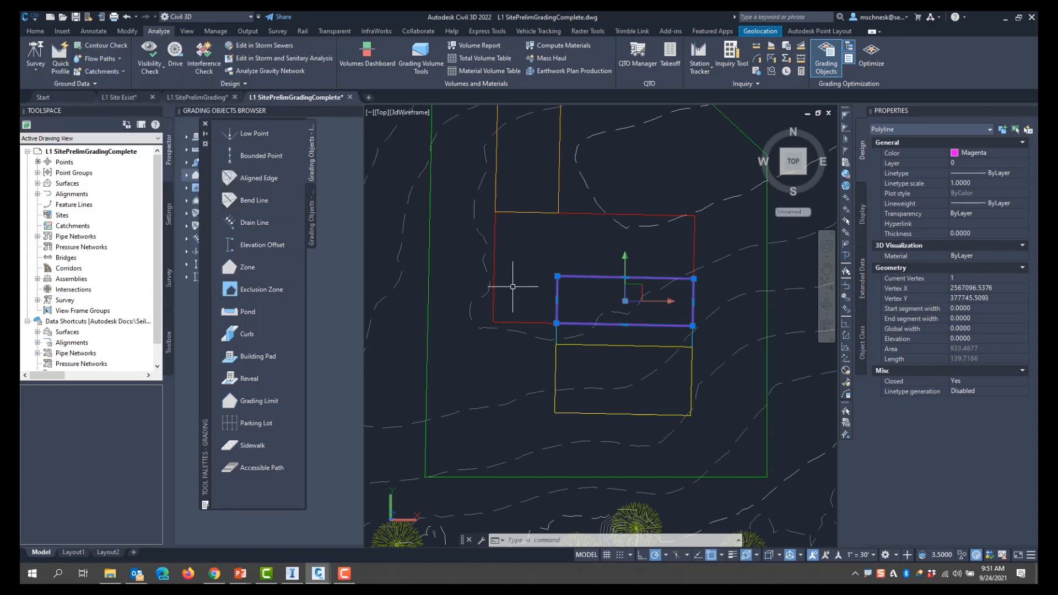
pyautogui.press('Escape')
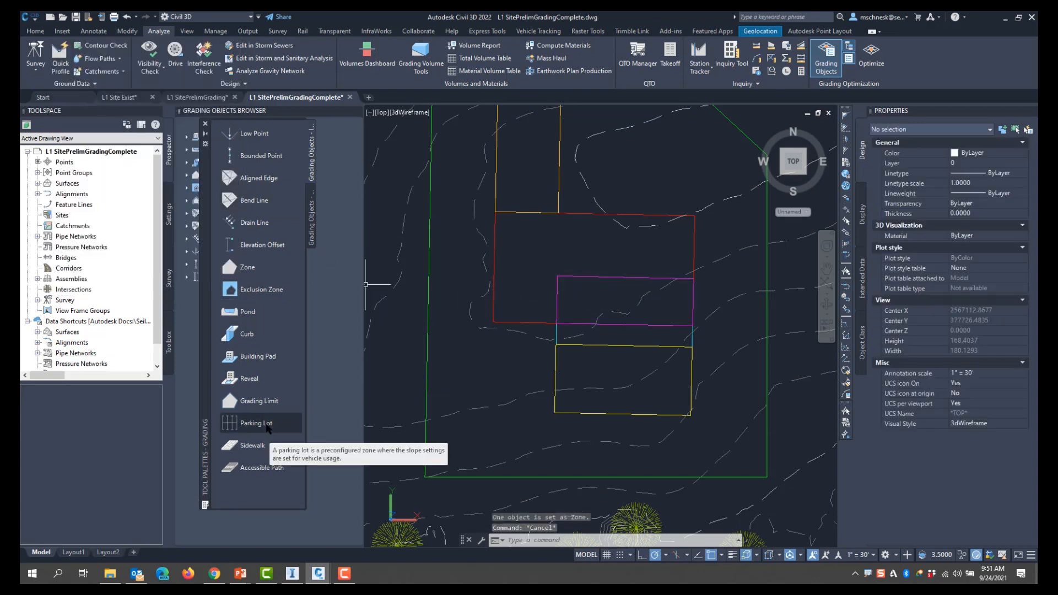
# Set the red L-shaped polyline as a Parking Lot zone and close its properties
pyautogui.click(256, 423)
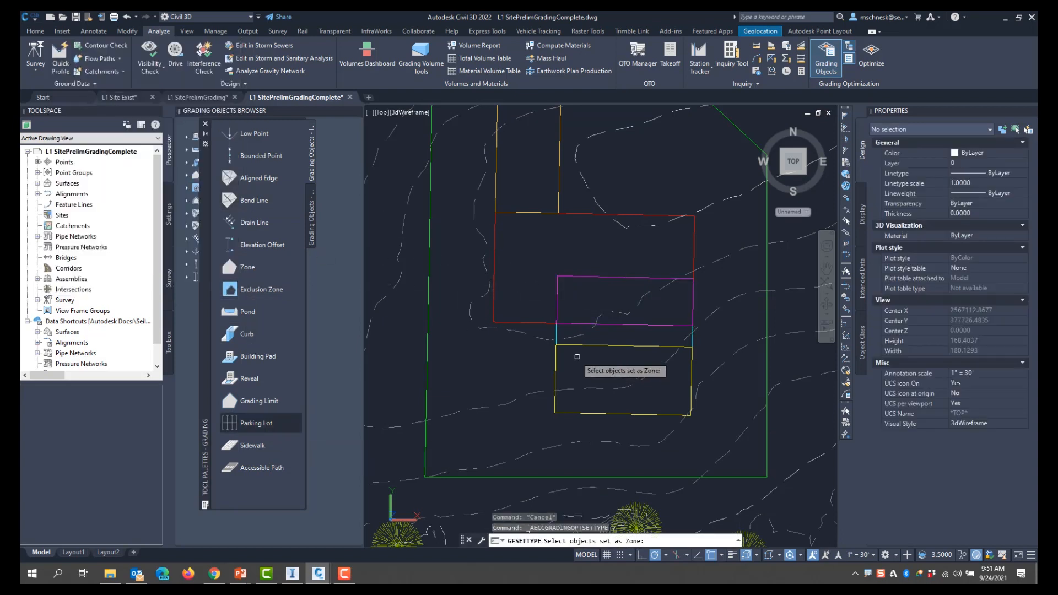
pyautogui.click(494, 311)
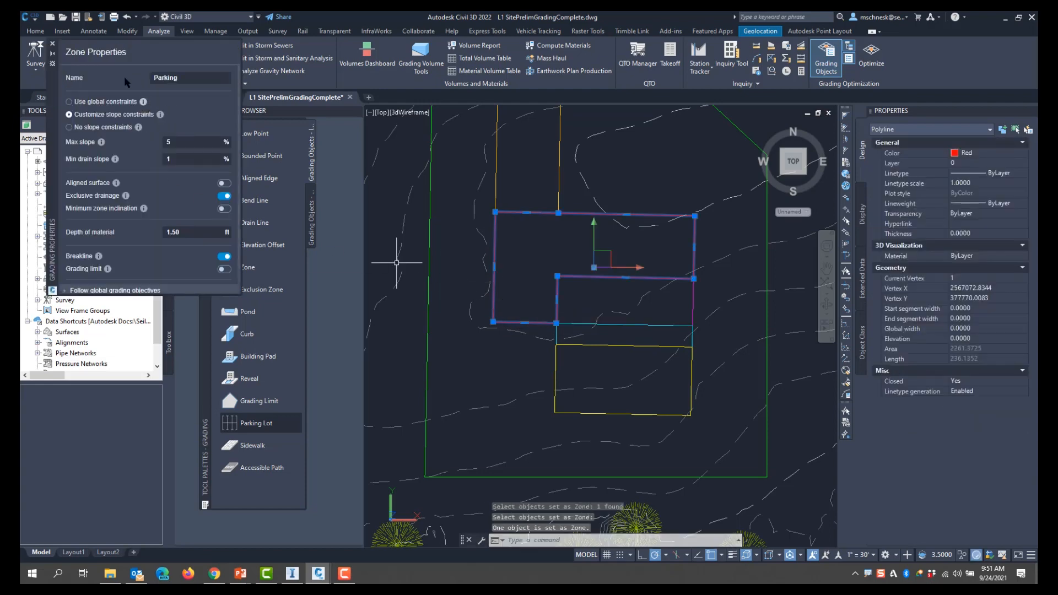
pyautogui.click(53, 44)
pyautogui.scroll(-2, 420, 300)
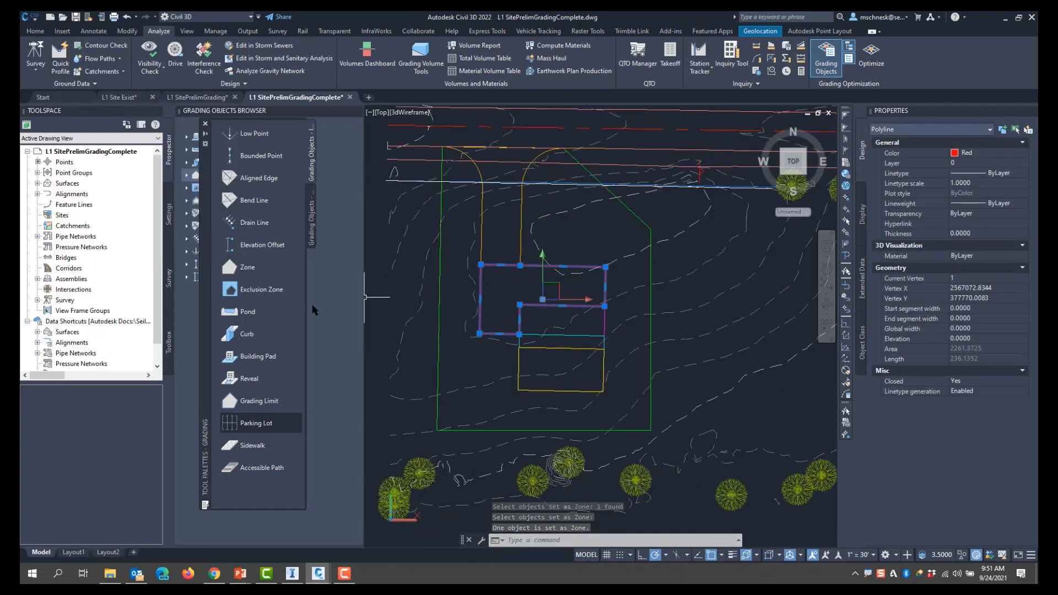
# Set the closed driveway polyline with the flared entrance as a general Zone
pyautogui.press('Escape')
pyautogui.click(247, 267)
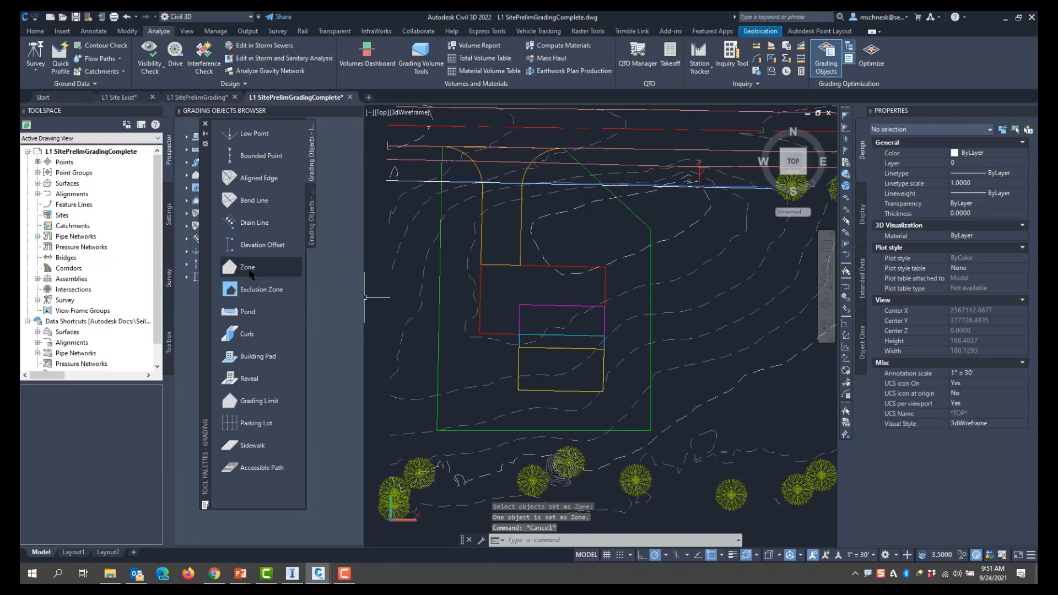
pyautogui.click(483, 238)
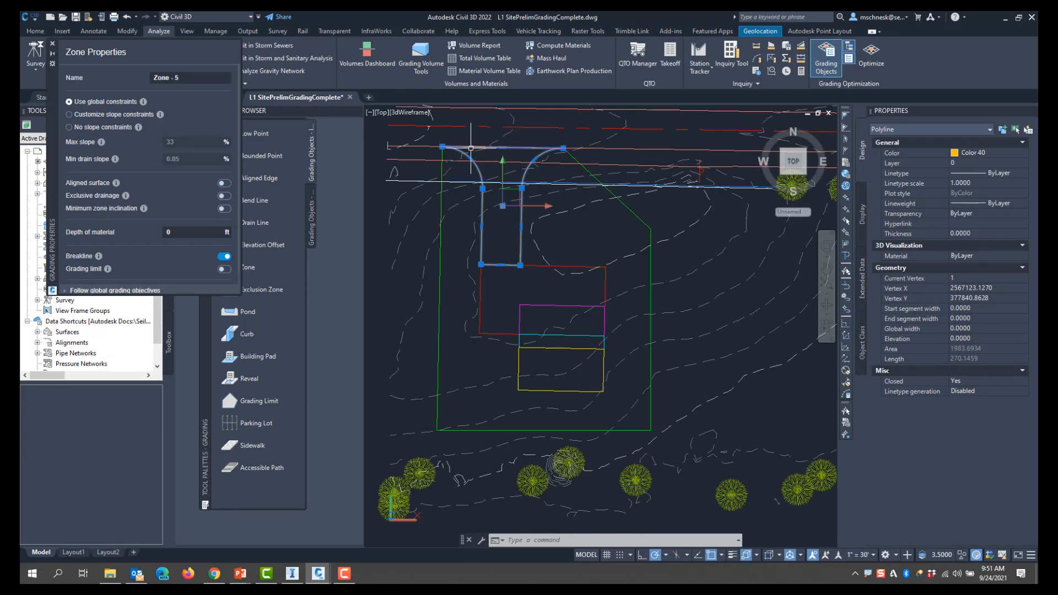
pyautogui.press('Escape')
# Set the line across the driveway entrance at the road as an Aligned Edge
pyautogui.scroll(3, 482, 149)
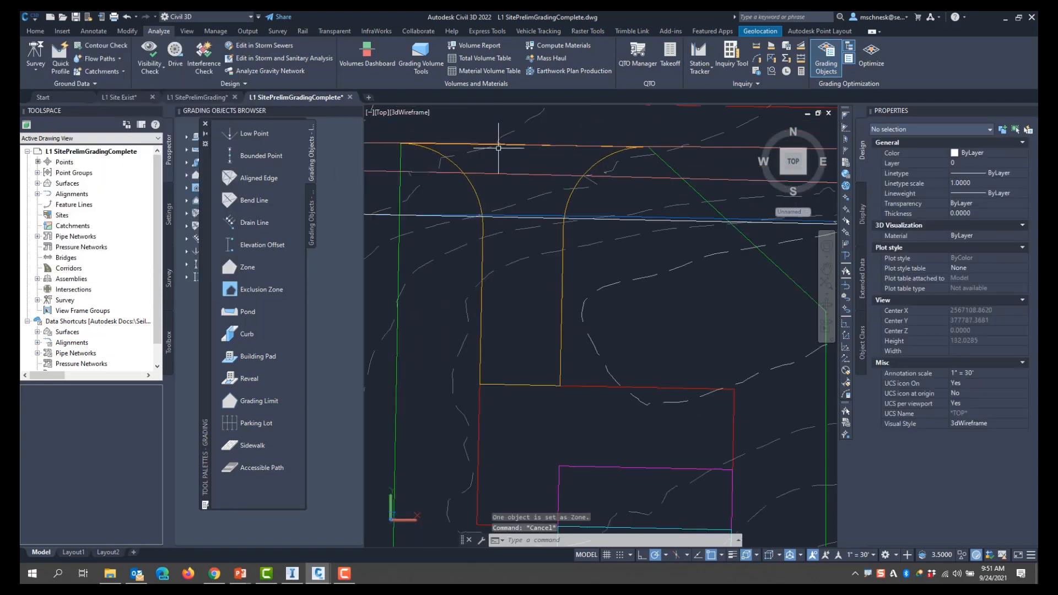
pyautogui.click(394, 133)
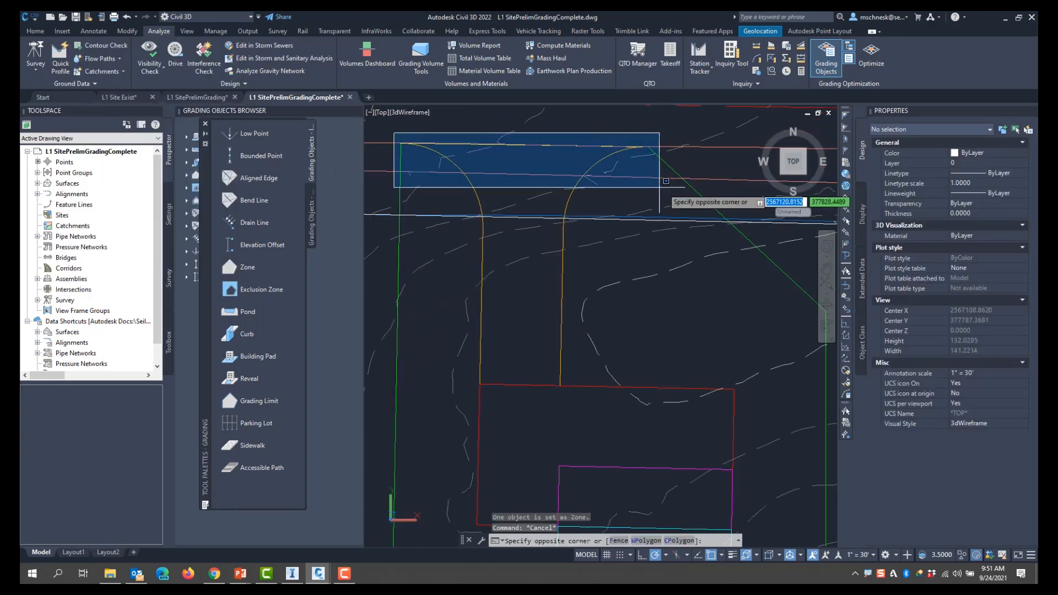
pyautogui.click(690, 169)
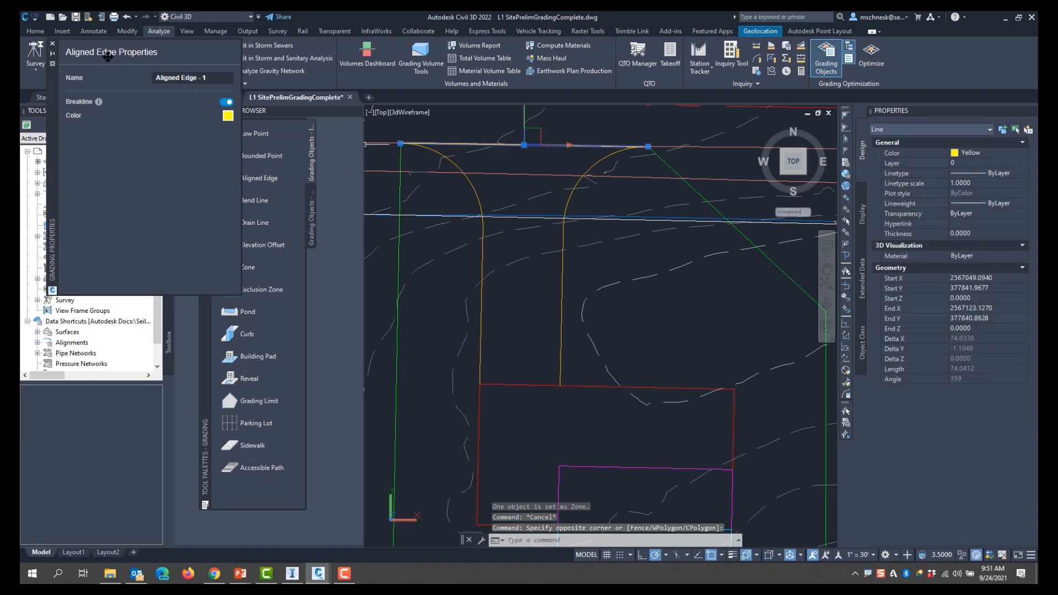
pyautogui.scroll(3, 579, 201)
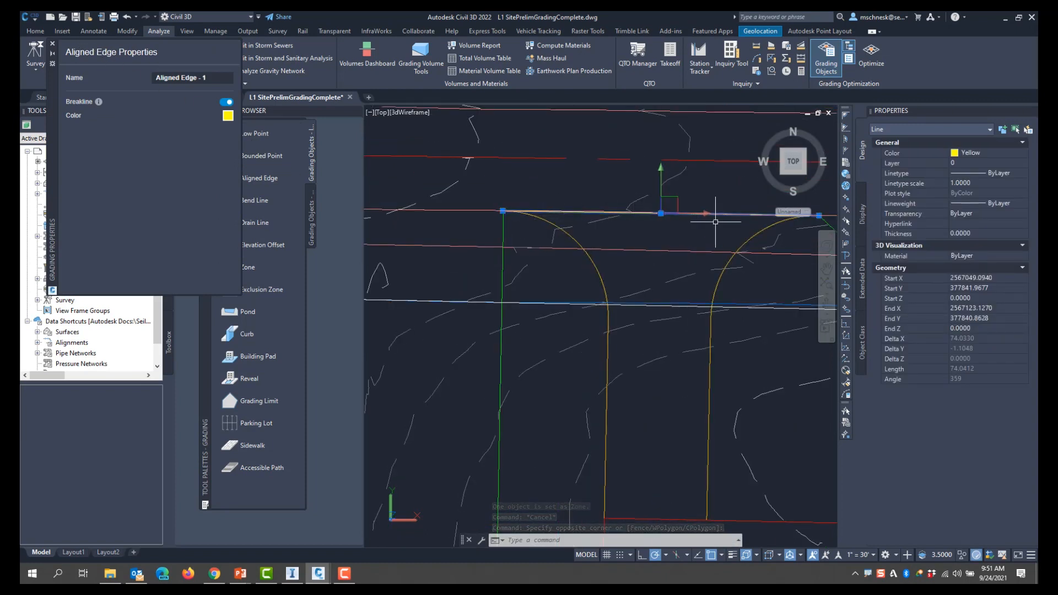
pyautogui.scroll(-3, 664, 223)
pyautogui.scroll(-4, 615, 216)
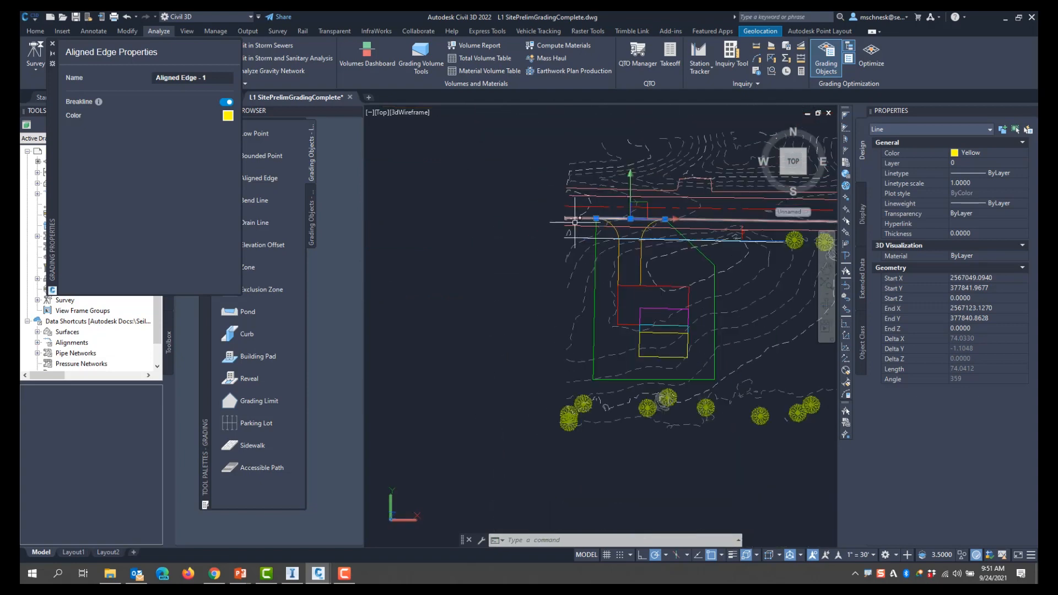
pyautogui.press('Escape')
# Launch Grading Optimization for the site and check the Sidewalk zone's properties in the 3D view
pyautogui.scroll(-2, 496, 221)
pyautogui.scroll(3, 608, 243)
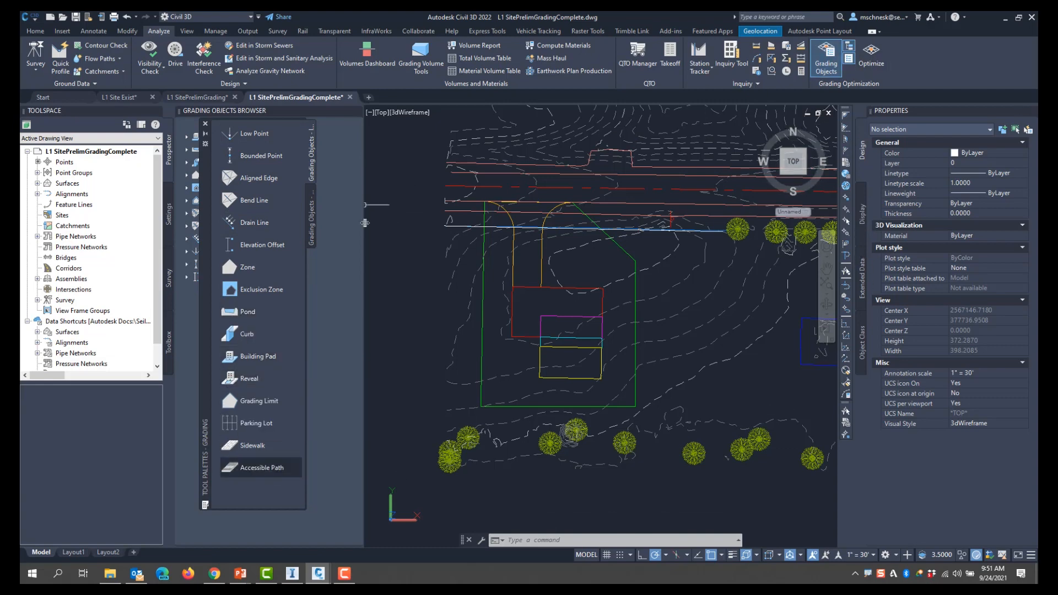
pyautogui.click(872, 53)
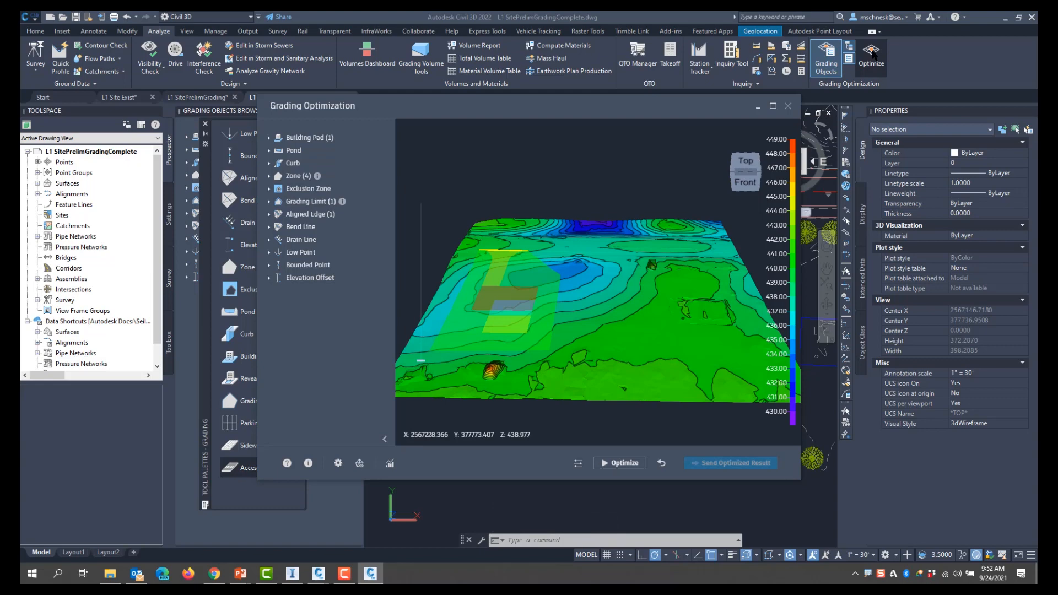
pyautogui.moveTo(687, 339); pyautogui.dragTo(485, 256)
pyautogui.click(457, 286)
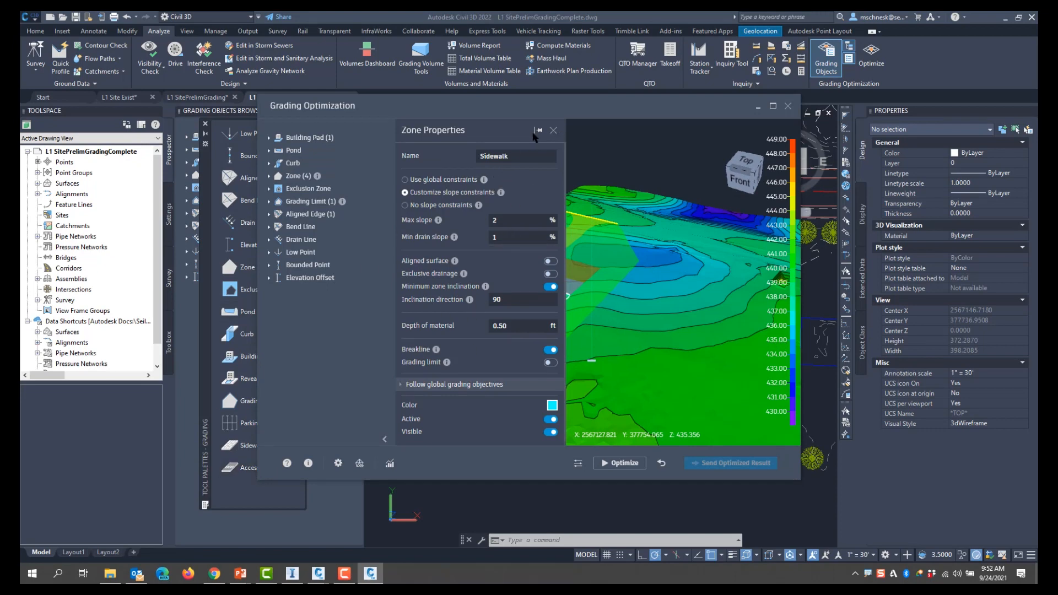
pyautogui.click(554, 132)
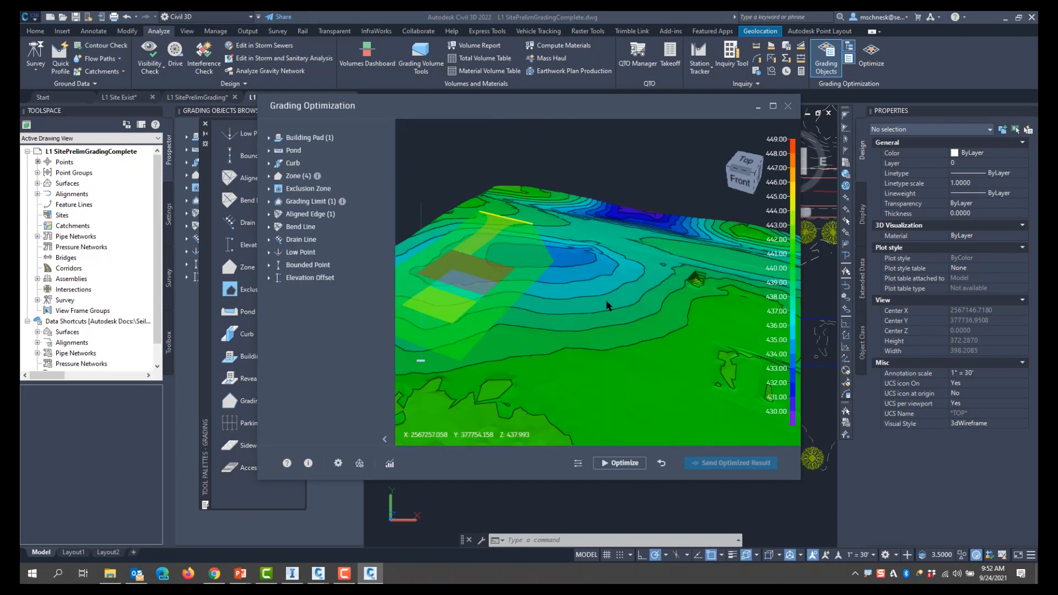
# Set the optimization's iteration limit to 50000
pyautogui.moveTo(607, 305); pyautogui.dragTo(638, 294)
pyautogui.scroll(-2, 634, 292)
pyautogui.scroll(1, 575, 327)
pyautogui.moveTo(574, 327); pyautogui.dragTo(626, 294, button='middle')
pyautogui.click(579, 463)
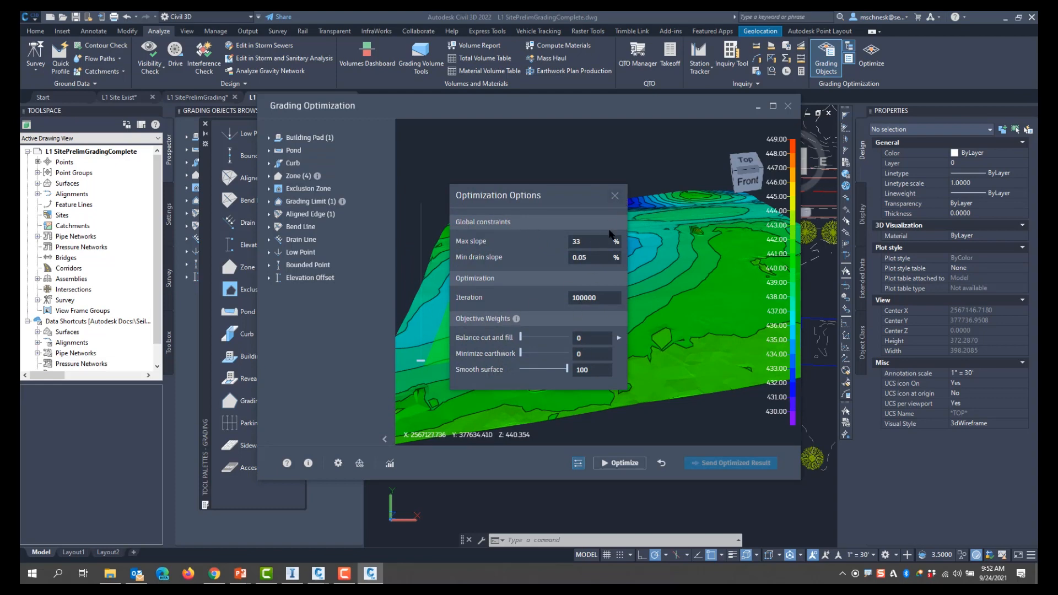
pyautogui.click(607, 300)
pyautogui.write('50000')
pyautogui.click(578, 463)
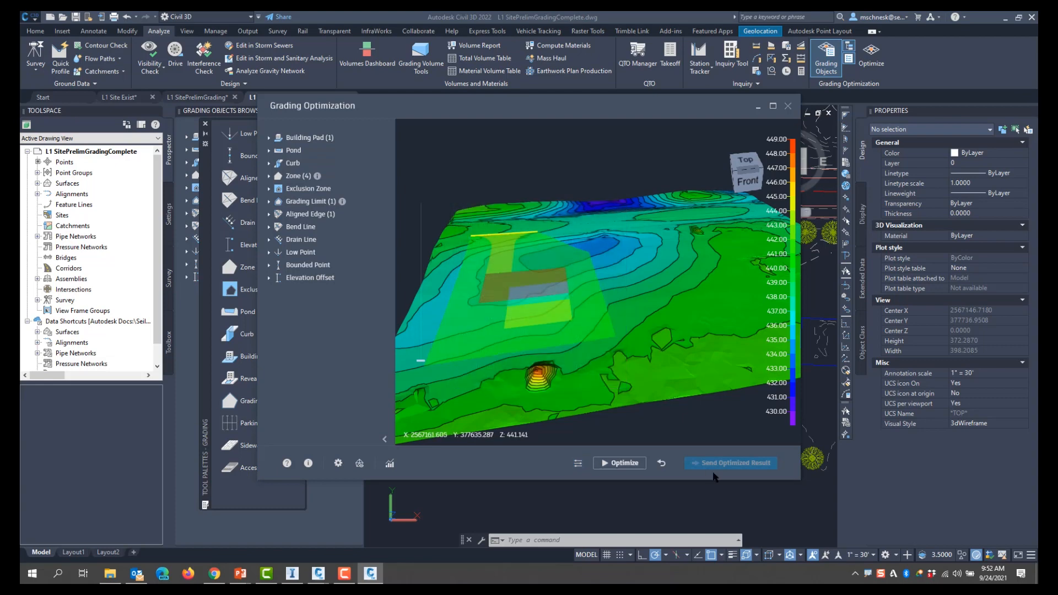
# Compare the mesh quality choices, set it to Medium, and enable Remove EG Points in the optimization preferences
pyautogui.click(338, 463)
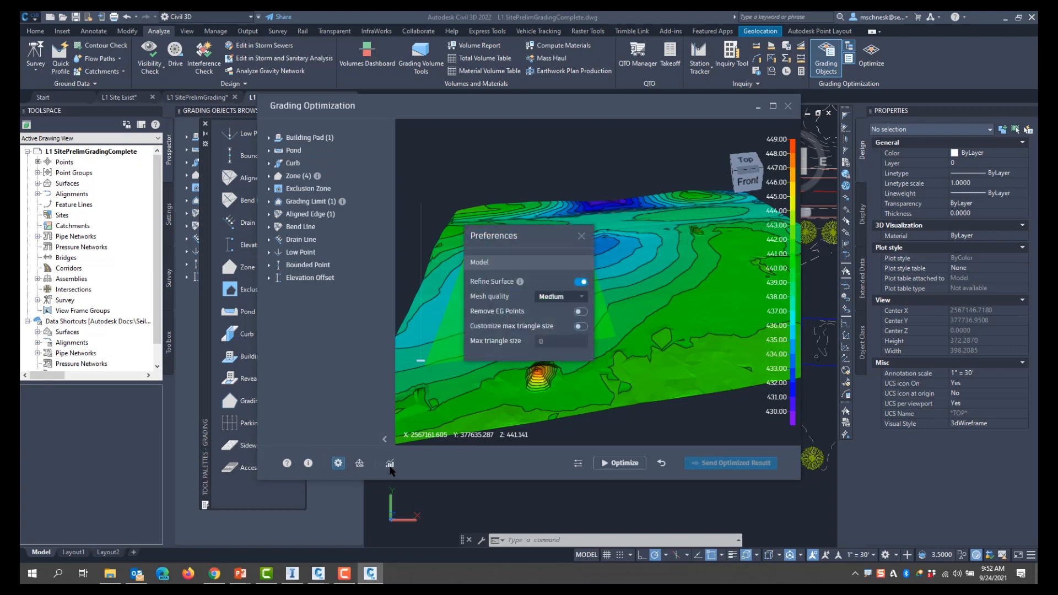
pyautogui.click(573, 298)
pyautogui.click(560, 334)
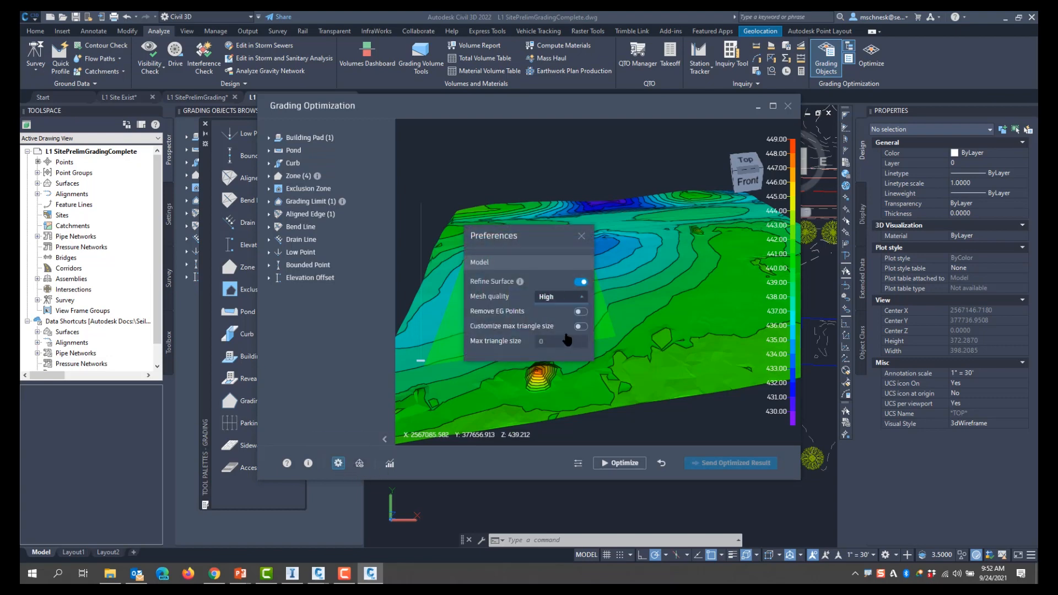
pyautogui.click(576, 297)
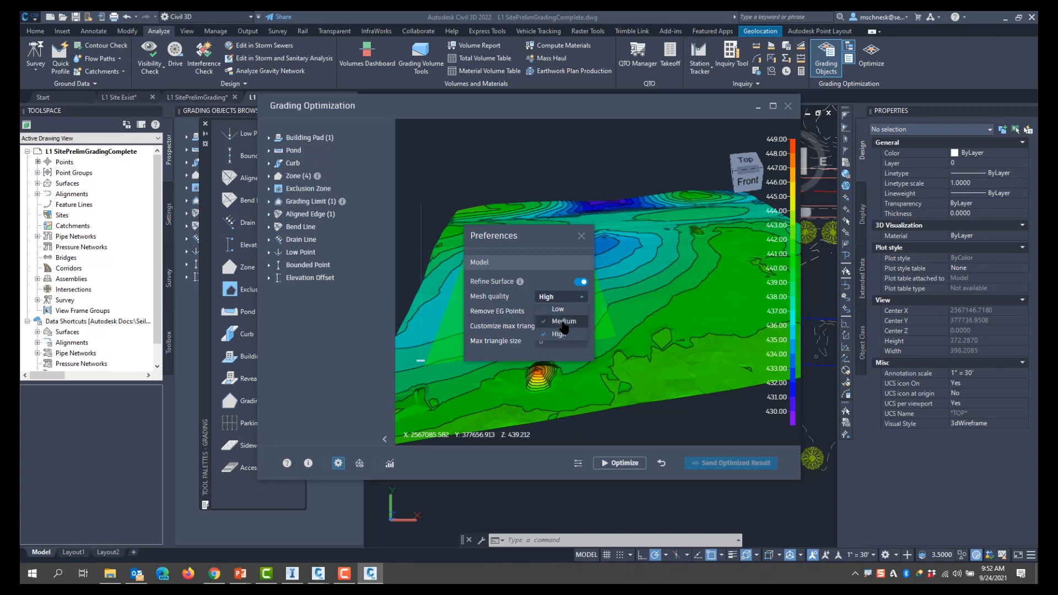
pyautogui.click(562, 322)
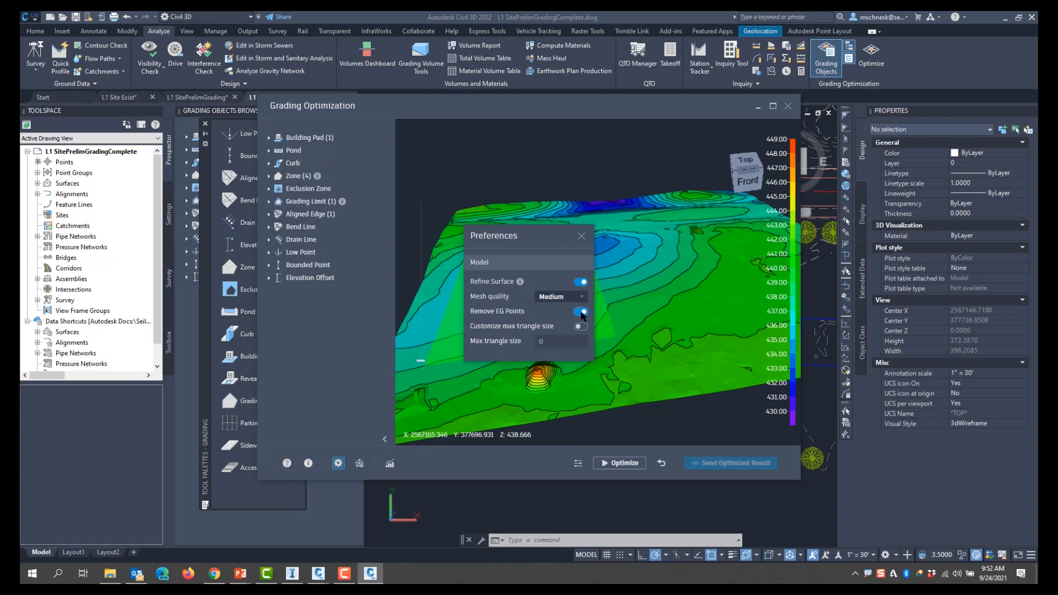
pyautogui.click(581, 313)
pyautogui.click(581, 236)
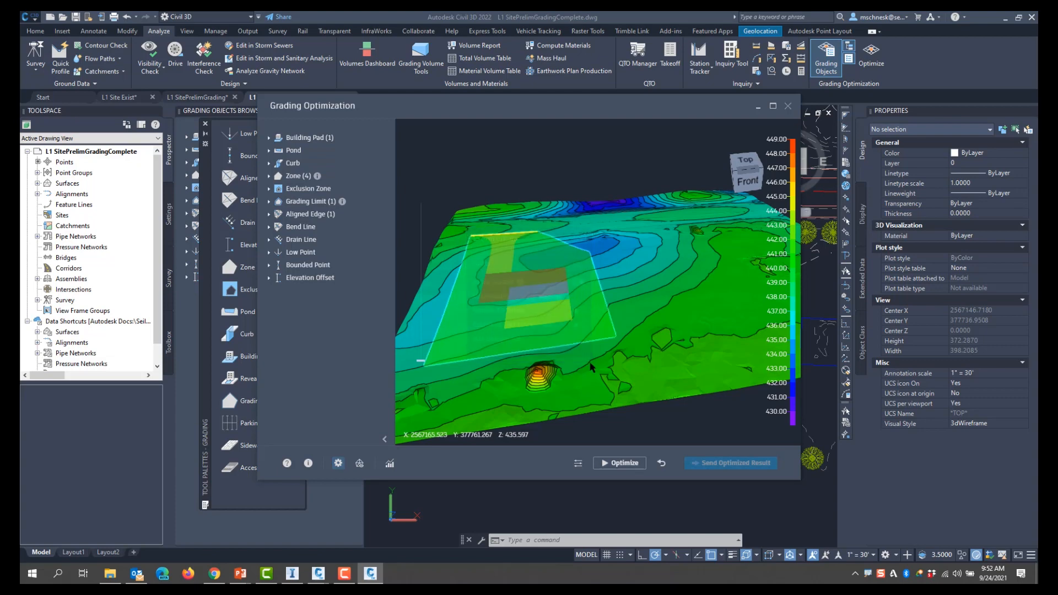
# Run the grading optimization while examining its convergence plots, and stop the run early
pyautogui.click(607, 463)
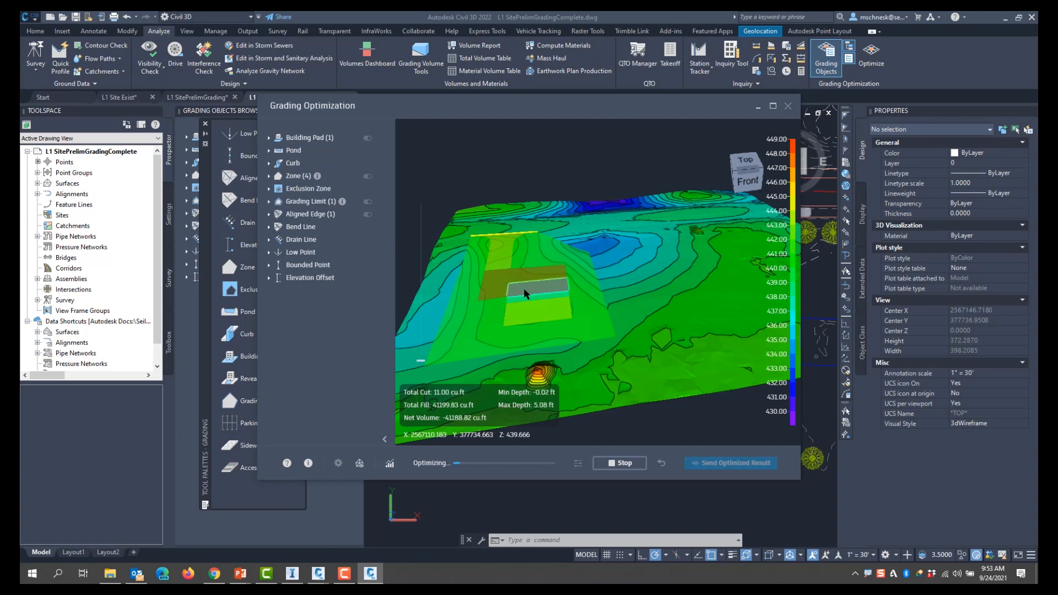
pyautogui.scroll(2, 512, 293)
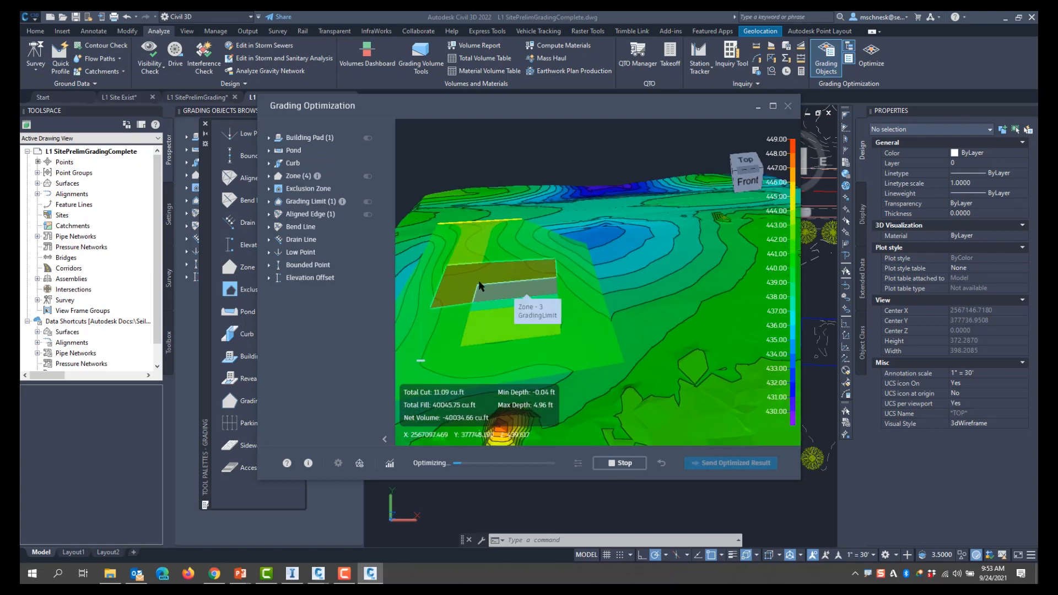
pyautogui.click(390, 464)
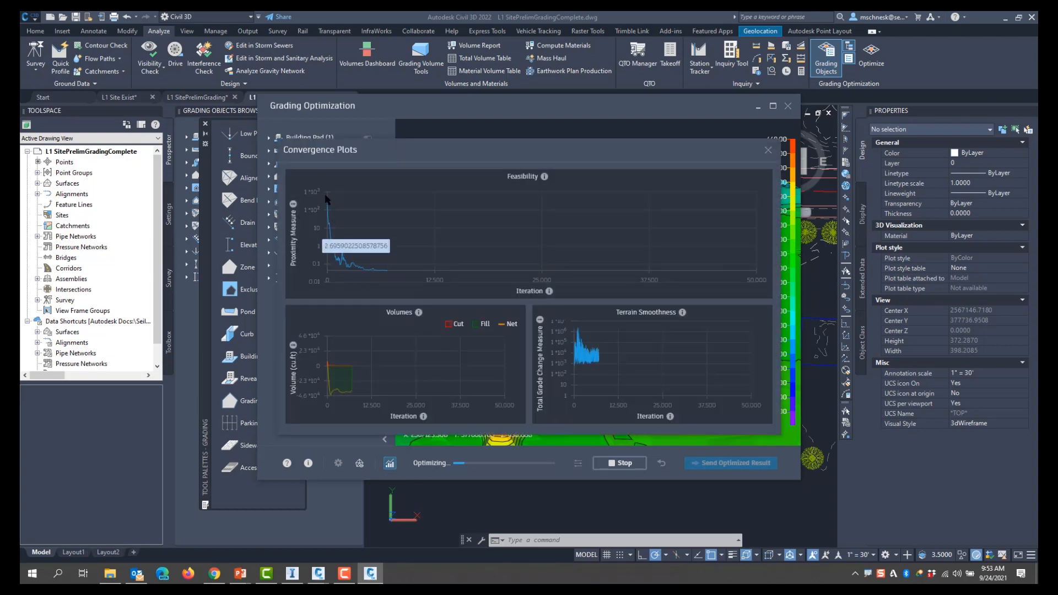
pyautogui.moveTo(353, 246)
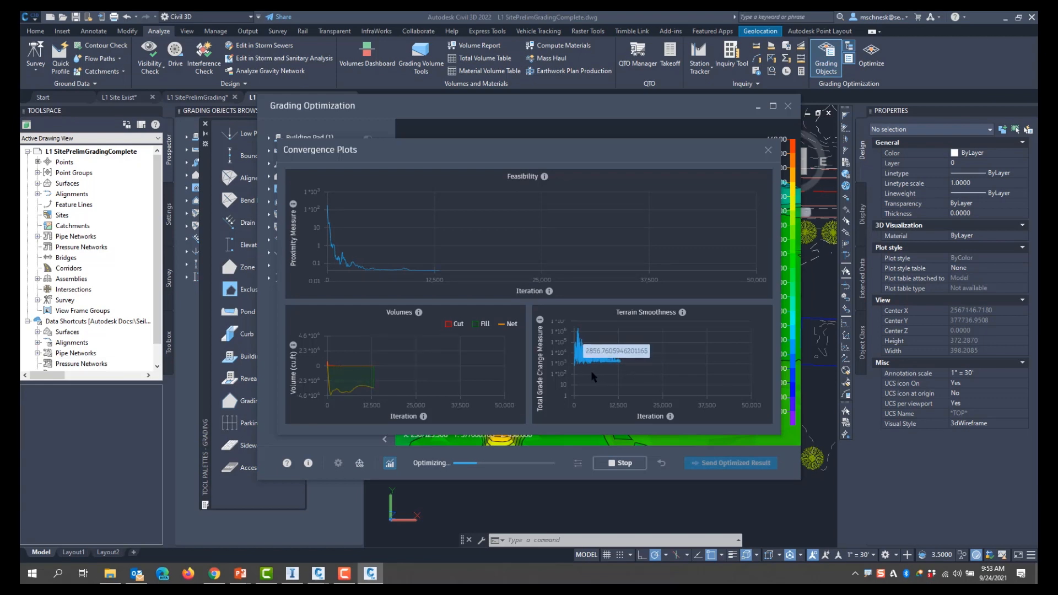
pyautogui.moveTo(475, 160); pyautogui.dragTo(320, 129)
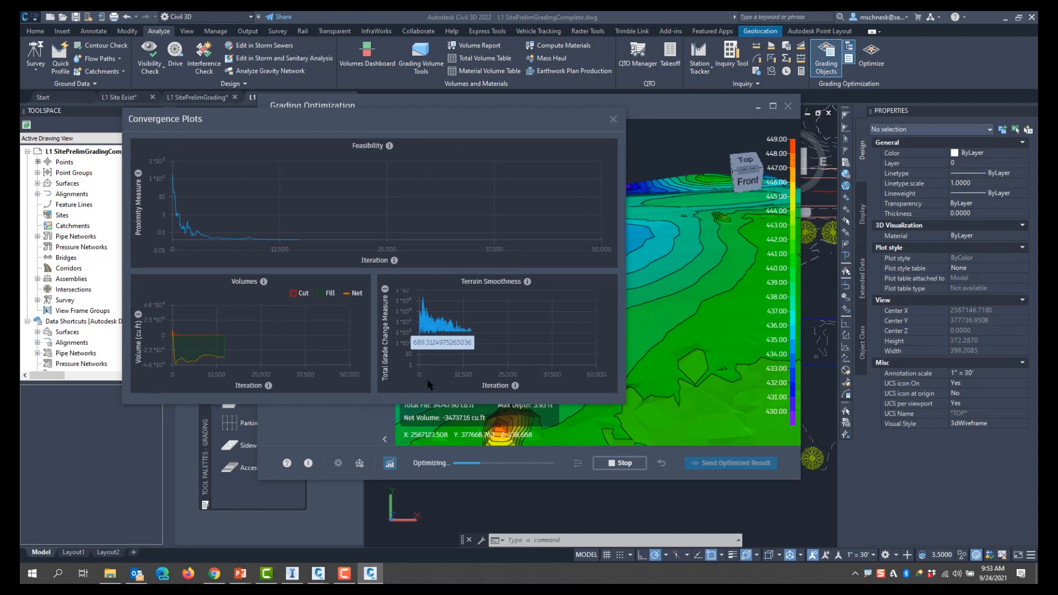
pyautogui.click(613, 119)
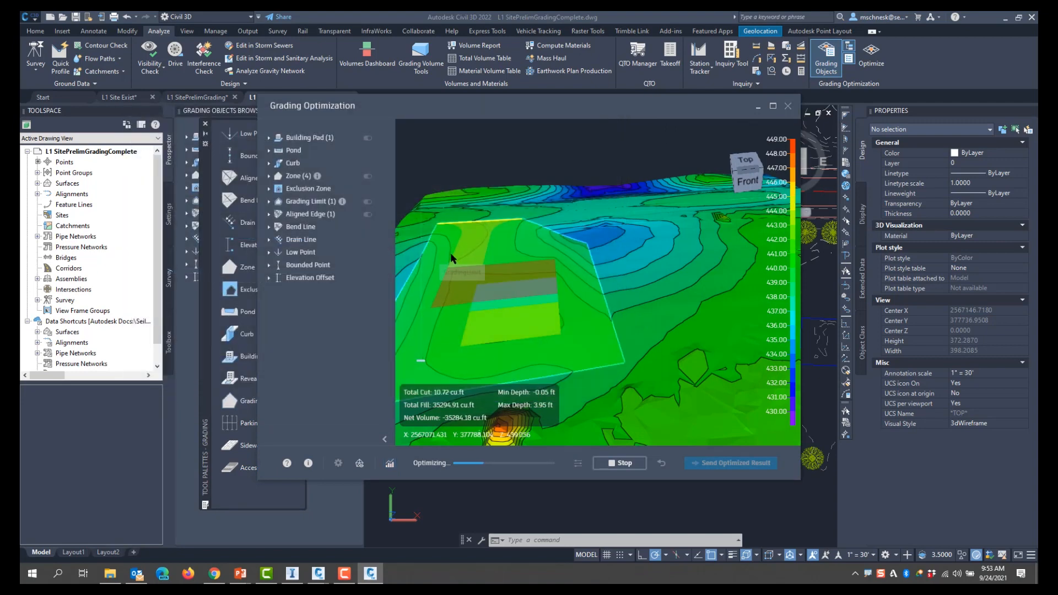
pyautogui.click(616, 463)
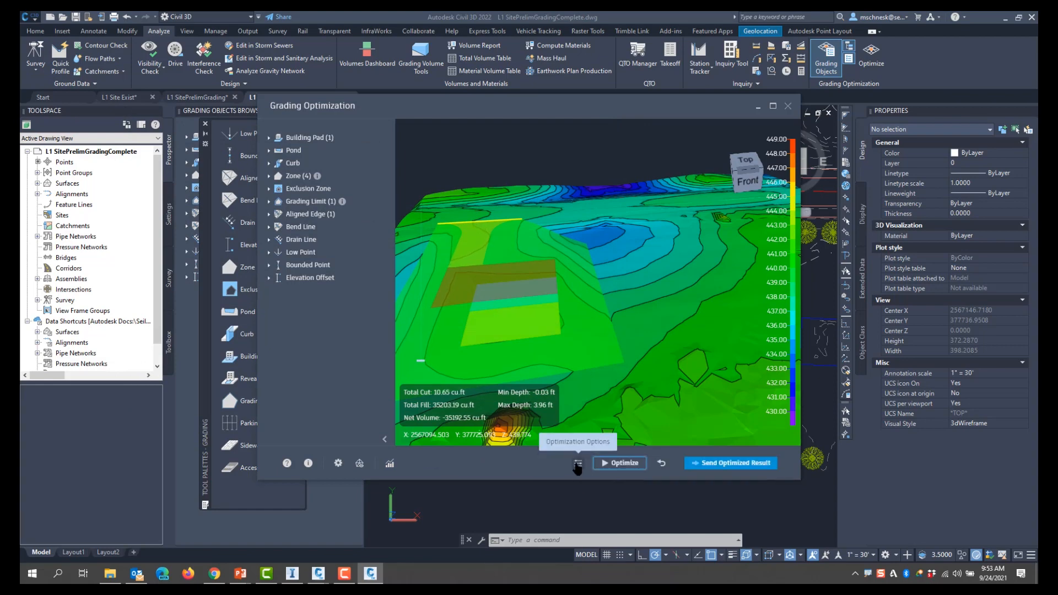
# Send the optimized result to the drawing as a new surface named ParkingPrelimary
pyautogui.click(712, 462)
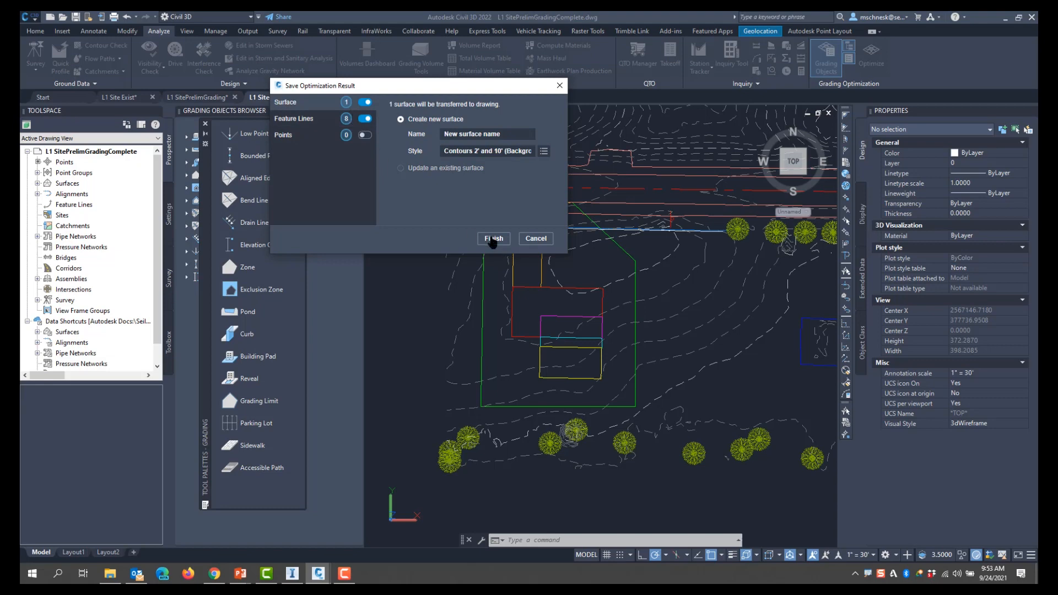
pyautogui.click(503, 138)
pyautogui.write('PAr')
pyautogui.press('Delete')
pyautogui.write('arkingPrelimary')
# Assign the Contours 1' and 5' (Design) style to the new surface and complete the transfer
pyautogui.click(544, 152)
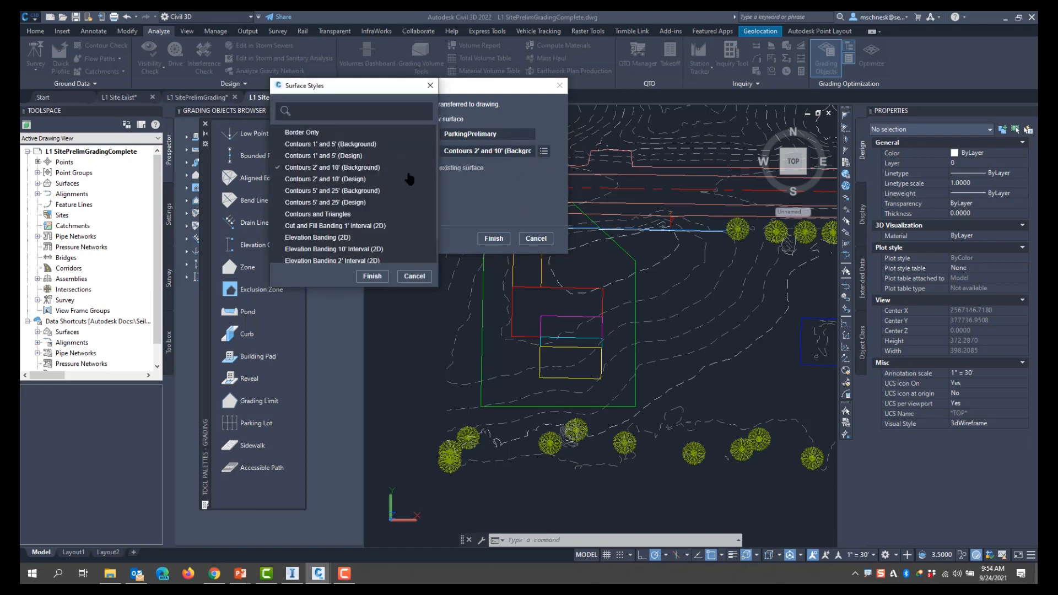
pyautogui.click(303, 157)
pyautogui.click(372, 277)
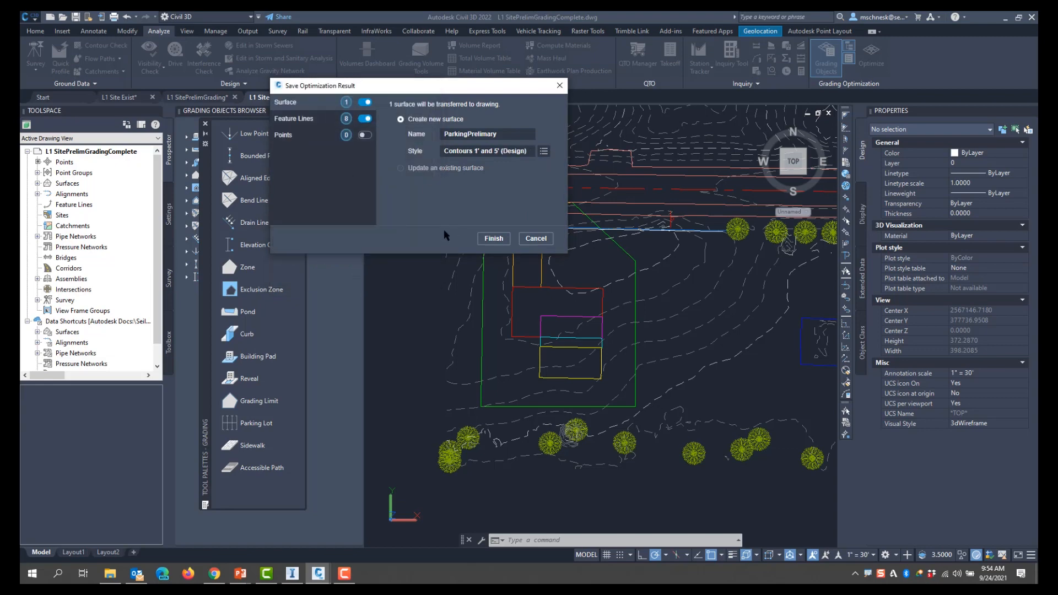
pyautogui.click(493, 240)
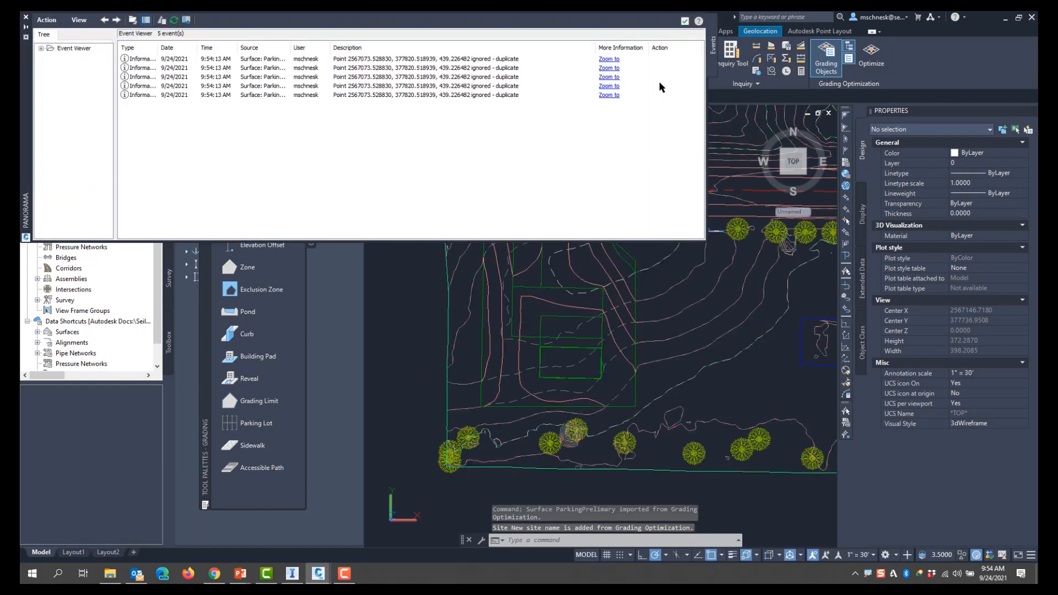
pyautogui.click(685, 20)
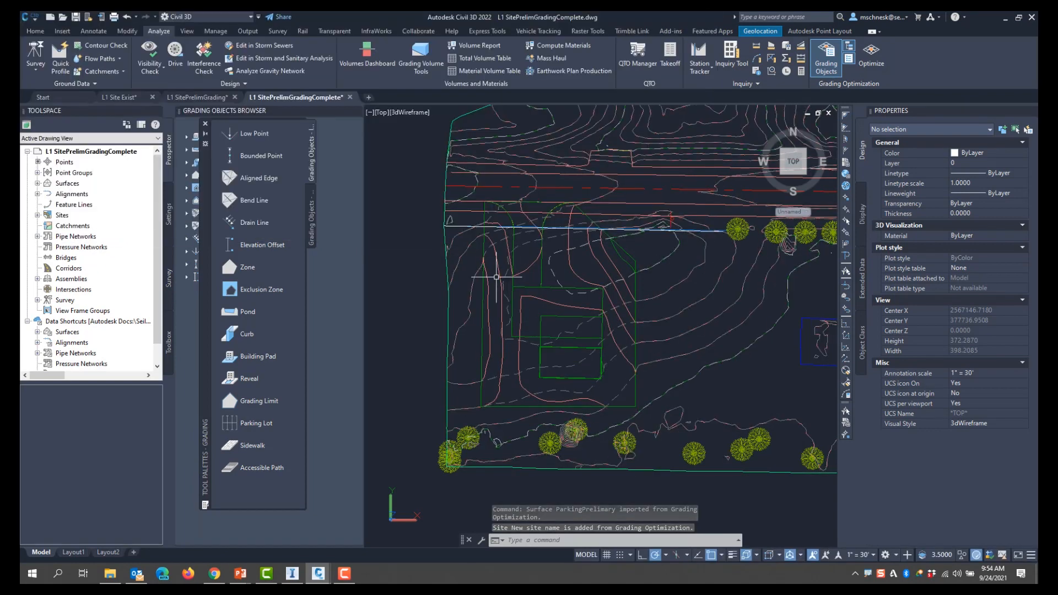
# Add an Outer boundary to the ParkingPrelimary surface, using the green grading limit outline
pyautogui.click(494, 278)
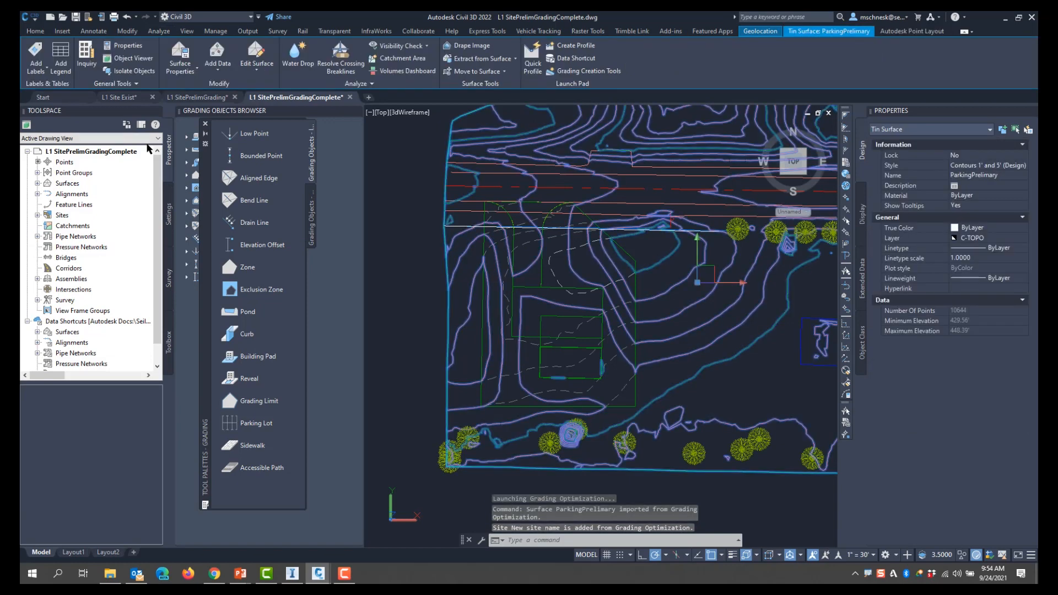
pyautogui.click(37, 184)
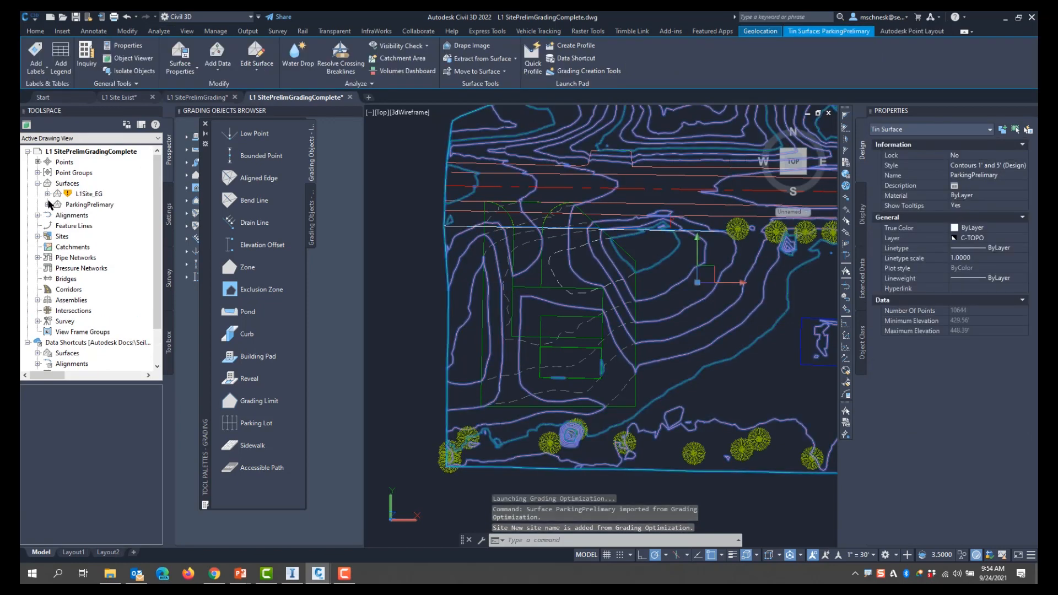
pyautogui.click(47, 204)
pyautogui.click(58, 236)
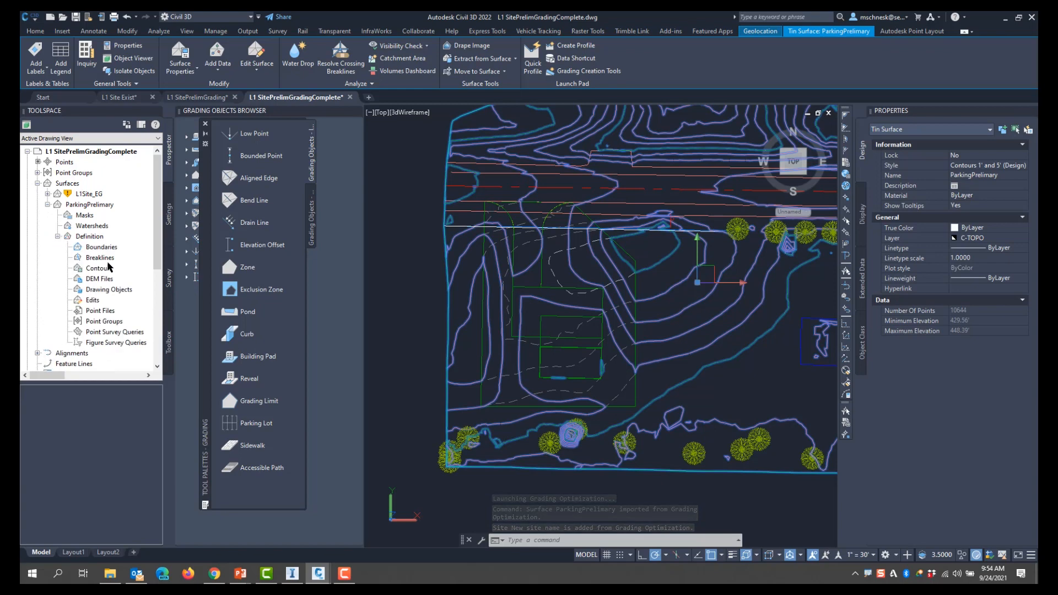
pyautogui.click(111, 252)
pyautogui.rightClick(121, 247)
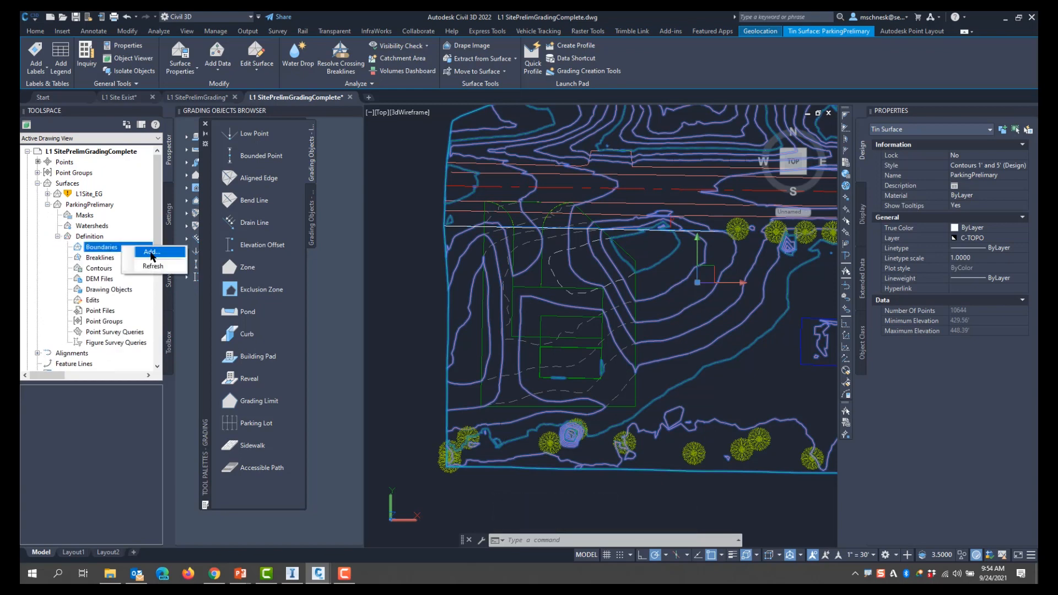
pyautogui.click(153, 254)
pyautogui.click(492, 339)
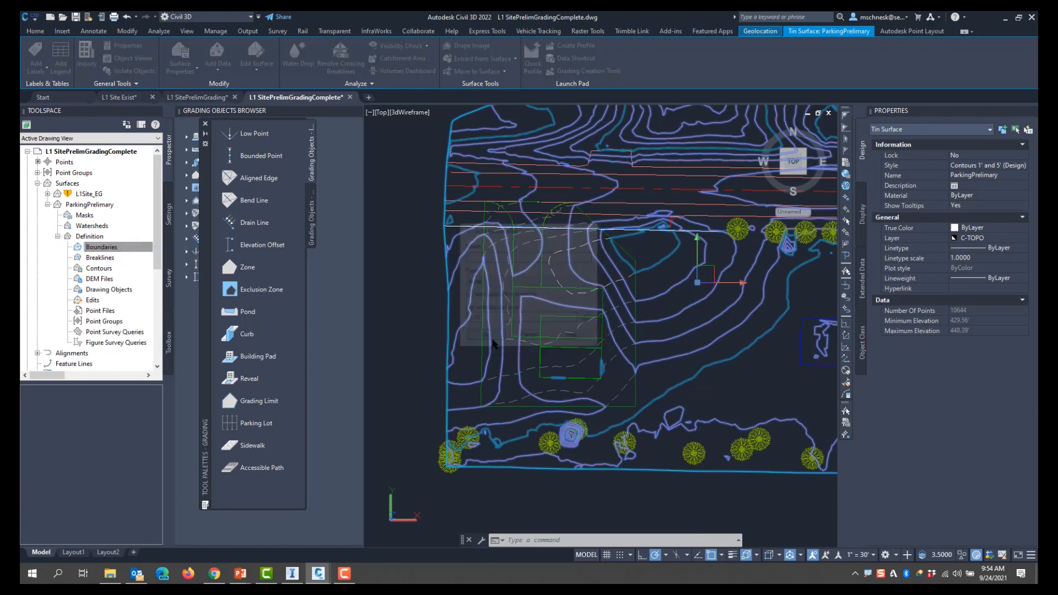
pyautogui.click(481, 340)
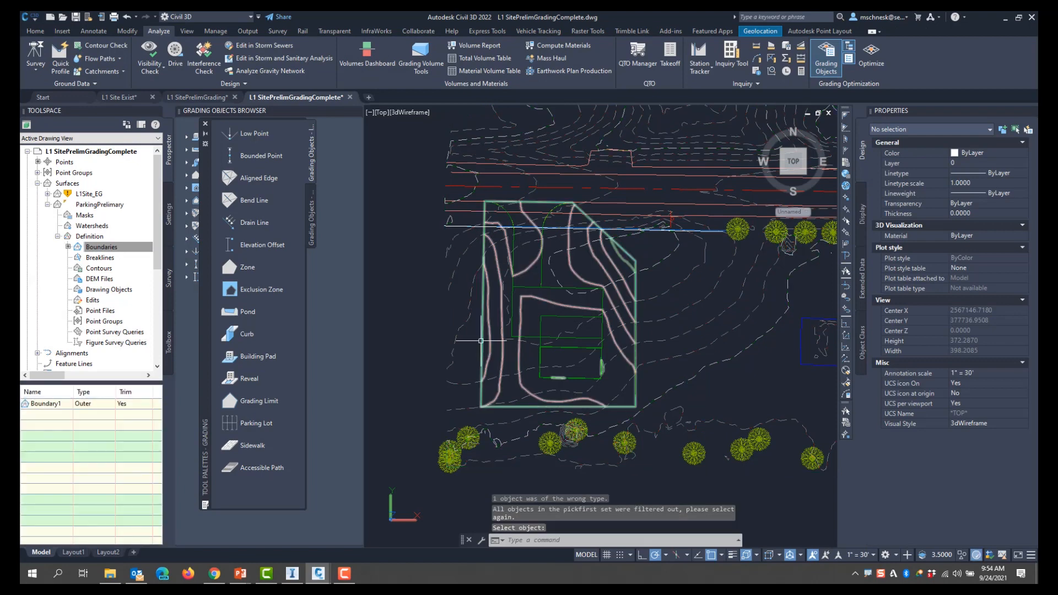
pyautogui.scroll(-4, 485, 344)
pyautogui.press('Escape')
pyautogui.scroll(6, 524, 353)
pyautogui.scroll(-4, 525, 356)
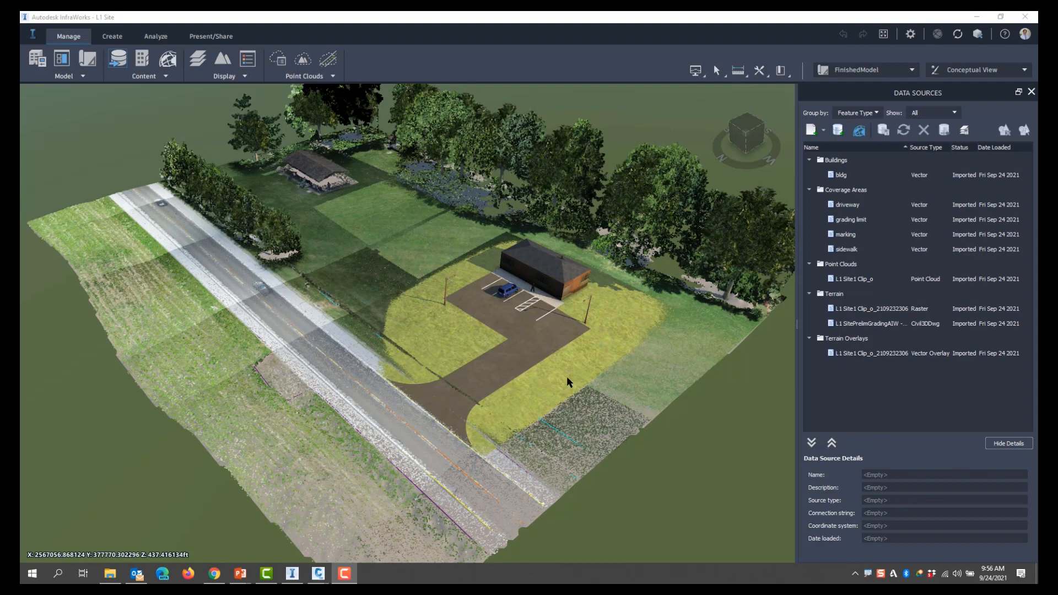
# Examine the building and parking area of the finished site model in InfraWorks
pyautogui.scroll(2, 539, 293)
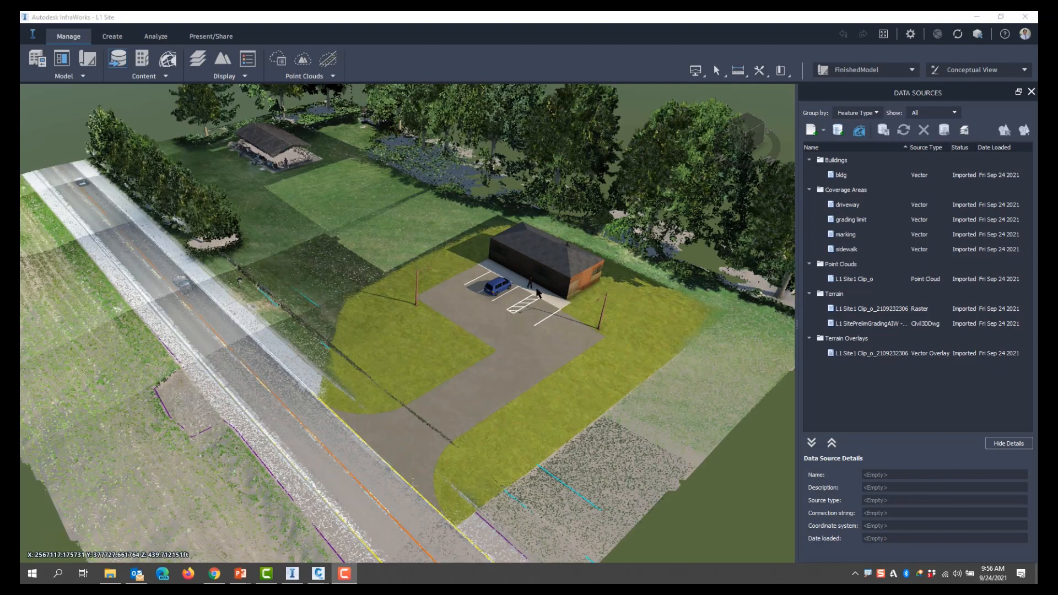